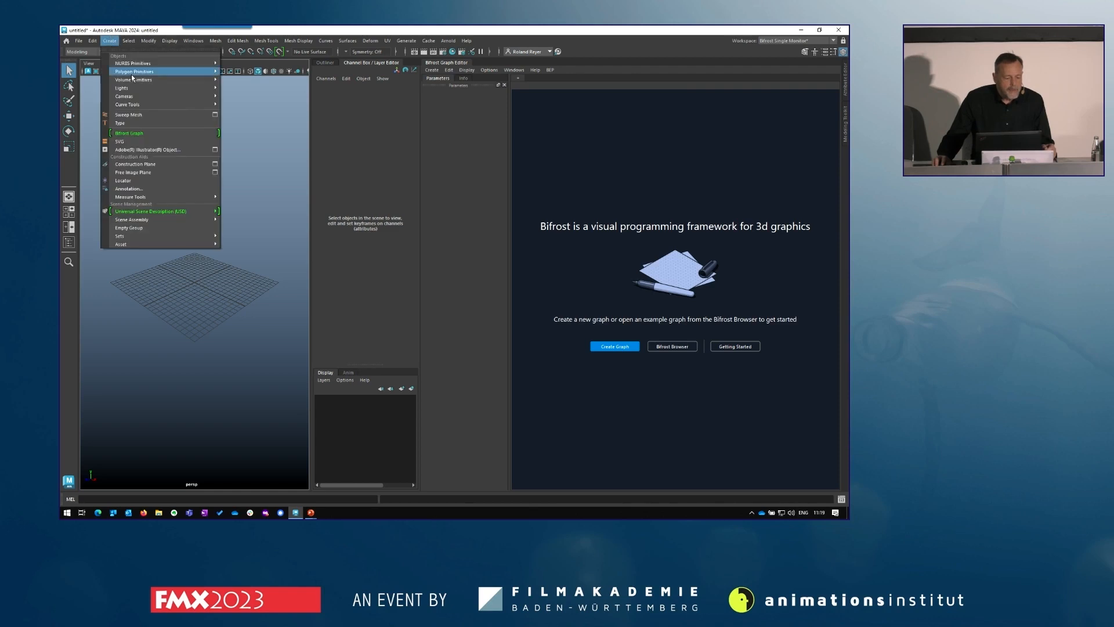
Create a polygon plane at the origin and scale it uniformly to about 16.6
{"action": "mouse_move", "coordinate": [143, 71]}
{"action": "left_click", "coordinate": [253, 113]}
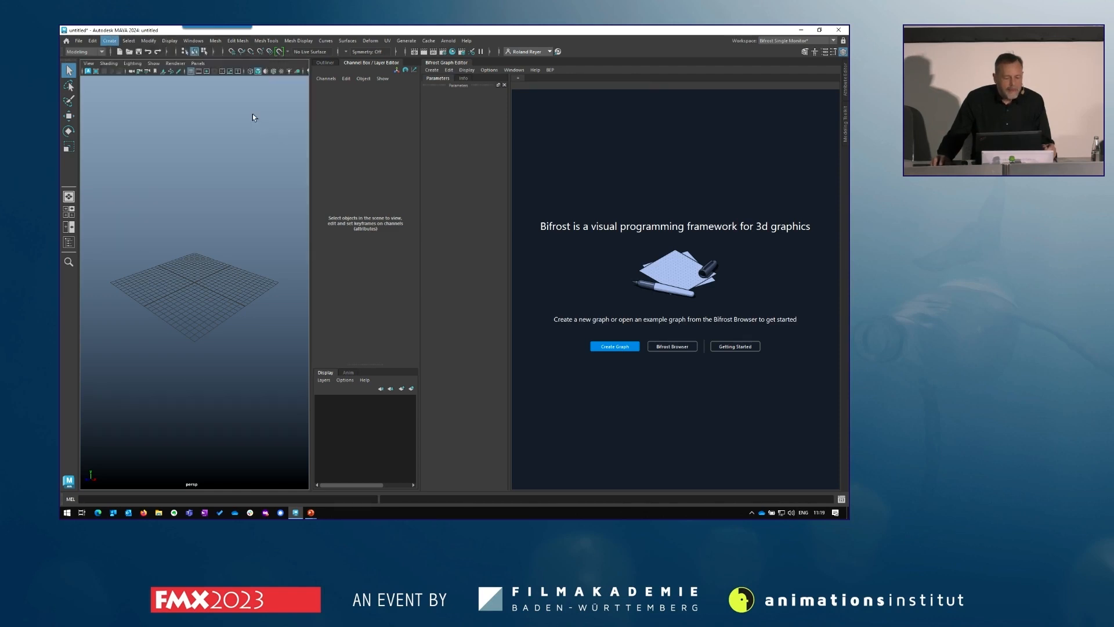
{"action": "key", "text": "r"}
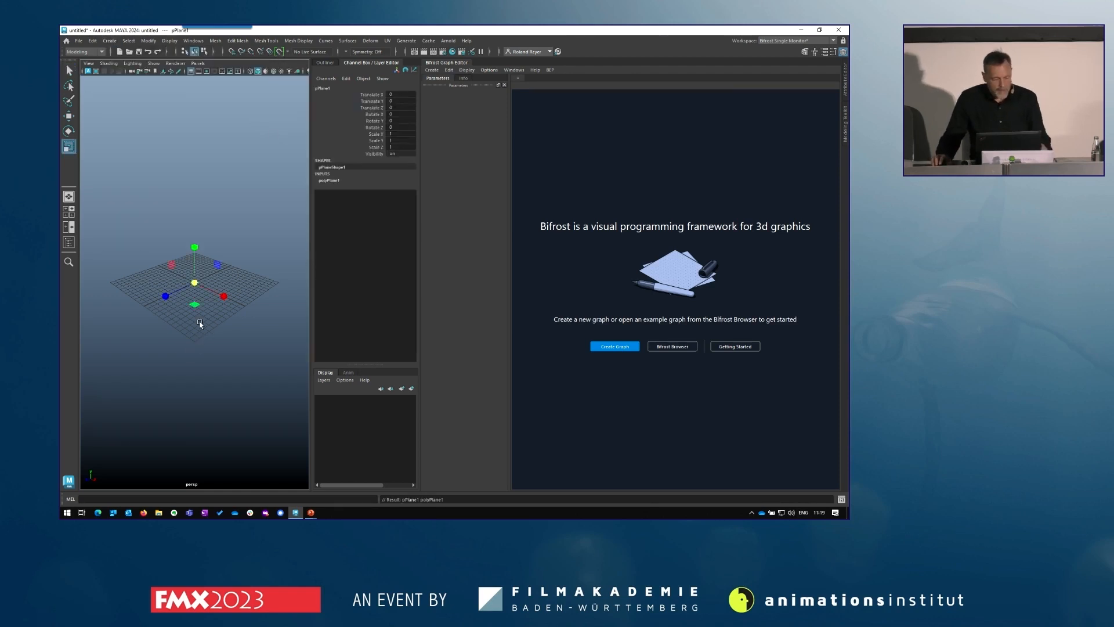
{"action": "middle_click_drag", "start_coordinate": [181, 373], "coordinate": [227, 368]}
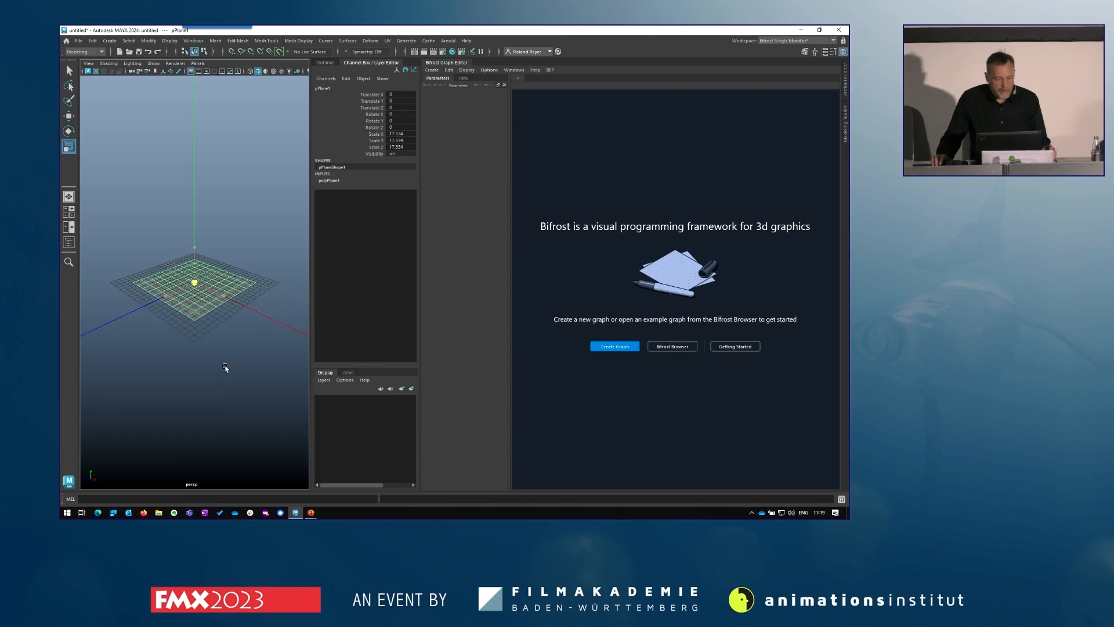
Stand the plane upright by setting its X rotation to 90
{"action": "left_click", "coordinate": [399, 115]}
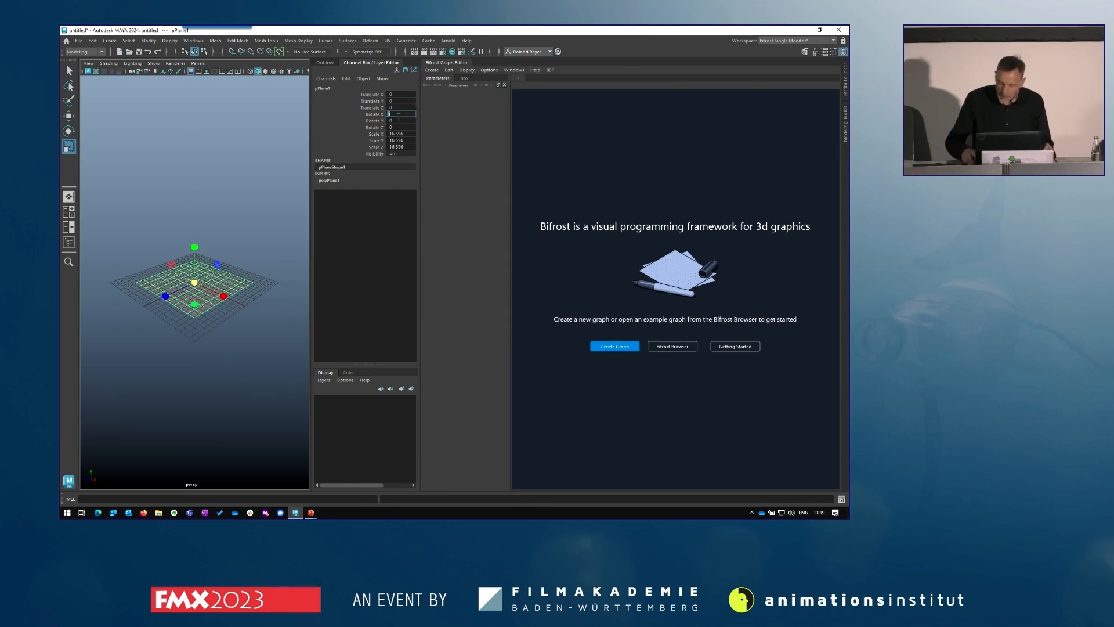
{"action": "type", "text": "90"}
{"action": "key", "text": "Return"}
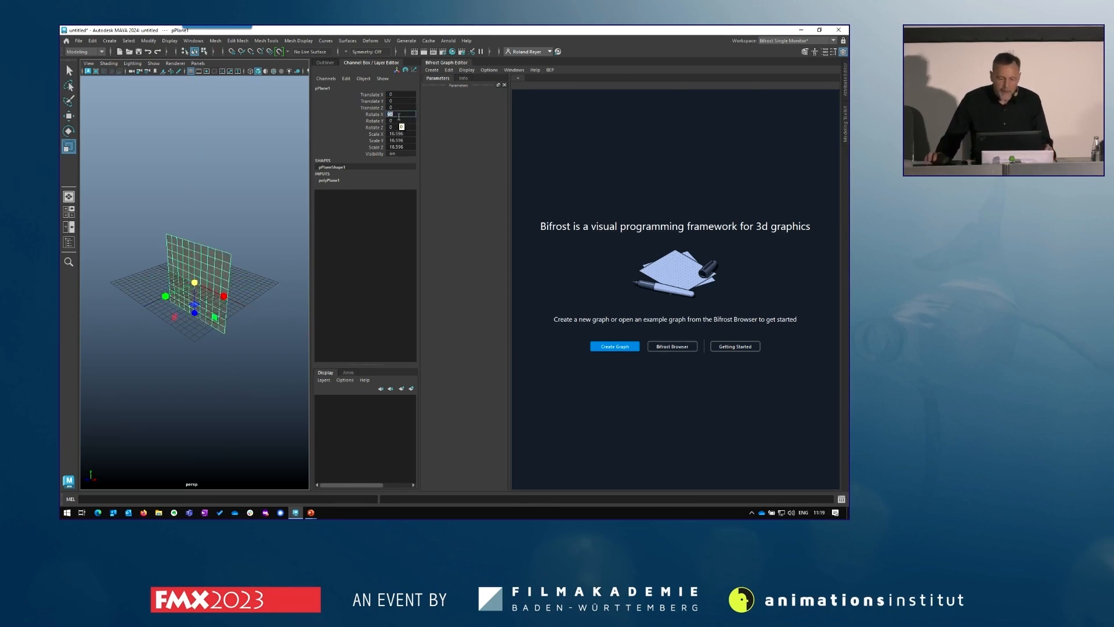
Set the plane's height baseline to -1 and reduce its width and height subdivisions to 1
{"action": "left_click", "coordinate": [334, 181]}
{"action": "left_click", "coordinate": [339, 187]}
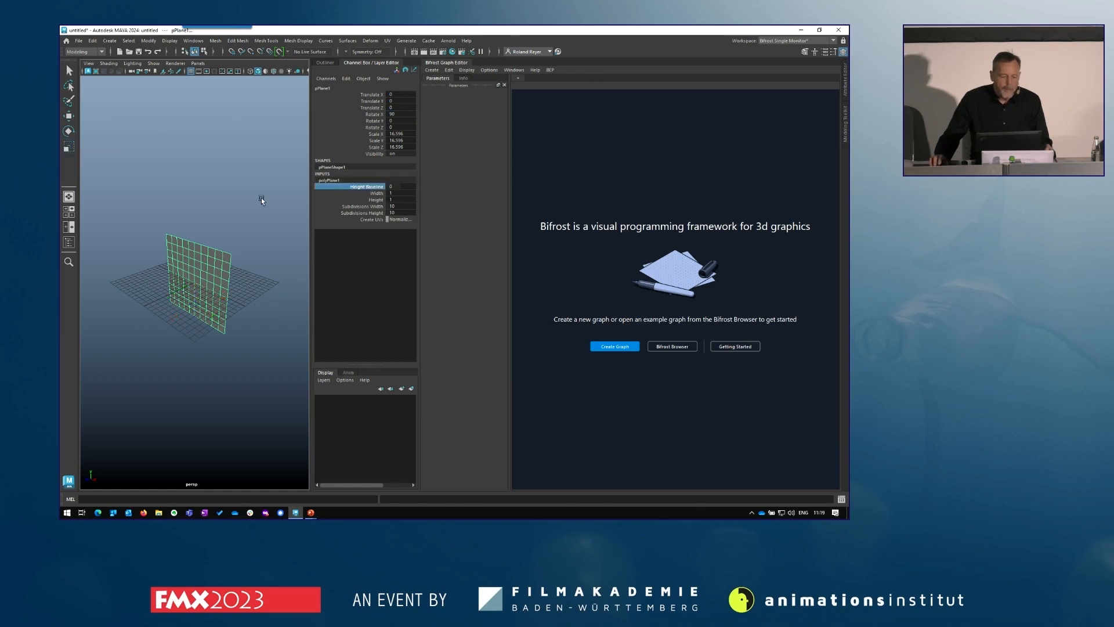
{"action": "middle_click_drag", "start_coordinate": [260, 196], "coordinate": [213, 264]}
{"action": "mouse_move", "coordinate": [156, 318]}
{"action": "left_mouse_down", "text": "alt"}
{"action": "mouse_move", "coordinate": [189, 318]}
{"action": "mouse_move", "coordinate": [155, 321]}
{"action": "mouse_move", "coordinate": [148, 305]}
{"action": "mouse_move", "coordinate": [168, 321]}
{"action": "left_mouse_up", "text": "alt"}
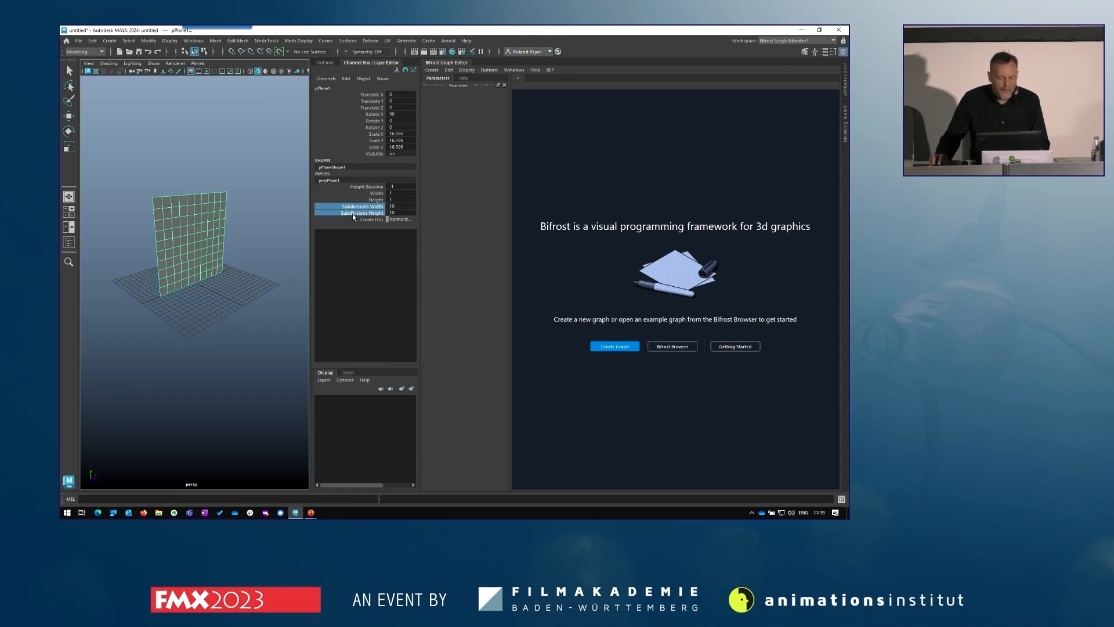
{"action": "middle_click_drag", "start_coordinate": [210, 384], "coordinate": [138, 385]}
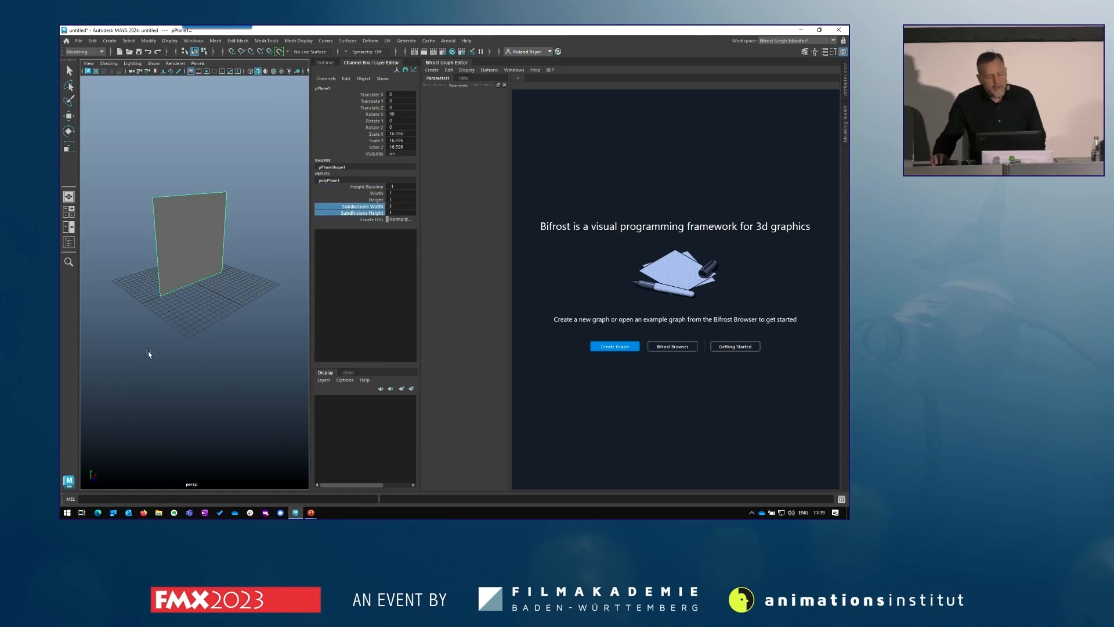
Create a new Bifrost graph, bring in the plane's mesh as input and connect it to the output node
{"action": "left_click", "coordinate": [616, 346]}
{"action": "left_click_drag", "start_coordinate": [540, 286], "coordinate": [534, 245]}
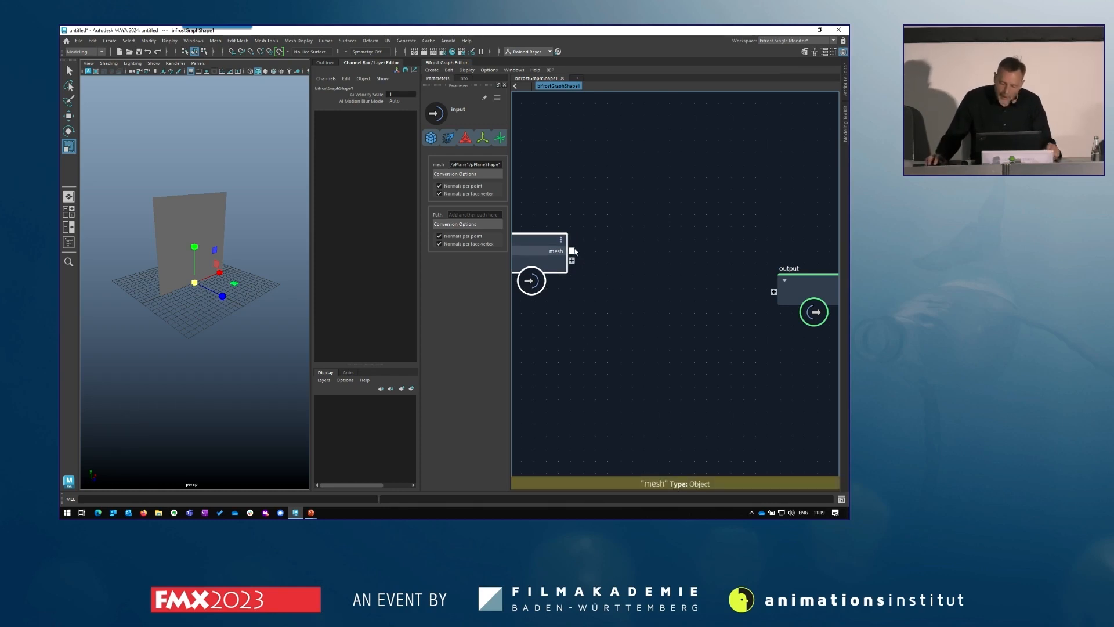
{"action": "left_click_drag", "start_coordinate": [572, 251], "coordinate": [784, 286]}
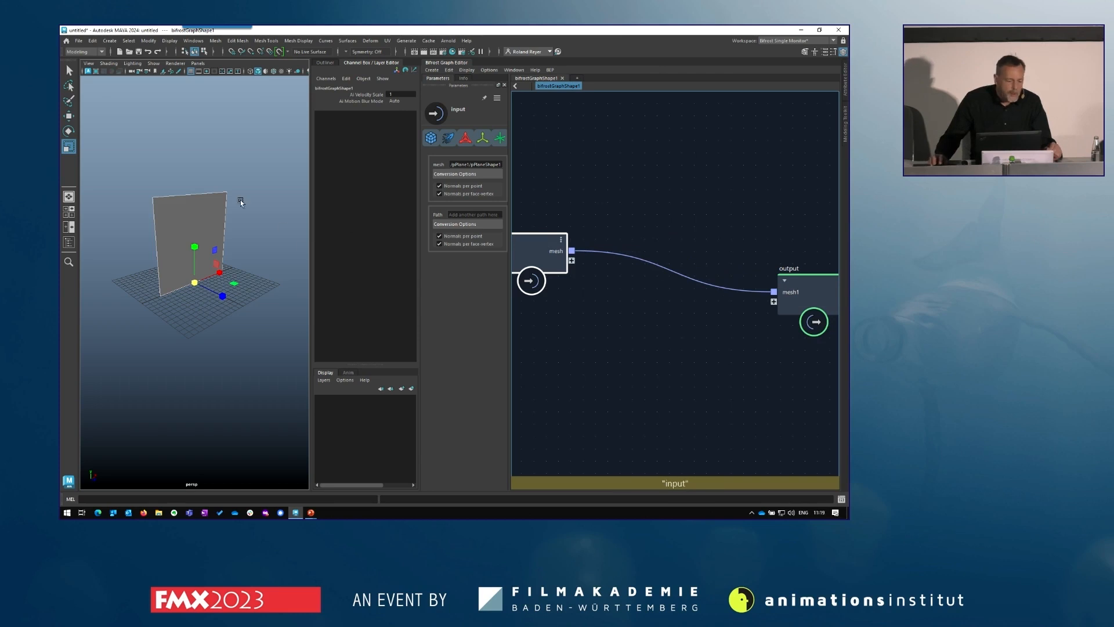
Hide the original plane pPlane1 in the scene
{"action": "left_click", "coordinate": [324, 62]}
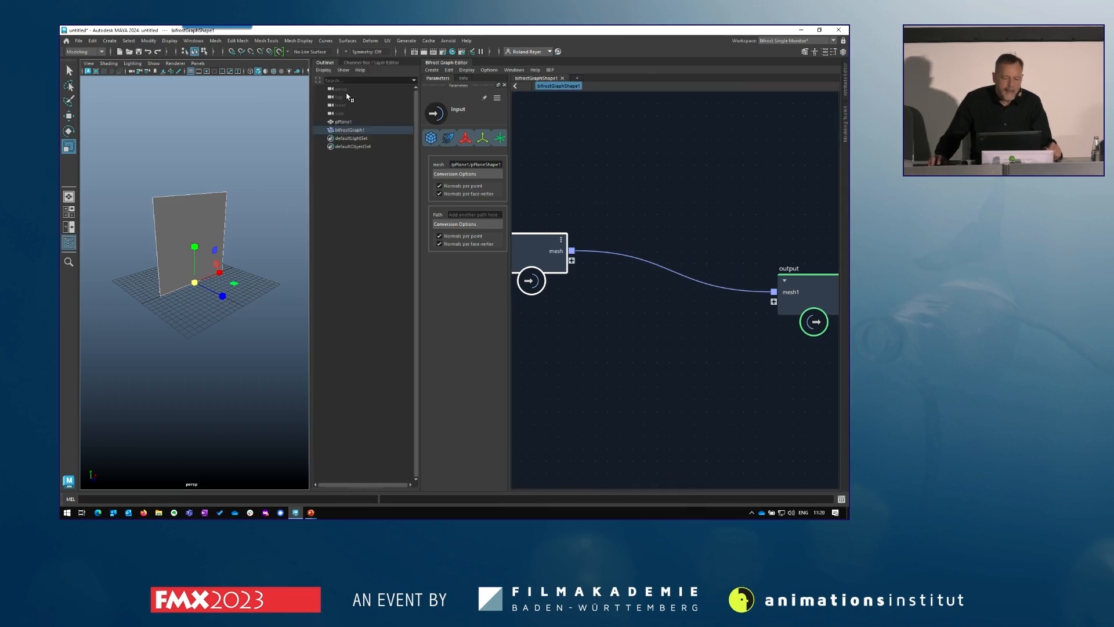
{"action": "left_click", "coordinate": [345, 121]}
{"action": "key", "text": "ctrl+h"}
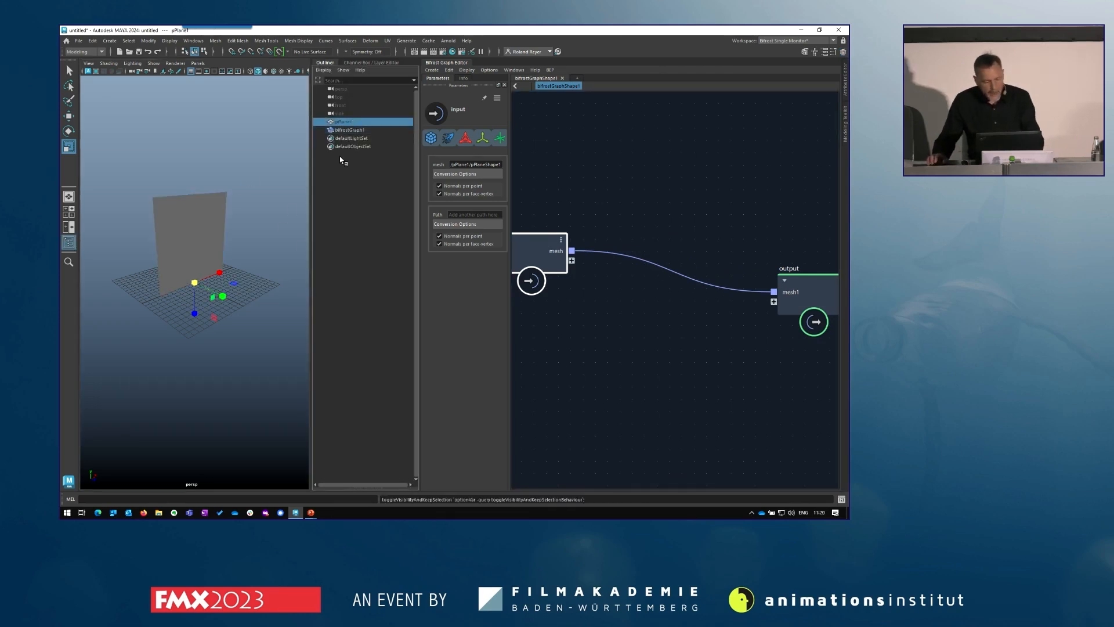
Switch to the selection tool and narrow the viewport to give the Bifrost graph more room
{"action": "left_click", "coordinate": [274, 72]}
{"action": "left_click_drag", "start_coordinate": [310, 146], "coordinate": [376, 150]}
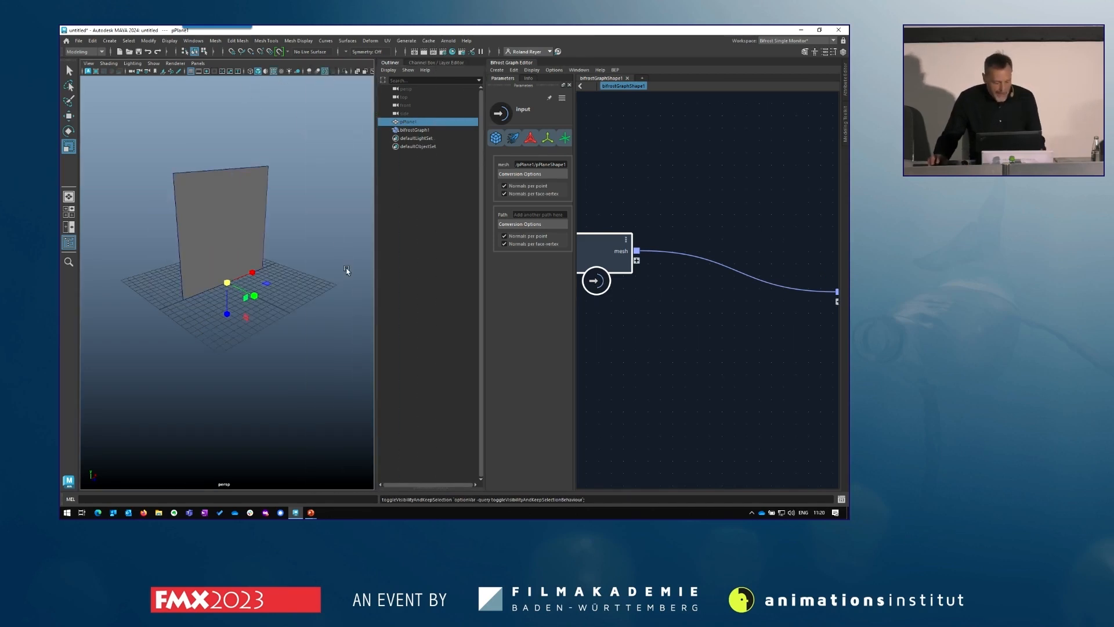
{"action": "key", "text": "q"}
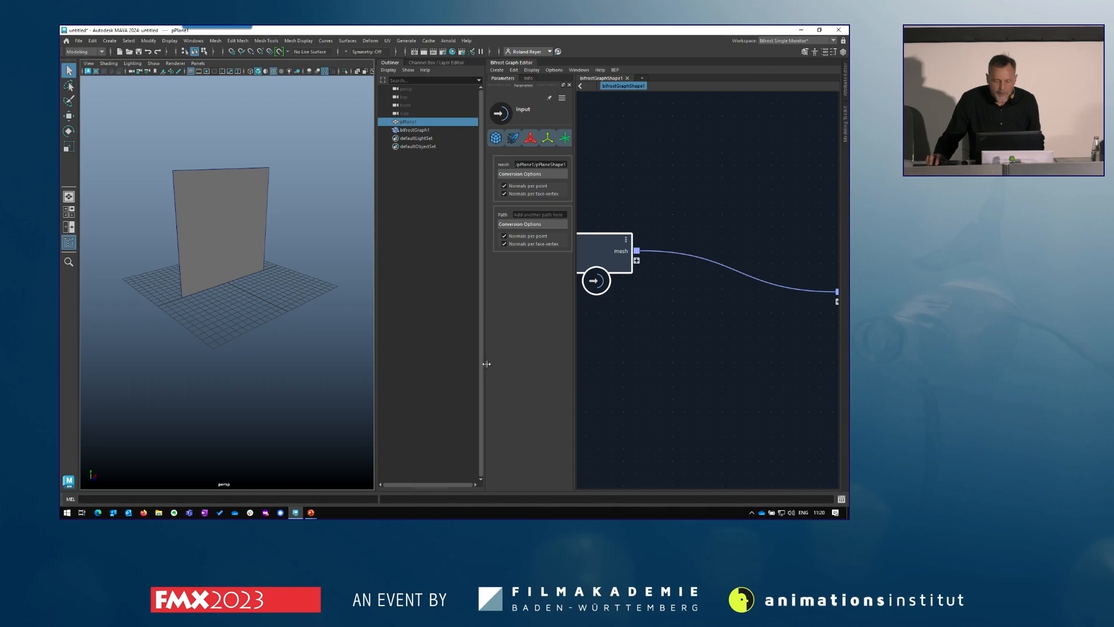
{"action": "left_click_drag", "start_coordinate": [486, 364], "coordinate": [387, 368]}
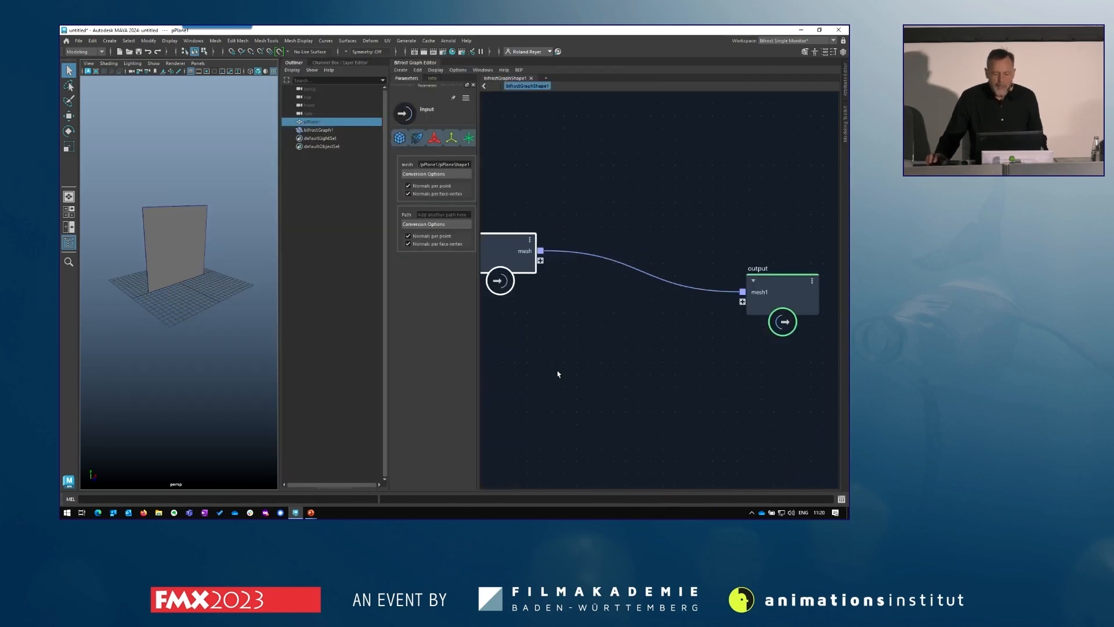
Insert a PPG_multi_cut node on the mesh connection and place it in line between the input and output nodes
{"action": "left_click_drag", "start_coordinate": [778, 289], "coordinate": [819, 262]}
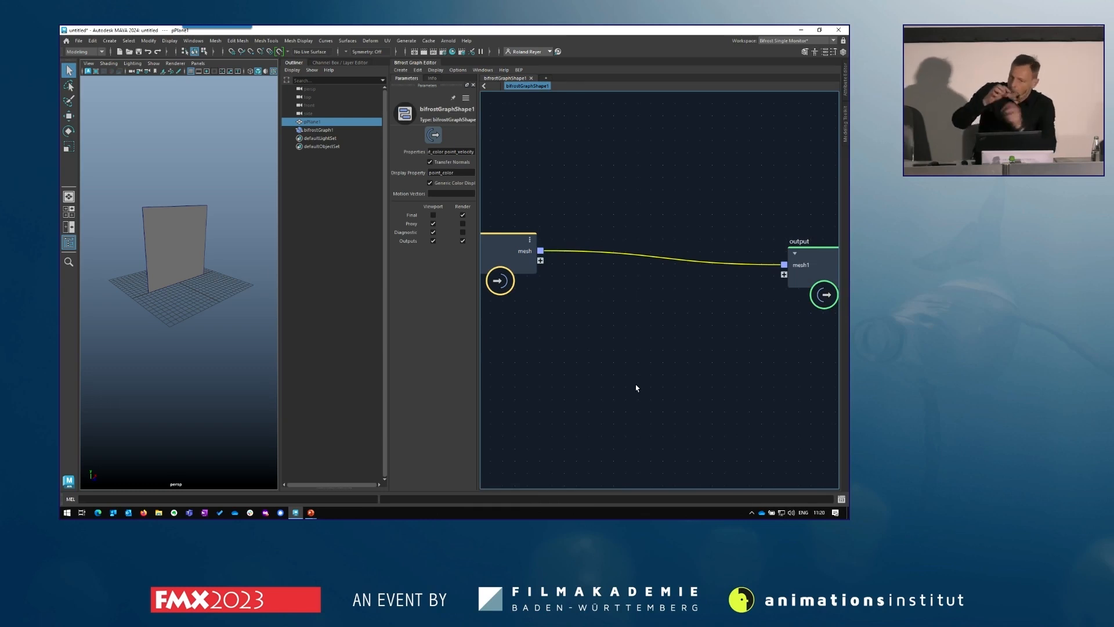
{"action": "key", "text": "Tab"}
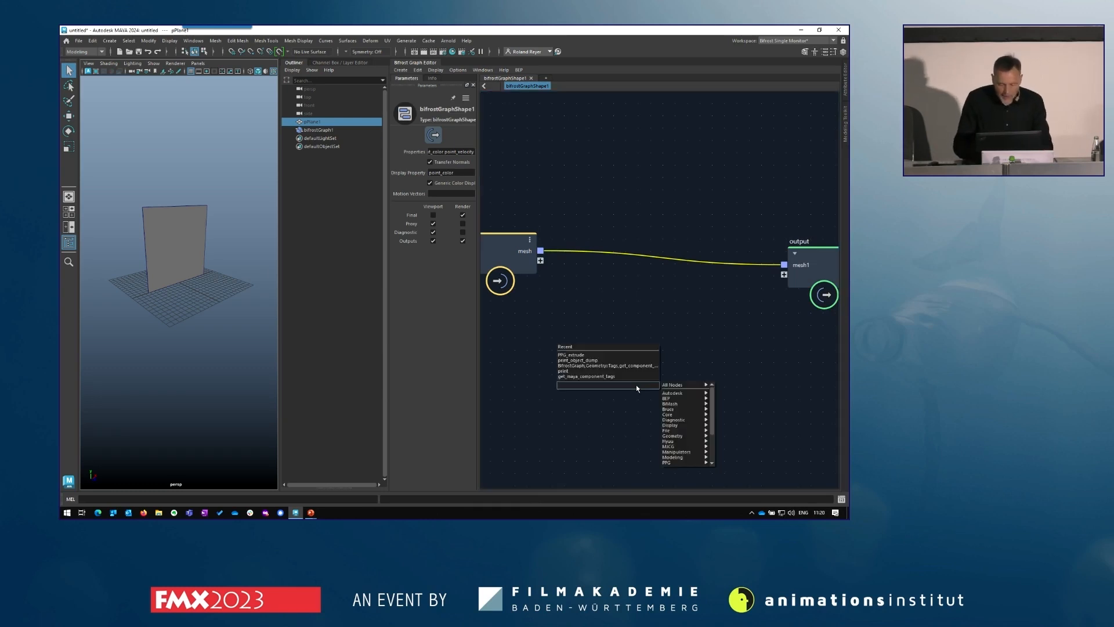
{"action": "type", "text": "ppgmc"}
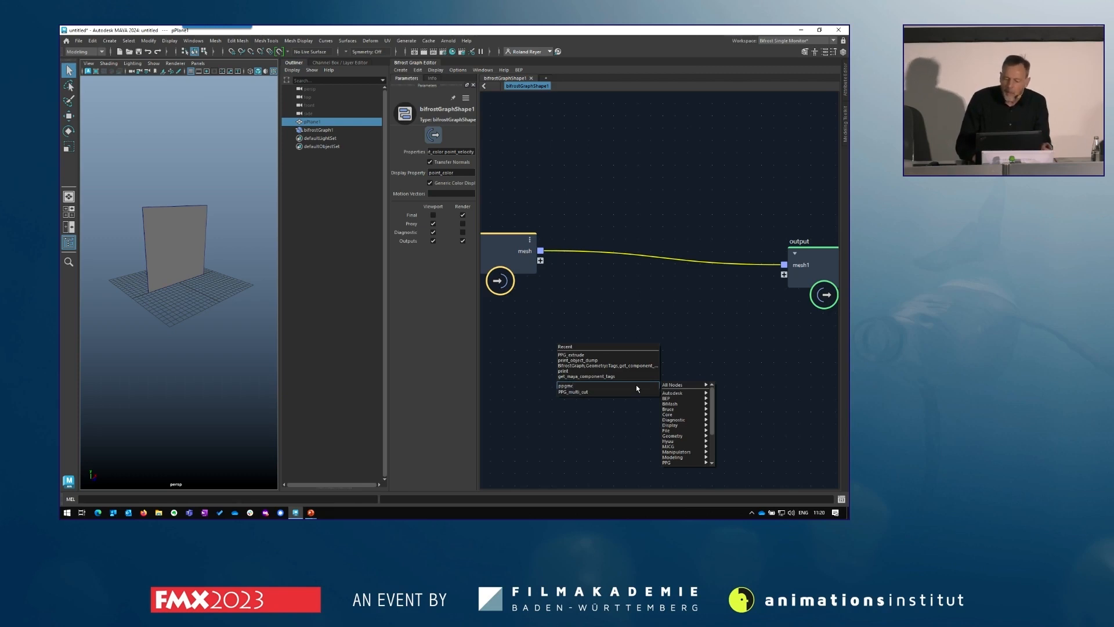
{"action": "key", "text": "Return"}
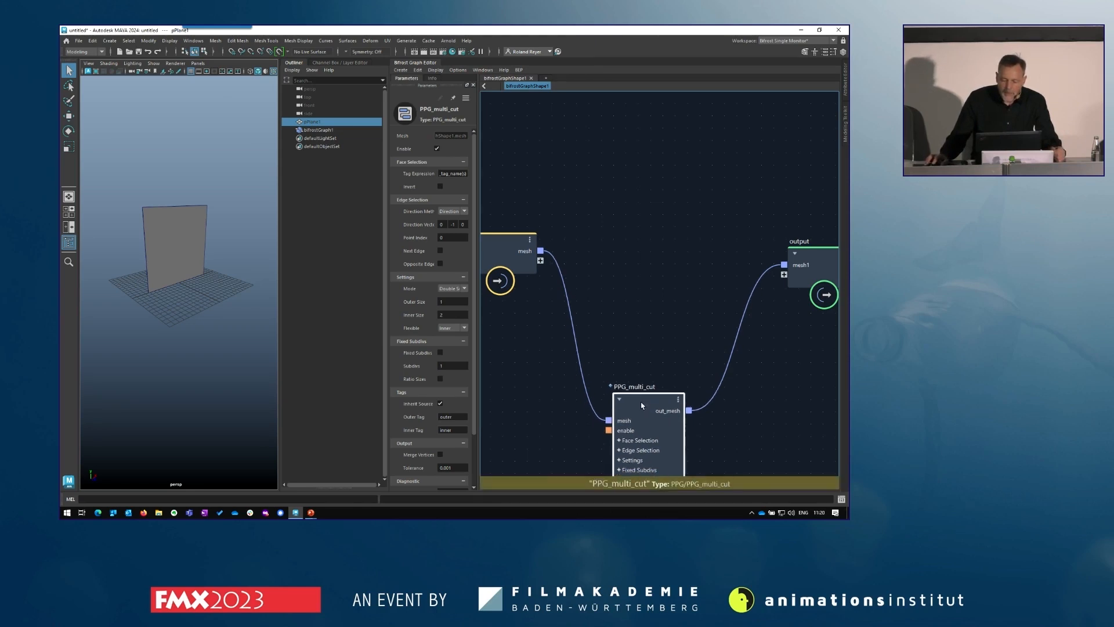
{"action": "left_click_drag", "start_coordinate": [639, 414], "coordinate": [627, 239]}
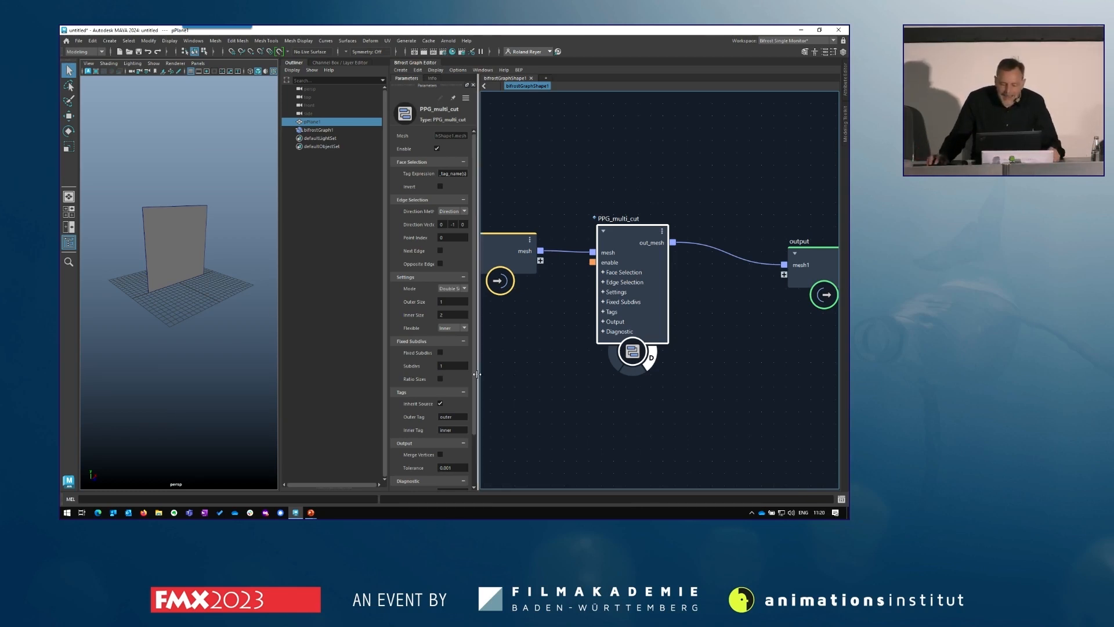
Widen the parameter area and set the PPG_multi_cut face selection's tag expression to *
{"action": "left_click_drag", "start_coordinate": [477, 371], "coordinate": [518, 342]}
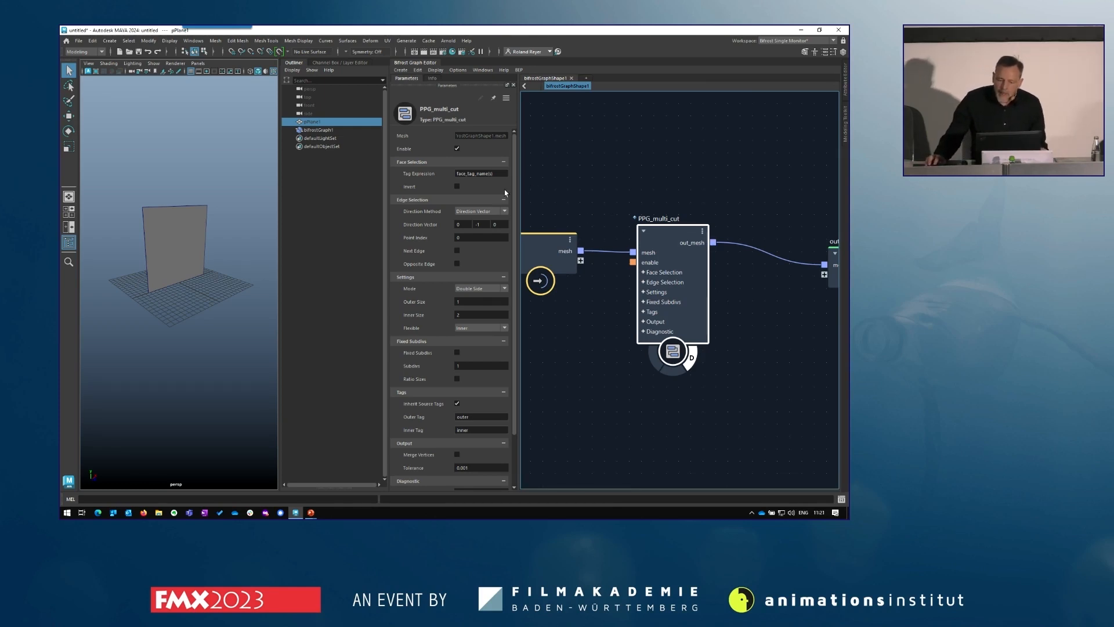
{"action": "left_click_drag", "start_coordinate": [499, 174], "coordinate": [455, 174]}
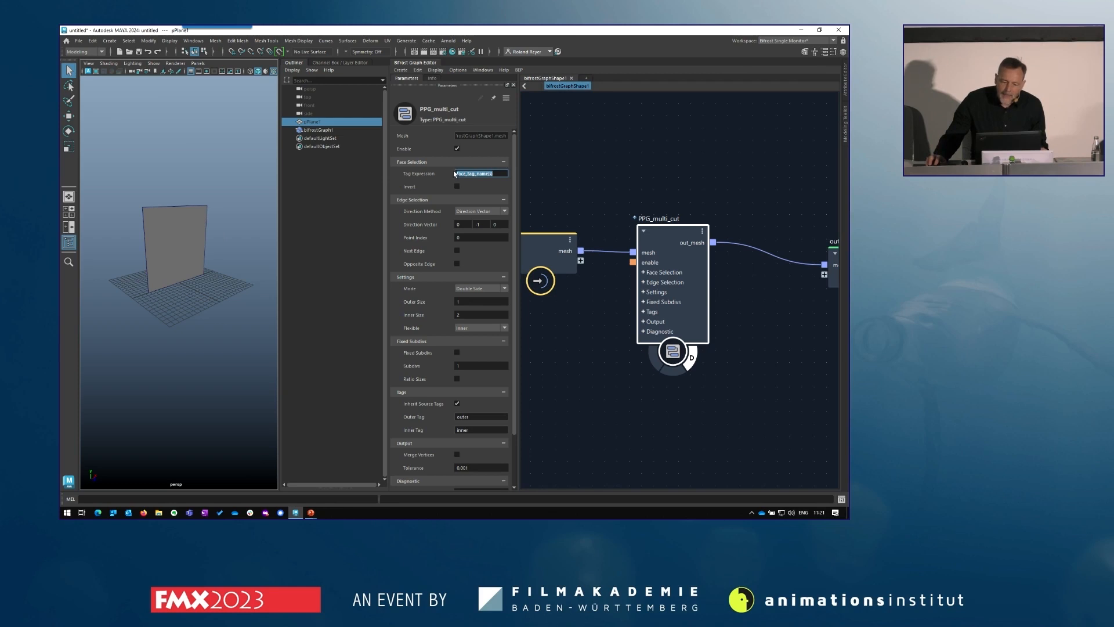
{"action": "type", "text": "*"}
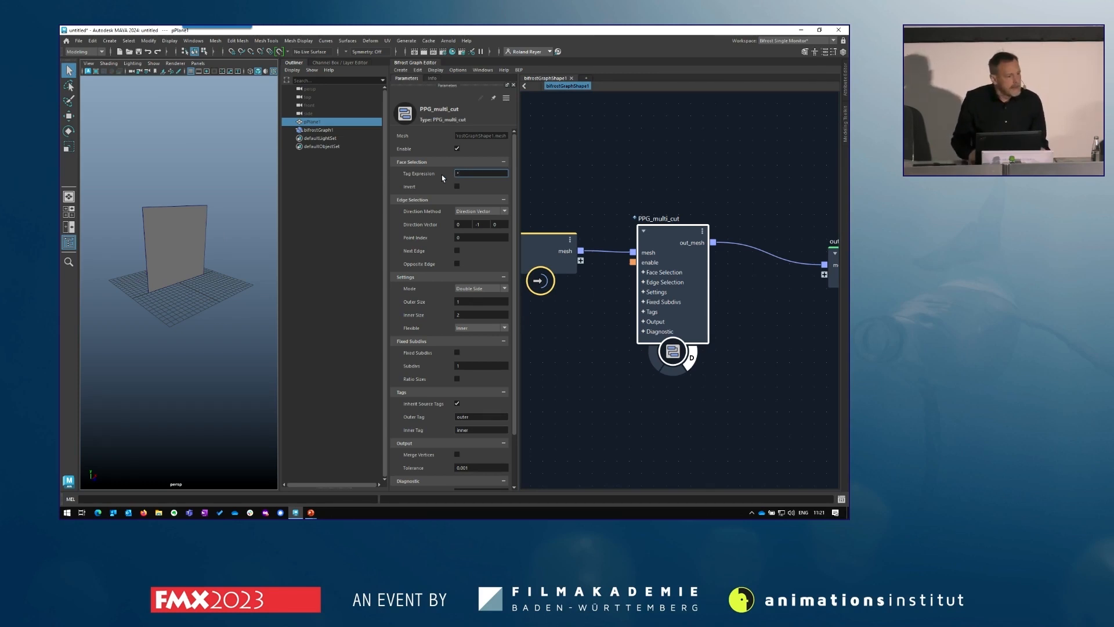
{"action": "key", "text": "Return"}
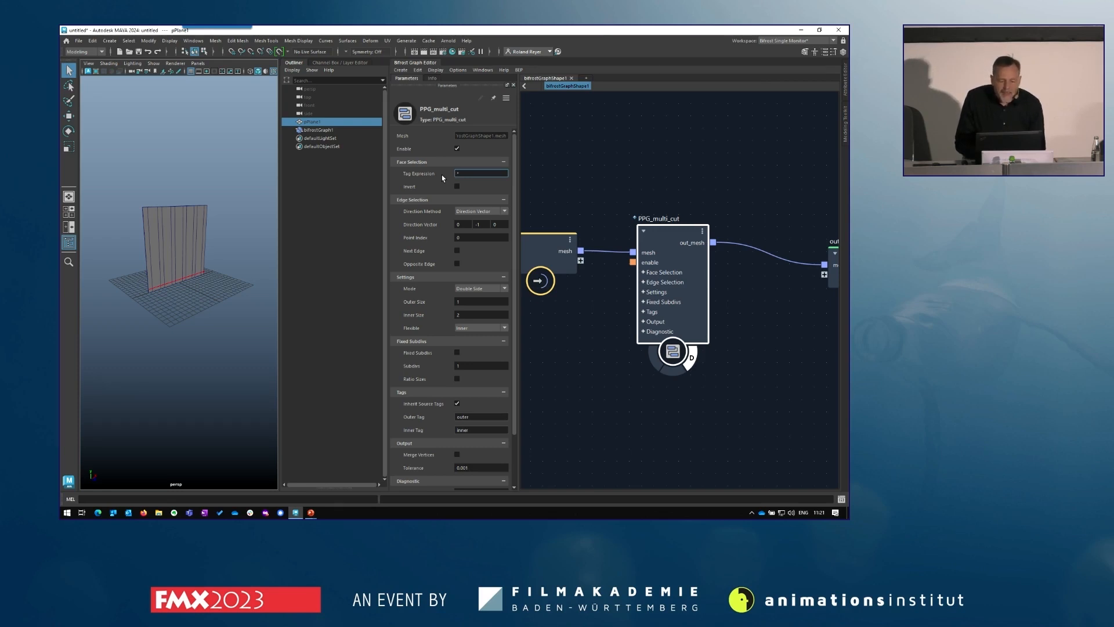
{"action": "type", "text": "*"}
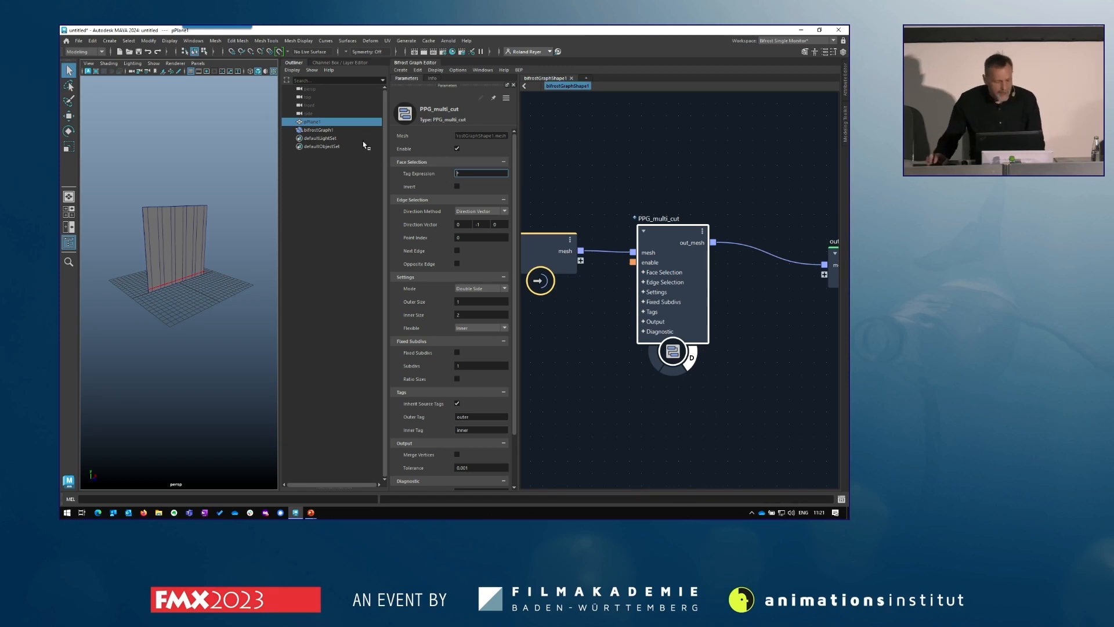
Make room before the output node and insert a PPG_diagnostic node between PPG_multi_cut and the output
{"action": "right_click_drag", "start_coordinate": [194, 368], "coordinate": [233, 384], "text": "alt"}
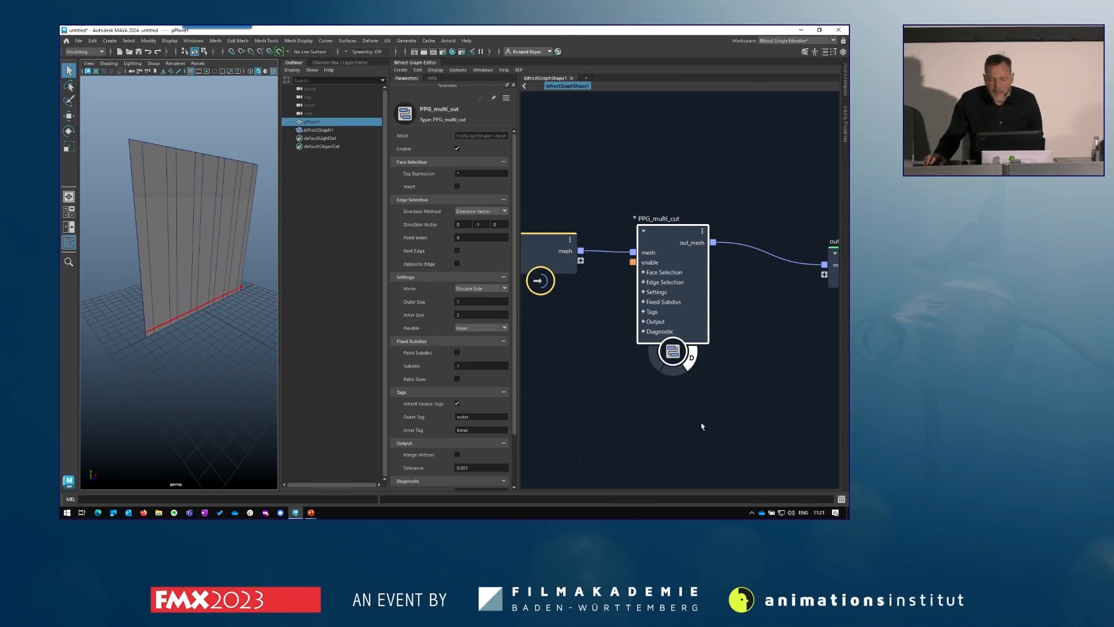
{"action": "middle_click_drag", "start_coordinate": [702, 423], "coordinate": [579, 416], "text": "alt"}
{"action": "left_click_drag", "start_coordinate": [726, 262], "coordinate": [850, 252]}
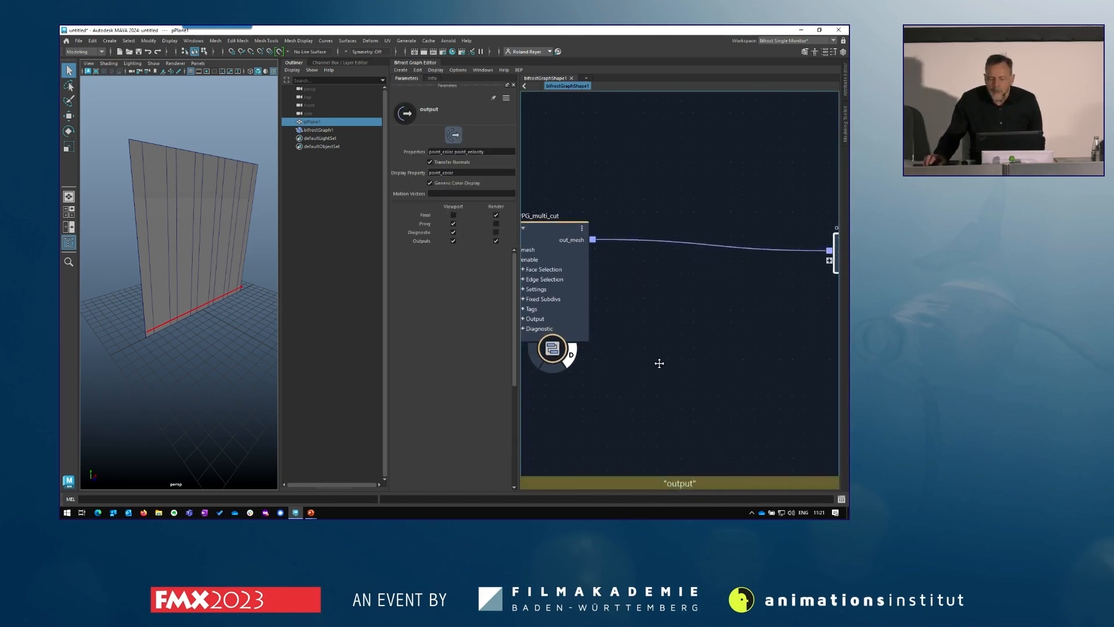
{"action": "left_click", "coordinate": [706, 308]}
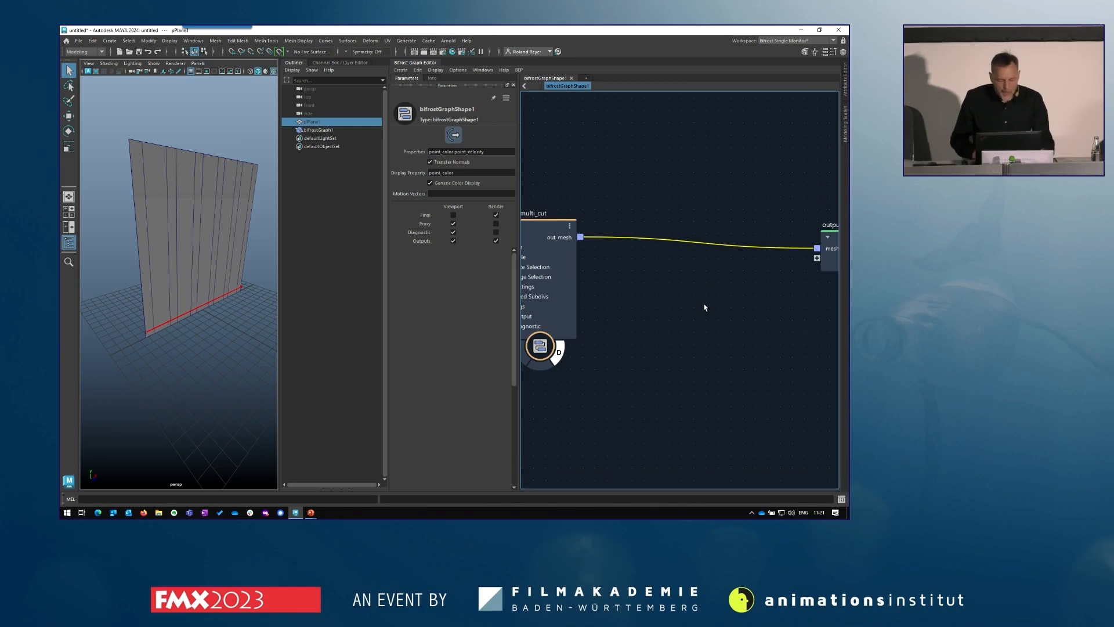
{"action": "key", "text": "Tab"}
{"action": "type", "text": "ppgd"}
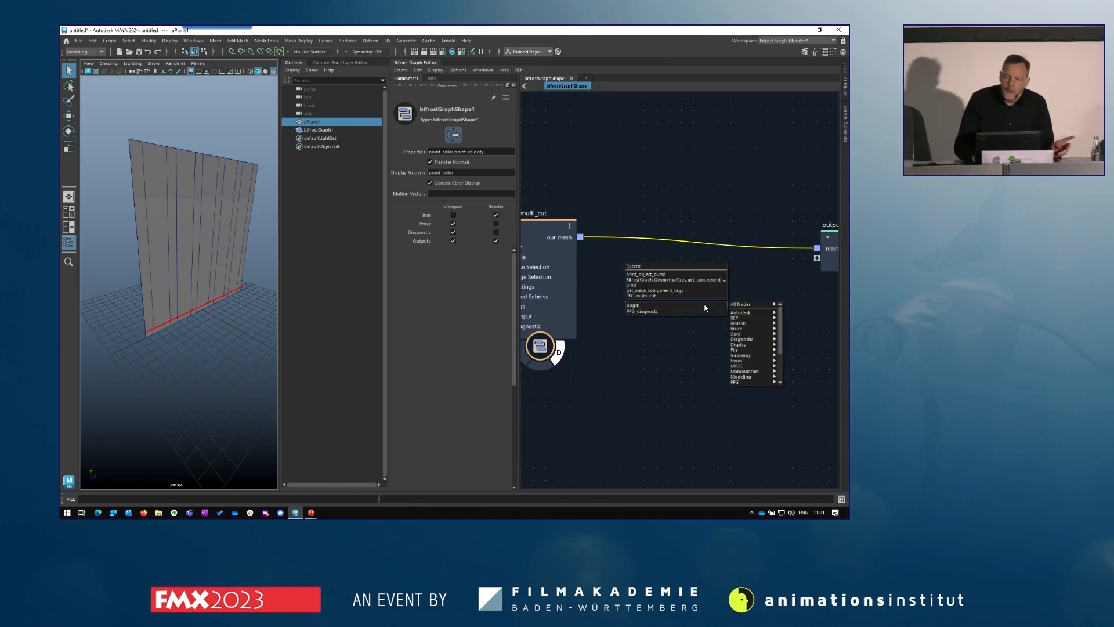
{"action": "key", "text": "Return"}
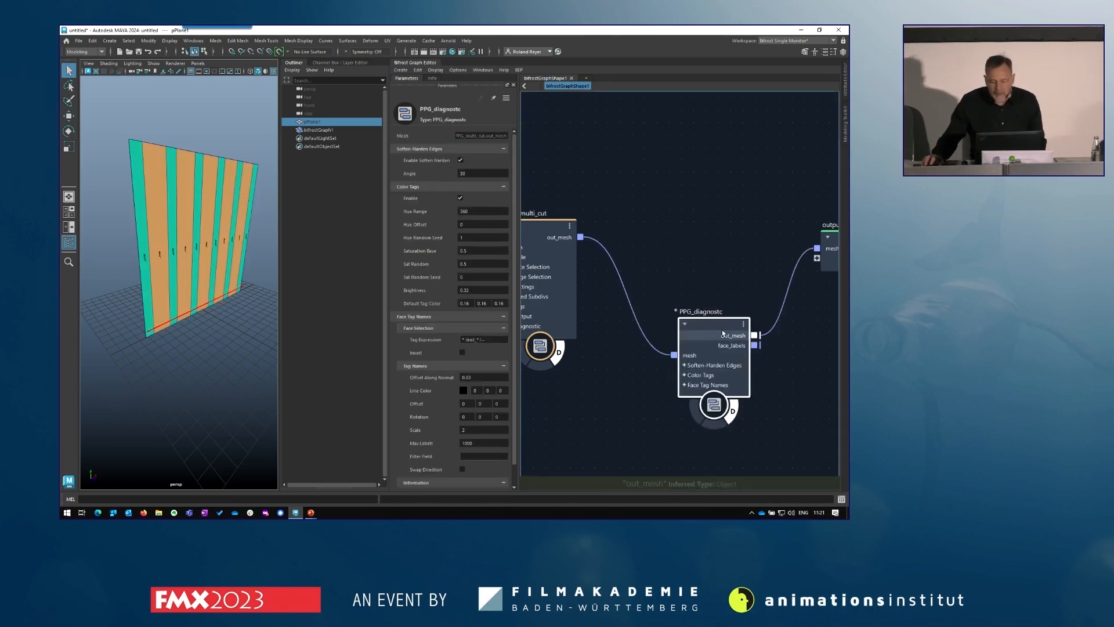
{"action": "left_click_drag", "start_coordinate": [696, 323], "coordinate": [714, 206]}
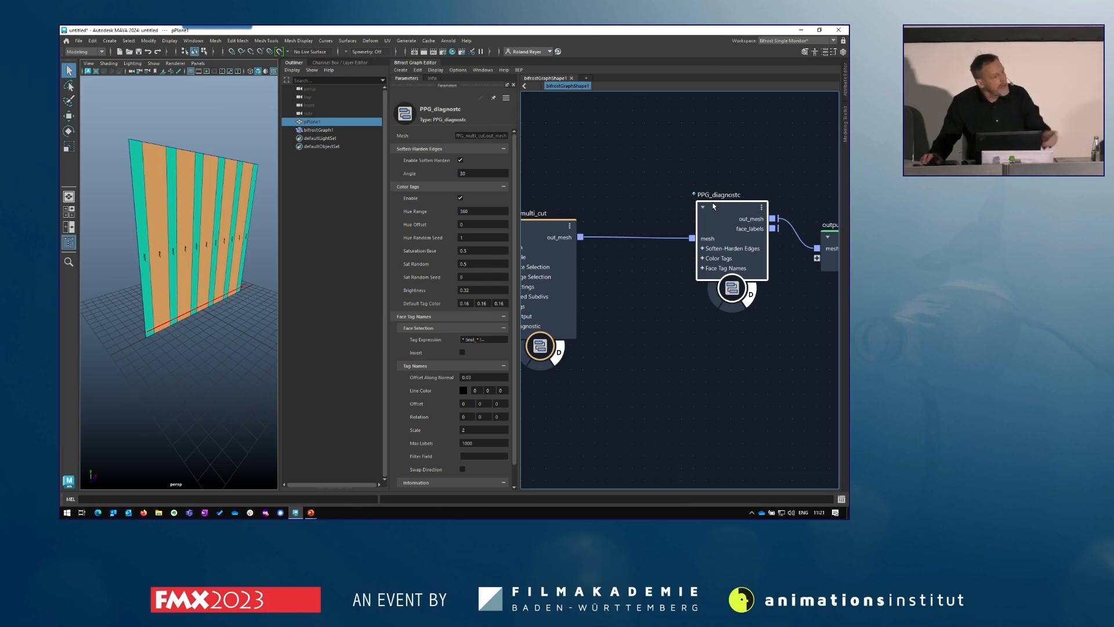
Inspect the tag names on the strips up close and enlarge their label scale to about 3.6
{"action": "left_click", "coordinate": [303, 332]}
{"action": "left_click_drag", "start_coordinate": [274, 332], "coordinate": [180, 340], "text": "alt"}
{"action": "right_click_drag", "start_coordinate": [180, 340], "coordinate": [217, 322], "text": "alt"}
{"action": "middle_click_drag", "start_coordinate": [217, 323], "coordinate": [228, 383], "text": "alt"}
{"action": "left_click_drag", "start_coordinate": [227, 383], "coordinate": [176, 334], "text": "alt"}
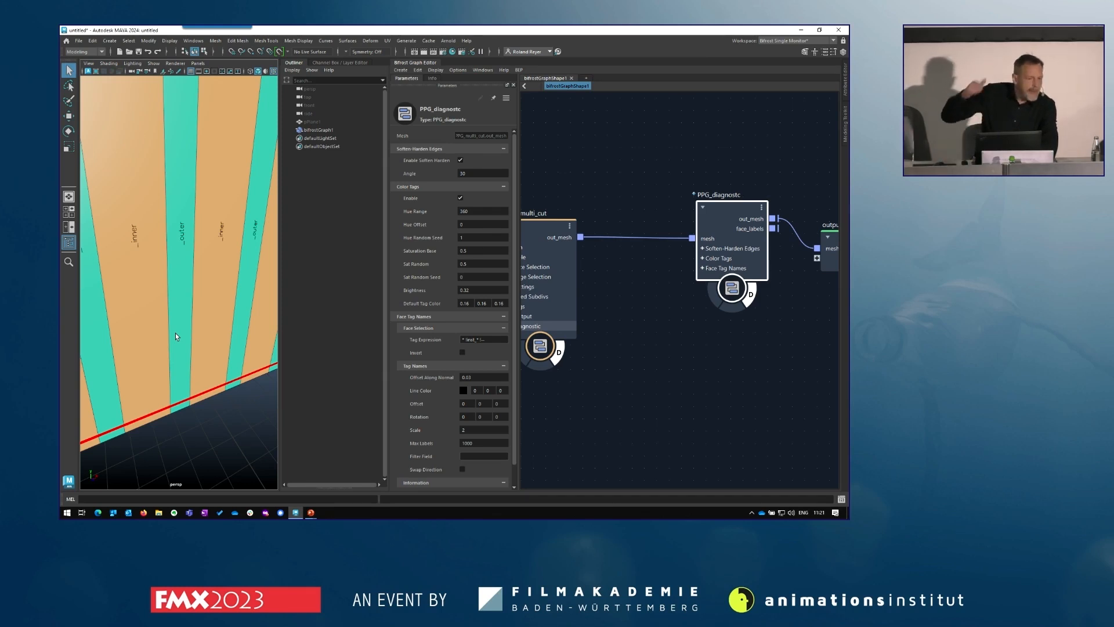
{"action": "left_click", "coordinate": [426, 431]}
{"action": "left_click_drag", "start_coordinate": [429, 431], "coordinate": [484, 426]}
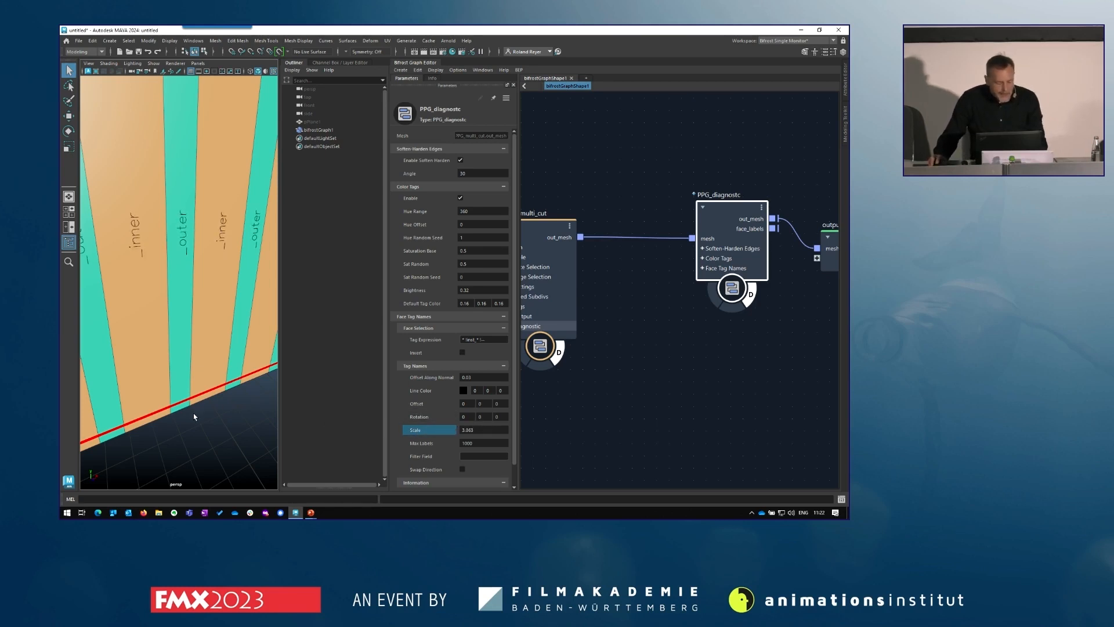
Bring the whole plane into view, then select the PPG_multi_cut node and shift it slightly to show its parameters
{"action": "right_click_drag", "start_coordinate": [223, 420], "coordinate": [165, 425], "text": "alt"}
{"action": "mouse_move", "coordinate": [166, 424]}
{"action": "left_mouse_down", "text": "alt"}
{"action": "mouse_move", "coordinate": [227, 420]}
{"action": "mouse_move", "coordinate": [194, 403]}
{"action": "mouse_move", "coordinate": [187, 418]}
{"action": "left_mouse_up", "text": "alt"}
{"action": "middle_click_drag", "start_coordinate": [186, 418], "coordinate": [208, 383], "text": "alt"}
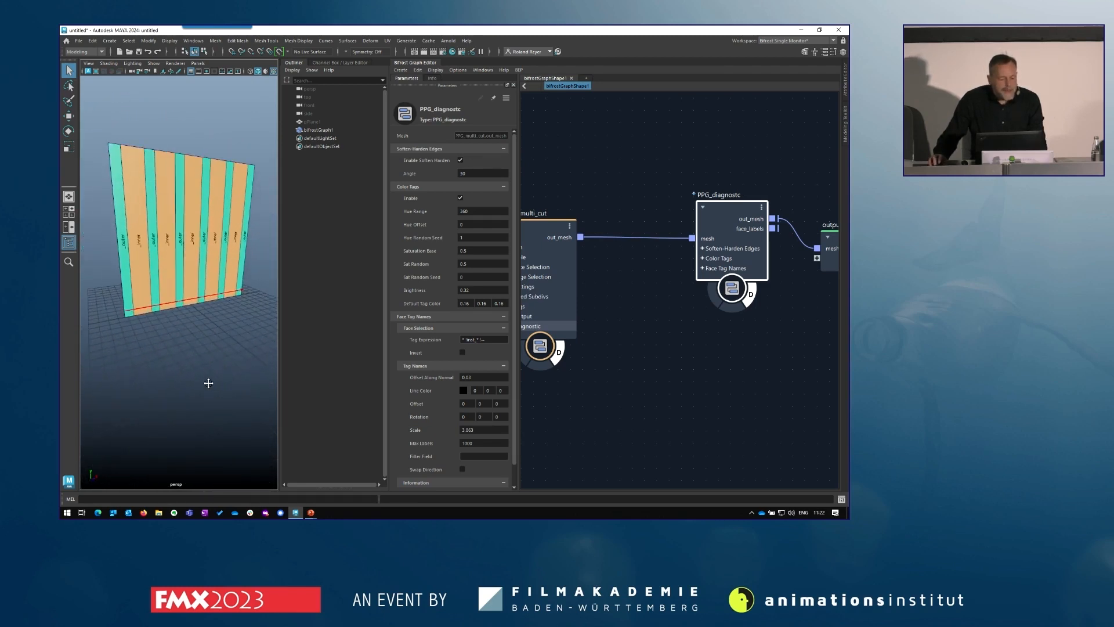
{"action": "left_click_drag", "start_coordinate": [544, 229], "coordinate": [567, 198]}
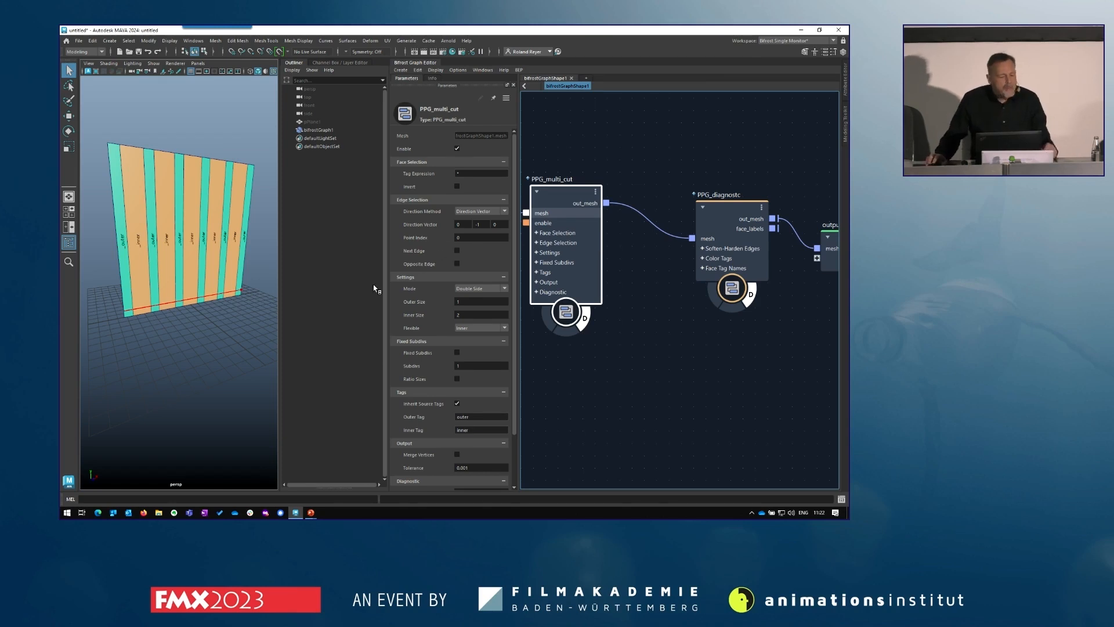
Bring the whole plane into view and toggle the visibility of the source object pPlane1
{"action": "left_click_drag", "start_coordinate": [198, 344], "coordinate": [166, 357], "text": "alt"}
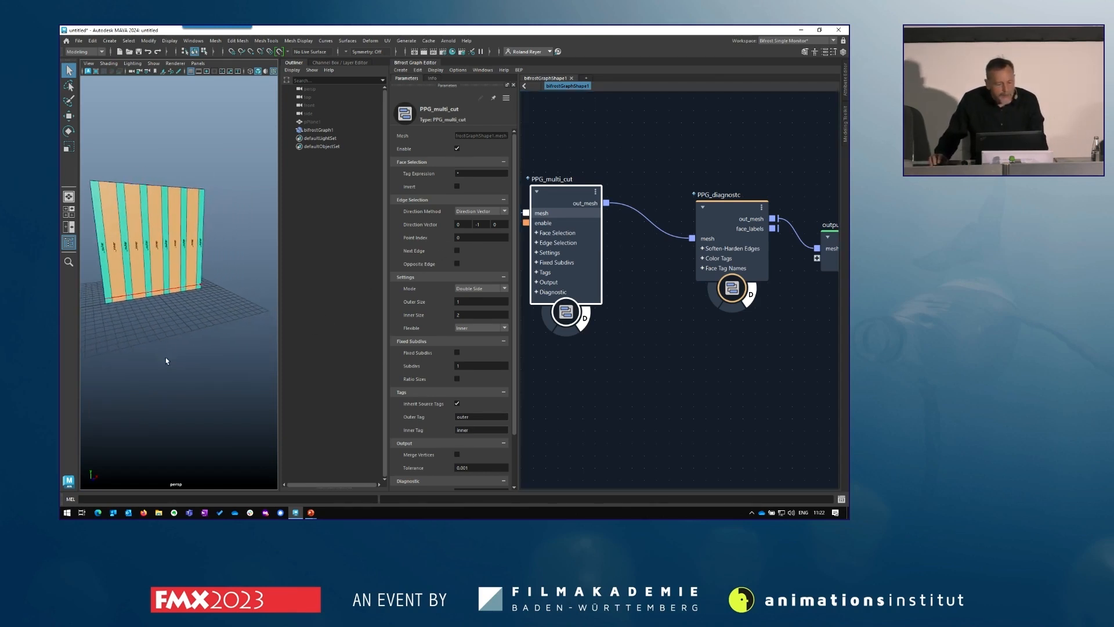
{"action": "left_click", "coordinate": [310, 121]}
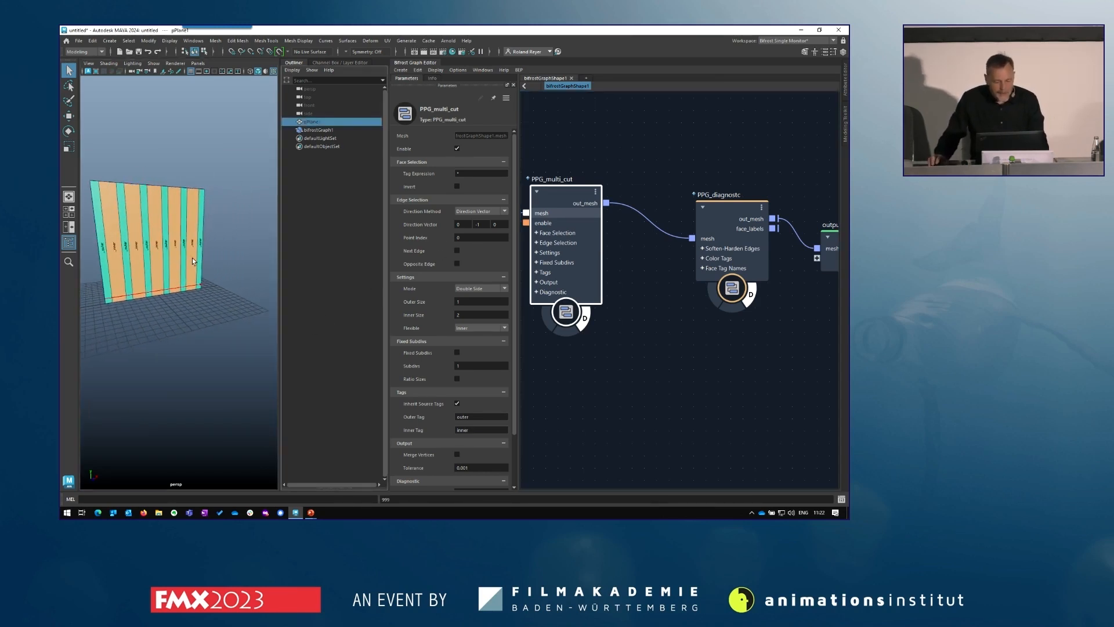
{"action": "key", "text": "h"}
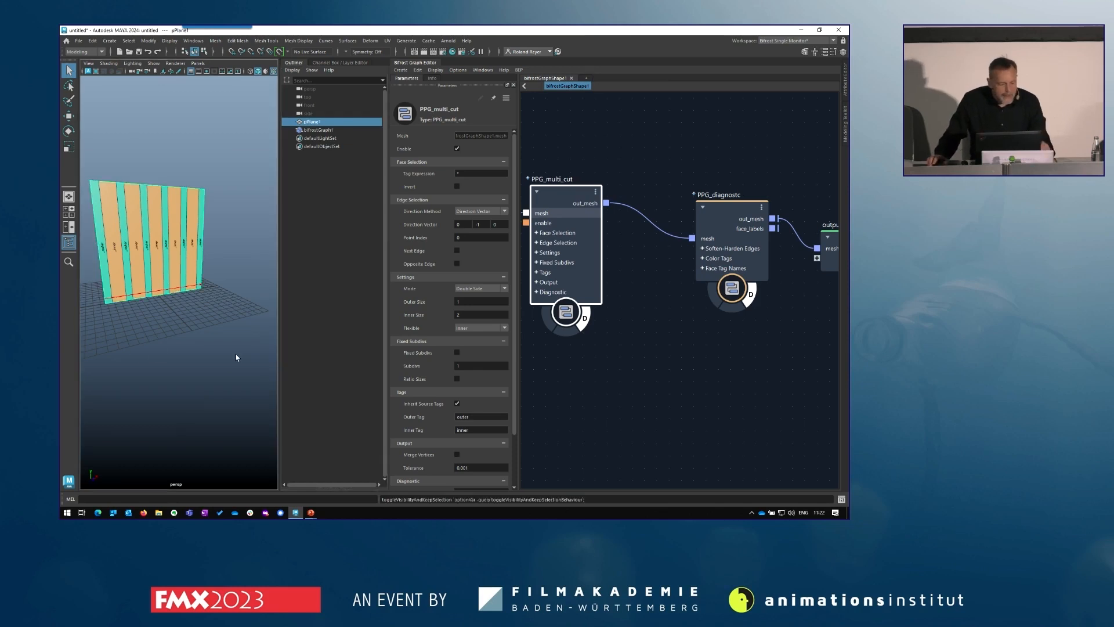
Try reshaping the plane by moving its lower and upper corner vertices sideways in turn, undoing each move
{"action": "key", "text": "F9"}
{"action": "left_click", "coordinate": [191, 287]}
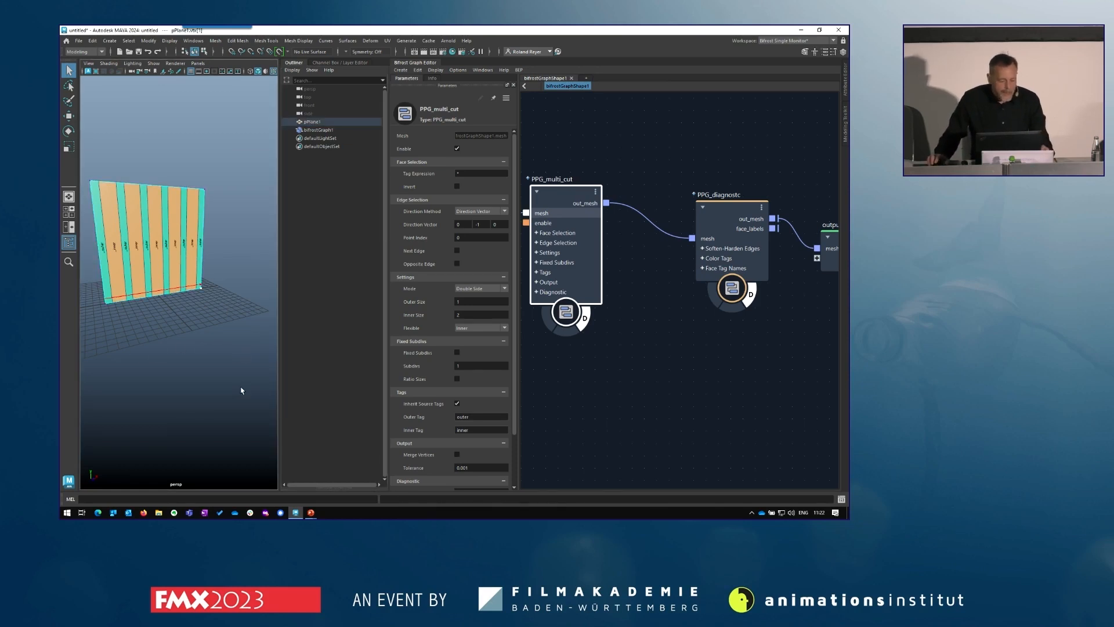
{"action": "key", "text": "w"}
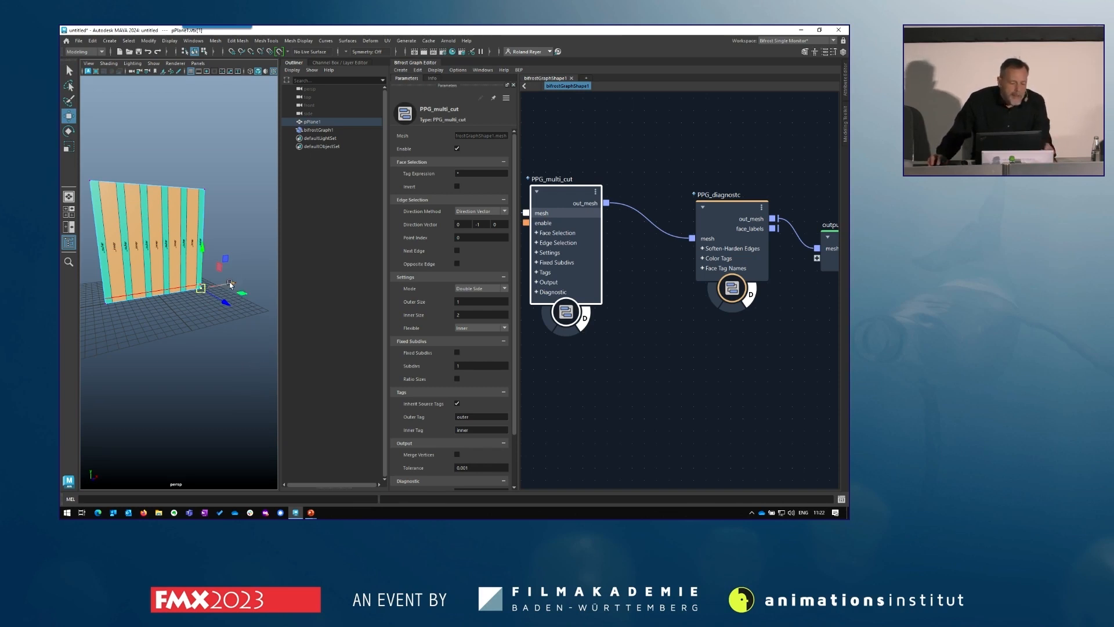
{"action": "left_click_drag", "start_coordinate": [230, 284], "coordinate": [258, 288]}
{"action": "left_click_drag", "start_coordinate": [268, 287], "coordinate": [270, 285]}
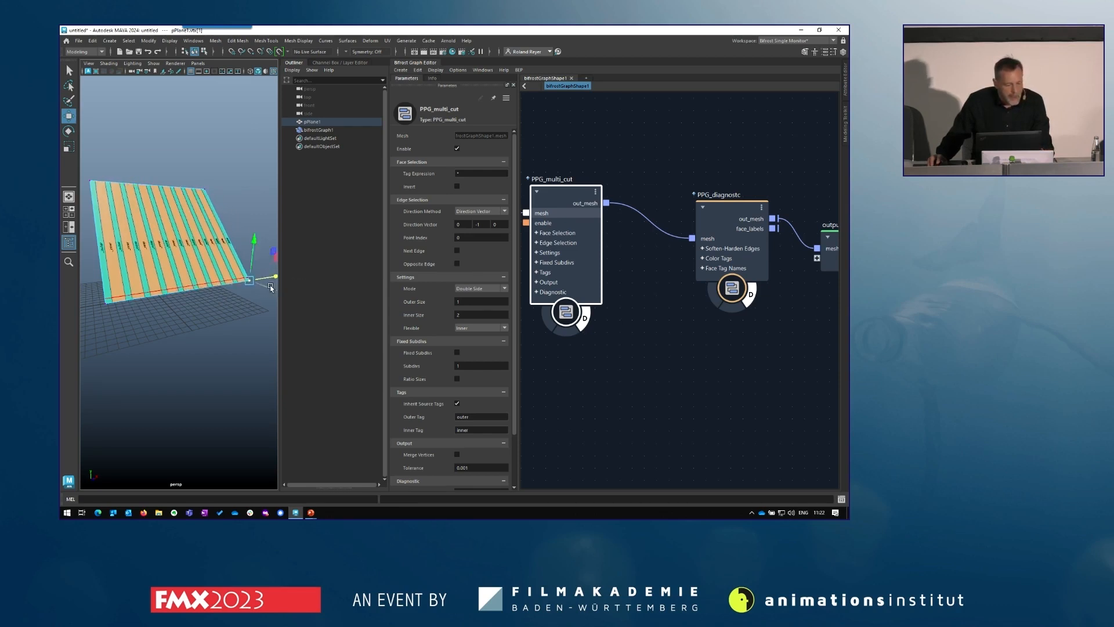
{"action": "key", "text": "ctrl+z"}
{"action": "left_click_drag", "start_coordinate": [226, 173], "coordinate": [318, 219]}
{"action": "key", "text": "ctrl+z"}
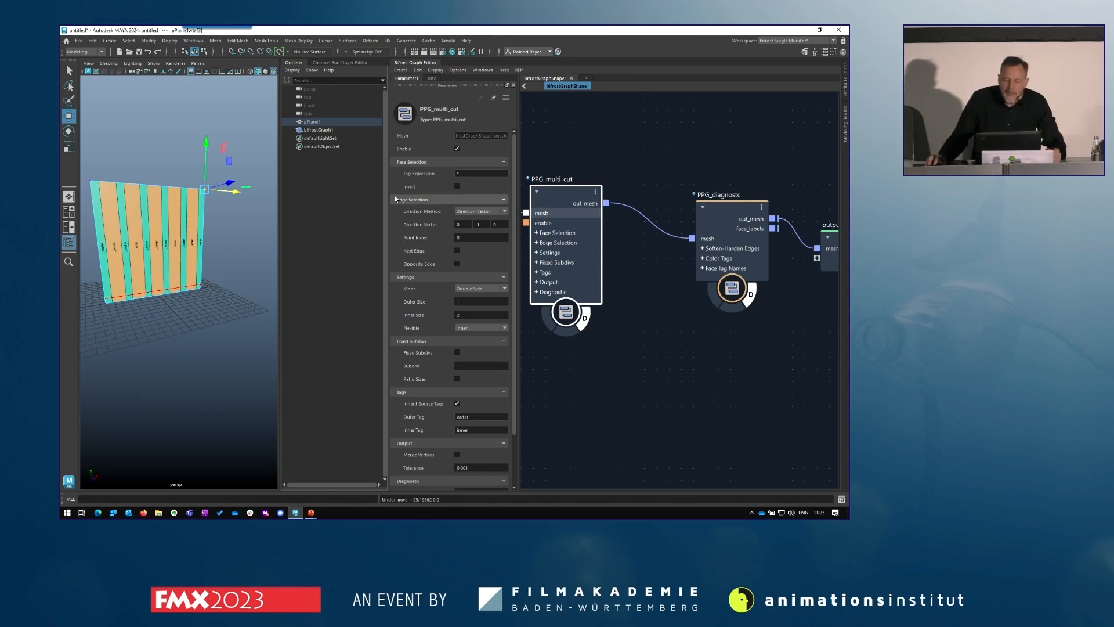
{"action": "left_click", "coordinate": [475, 213]}
{"action": "left_click", "coordinate": [475, 216]}
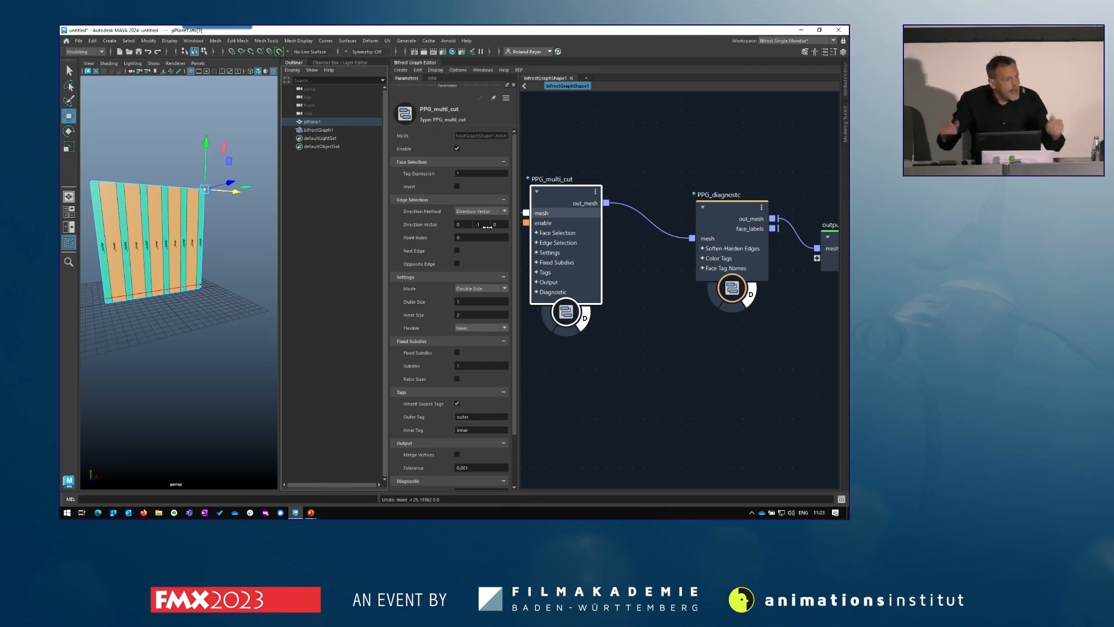
Try rotating the whole pPlane1 object by about -96° on its Y axis, undo the rotation and return to the selection tool
{"action": "left_click", "coordinate": [316, 121]}
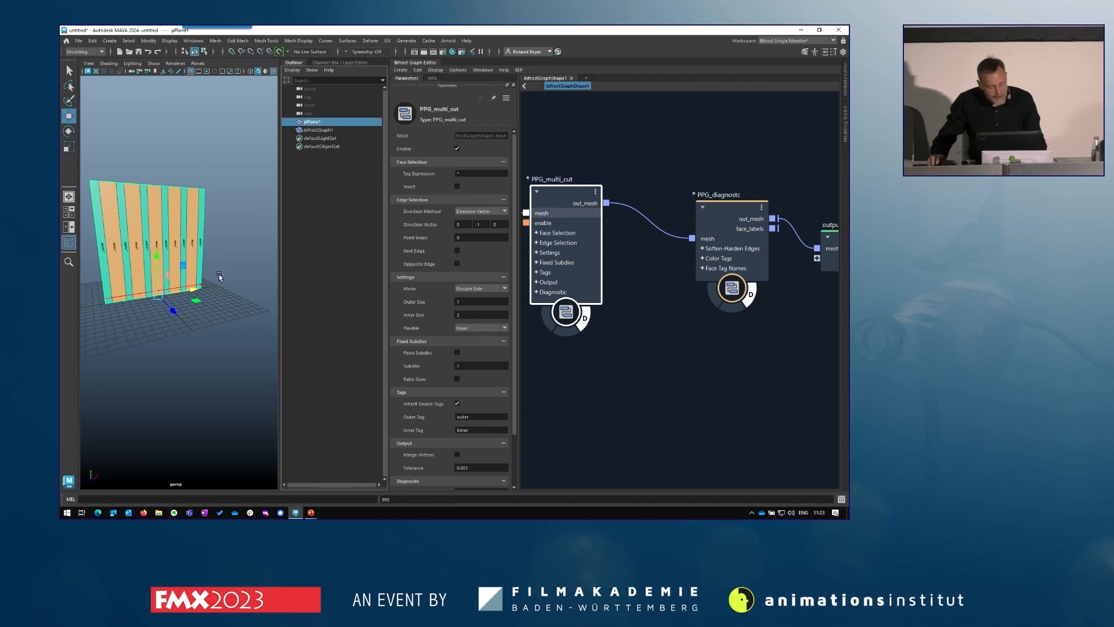
{"action": "key", "text": "e"}
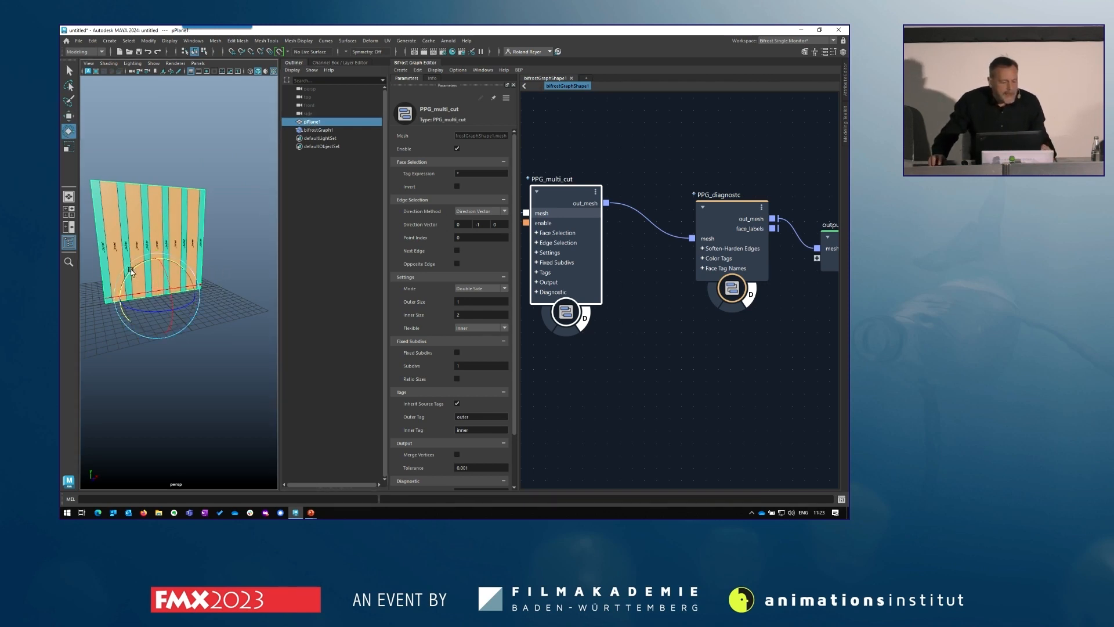
{"action": "left_click_drag", "start_coordinate": [131, 271], "coordinate": [169, 263]}
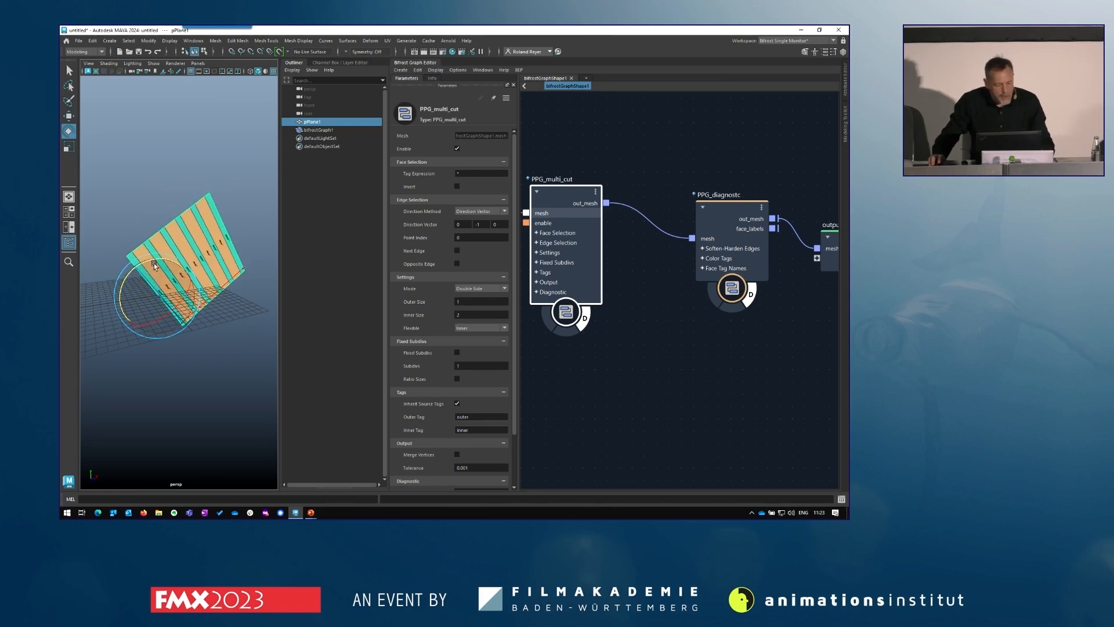
{"action": "key", "text": "ctrl+z"}
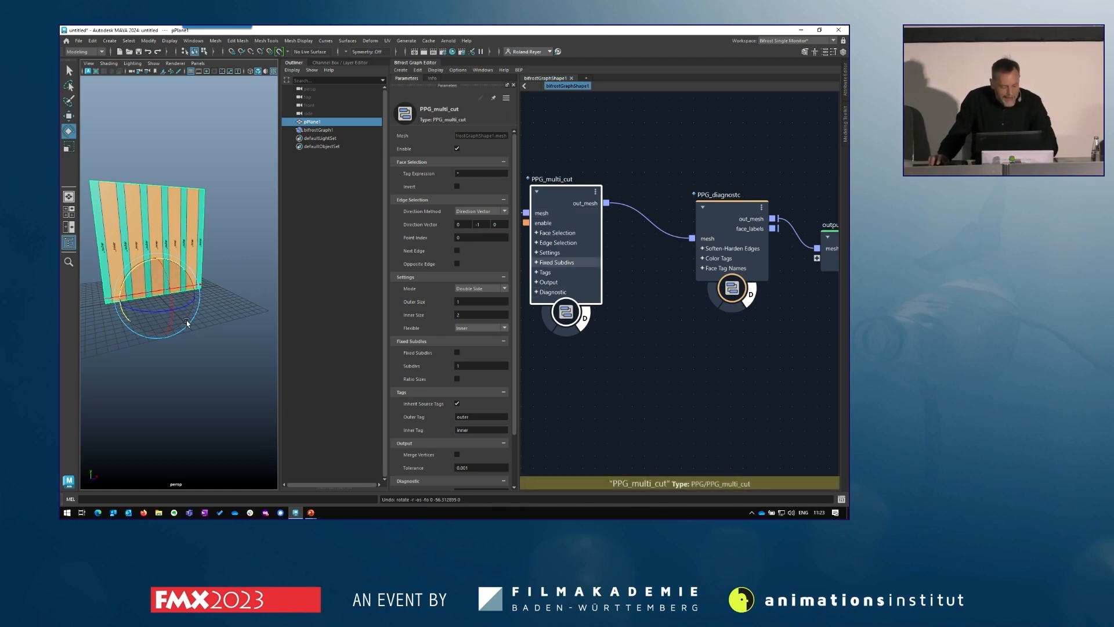
{"action": "key", "text": "q"}
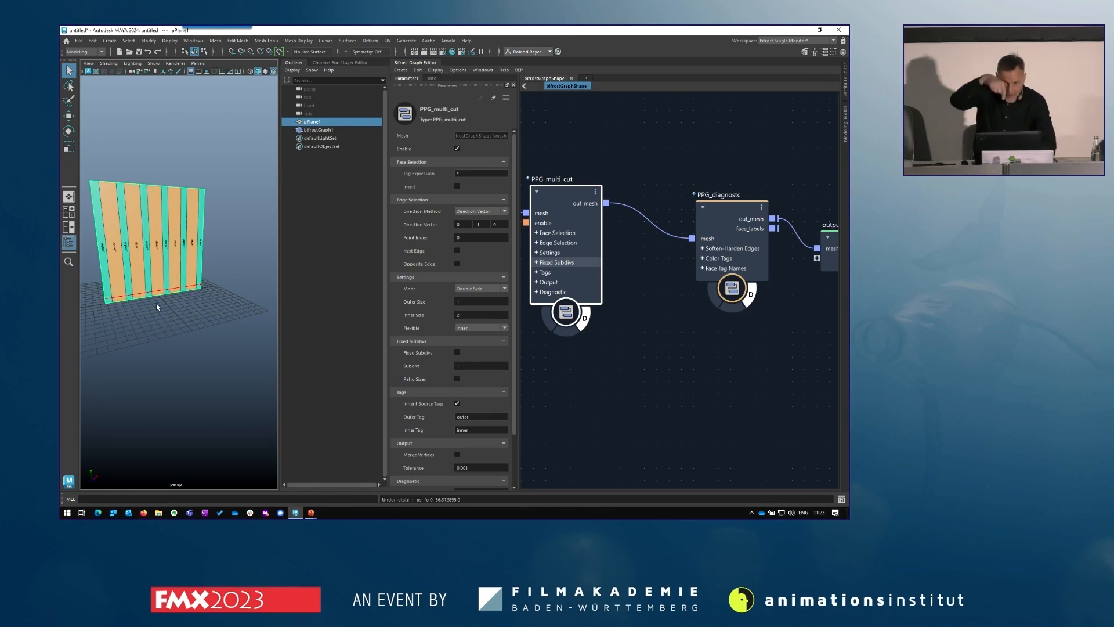
Try the Next Edge and Opposite Edge options of PPG_multi_cut singly and combined, and switch both off again
{"action": "left_click", "coordinate": [456, 251]}
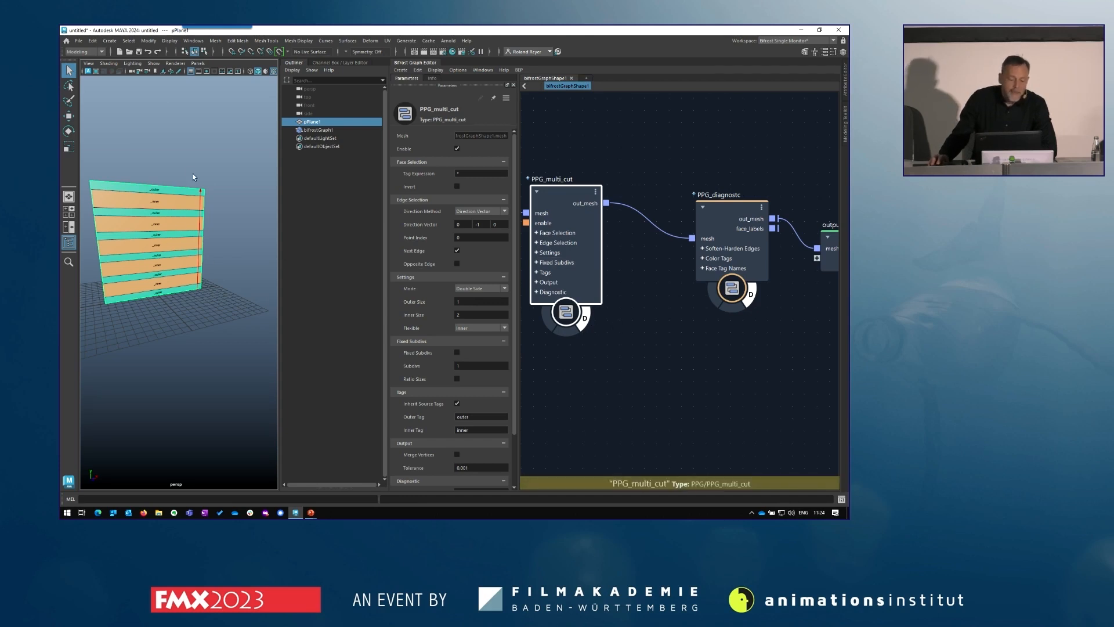
{"action": "left_click", "coordinate": [456, 251]}
{"action": "left_click", "coordinate": [456, 264]}
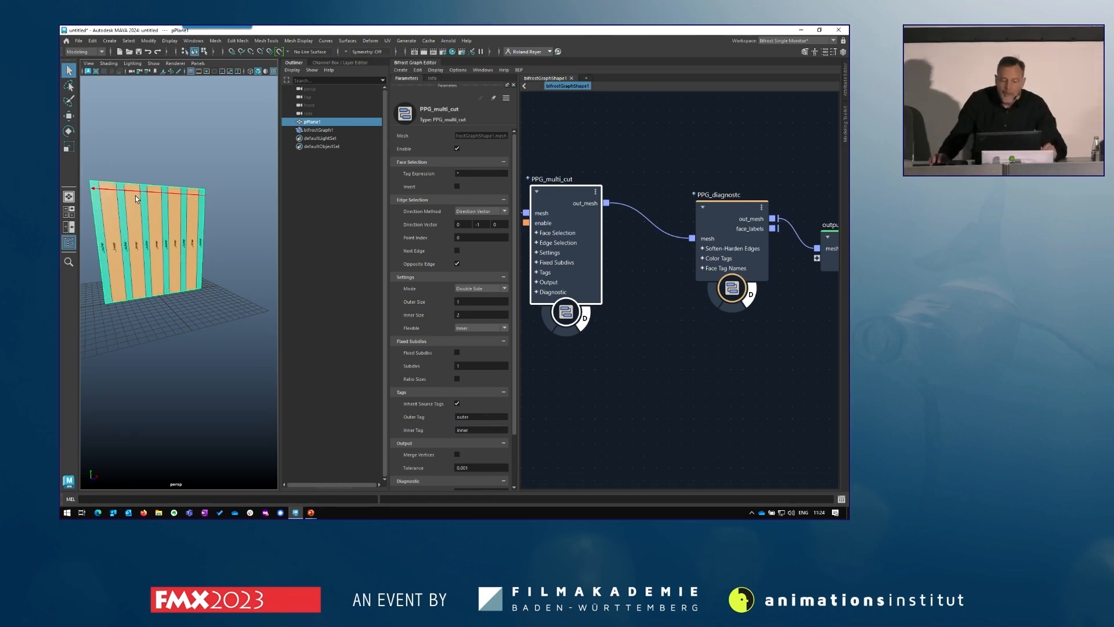
{"action": "left_click", "coordinate": [457, 250]}
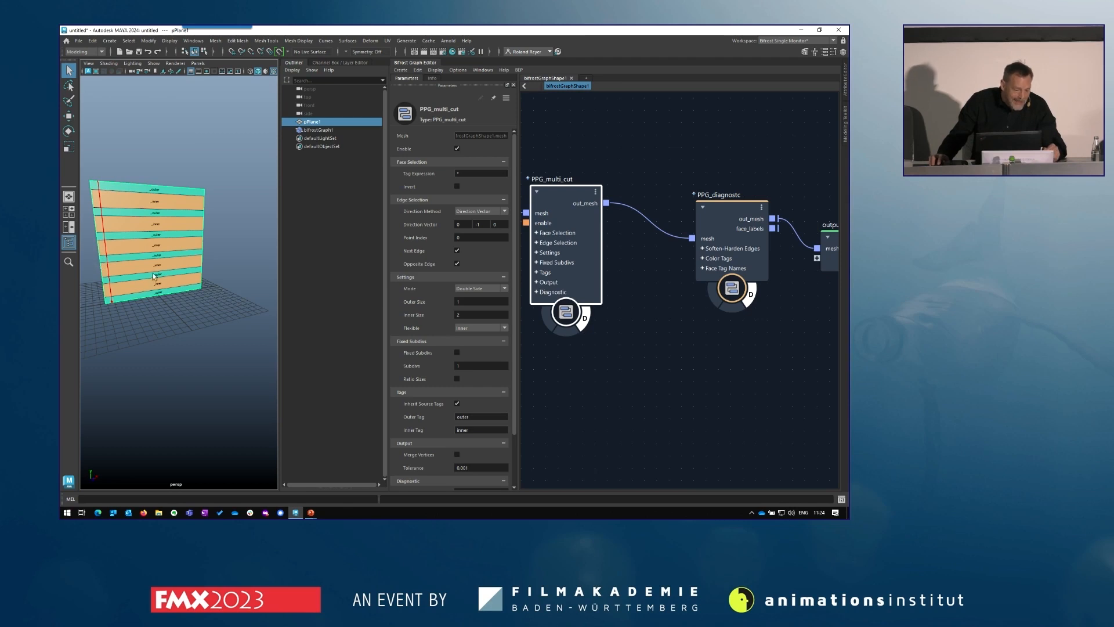
{"action": "left_click", "coordinate": [457, 250]}
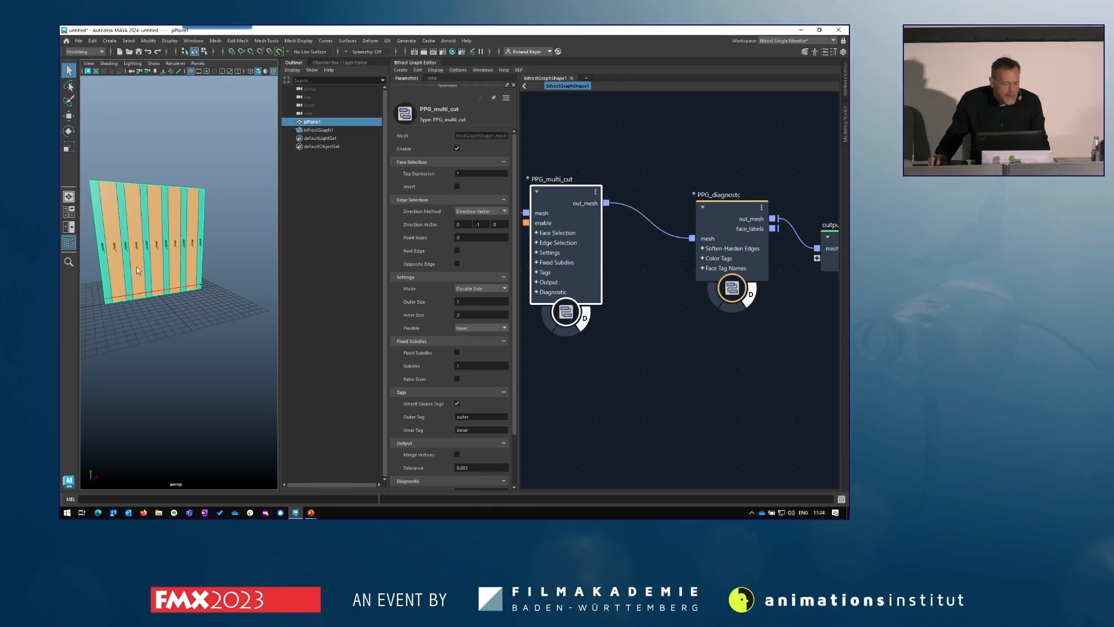
Scale the plane narrower along its width so that the strips are redistributed
{"action": "middle_click_drag", "start_coordinate": [155, 370], "coordinate": [171, 373], "text": "alt"}
{"action": "left_click_drag", "start_coordinate": [172, 373], "coordinate": [179, 365], "text": "alt"}
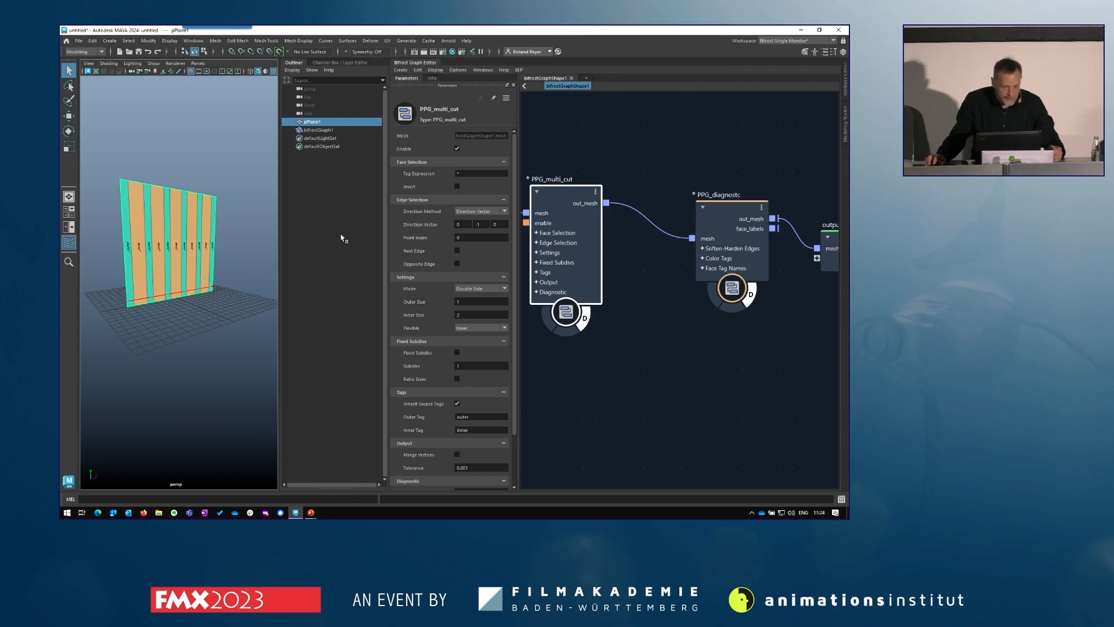
{"action": "key", "text": "r"}
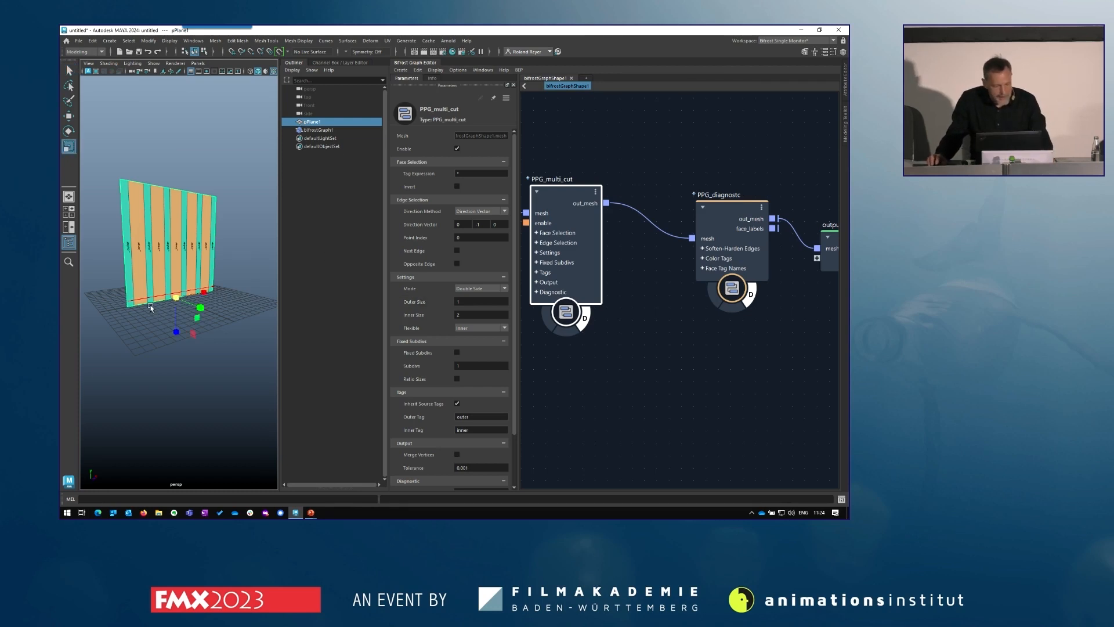
{"action": "mouse_move", "coordinate": [204, 294]}
{"action": "left_mouse_down"}
{"action": "mouse_move", "coordinate": [252, 287]}
{"action": "mouse_move", "coordinate": [187, 306]}
{"action": "mouse_move", "coordinate": [201, 308]}
{"action": "left_mouse_up"}
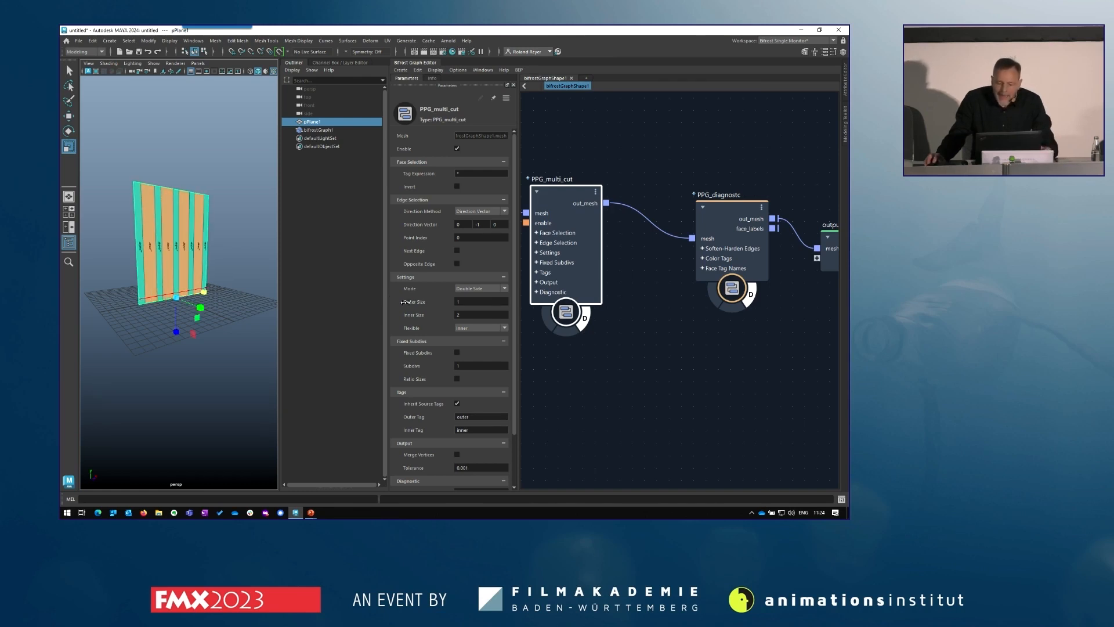
Try the Half Side and Start Side modes of PPG_multi_cut and return the mode to Double Side
{"action": "left_click", "coordinate": [471, 329]}
{"action": "left_click", "coordinate": [473, 335]}
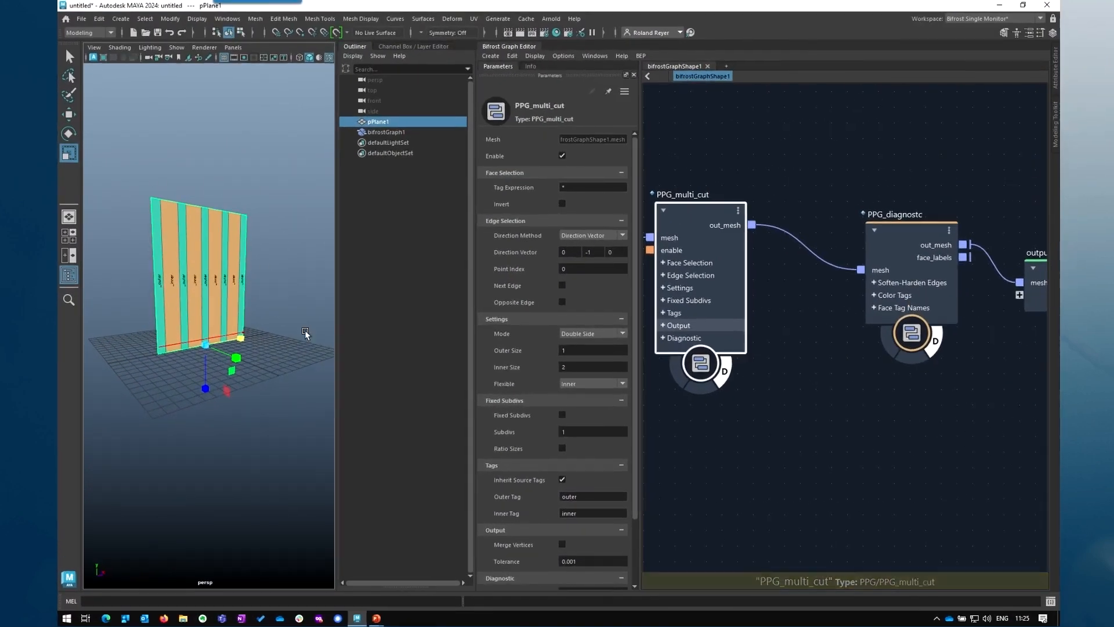
{"action": "left_click", "coordinate": [587, 335]}
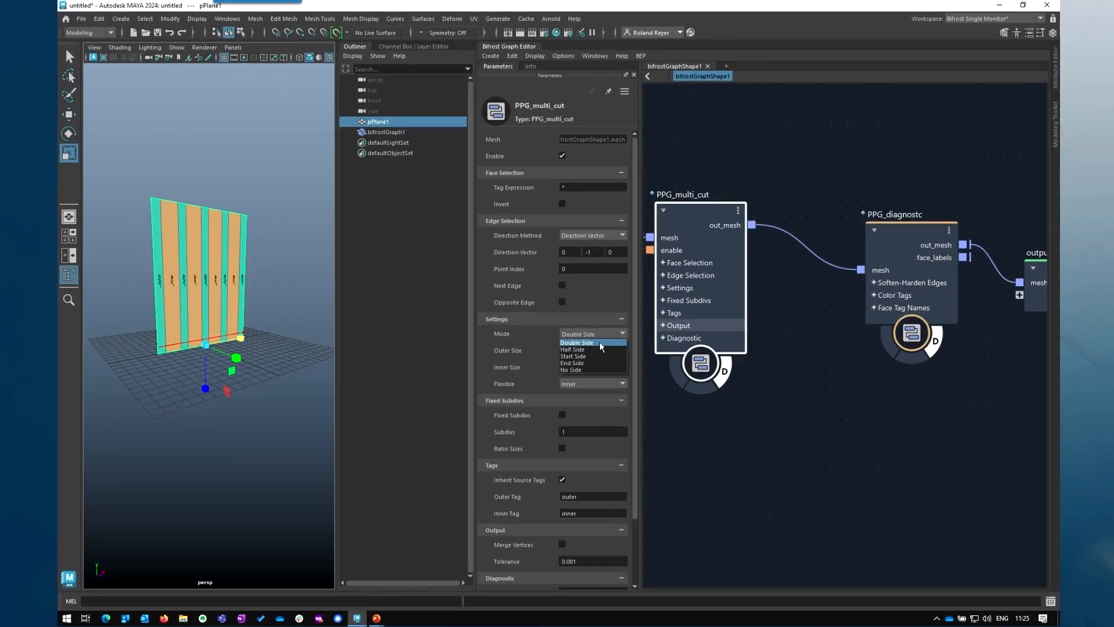
{"action": "left_click", "coordinate": [580, 349]}
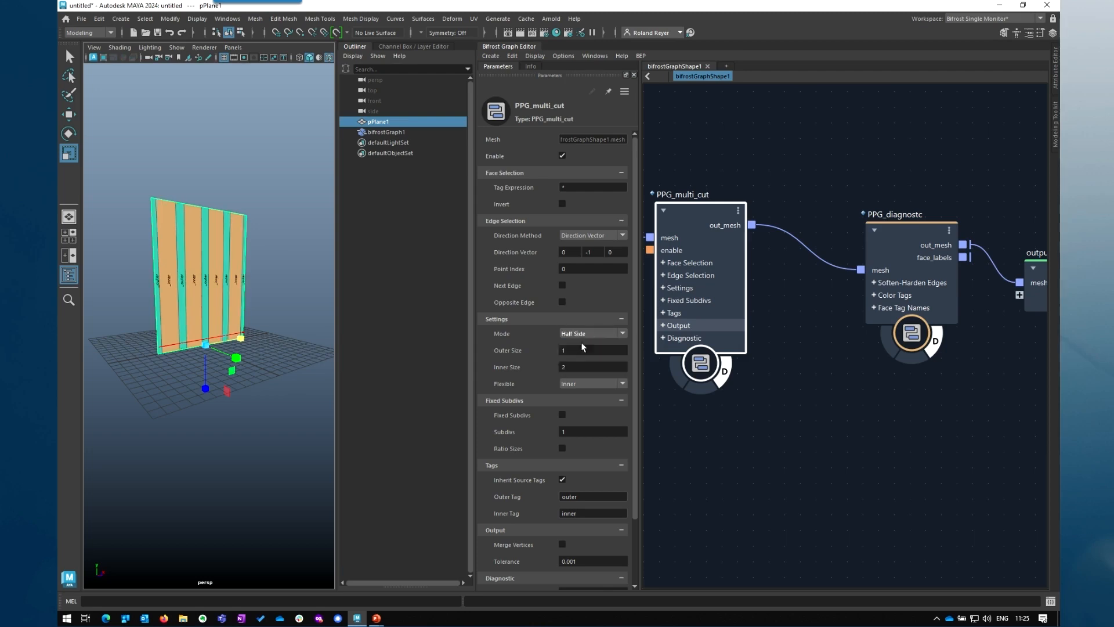
{"action": "left_click", "coordinate": [595, 336]}
{"action": "left_click", "coordinate": [595, 352]}
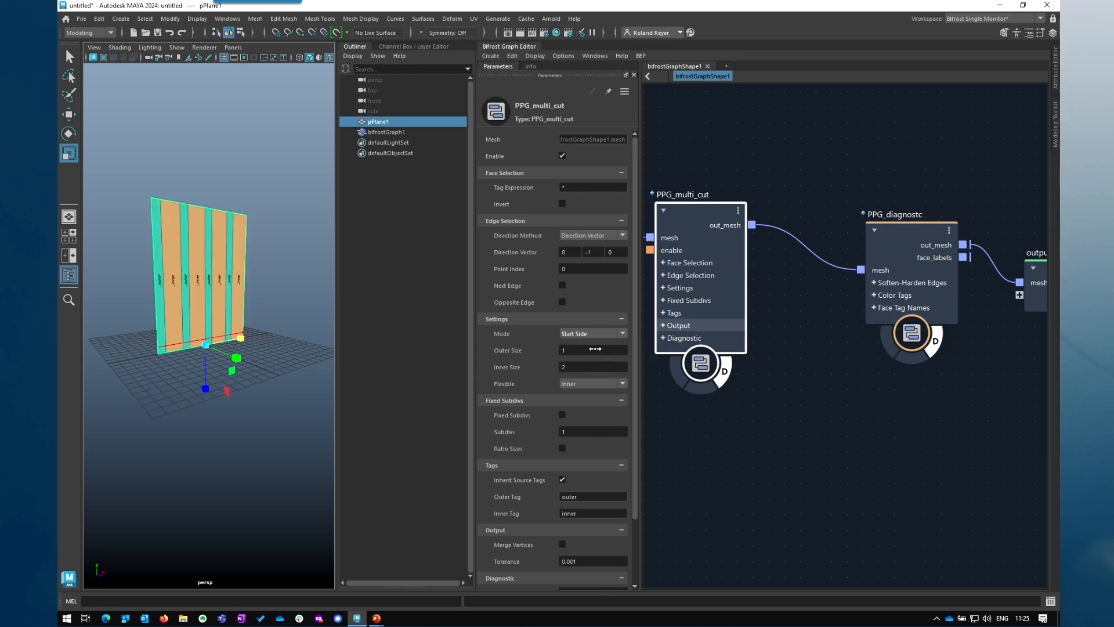
{"action": "left_click", "coordinate": [601, 335]}
{"action": "left_click", "coordinate": [601, 344]}
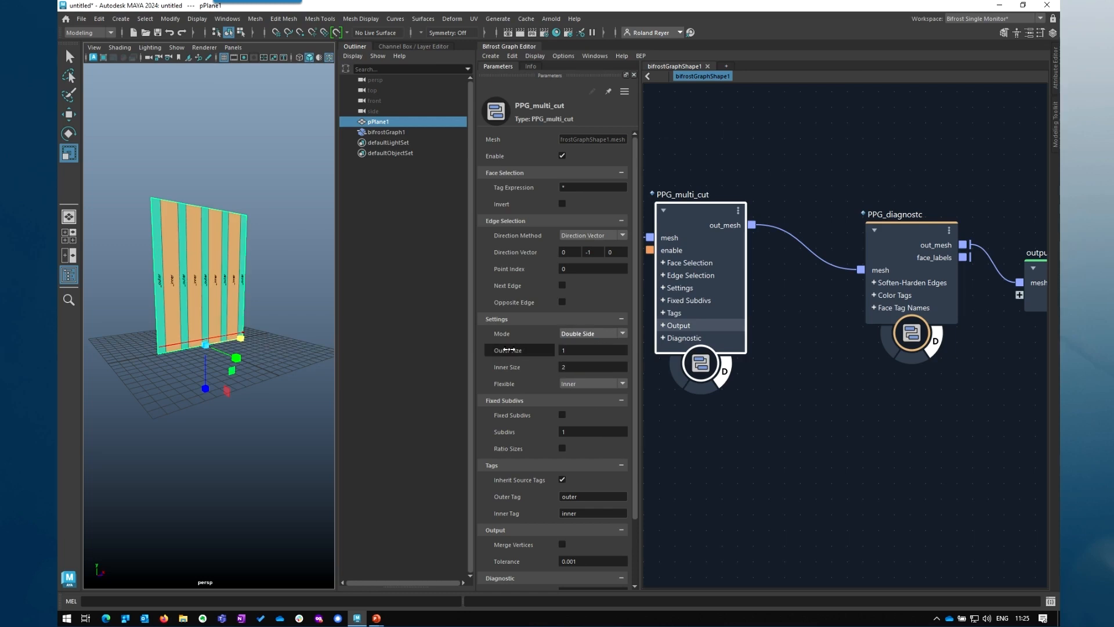
Try outer sizes of about 1.92 and 1.17 for the strips and set the outer size back to 1
{"action": "left_click_drag", "start_coordinate": [509, 351], "coordinate": [580, 360]}
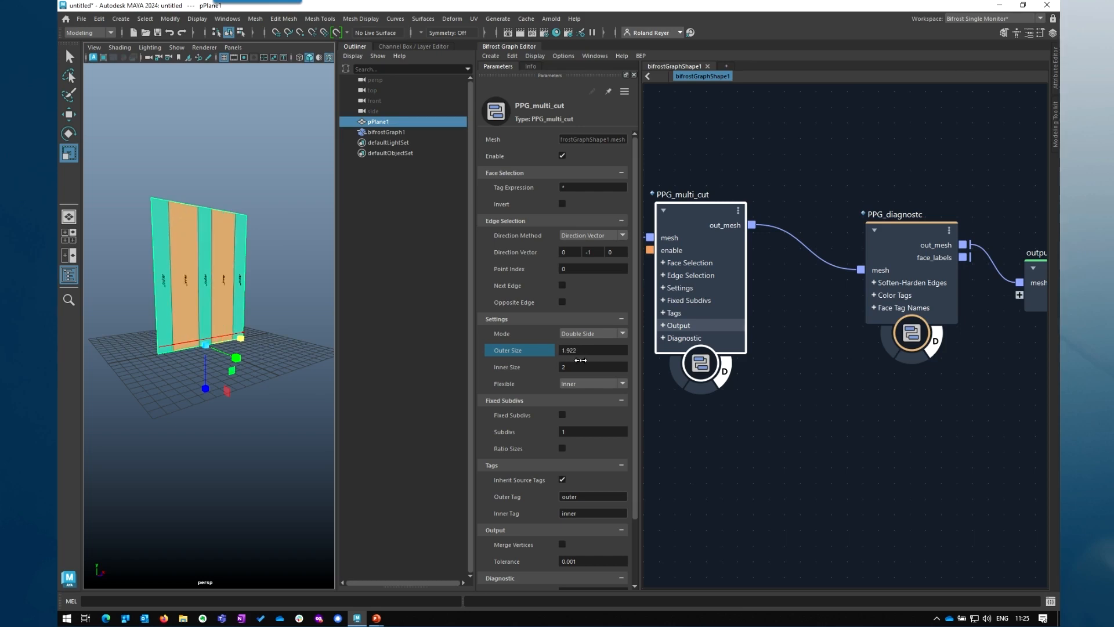
{"action": "left_click_drag", "start_coordinate": [580, 361], "coordinate": [531, 352]}
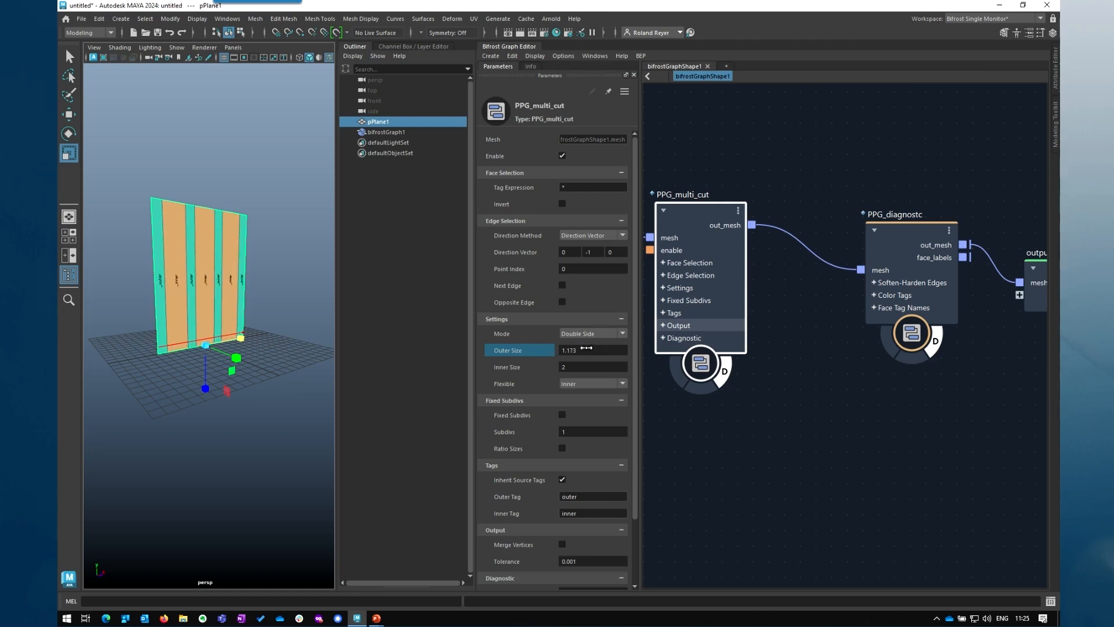
{"action": "double_click", "coordinate": [585, 348]}
{"action": "type", "text": "1"}
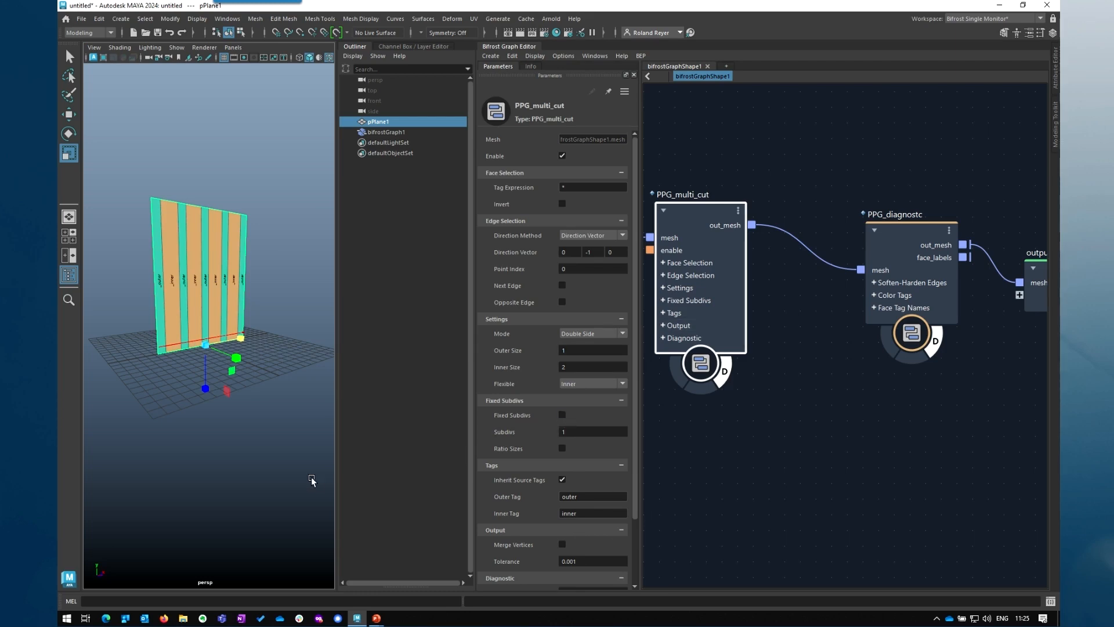
Enable Fixed Subdivs and Next Edge on PPG_multi_cut and set its mode to Start Side
{"action": "left_click", "coordinate": [563, 414]}
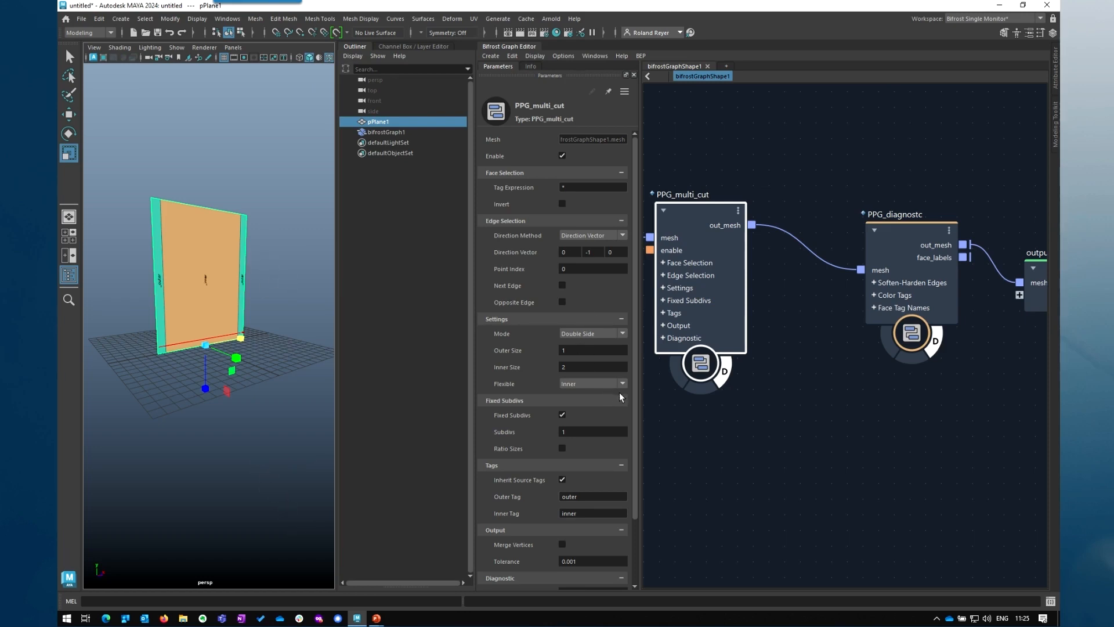
{"action": "left_click", "coordinate": [563, 285]}
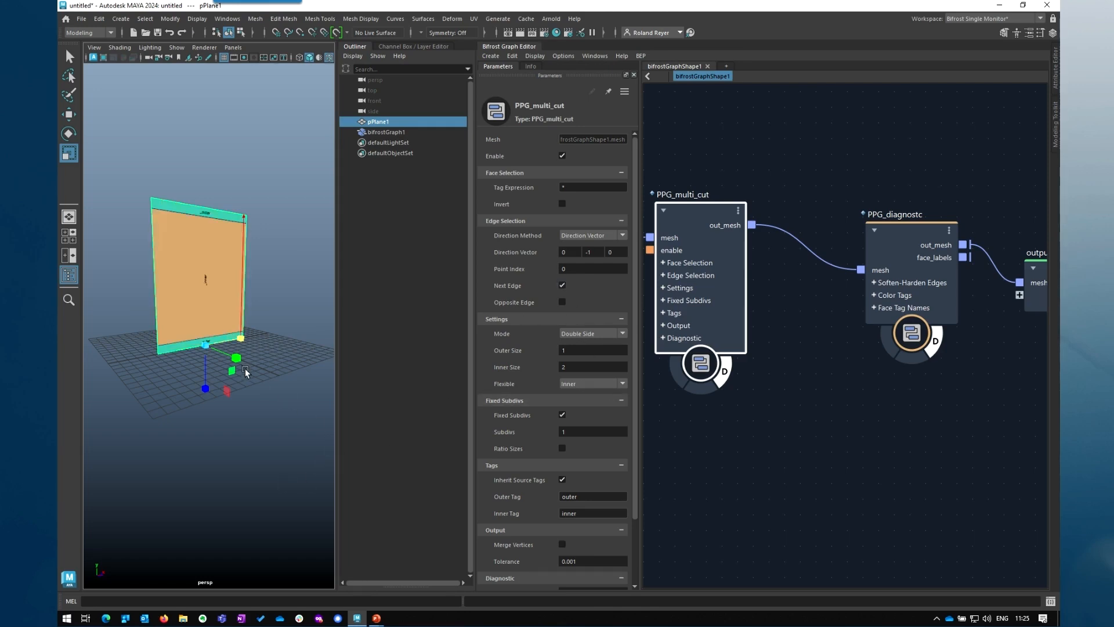
{"action": "key", "text": "q"}
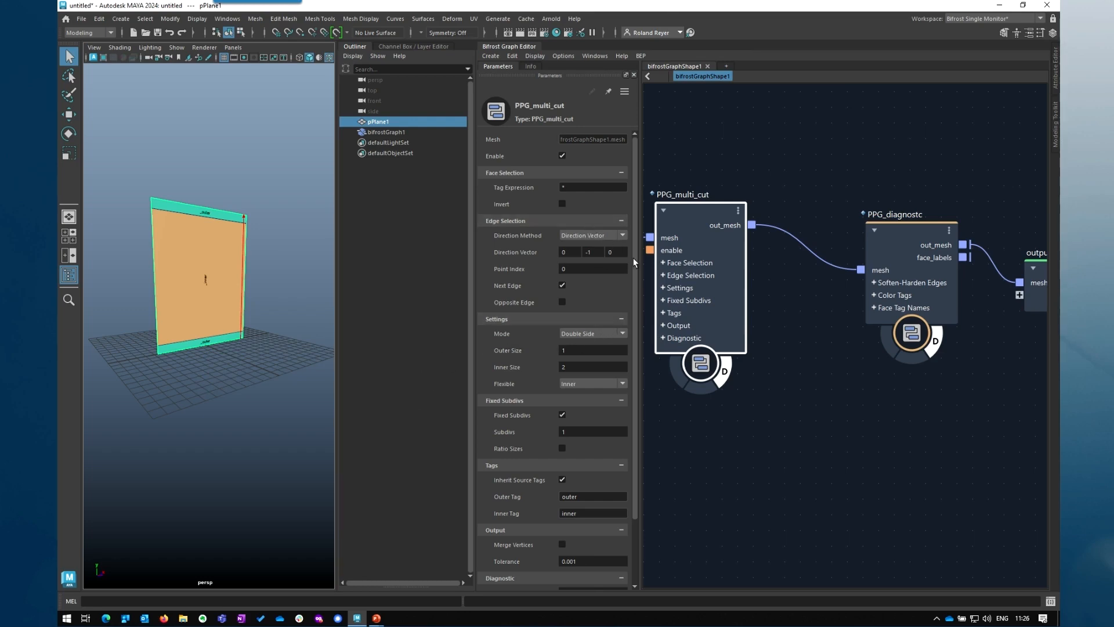
{"action": "left_click", "coordinate": [588, 338]}
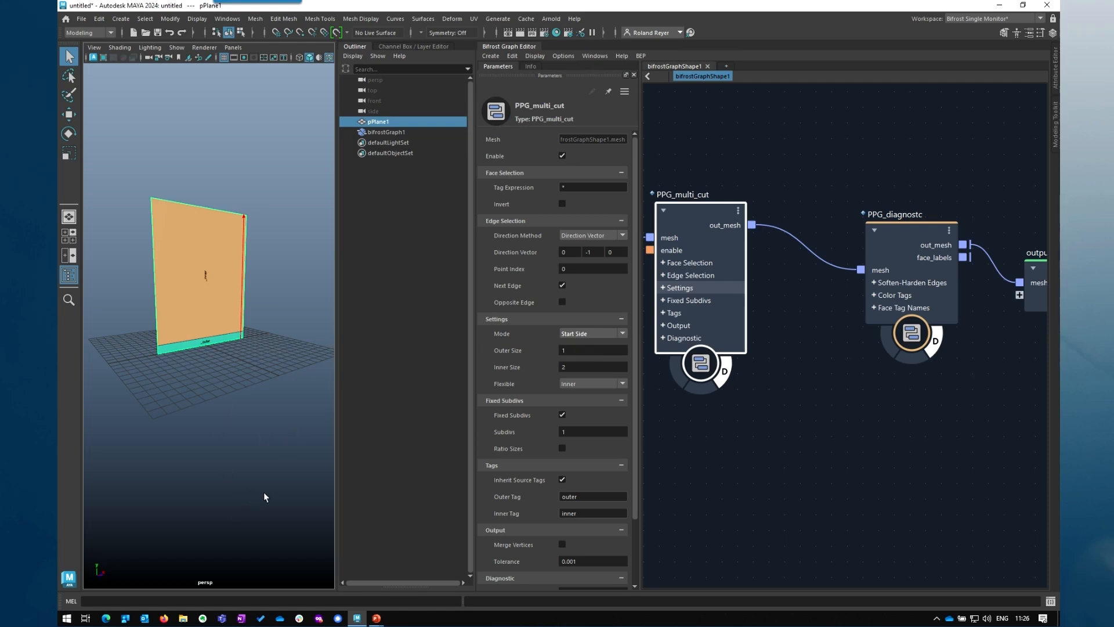
Disable Inherit Source Tags on PPG_multi_cut and set its outer tag to b and its inner tag to a
{"action": "scroll", "coordinate": [543, 505], "scroll_direction": "down", "scroll_amount": 3}
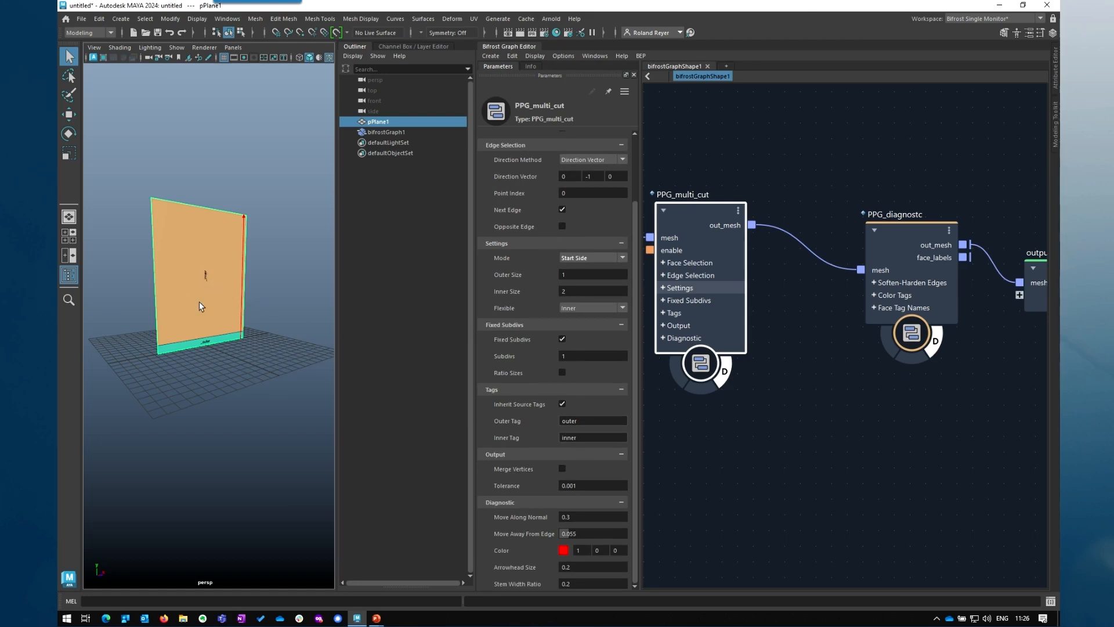
{"action": "left_click", "coordinate": [562, 404]}
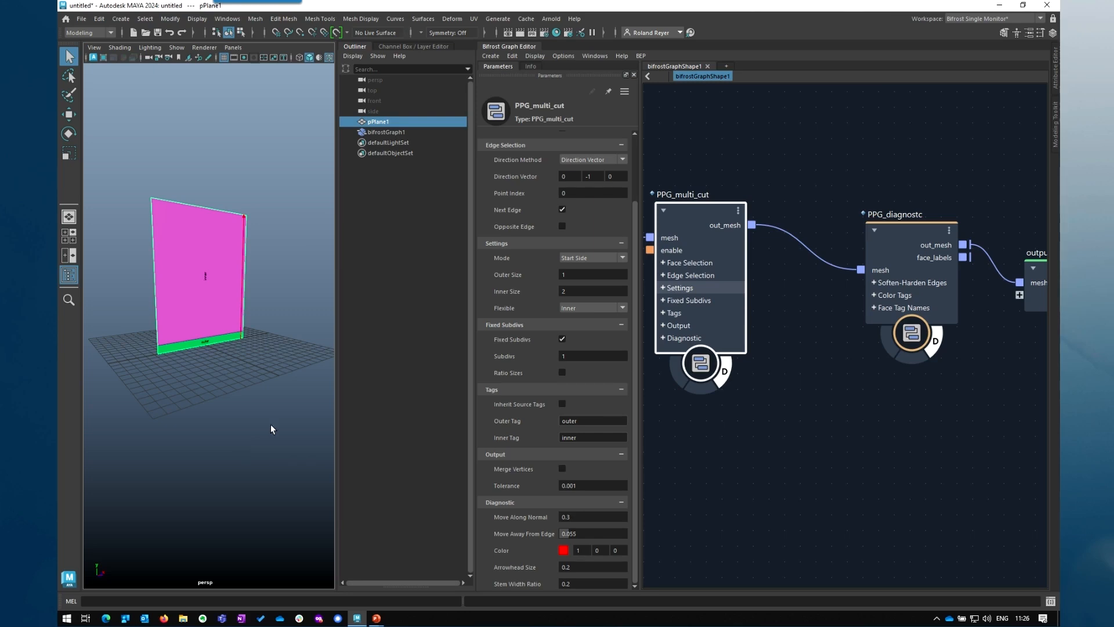
{"action": "left_click", "coordinate": [596, 421]}
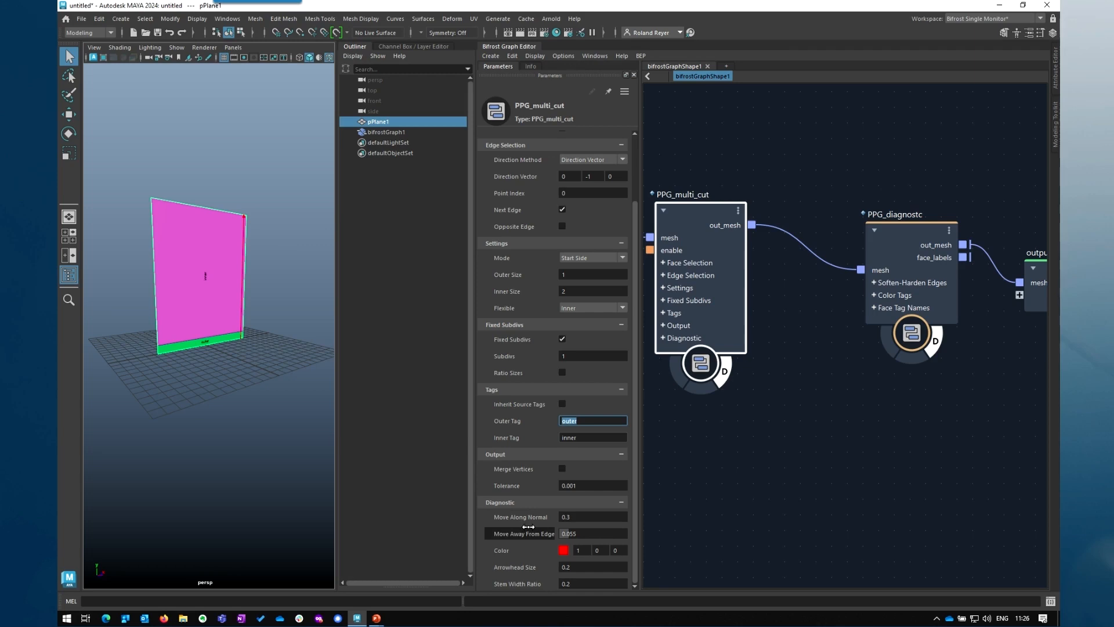
{"action": "type", "text": "b"}
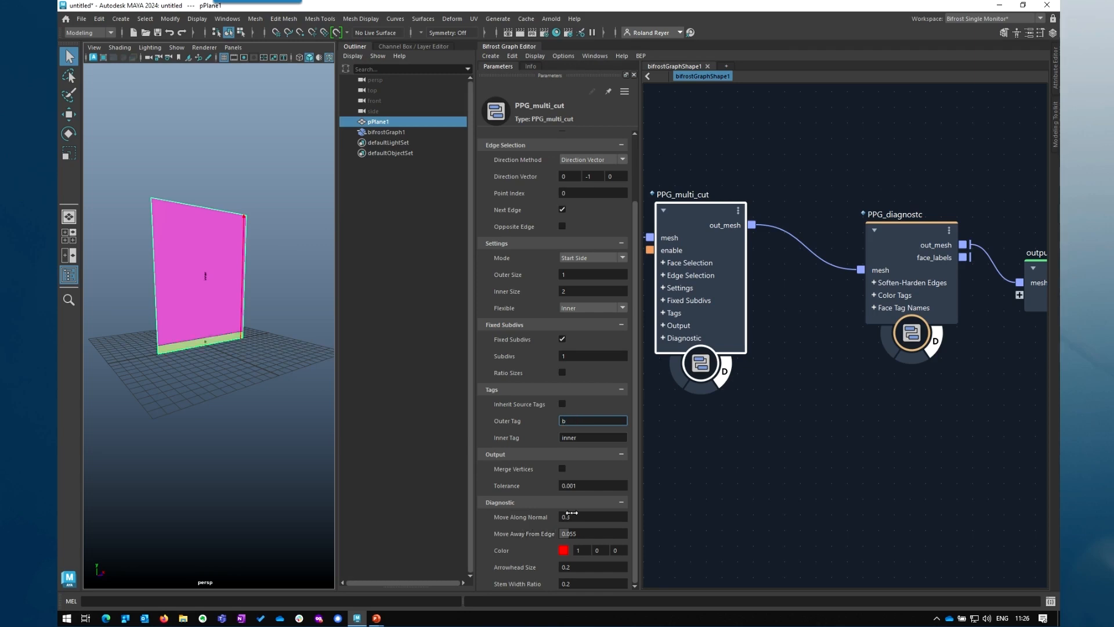
{"action": "key", "text": "Tab"}
{"action": "type", "text": "a"}
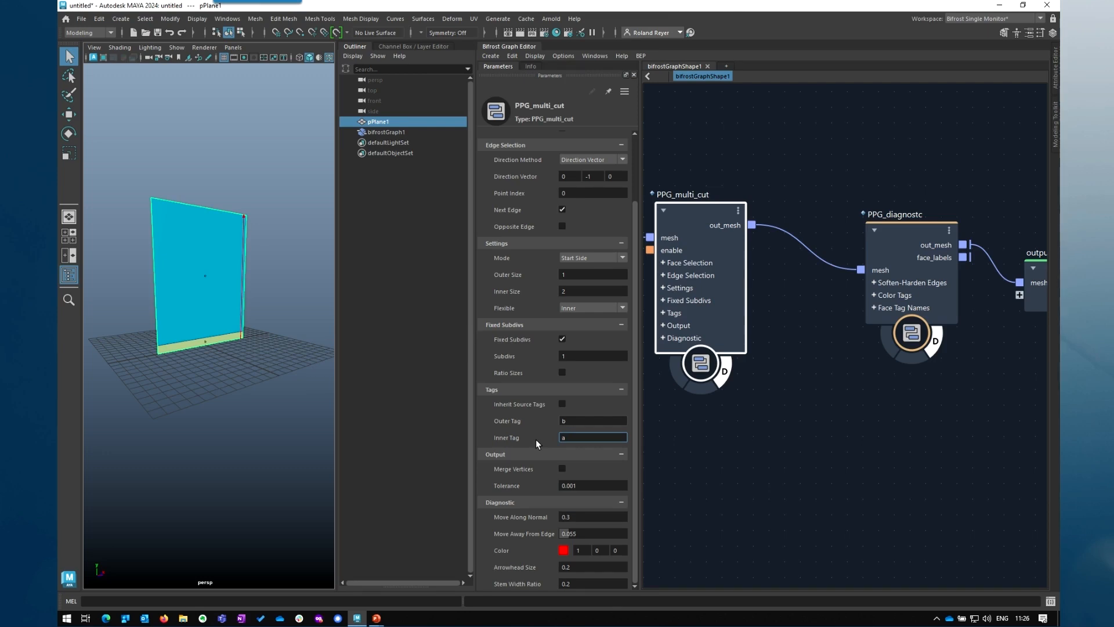
Move the PPG_diagnostc and output nodes together farther away from PPG_multi_cut to make room for more nodes
{"action": "left_click", "coordinate": [726, 374]}
{"action": "left_click", "coordinate": [824, 461]}
{"action": "middle_click_drag", "start_coordinate": [855, 465], "coordinate": [823, 455]}
{"action": "left_click_drag", "start_coordinate": [875, 141], "coordinate": [1039, 296]}
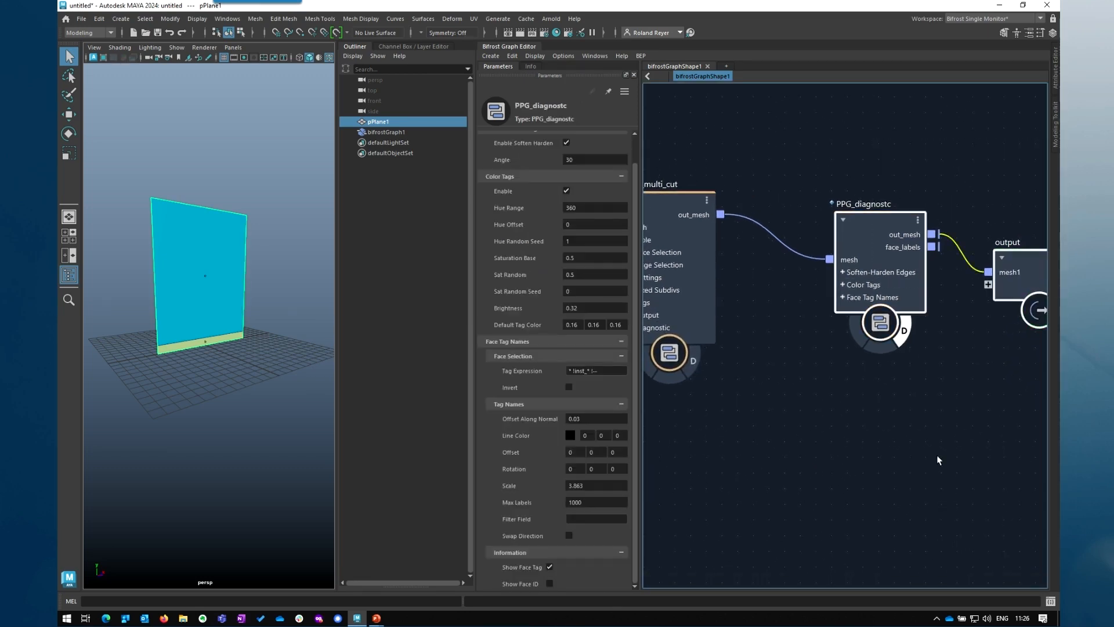
{"action": "key", "text": "f"}
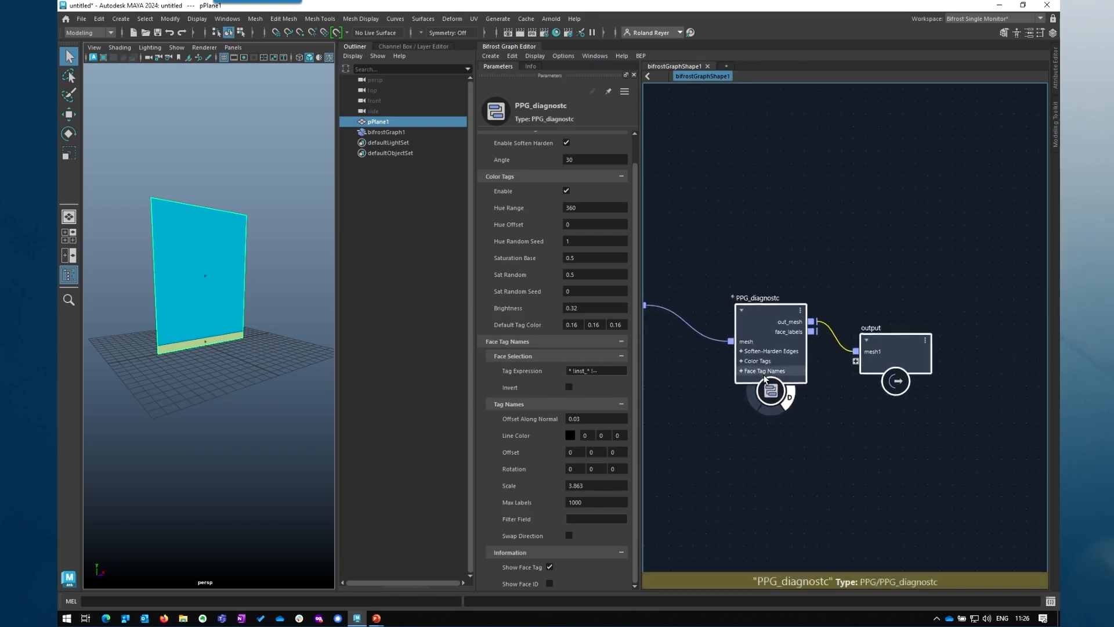
{"action": "left_click_drag", "start_coordinate": [765, 376], "coordinate": [1016, 376]}
{"action": "middle_click_drag", "start_coordinate": [839, 480], "coordinate": [621, 497]}
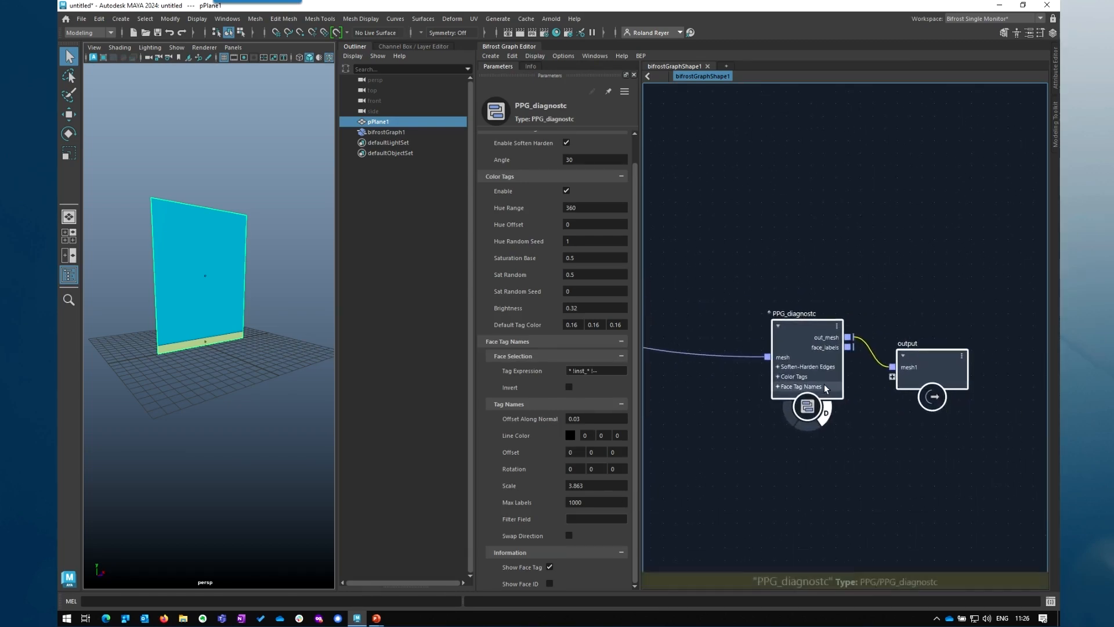
{"action": "left_click_drag", "start_coordinate": [802, 377], "coordinate": [1009, 366]}
{"action": "middle_click_drag", "start_coordinate": [761, 445], "coordinate": [995, 423]}
{"action": "middle_click_drag", "start_coordinate": [851, 428], "coordinate": [934, 438]}
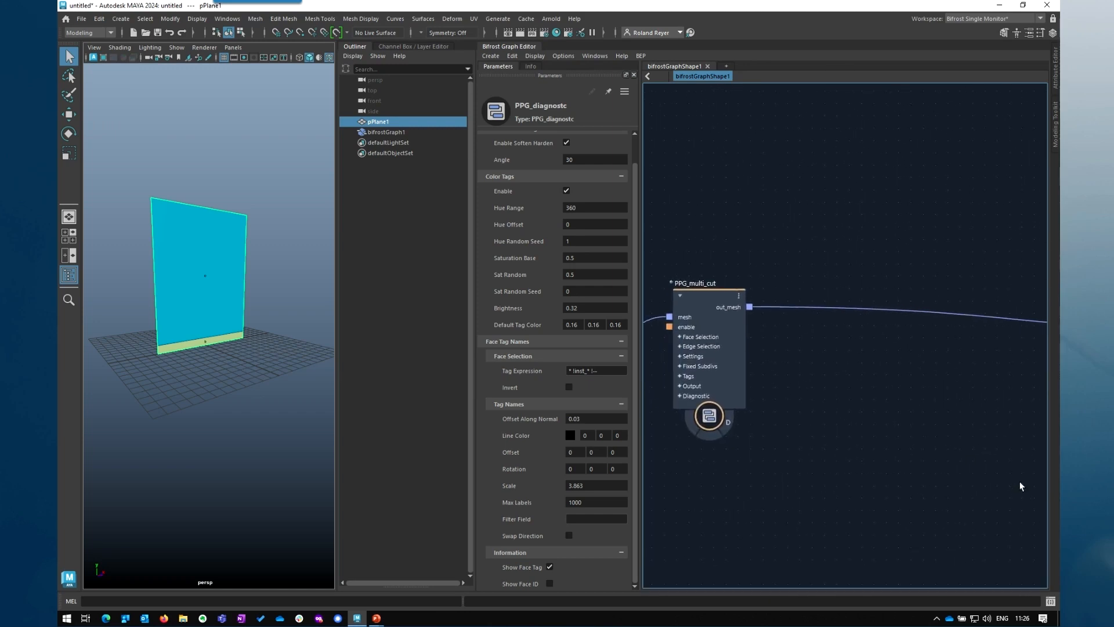
Insert a PPG_extrude node into the connection between PPG_multi_cut and PPG_diagnostc
{"action": "left_click", "coordinate": [807, 326]}
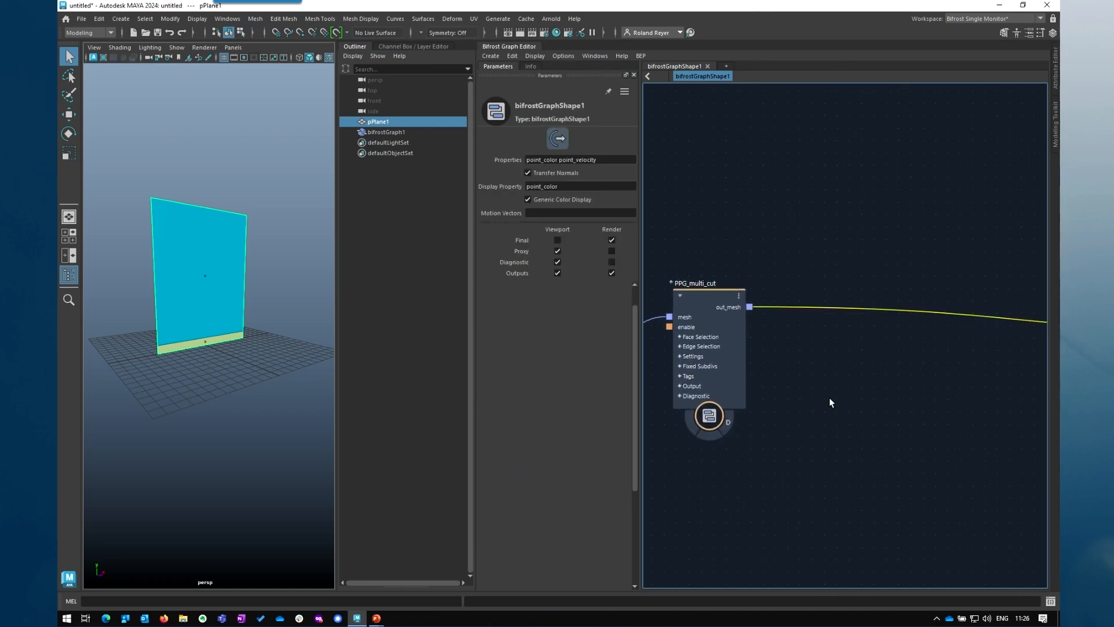
{"action": "key", "text": "Tab"}
{"action": "type", "text": "pp"}
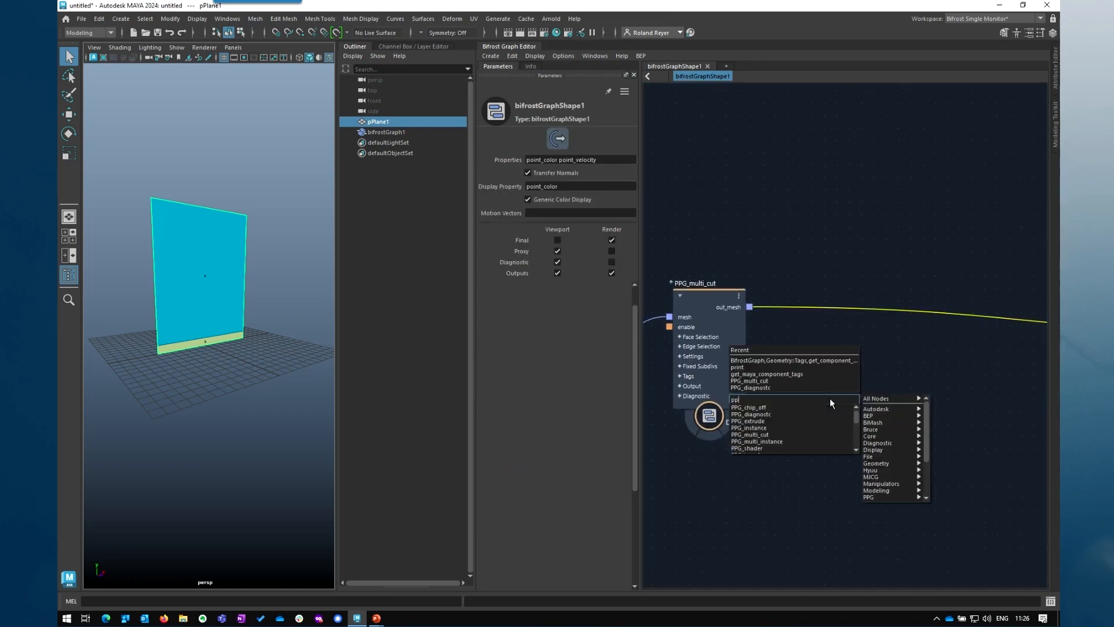
{"action": "type", "text": "ge"}
{"action": "key", "text": "Return"}
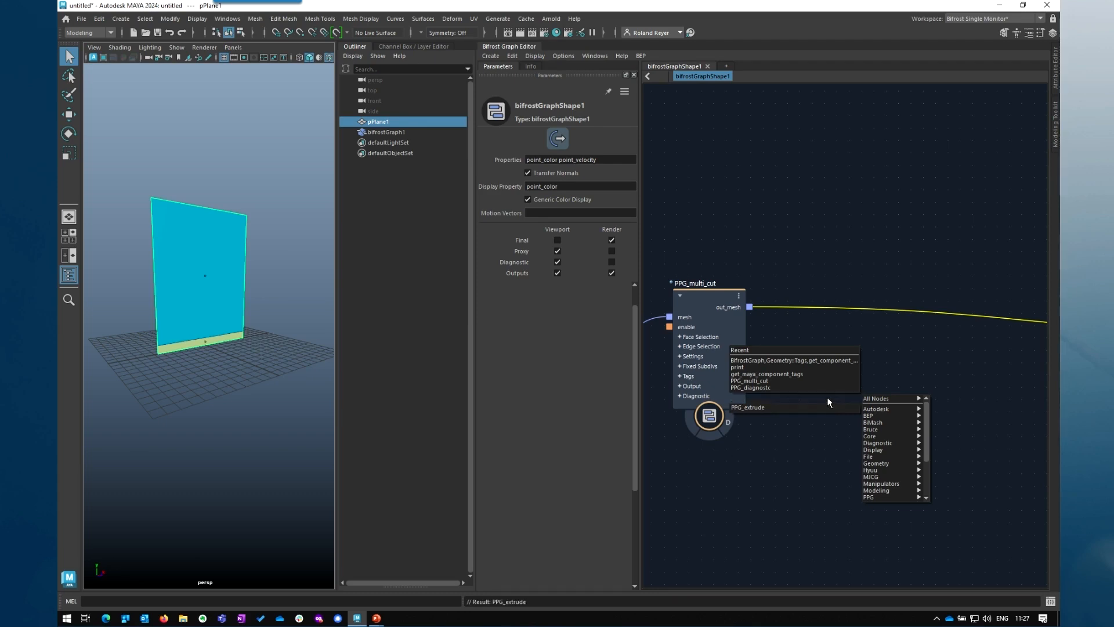
{"action": "left_click_drag", "start_coordinate": [843, 439], "coordinate": [845, 299]}
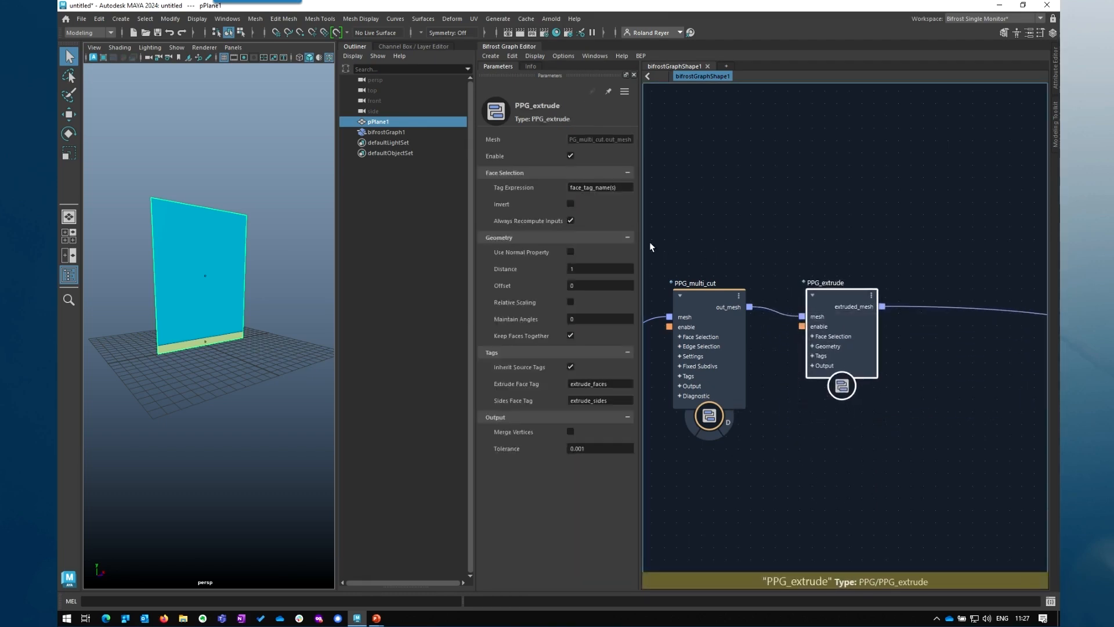
Set PPG_extrude's tag expression to b and its distance to 11.4
{"action": "left_click", "coordinate": [598, 187]}
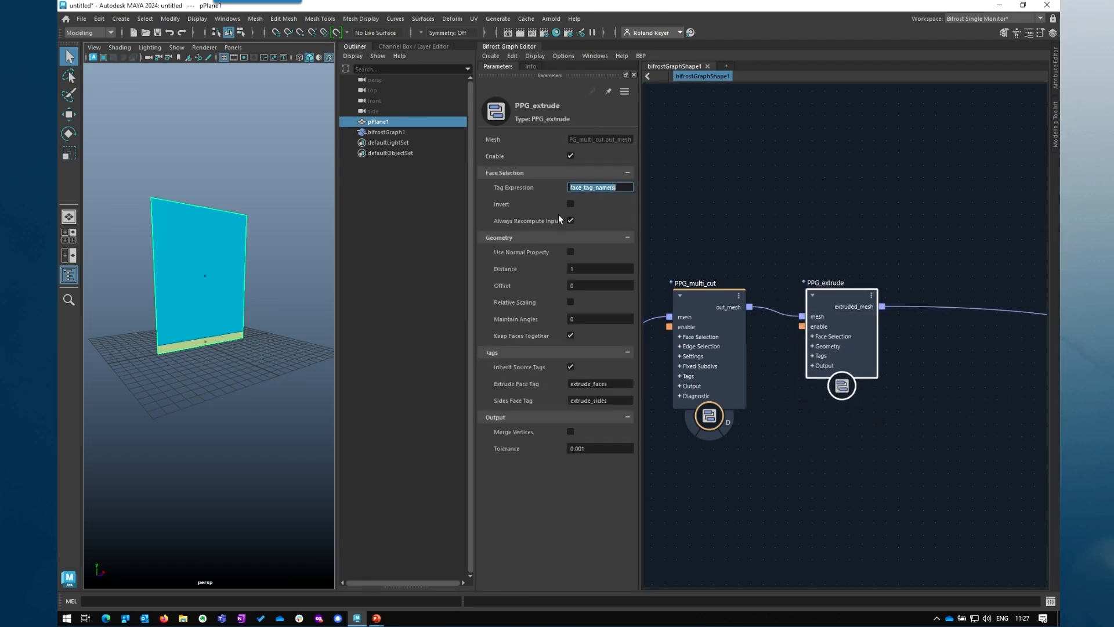
{"action": "type", "text": "b"}
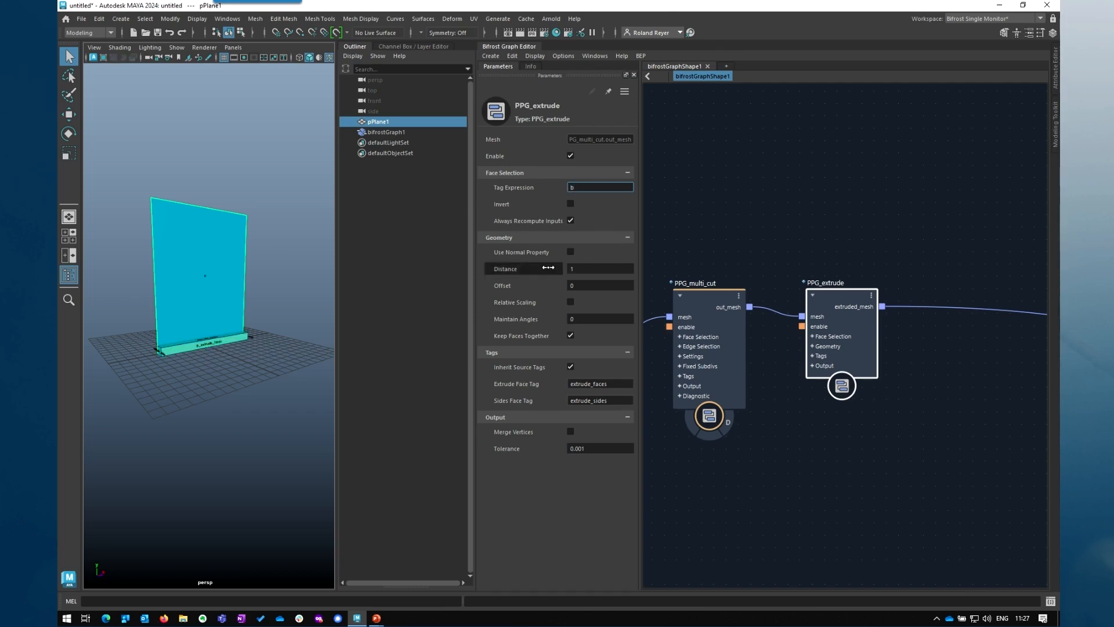
{"action": "left_click_drag", "start_coordinate": [548, 268], "coordinate": [787, 265]}
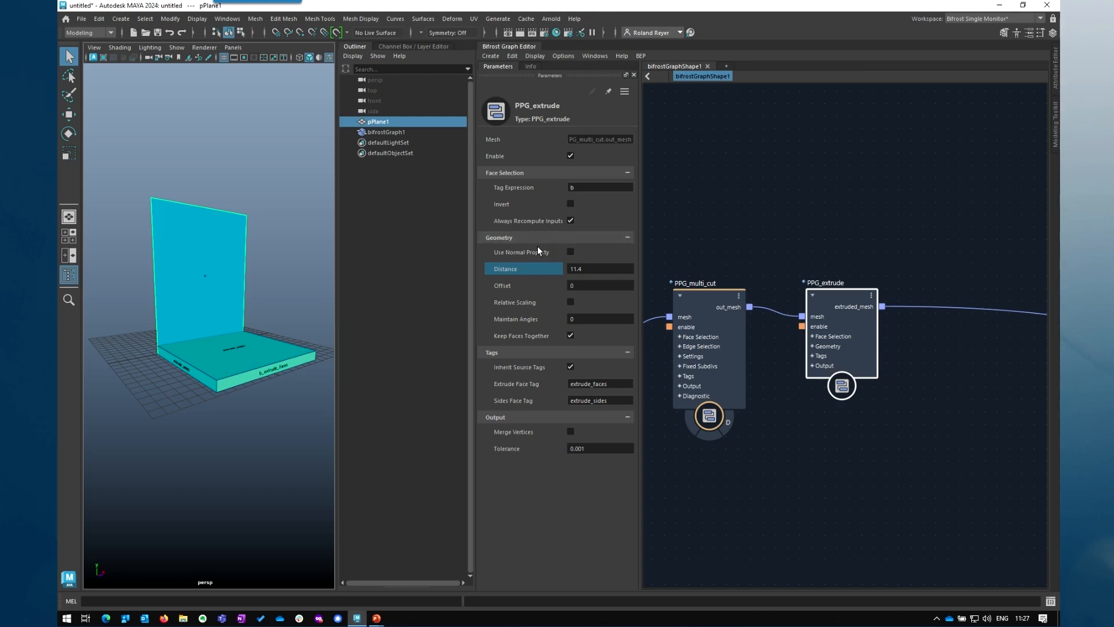
Disable Inherit Source Tags on PPG_extrude and set its extrude face tag to b and its sides face tag to s
{"action": "left_click", "coordinate": [570, 366]}
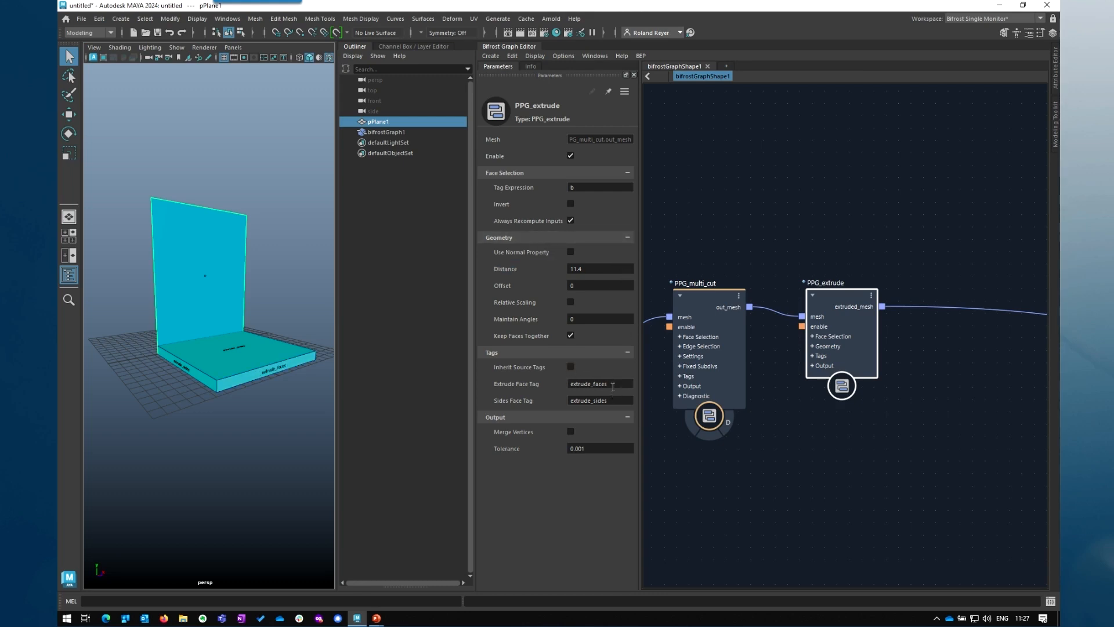
{"action": "left_click_drag", "start_coordinate": [612, 384], "coordinate": [553, 375]}
{"action": "type", "text": "b"}
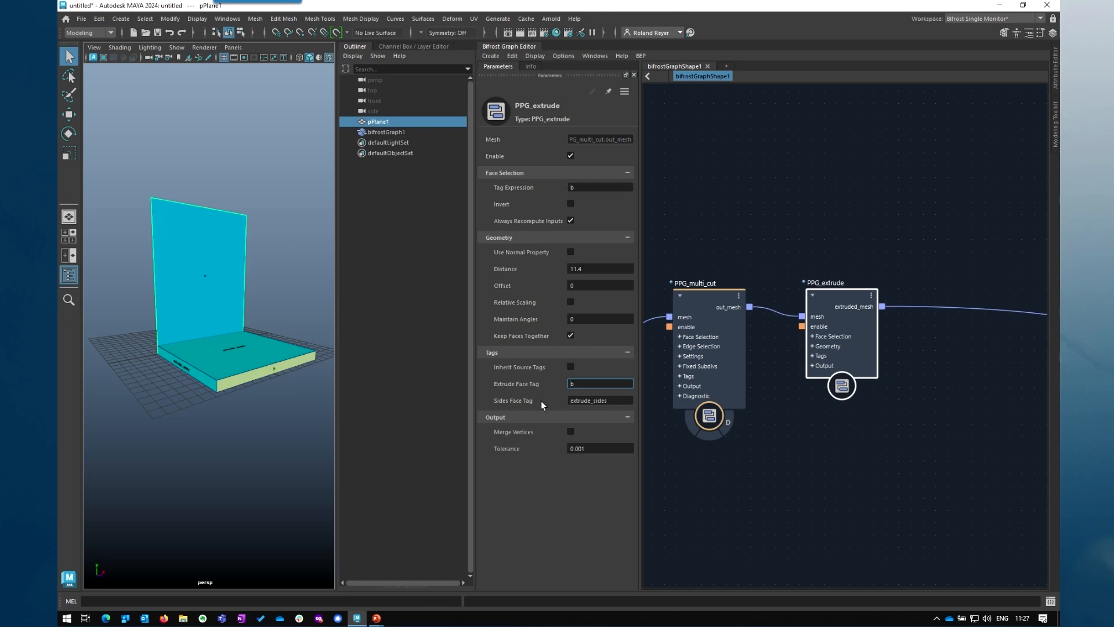
{"action": "key", "text": "Tab"}
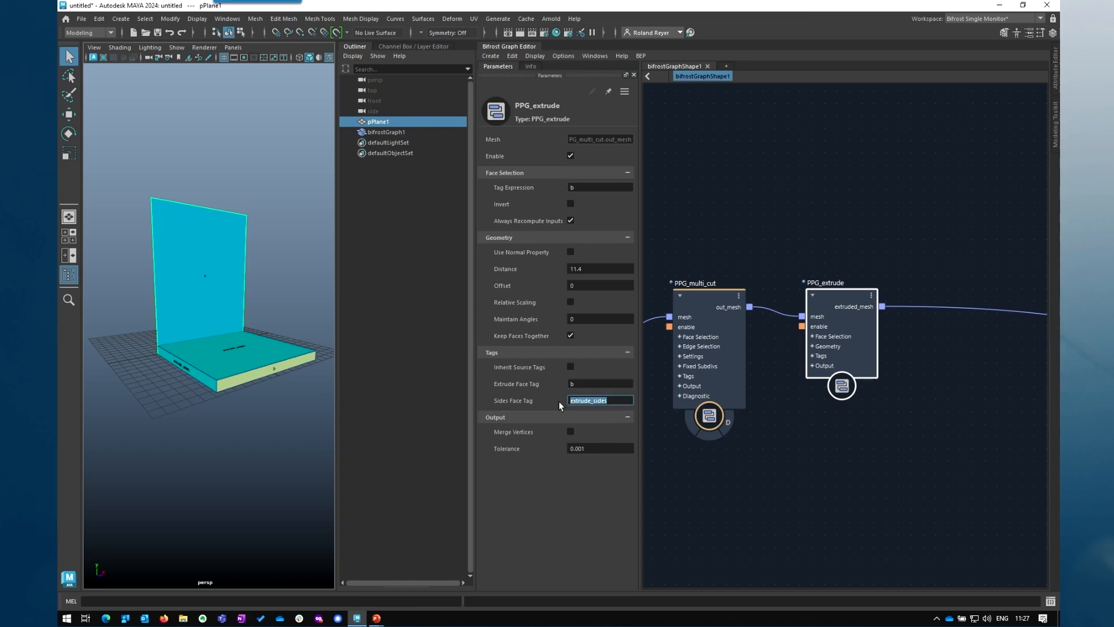
{"action": "type", "text": "s"}
{"action": "left_click_drag", "start_coordinate": [261, 461], "coordinate": [271, 464], "text": "alt"}
Insert a select_faces_by_normal node into the connection after PPG_extrude
{"action": "middle_click_drag", "start_coordinate": [860, 450], "coordinate": [764, 454], "text": "alt"}
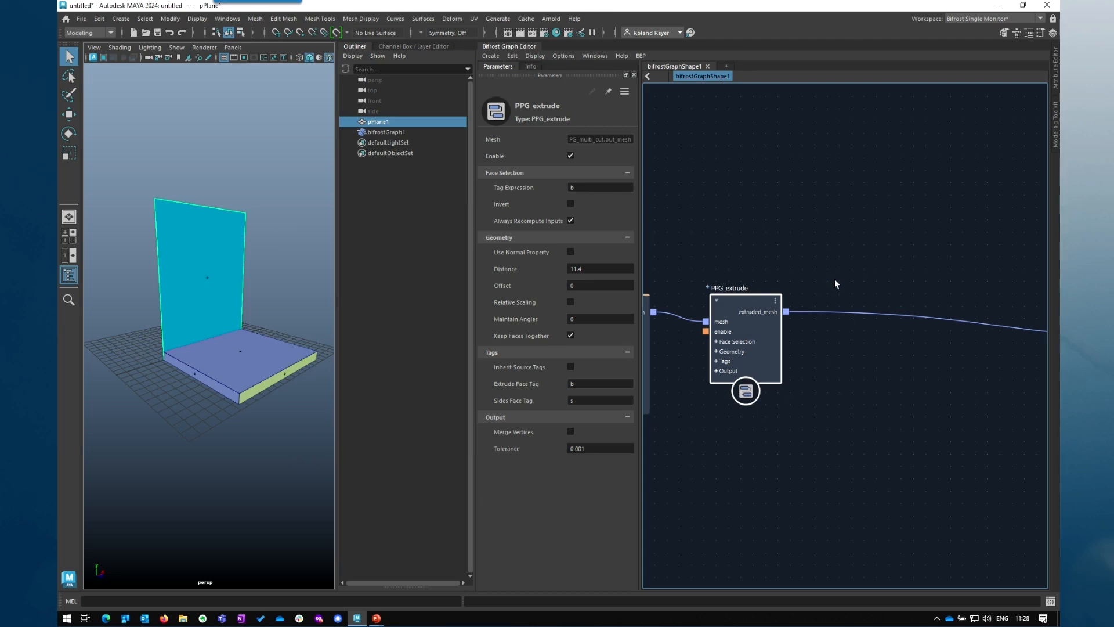
{"action": "left_click", "coordinate": [853, 352]}
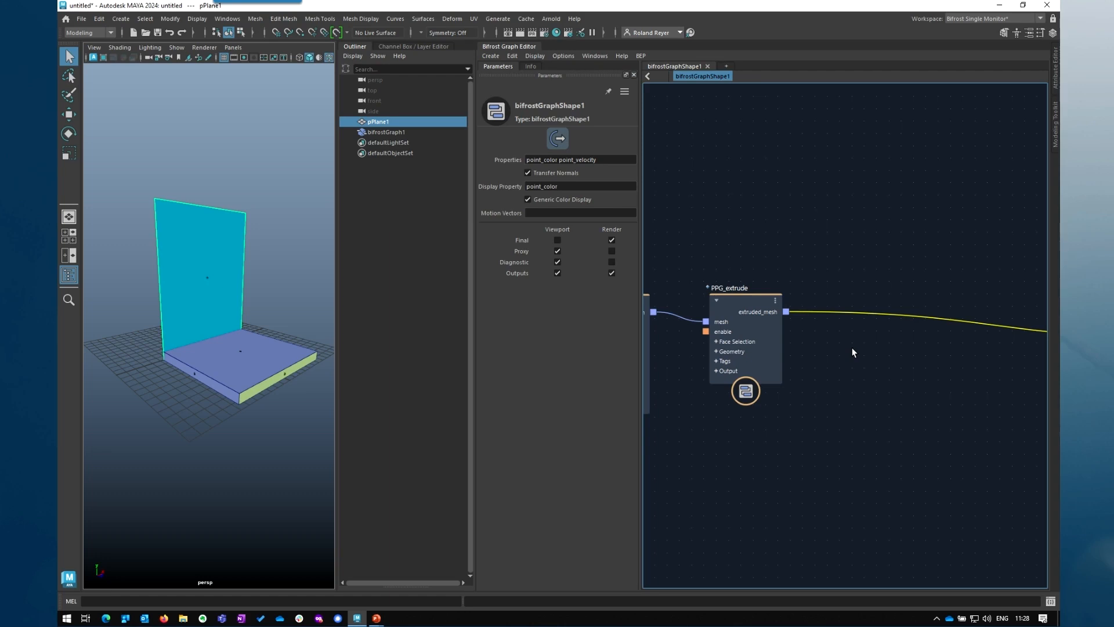
{"action": "key", "text": "Tab"}
{"action": "type", "text": "s"}
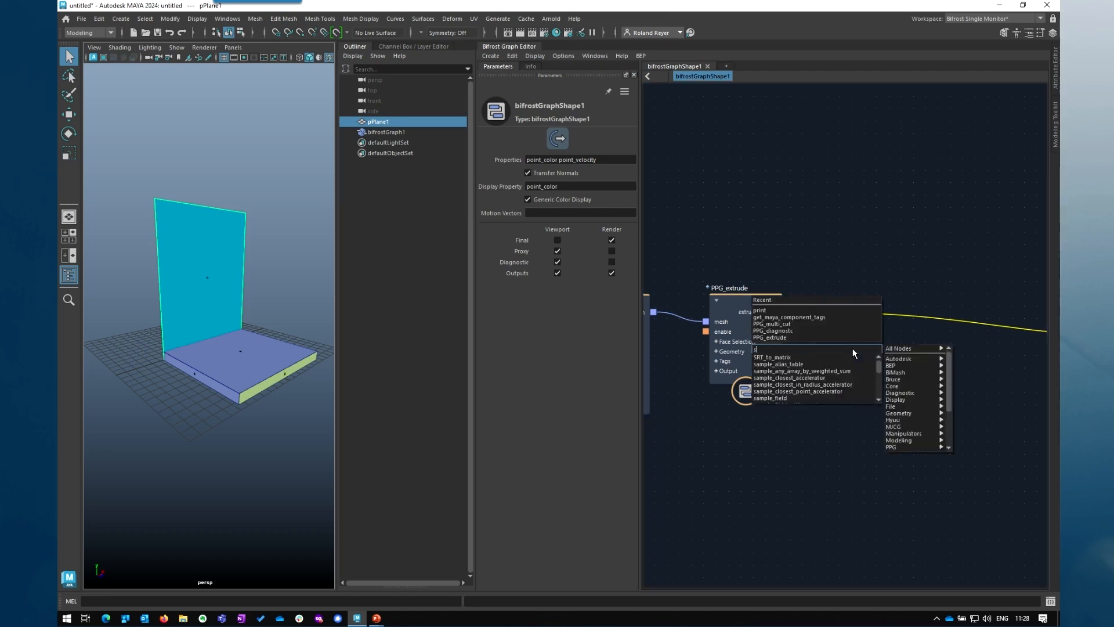
{"action": "type", "text": "fbn"}
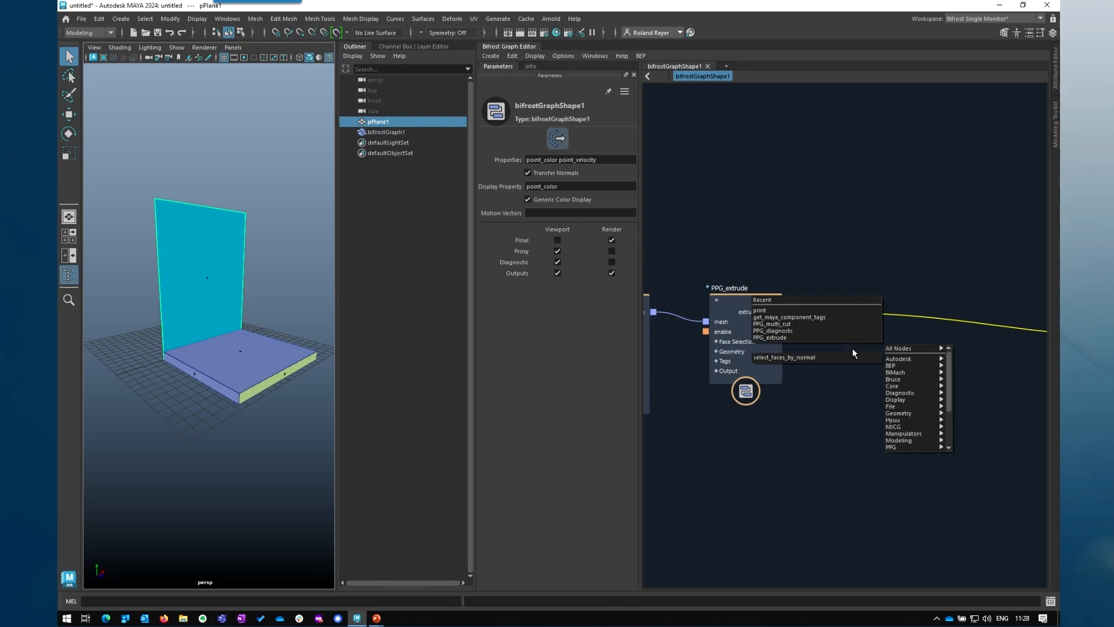
{"action": "key", "text": "Return"}
{"action": "left_click_drag", "start_coordinate": [862, 381], "coordinate": [861, 303]}
Set the output face tag of select_faces_by_normal to top
{"action": "left_click_drag", "start_coordinate": [300, 435], "coordinate": [288, 450], "text": "alt"}
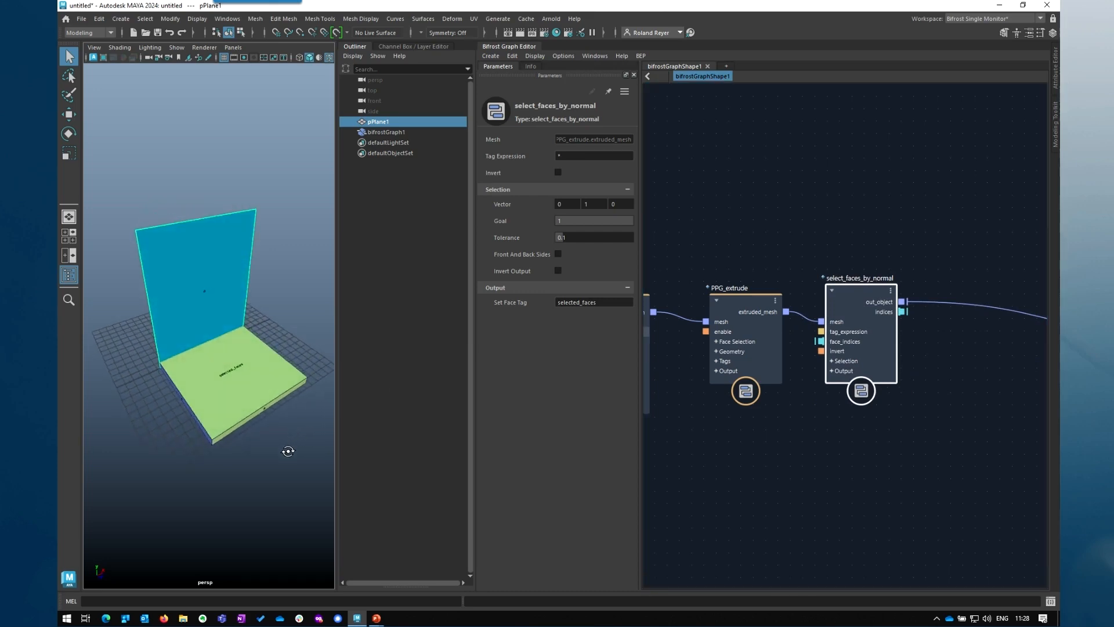
{"action": "right_click_drag", "start_coordinate": [223, 494], "coordinate": [253, 478], "text": "alt"}
{"action": "left_click_drag", "start_coordinate": [254, 478], "coordinate": [232, 485], "text": "alt"}
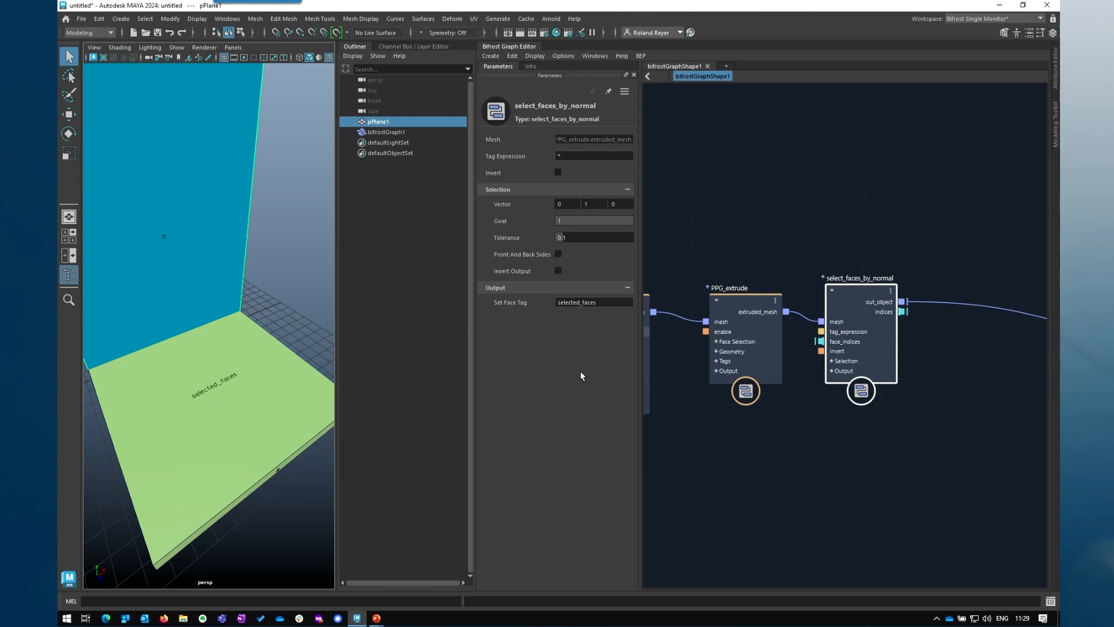
{"action": "left_click_drag", "start_coordinate": [603, 302], "coordinate": [501, 312]}
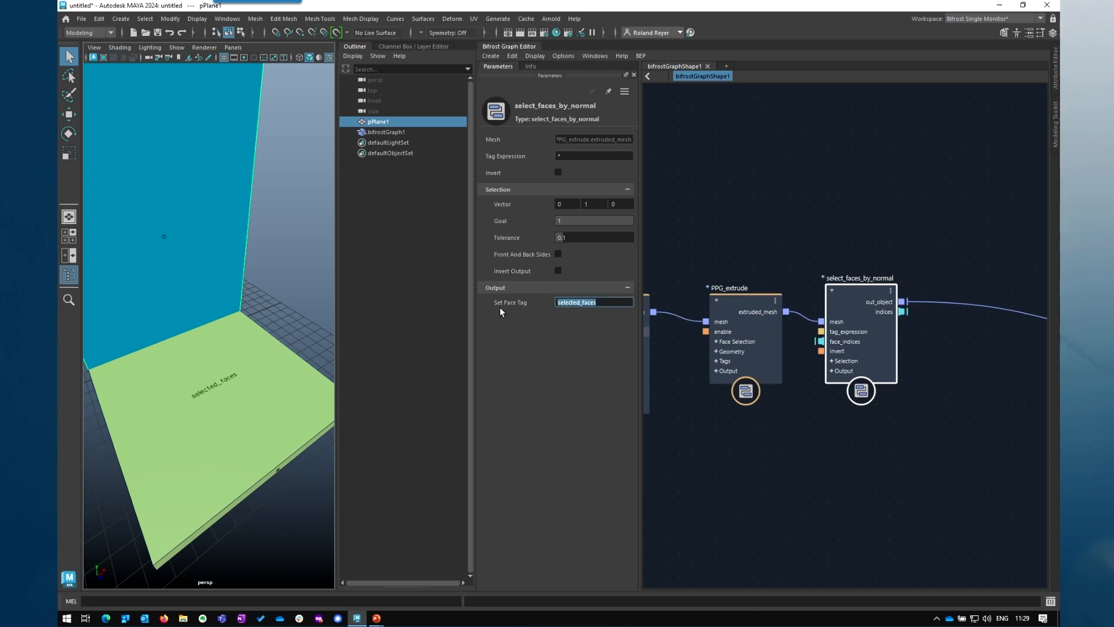
{"action": "type", "text": "top"}
{"action": "key", "text": "Return"}
Insert a second PPG_multi_cut node into the connection after select_faces_by_normal
{"action": "middle_click_drag", "start_coordinate": [891, 495], "coordinate": [786, 480]}
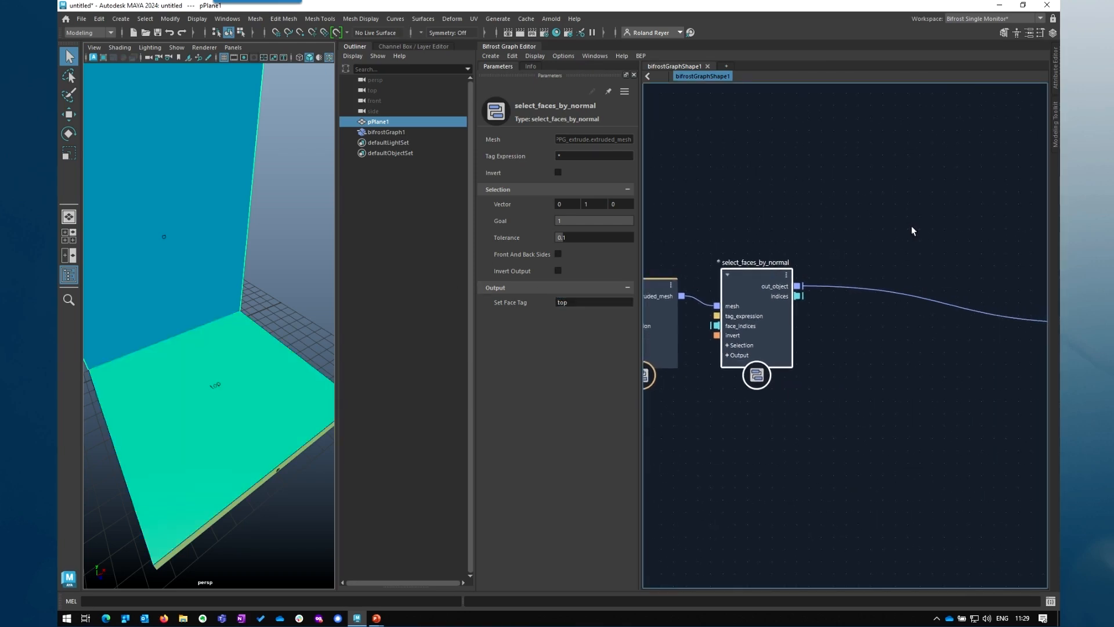
{"action": "left_click", "coordinate": [875, 355]}
{"action": "key", "text": "Tab"}
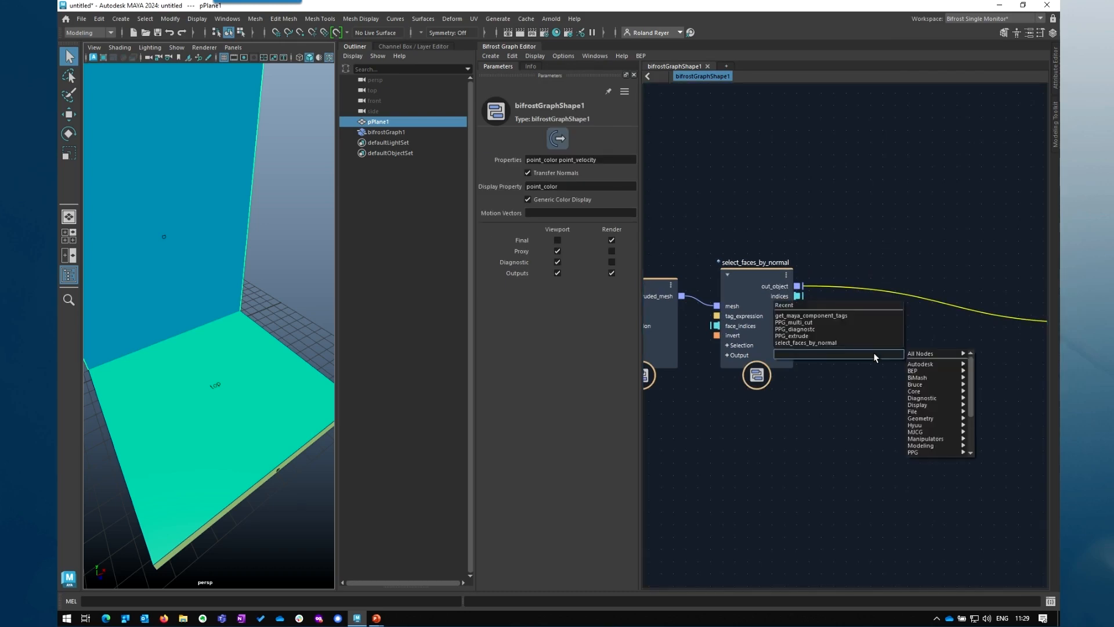
{"action": "type", "text": "m"}
{"action": "key", "text": "BackSpace"}
{"action": "type", "text": "pmc"}
{"action": "key", "text": "Return"}
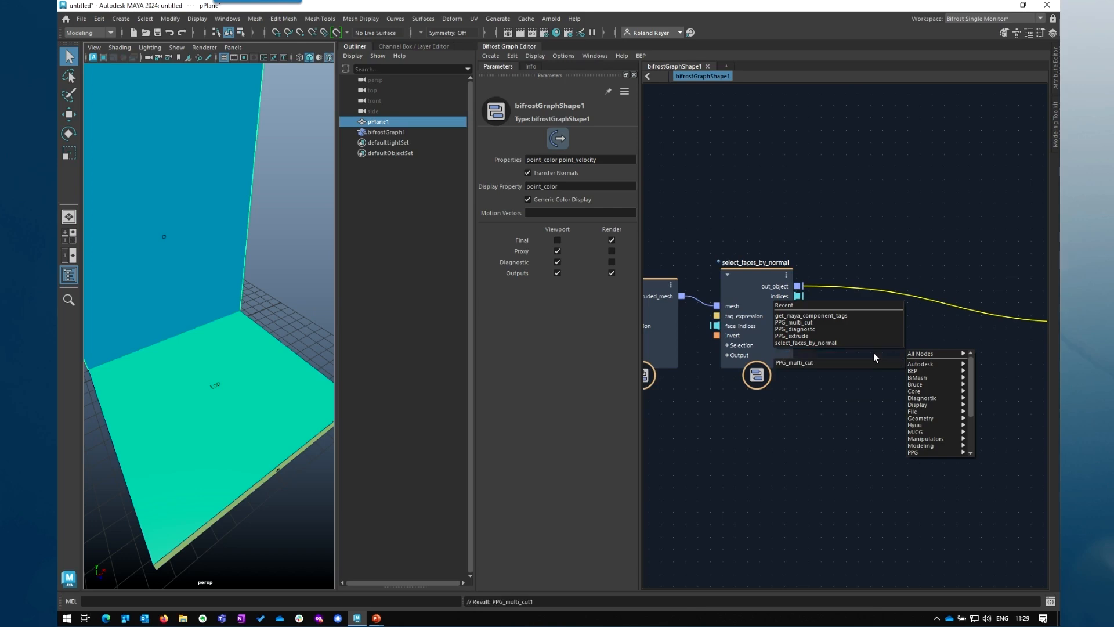
{"action": "left_click_drag", "start_coordinate": [887, 381], "coordinate": [911, 267]}
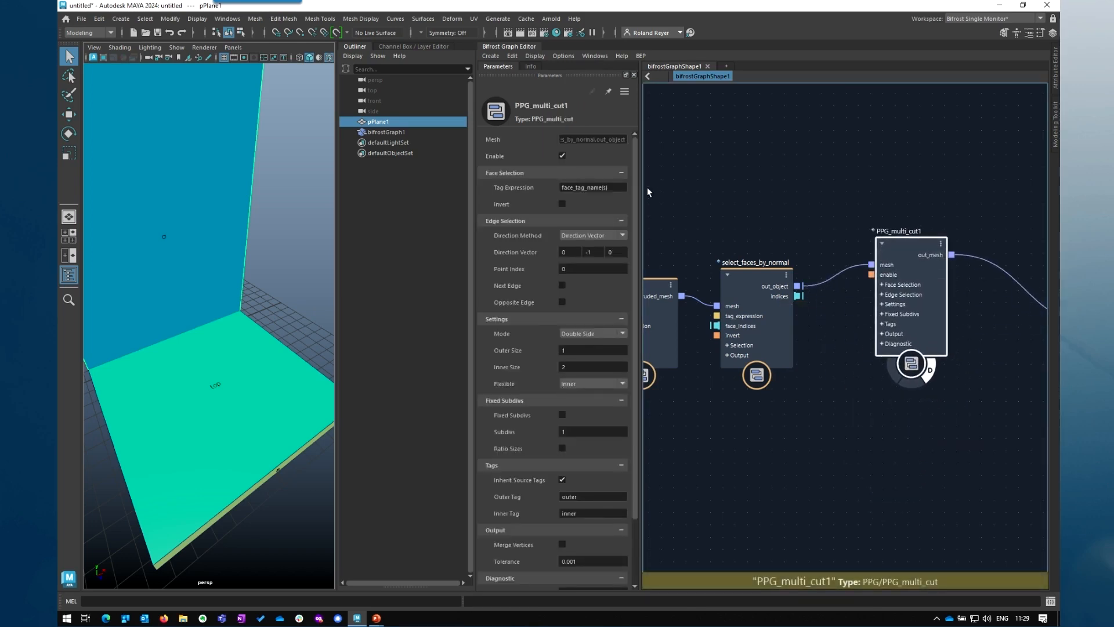
Set the tag expression of PPG_multi_cut1 to top so that only the extrusion's upper face is cut
{"action": "left_click", "coordinate": [622, 186]}
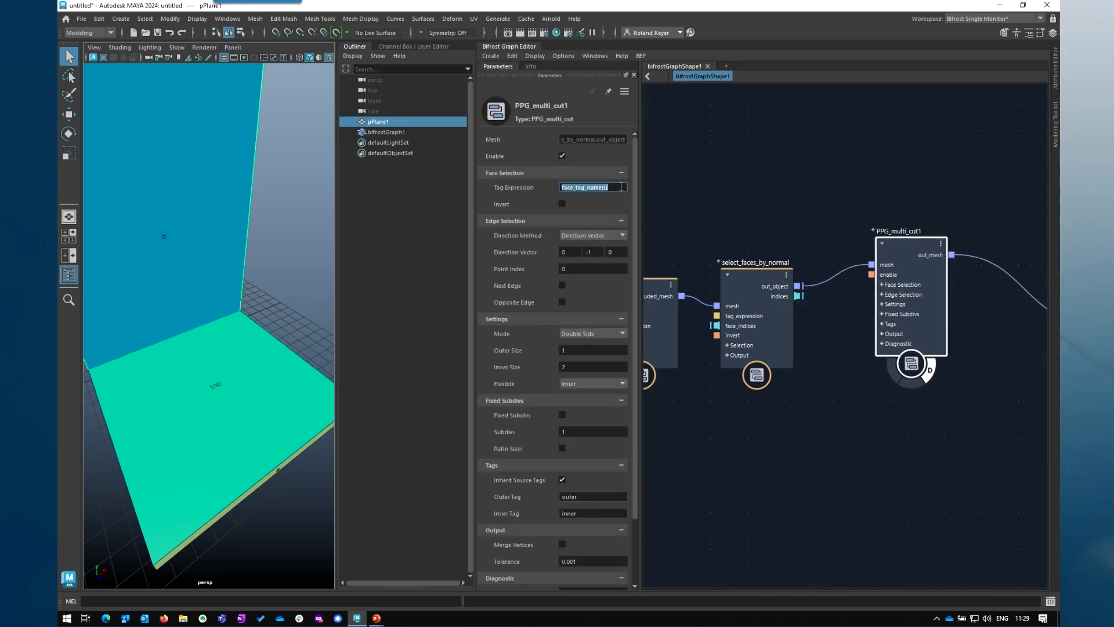
{"action": "type", "text": "top"}
{"action": "key", "text": "Return"}
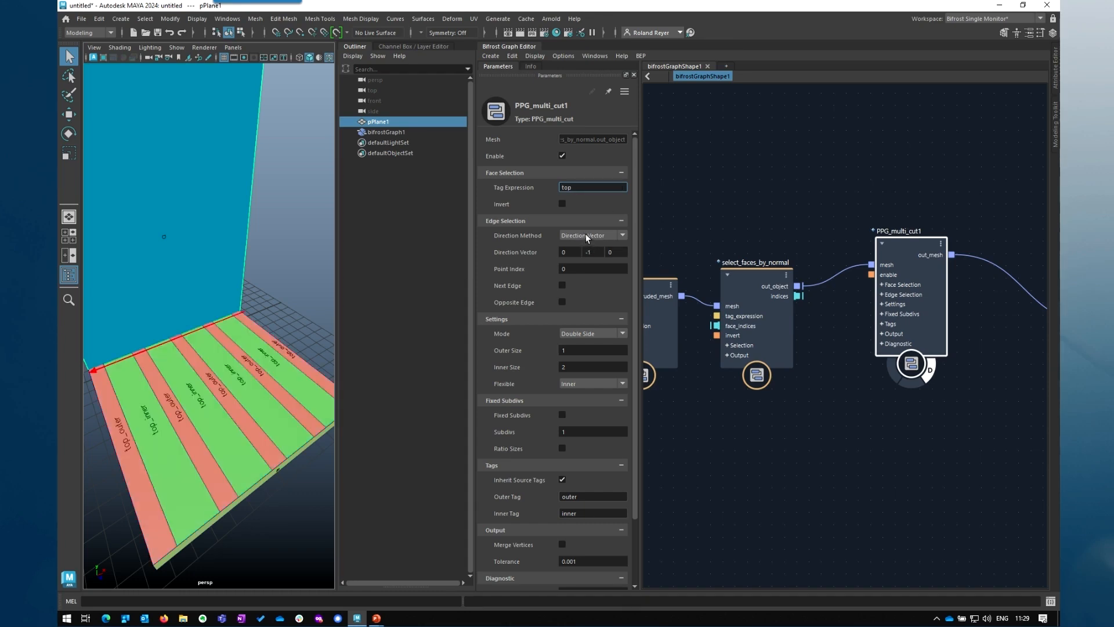
Set PPG_multi_cut1's direction vector to 0, 0, 1 and enable Next Edge
{"action": "left_click", "coordinate": [616, 253]}
{"action": "type", "text": "1"}
{"action": "key", "text": "Tab"}
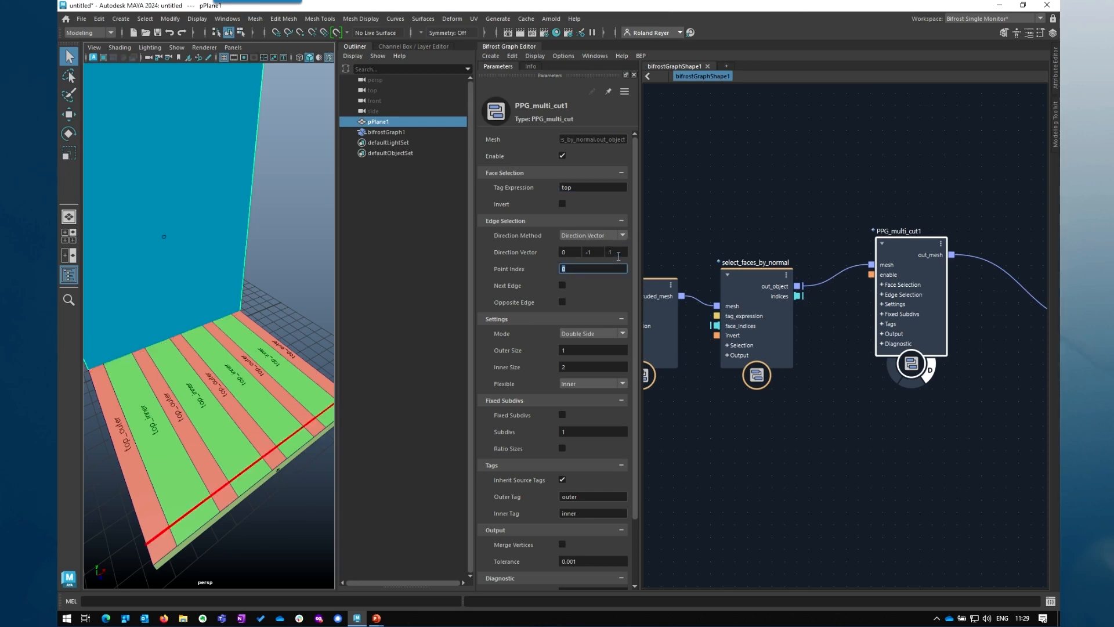
{"action": "left_click", "coordinate": [590, 252]}
{"action": "type", "text": "0"}
{"action": "left_click", "coordinate": [562, 285]}
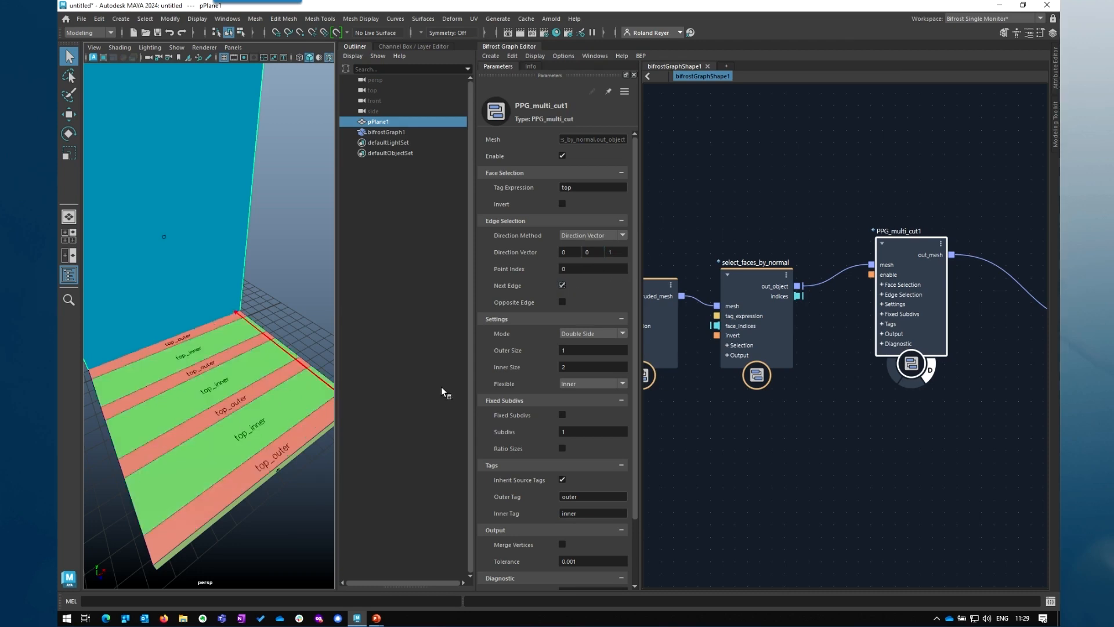
{"action": "left_click_drag", "start_coordinate": [256, 456], "coordinate": [263, 458], "text": "alt"}
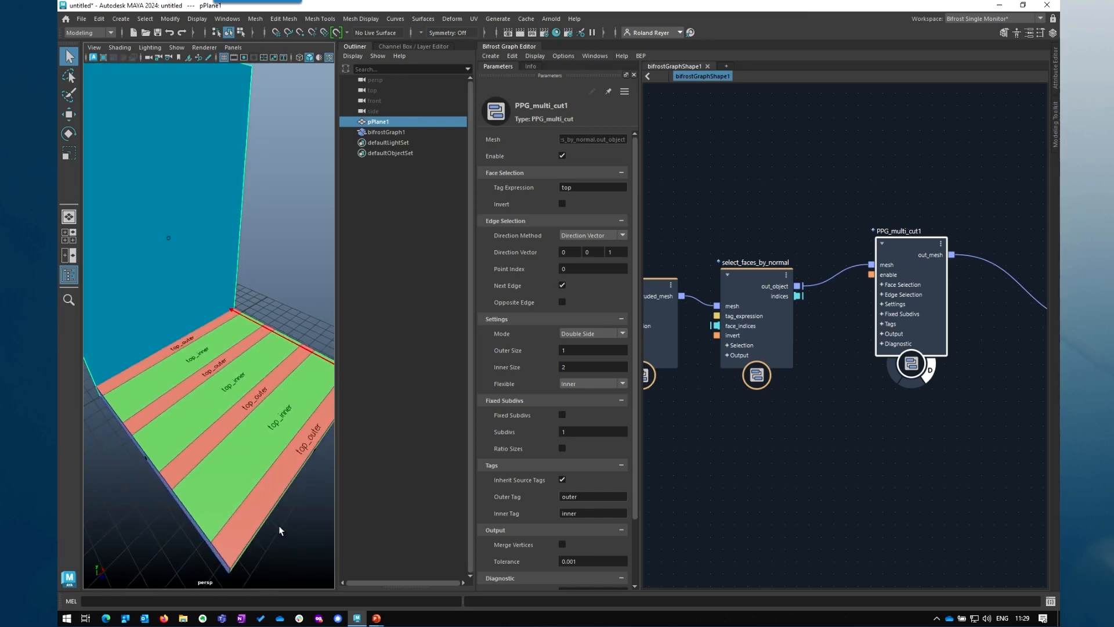
Enable Fixed Subdivs on PPG_multi_cut1 and change its mode to Start Side
{"action": "left_click", "coordinate": [562, 416]}
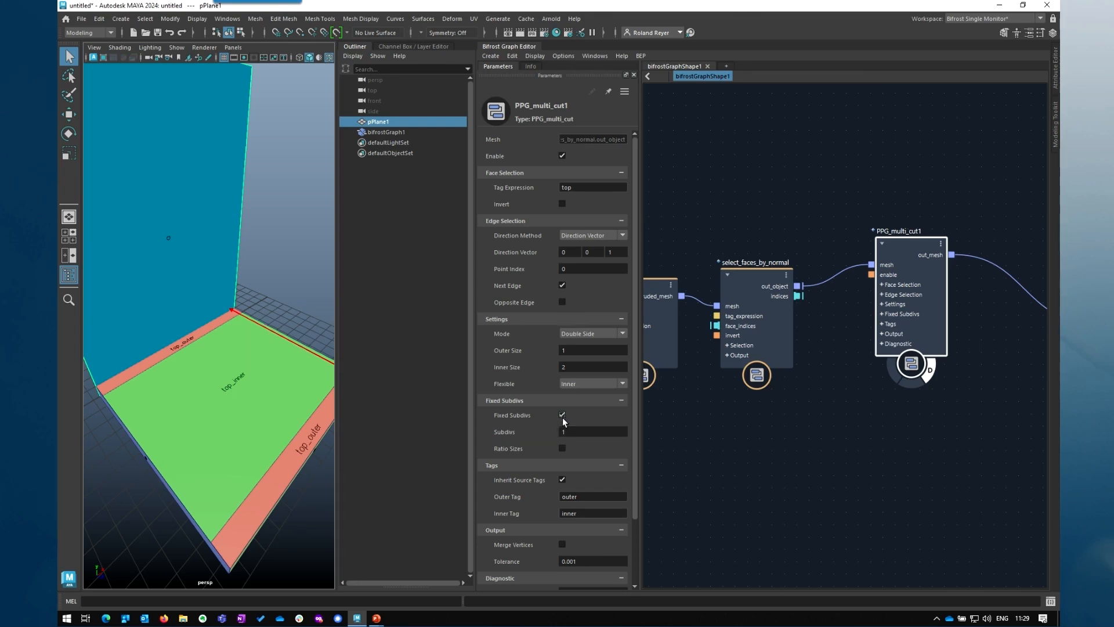
{"action": "left_click", "coordinate": [598, 334]}
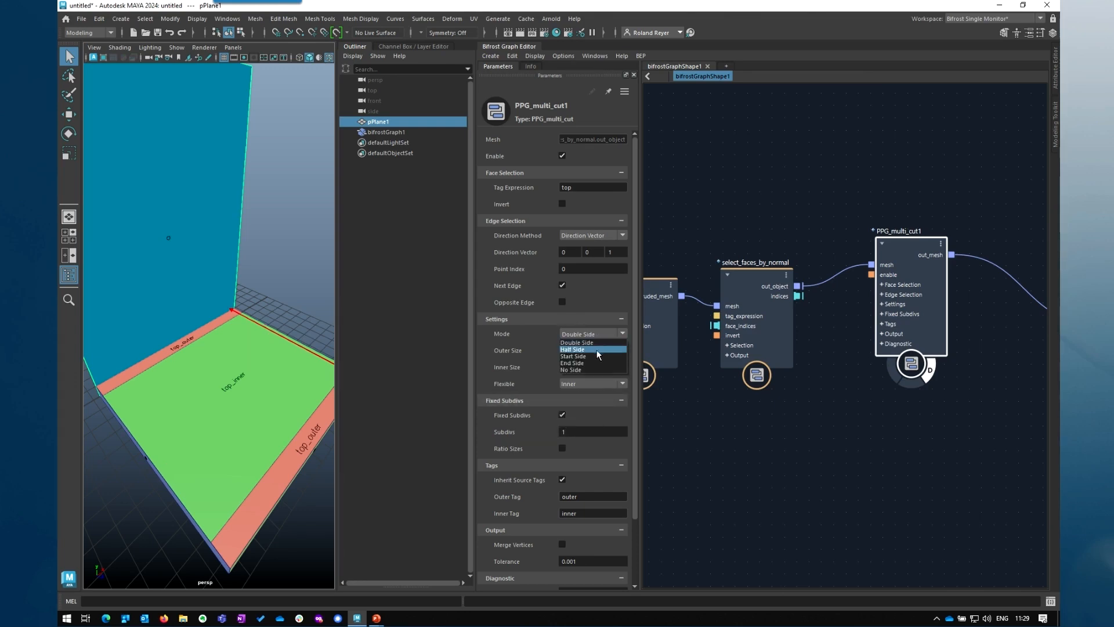
{"action": "left_click", "coordinate": [590, 357]}
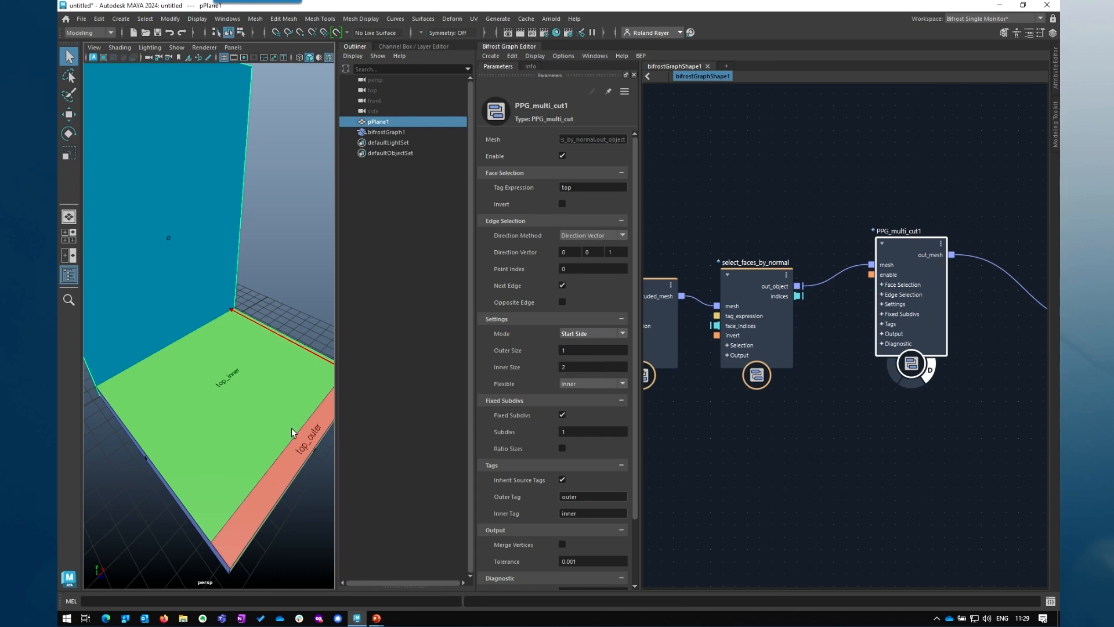
{"action": "left_click_drag", "start_coordinate": [258, 471], "coordinate": [186, 463], "text": "alt"}
{"action": "right_click_drag", "start_coordinate": [186, 463], "coordinate": [203, 468], "text": "alt"}
{"action": "middle_click_drag", "start_coordinate": [203, 468], "coordinate": [215, 446], "text": "alt"}
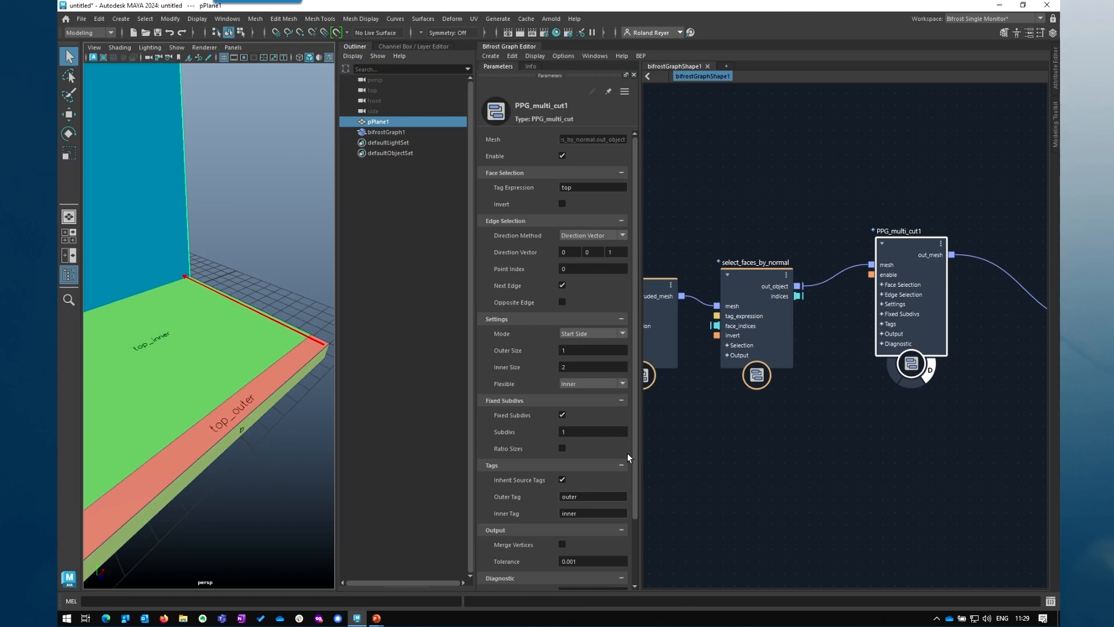
Disable Inherit Source Tags on PPG_multi_cut1, then set its inner tag to top and its outer tag to front
{"action": "left_click", "coordinate": [562, 481]}
{"action": "double_click", "coordinate": [584, 510]}
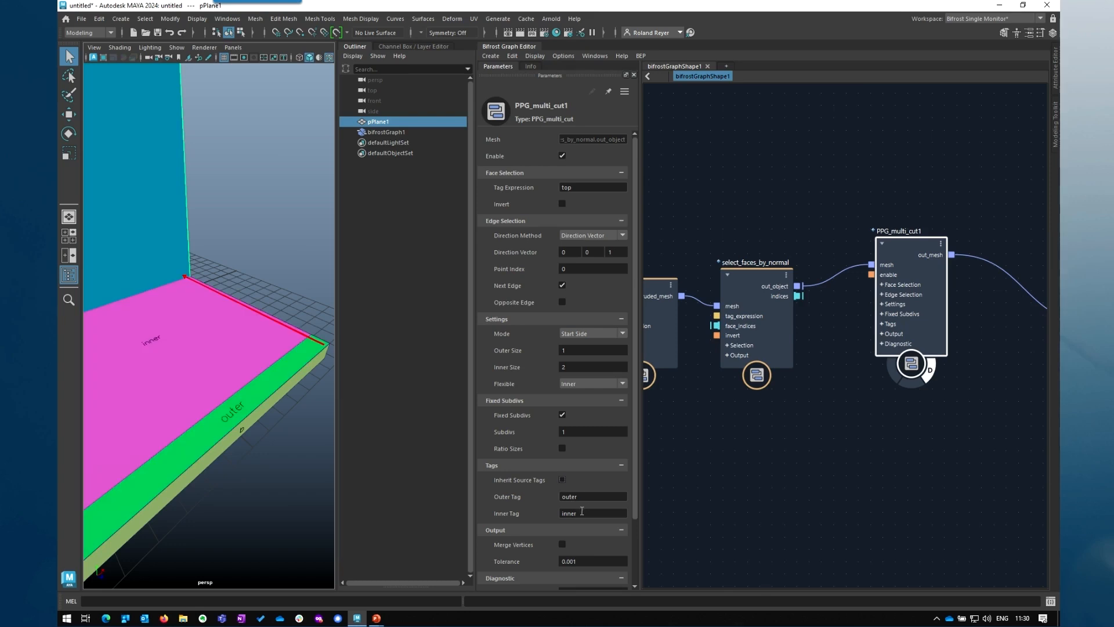
{"action": "type", "text": "top"}
{"action": "key", "text": "Return"}
{"action": "double_click", "coordinate": [592, 497]}
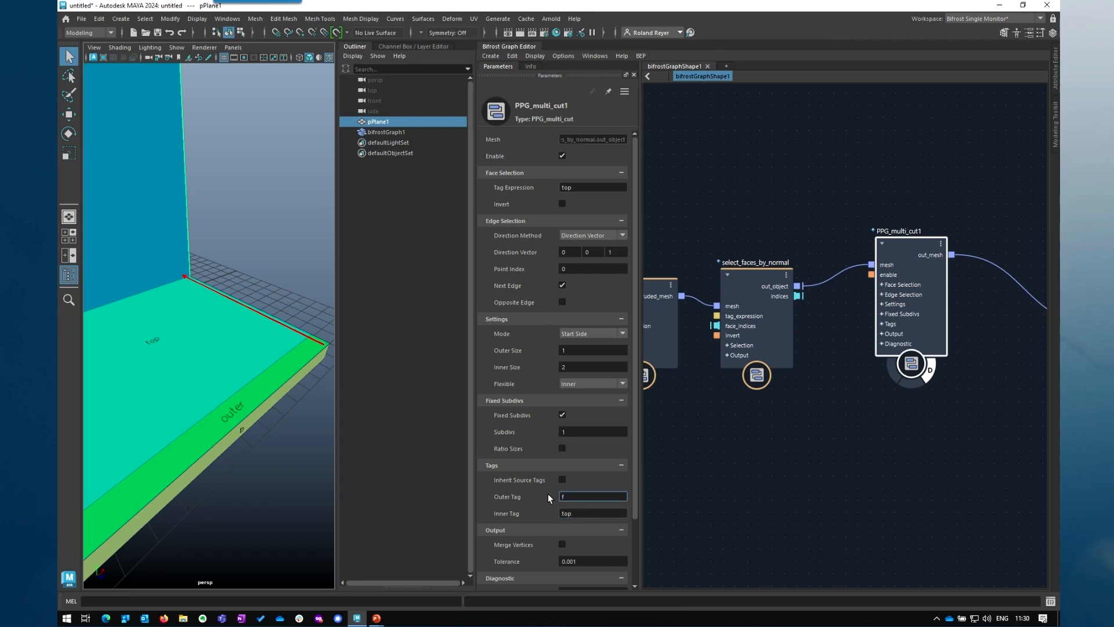
{"action": "type", "text": "front"}
{"action": "key", "text": "Return"}
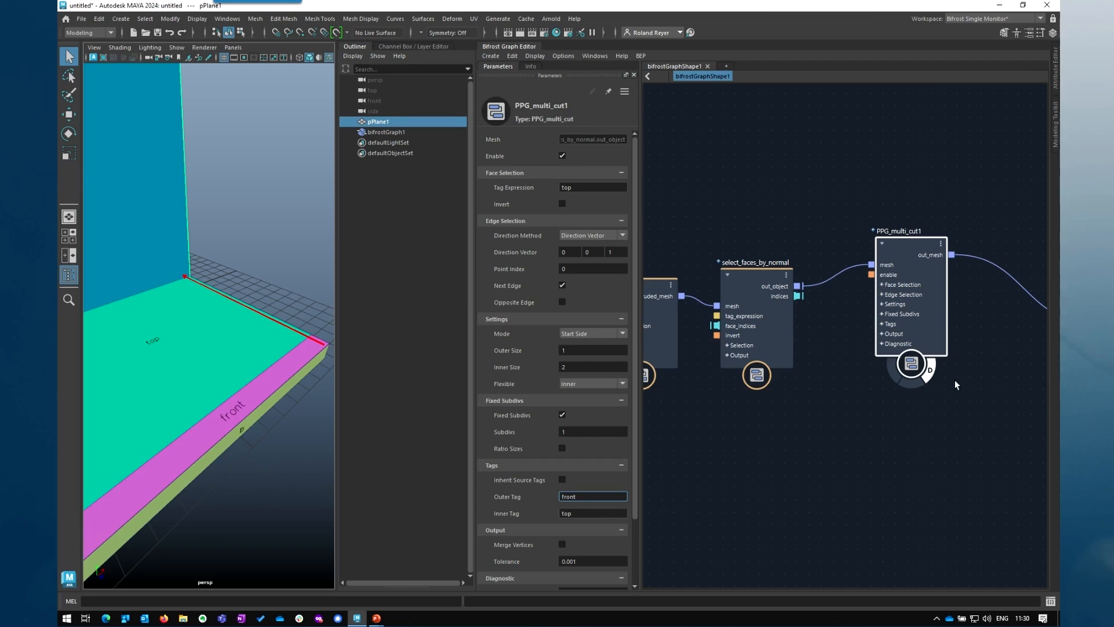
Turn off PPG_multi_cut1's diagnostic display and insert another PPG_multi_cut node into the connection between it and PPG_diagnostc
{"action": "left_click", "coordinate": [925, 378]}
{"action": "left_click", "coordinate": [957, 456]}
{"action": "middle_click_drag", "start_coordinate": [962, 464], "coordinate": [731, 474]}
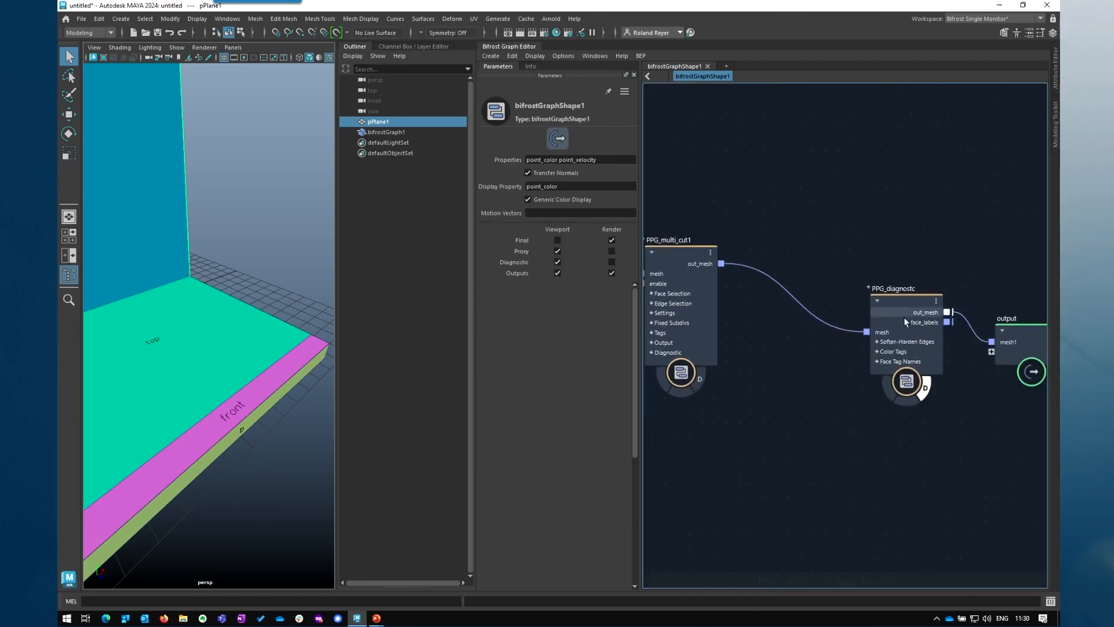
{"action": "left_click_drag", "start_coordinate": [890, 243], "coordinate": [1033, 376]}
{"action": "left_click_drag", "start_coordinate": [922, 370], "coordinate": [1059, 334]}
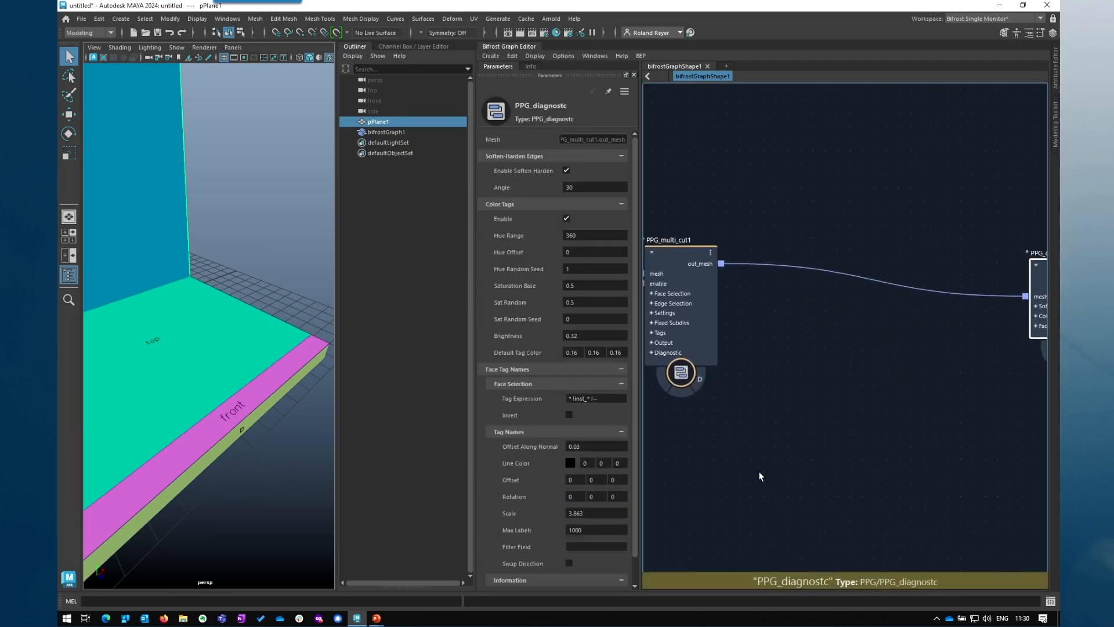
{"action": "left_click_drag", "start_coordinate": [815, 252], "coordinate": [792, 348]}
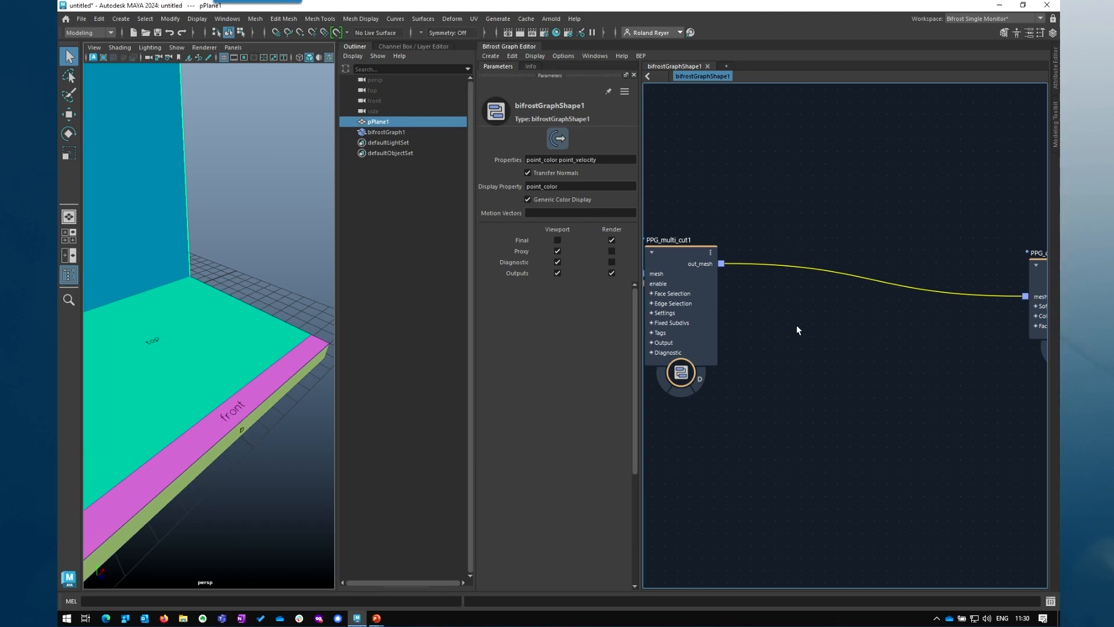
{"action": "key", "text": "Tab"}
{"action": "type", "text": "pp"}
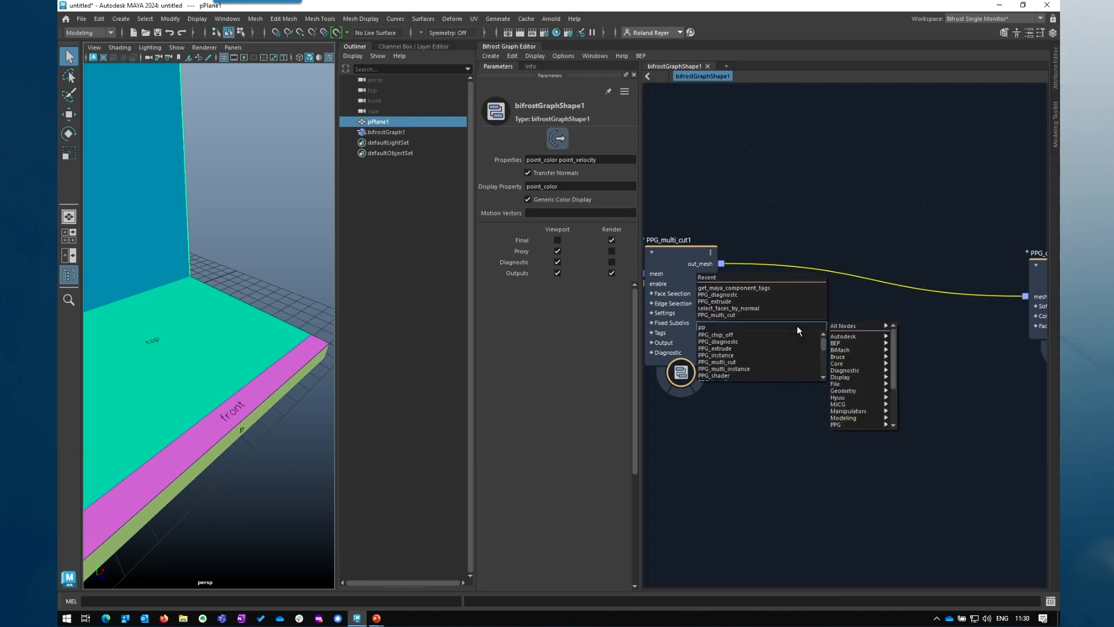
{"action": "type", "text": "gmc"}
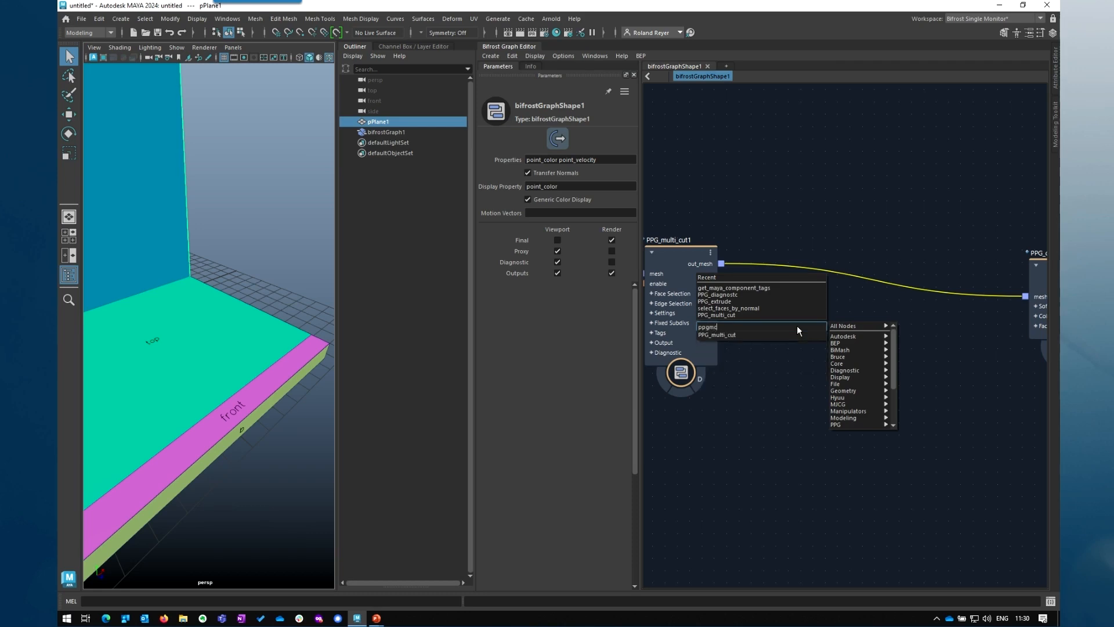
{"action": "key", "text": "Return"}
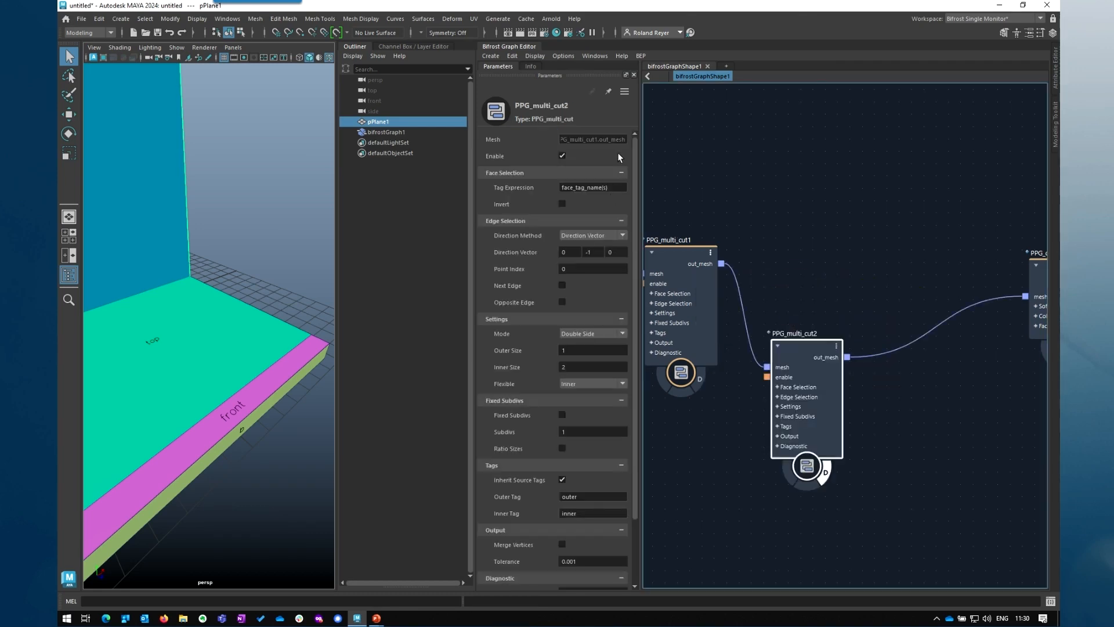
Set the tag expression of PPG_multi_cut2 to top front so that both tagged faces are cut
{"action": "left_click", "coordinate": [612, 187]}
{"action": "triple_click", "coordinate": [613, 190]}
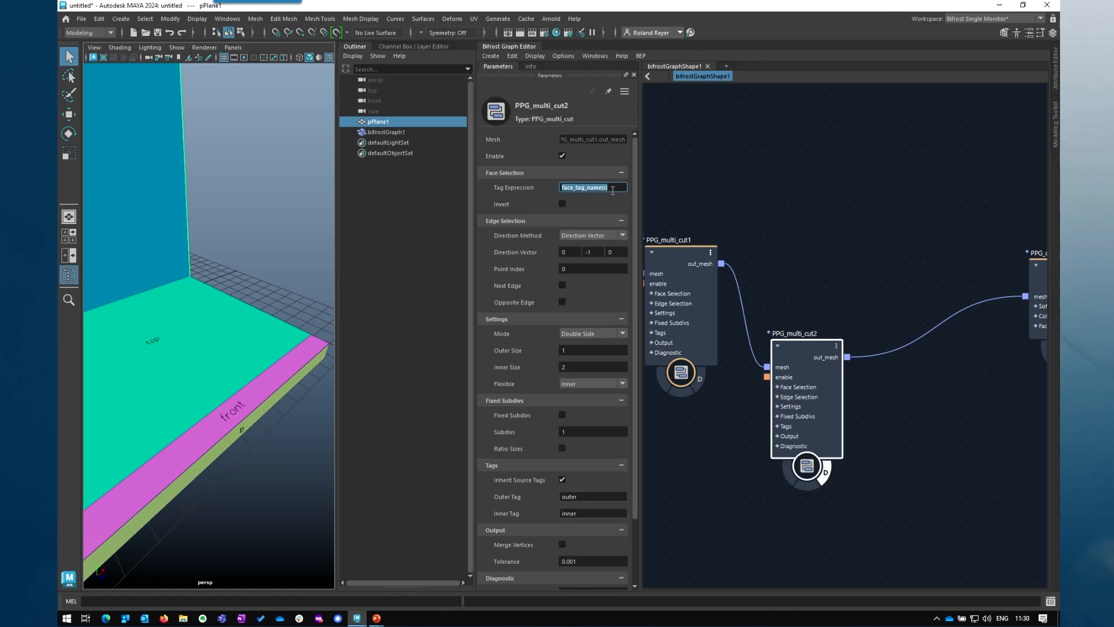
{"action": "type", "text": "top front"}
{"action": "key", "text": "Return"}
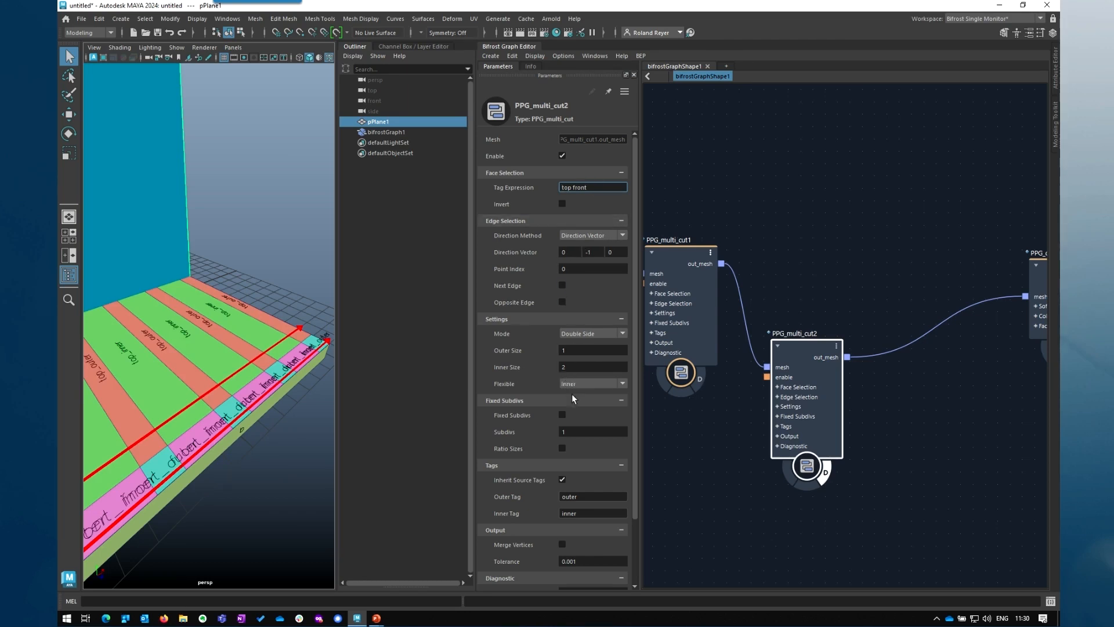
Enable Fixed Subdivs on PPG_multi_cut2 and set its direction vector to 0, 0, 1
{"action": "left_click", "coordinate": [562, 414]}
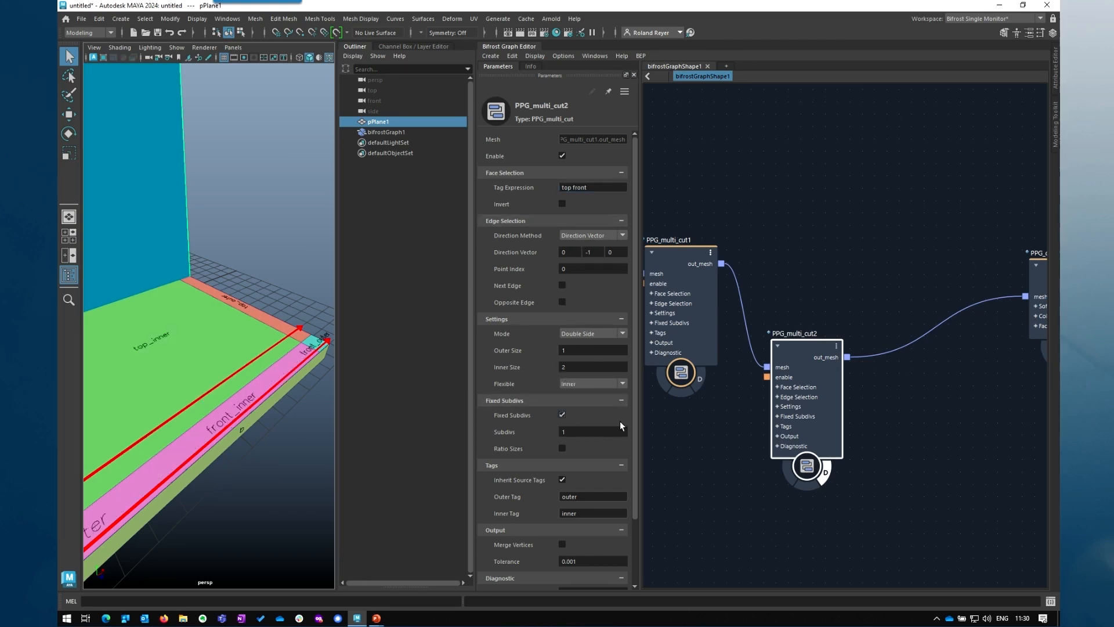
{"action": "left_click", "coordinate": [619, 252]}
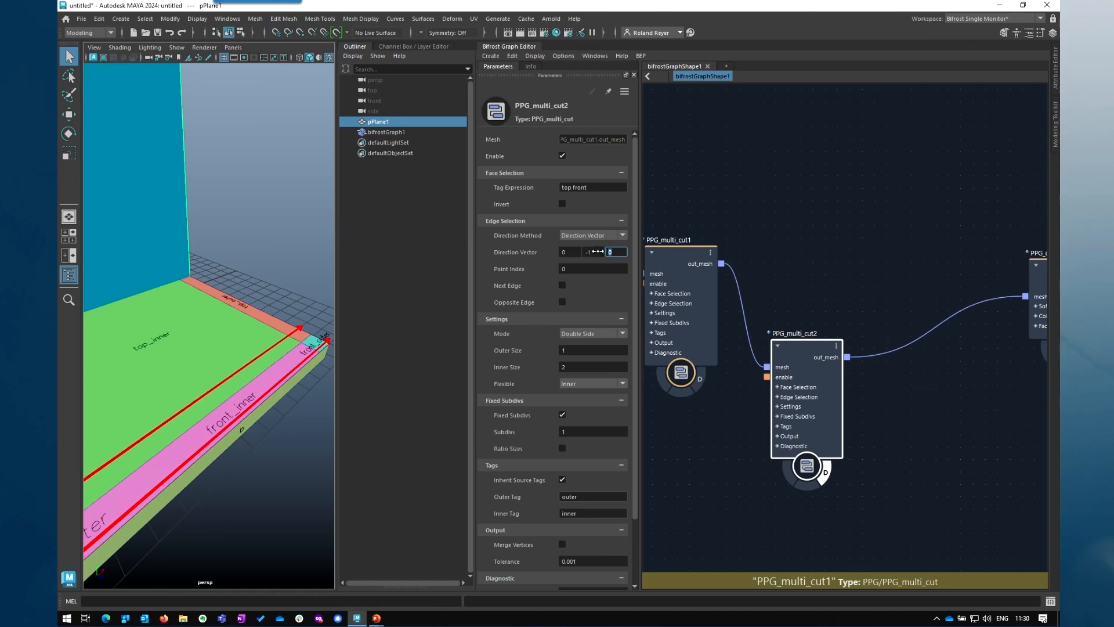
{"action": "left_click", "coordinate": [595, 252]}
{"action": "type", "text": "0"}
{"action": "key", "text": "Tab"}
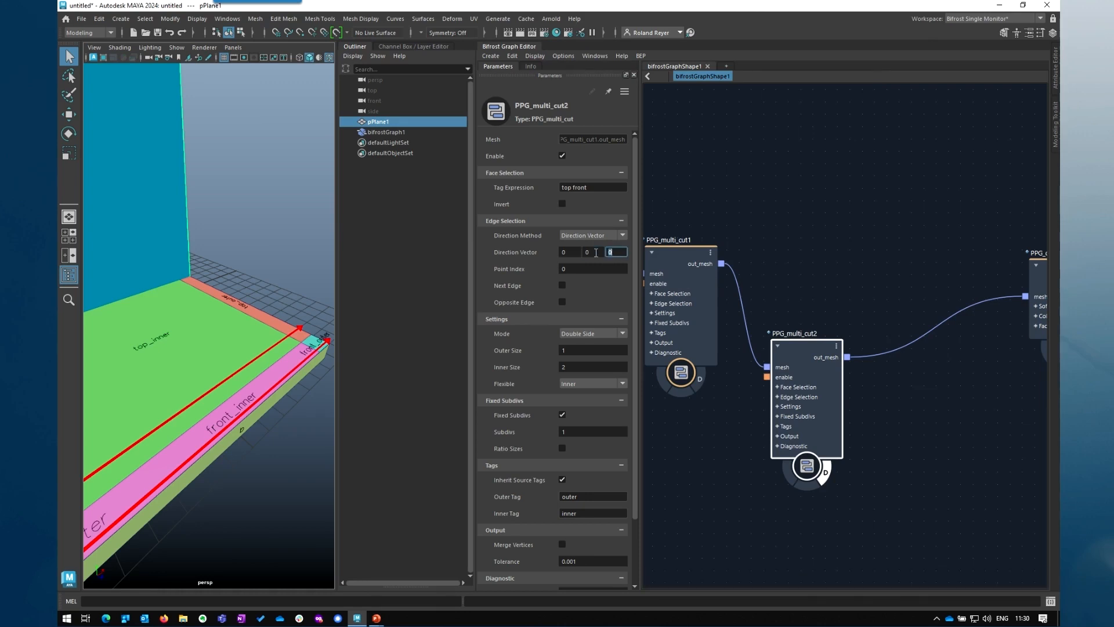
{"action": "type", "text": "1"}
{"action": "left_click", "coordinate": [600, 269]}
{"action": "left_click_drag", "start_coordinate": [293, 447], "coordinate": [235, 447], "text": "alt"}
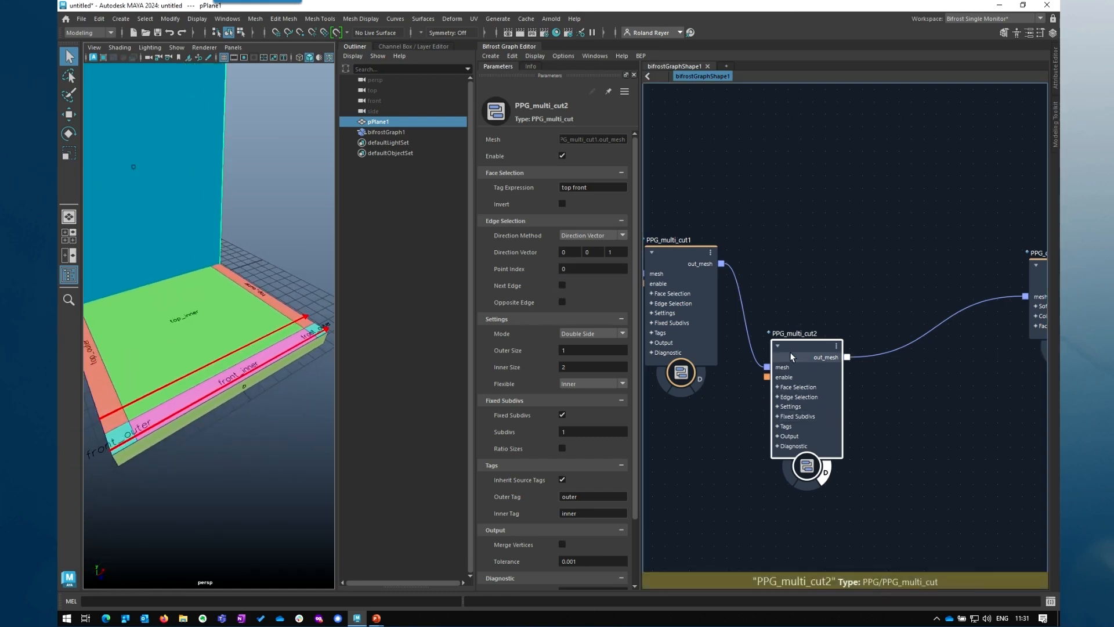
Line up PPG_multi_cut2 beside PPG_multi_cut1 and turn off its diagnostic display
{"action": "left_click_drag", "start_coordinate": [791, 354], "coordinate": [788, 278]}
{"action": "left_click", "coordinate": [746, 398]}
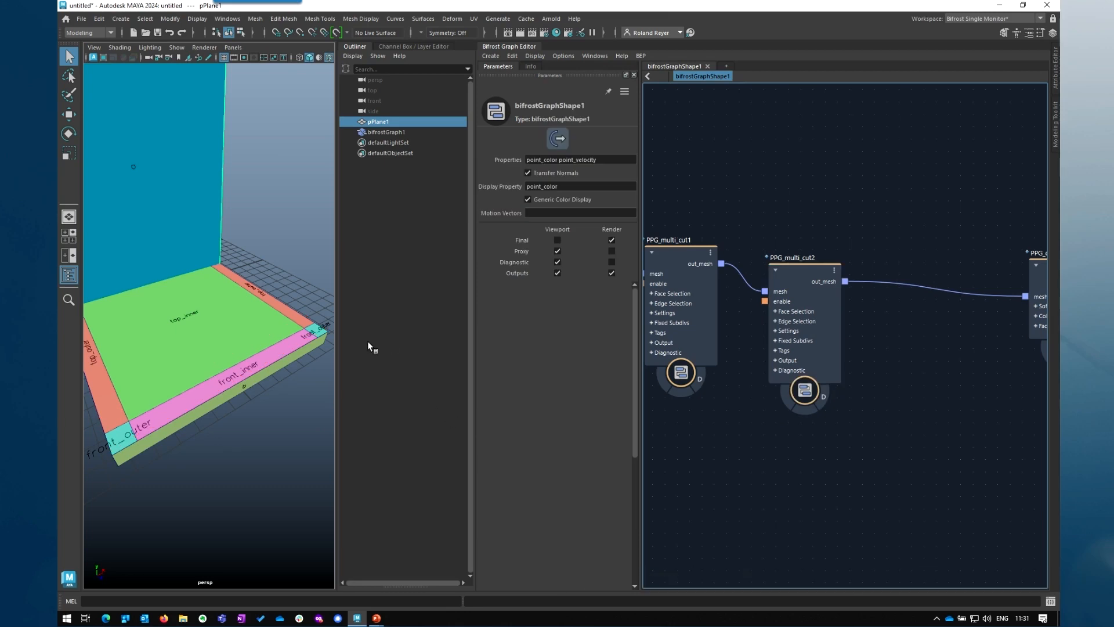
{"action": "left_click_drag", "start_coordinate": [249, 393], "coordinate": [199, 434], "text": "alt"}
Shorten PPG_multi_cut2's outer tag to o and its inner tag to i
{"action": "left_click", "coordinate": [772, 292]}
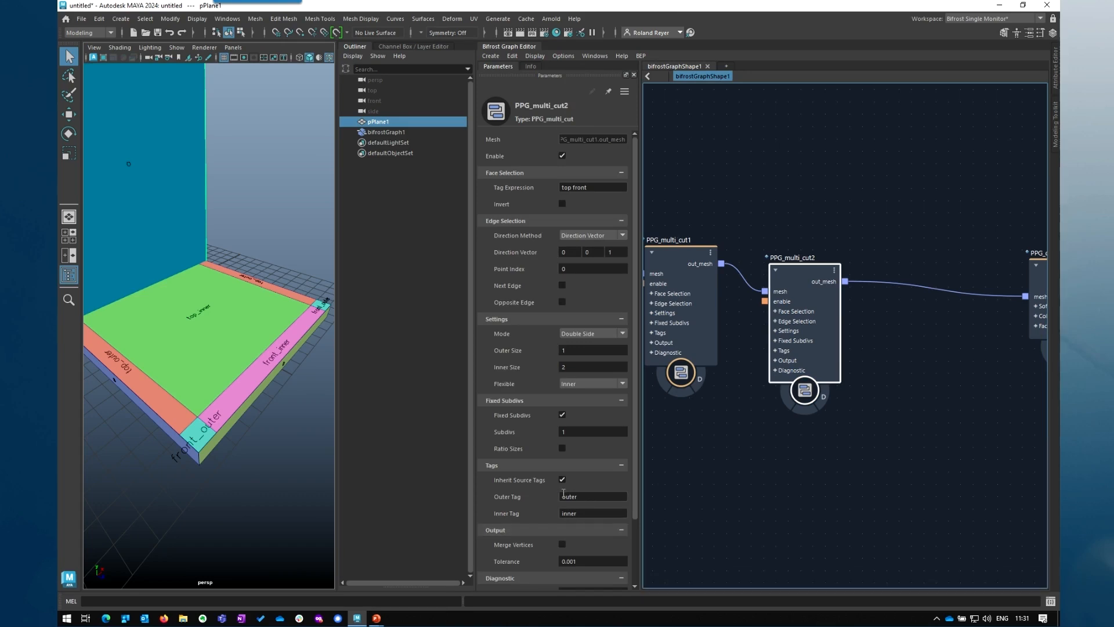
{"action": "left_click_drag", "start_coordinate": [593, 500], "coordinate": [554, 499]}
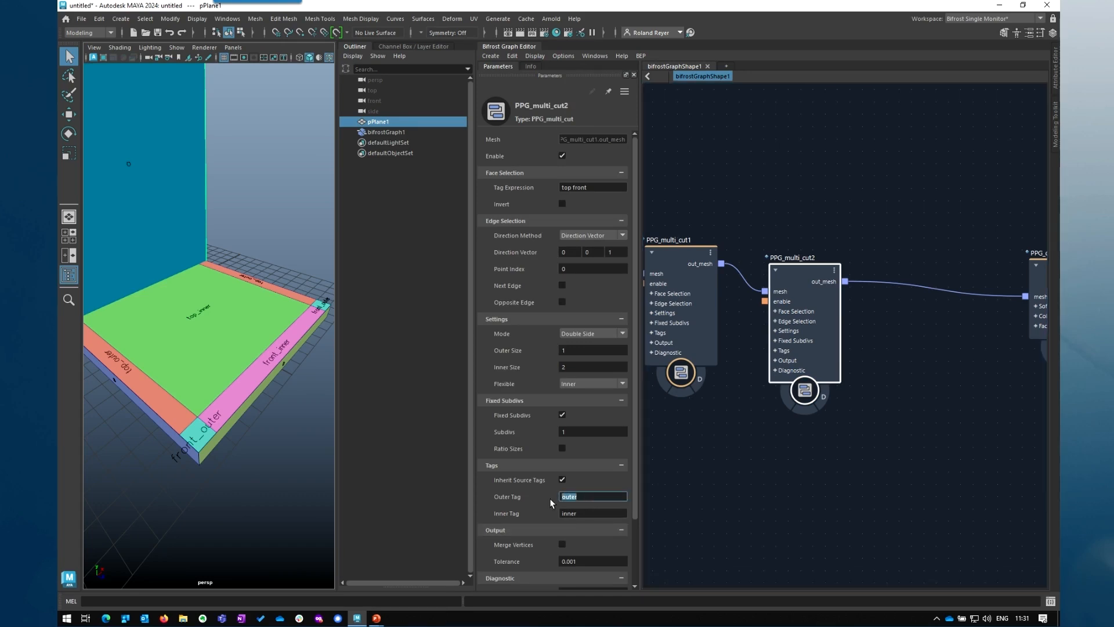
{"action": "type", "text": "o"}
{"action": "key", "text": "Tab"}
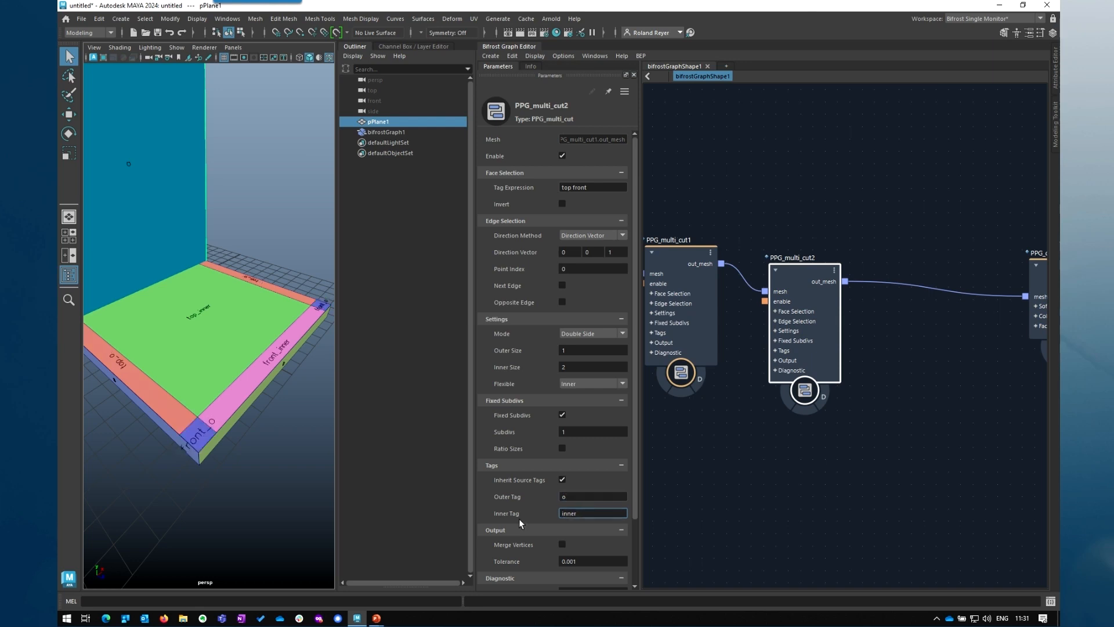
{"action": "left_click_drag", "start_coordinate": [579, 515], "coordinate": [545, 517]}
{"action": "key", "text": "Return"}
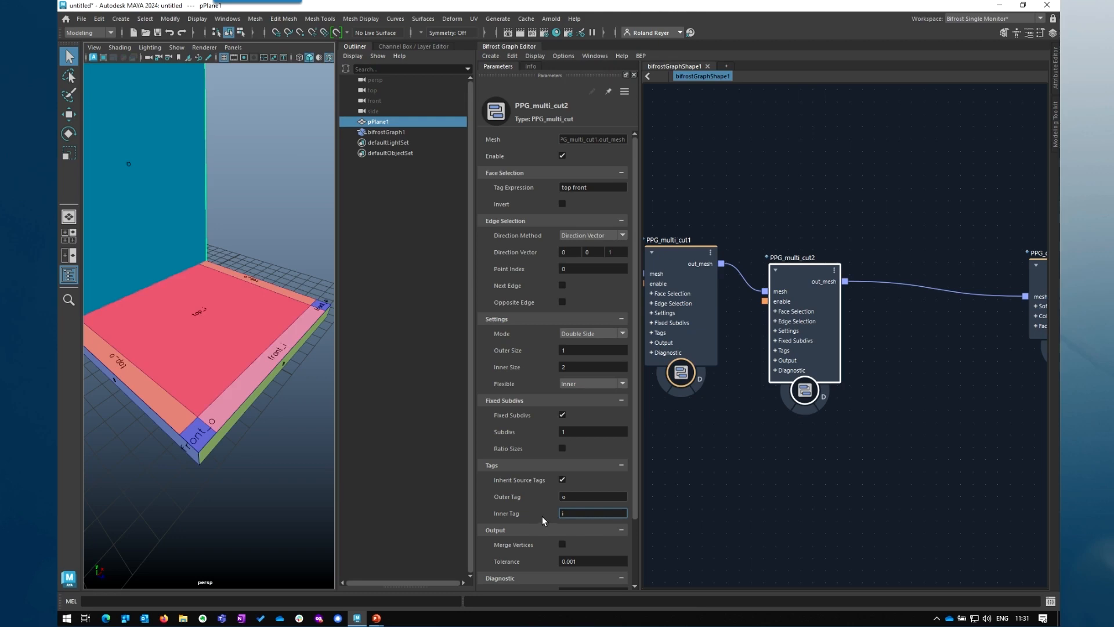
{"action": "left_click_drag", "start_coordinate": [241, 493], "coordinate": [214, 470], "text": "alt"}
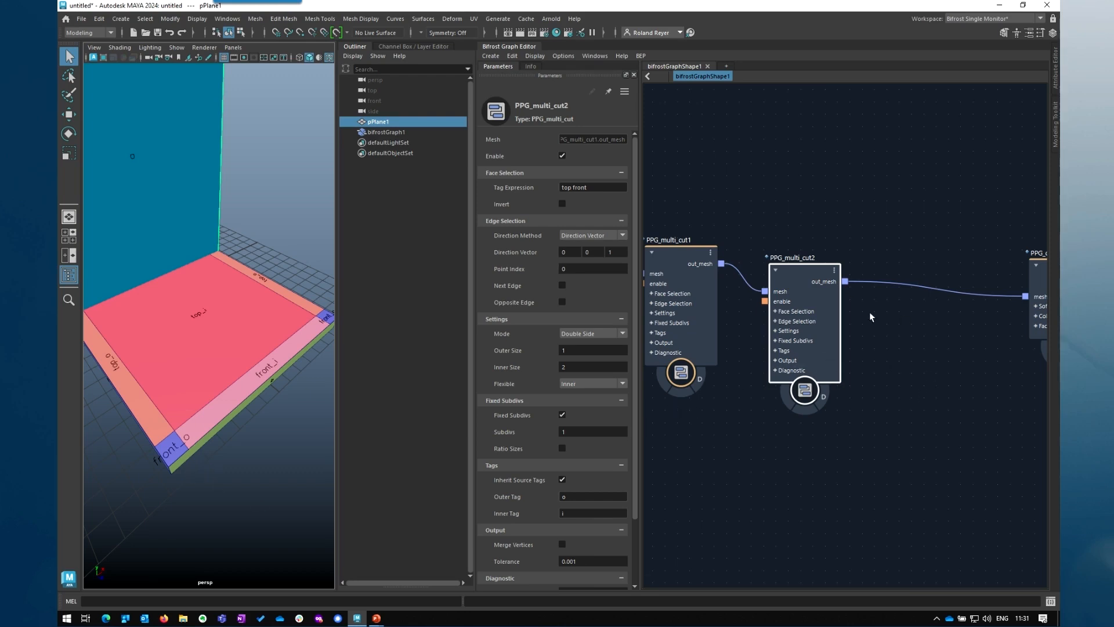
Make room after PPG_multi_cut2 and insert a PPG_instance node into its connection to PPG_diagnostc
{"action": "left_click_drag", "start_coordinate": [807, 323], "coordinate": [801, 297]}
{"action": "middle_click_drag", "start_coordinate": [932, 401], "coordinate": [755, 399], "text": "alt"}
{"action": "left_click_drag", "start_coordinate": [909, 315], "coordinate": [1069, 317]}
{"action": "middle_click_drag", "start_coordinate": [647, 395], "coordinate": [746, 398], "text": "alt"}
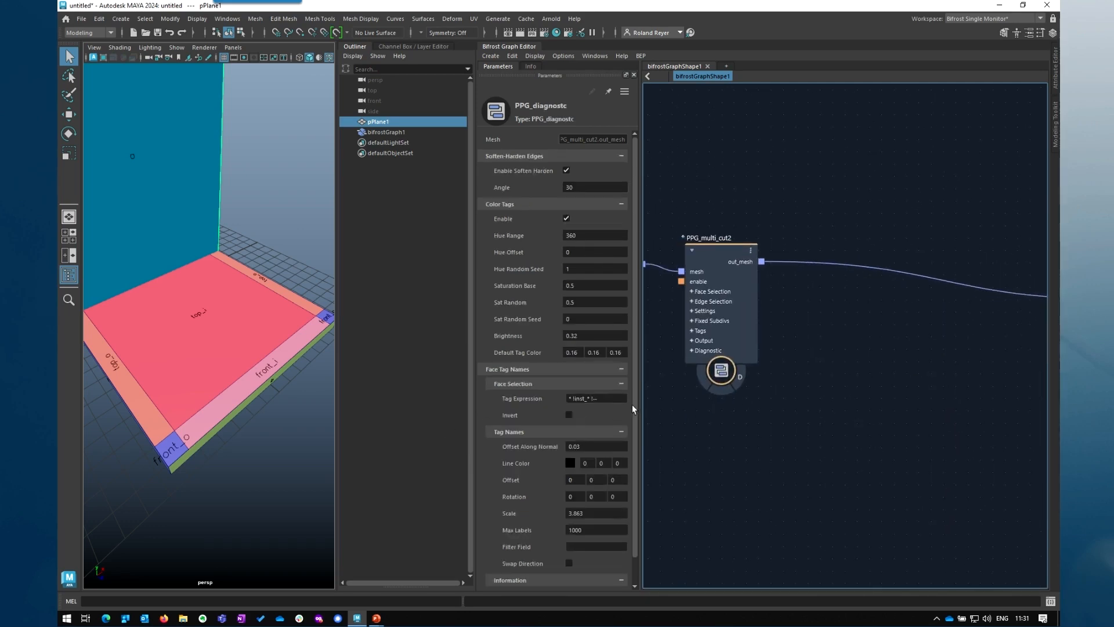
{"action": "left_click", "coordinate": [791, 308]}
{"action": "key", "text": "Tab"}
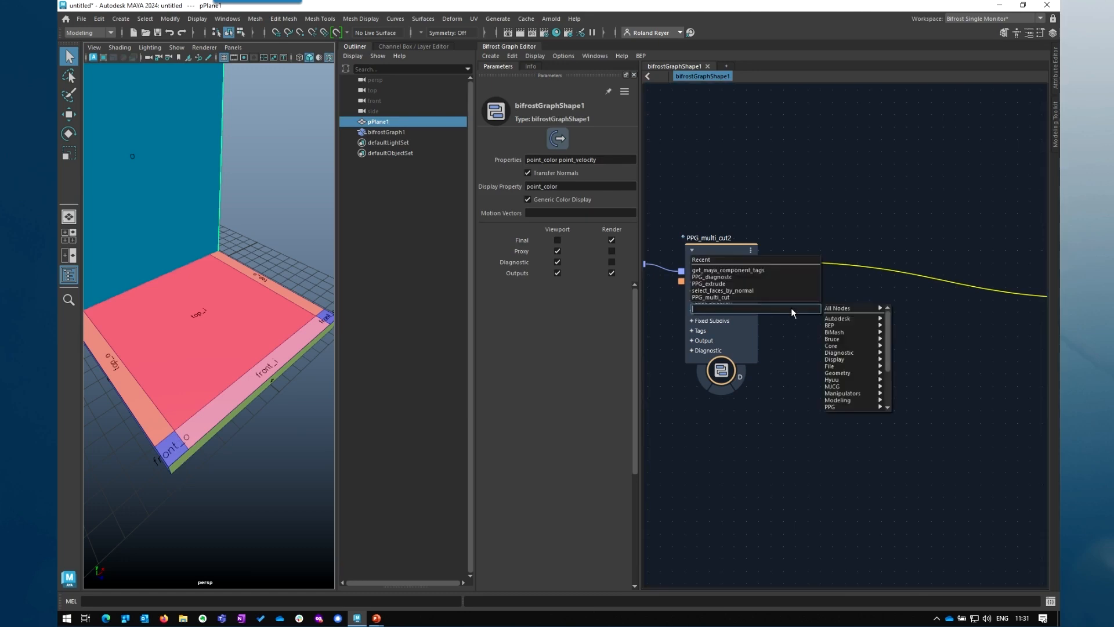
{"action": "type", "text": "ppg in"}
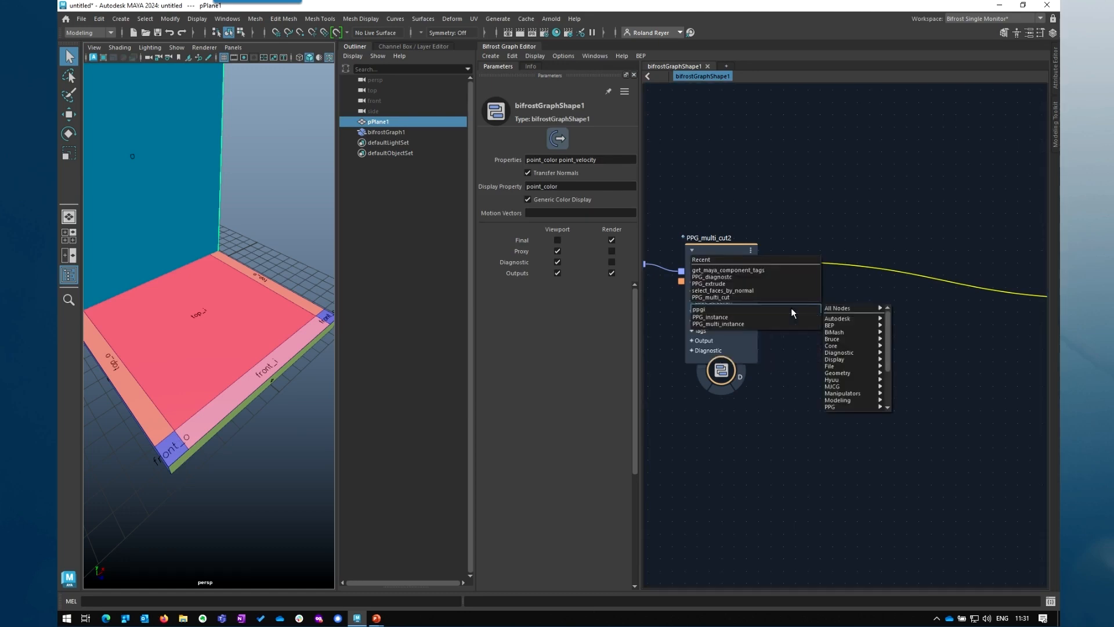
{"action": "key", "text": "Return"}
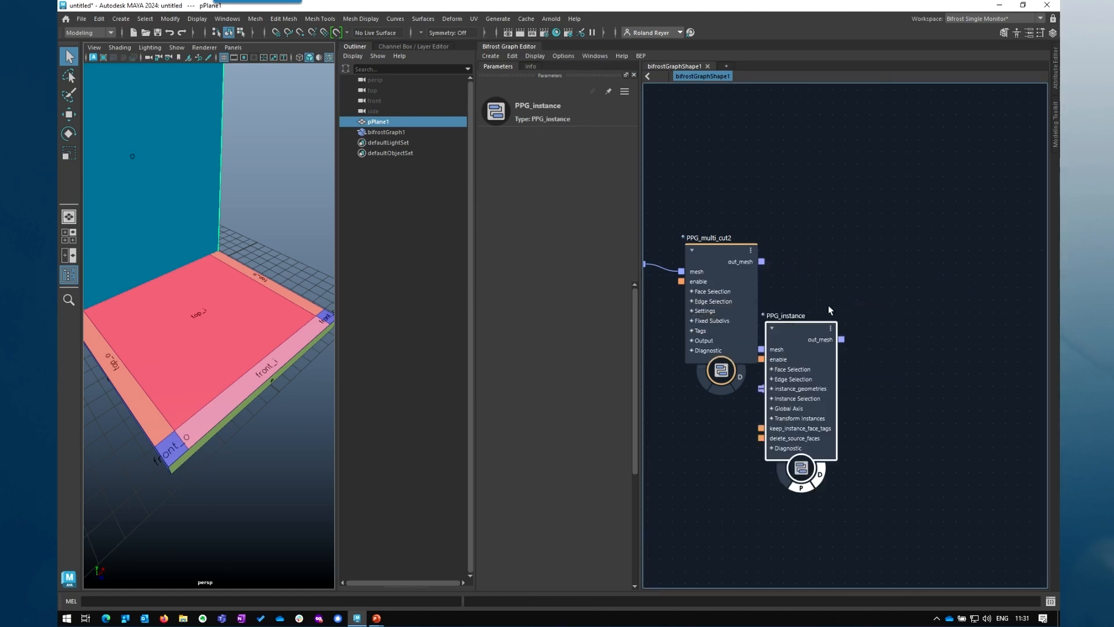
{"action": "left_click_drag", "start_coordinate": [805, 352], "coordinate": [845, 259]}
Add a create_mesh_cube node, paste two copies, and connect the first cube's cube_mesh to PPG_instance's instance_geometries
{"action": "key", "text": "Tab"}
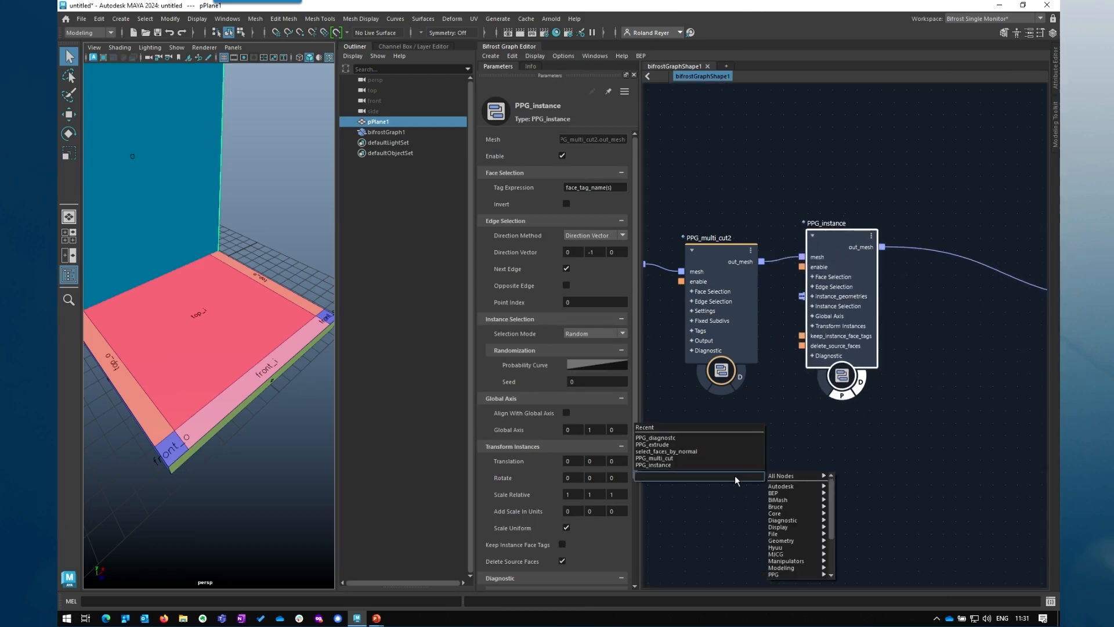
{"action": "type", "text": "cm"}
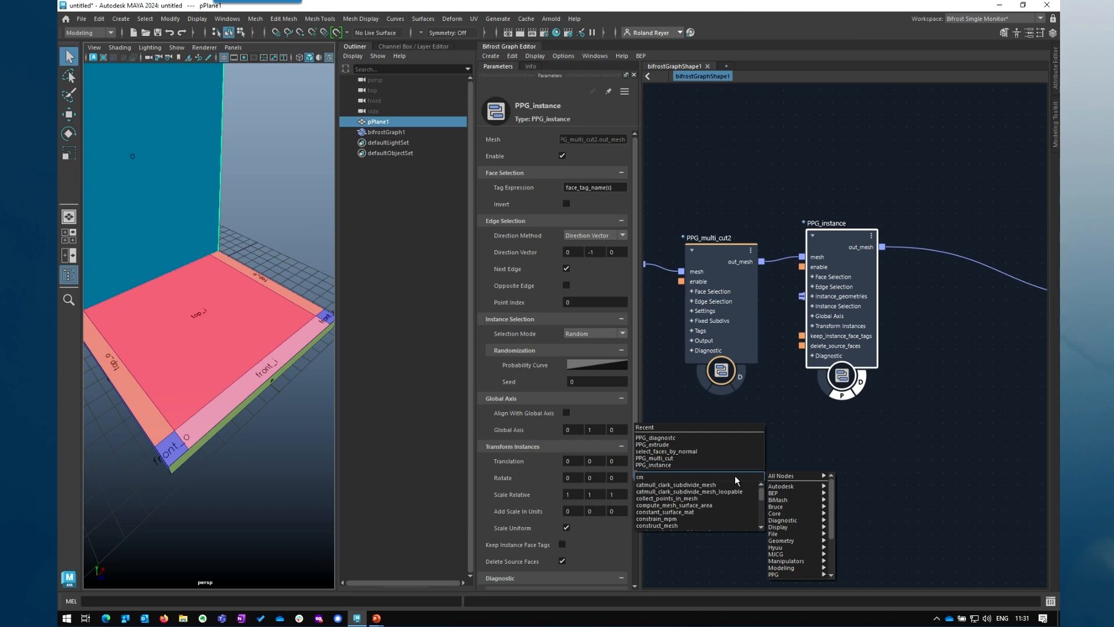
{"action": "type", "text": "cube"}
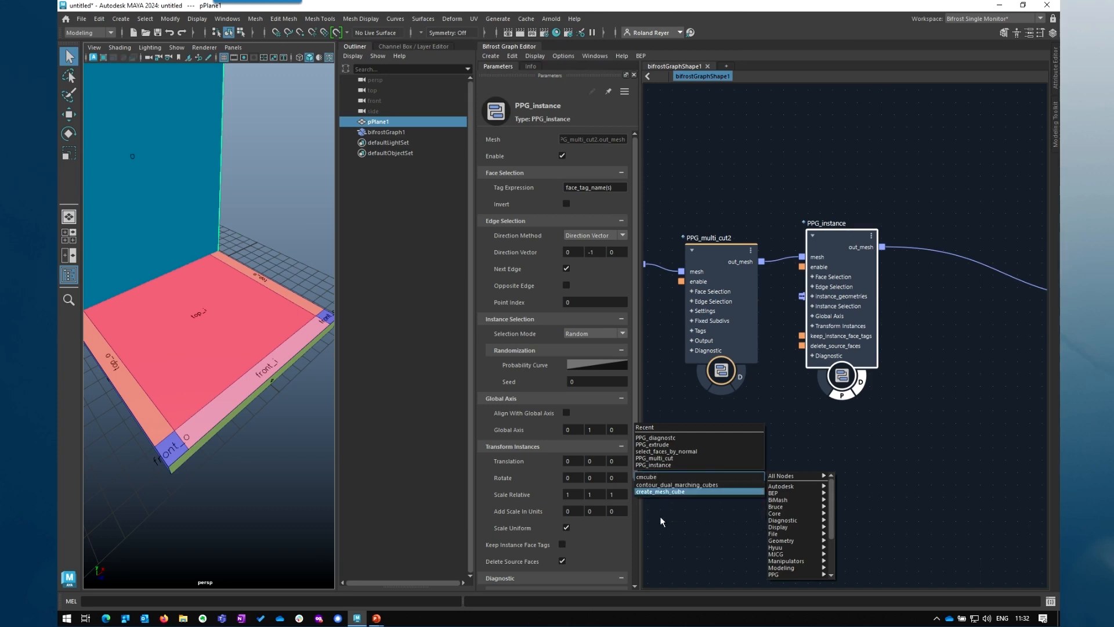
{"action": "left_click", "coordinate": [670, 490]}
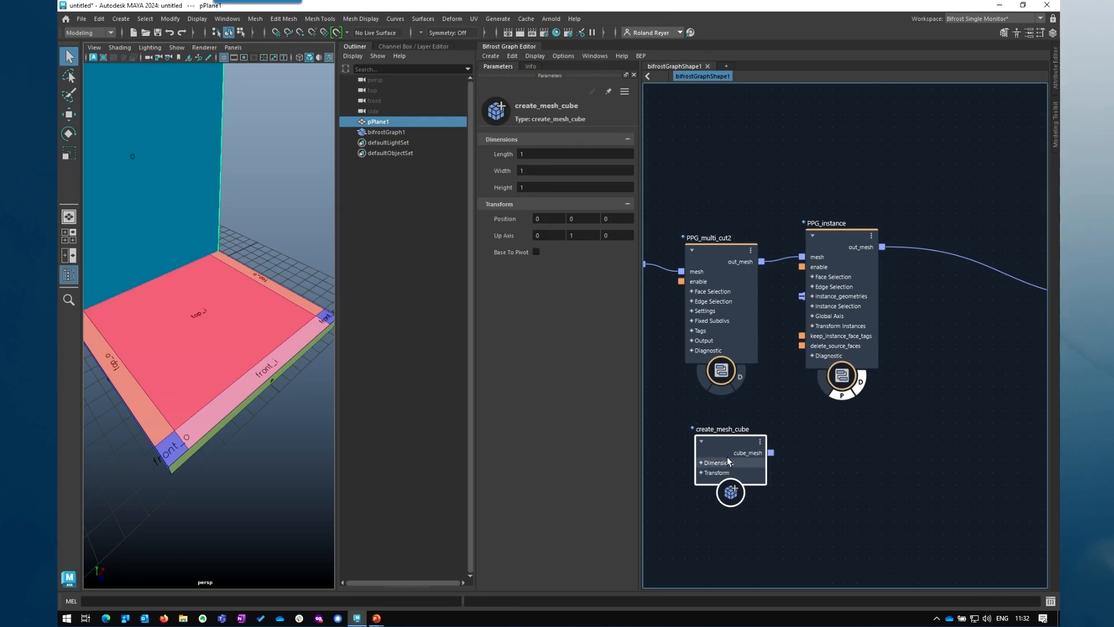
{"action": "key", "text": "ctrl+v"}
{"action": "key", "text": "ctrl+v"}
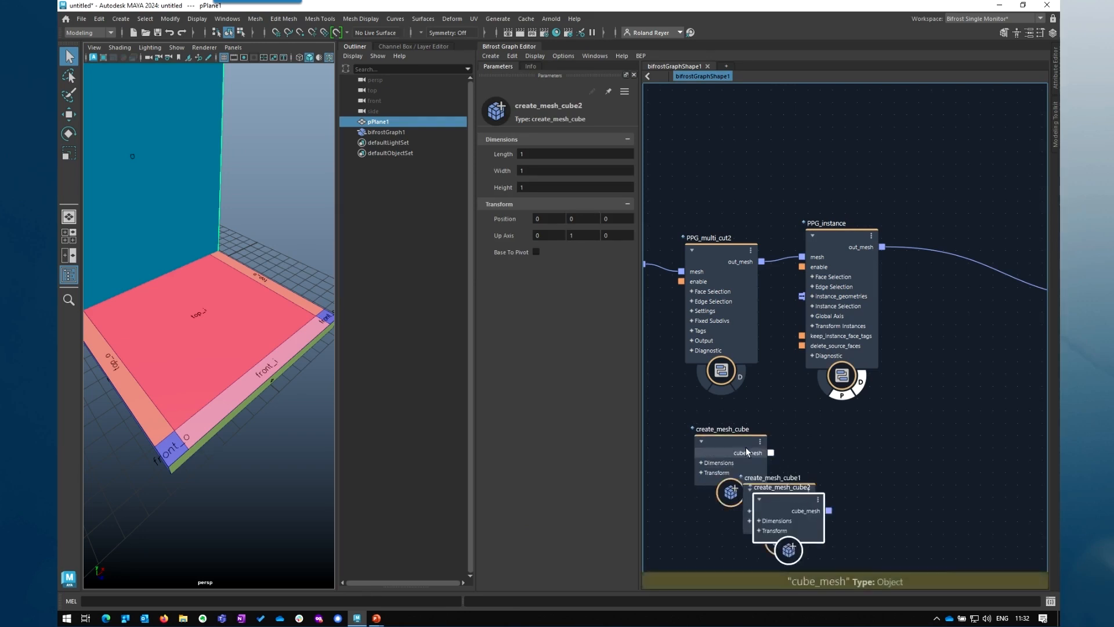
{"action": "left_click_drag", "start_coordinate": [771, 453], "coordinate": [803, 297]}
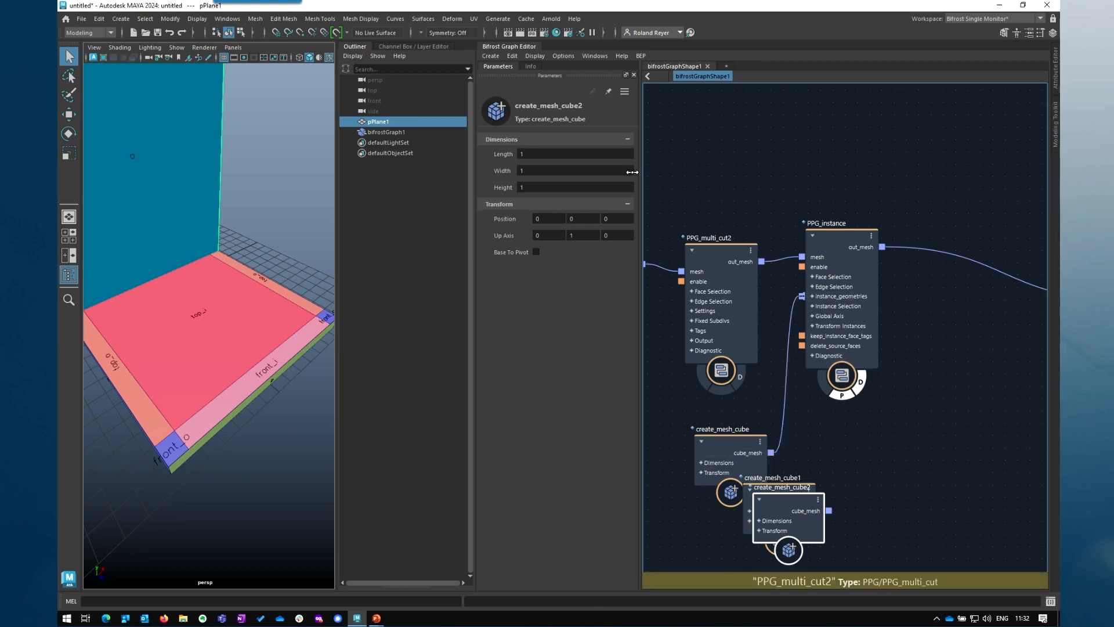
Set PPG_instance's face tag expression to front_o and move the node slightly up in the graph
{"action": "left_click", "coordinate": [828, 227]}
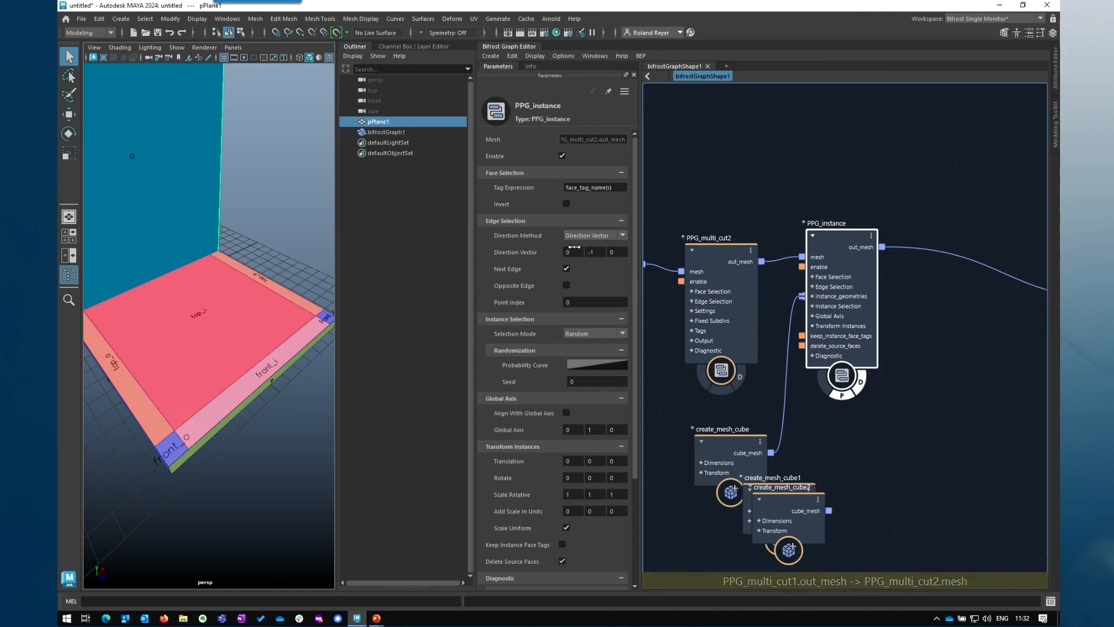
{"action": "left_click", "coordinate": [586, 187]}
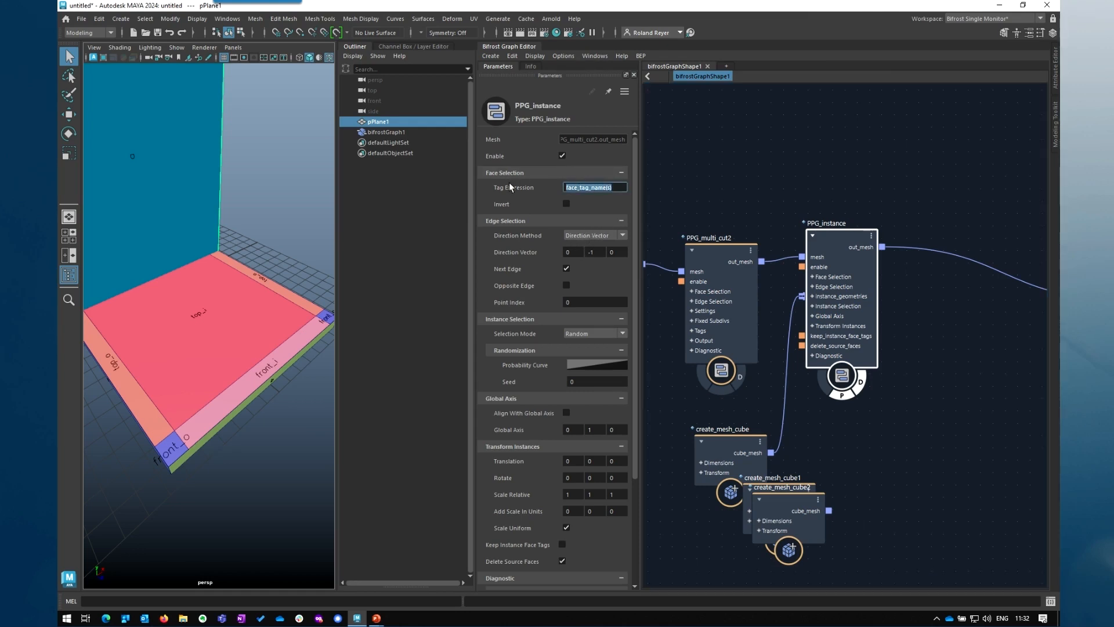
{"action": "type", "text": "front_o"}
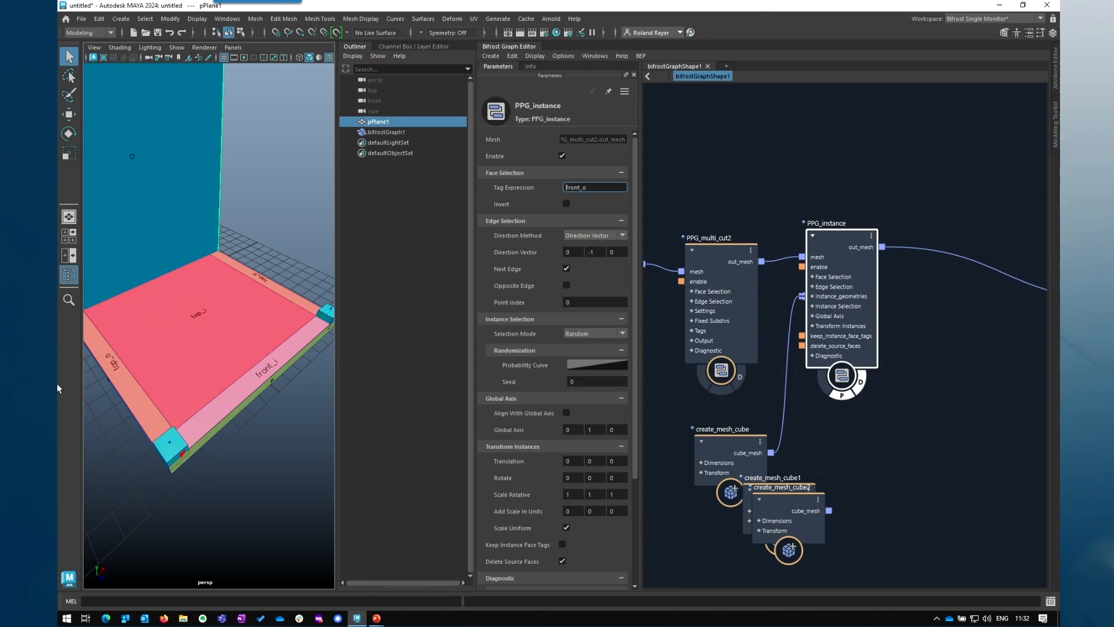
{"action": "left_click_drag", "start_coordinate": [137, 442], "coordinate": [140, 420], "text": "alt"}
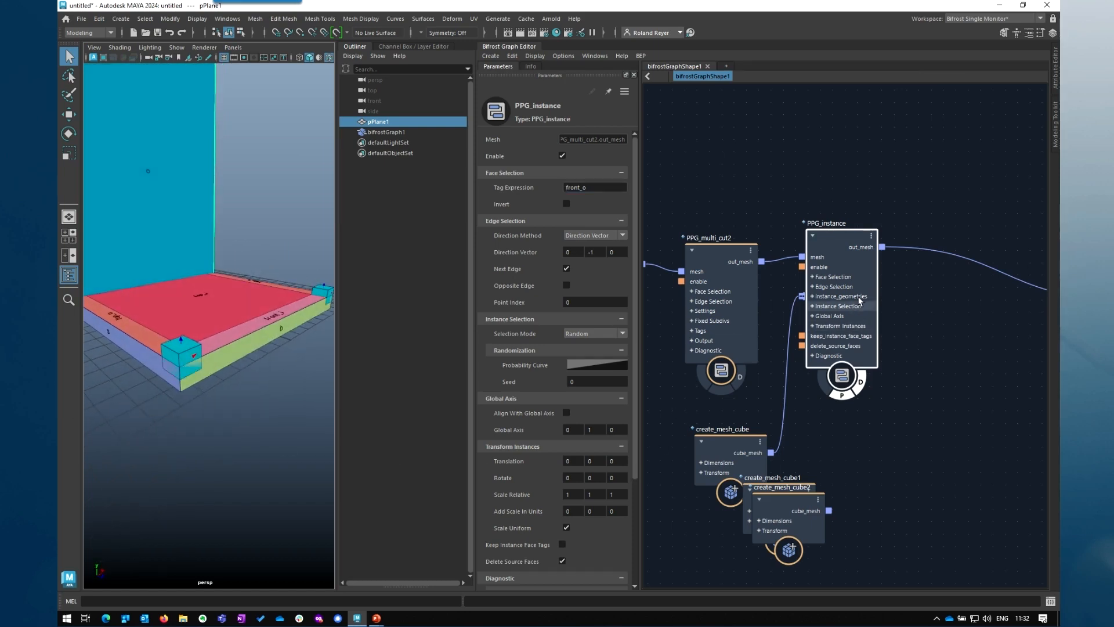
{"action": "left_click_drag", "start_coordinate": [824, 246], "coordinate": [825, 237]}
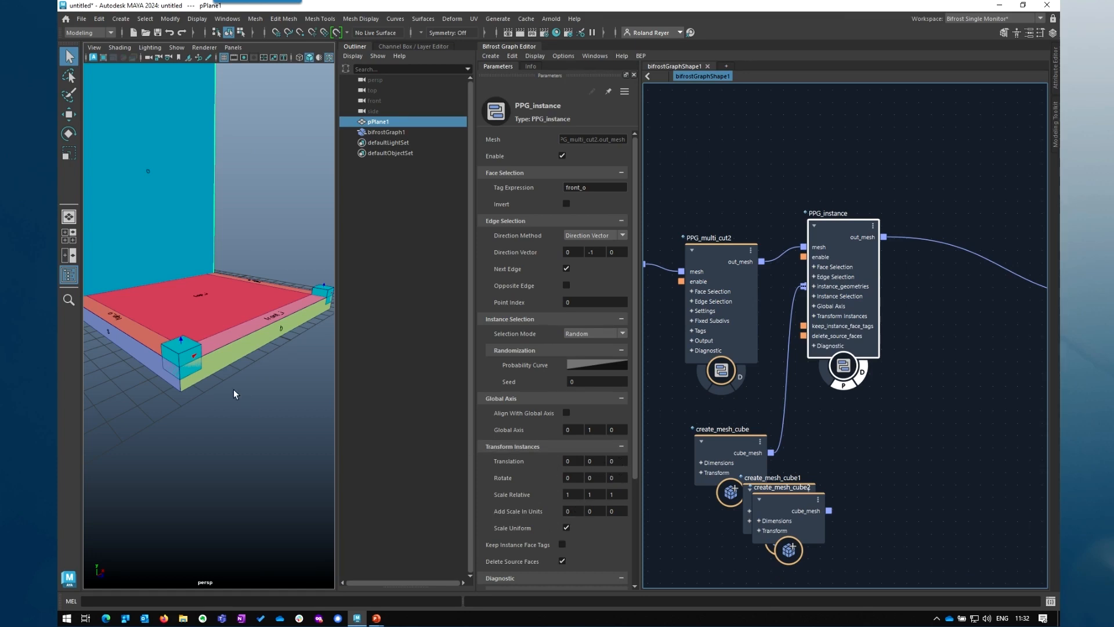
{"action": "scroll", "coordinate": [175, 386], "scroll_direction": "up", "scroll_amount": 5}
{"action": "scroll", "coordinate": [175, 387], "scroll_direction": "down", "scroll_amount": 5}
Set PPG_instance's Z translation to 2.5 and its Z relative scale to 5
{"action": "left_click", "coordinate": [621, 463]}
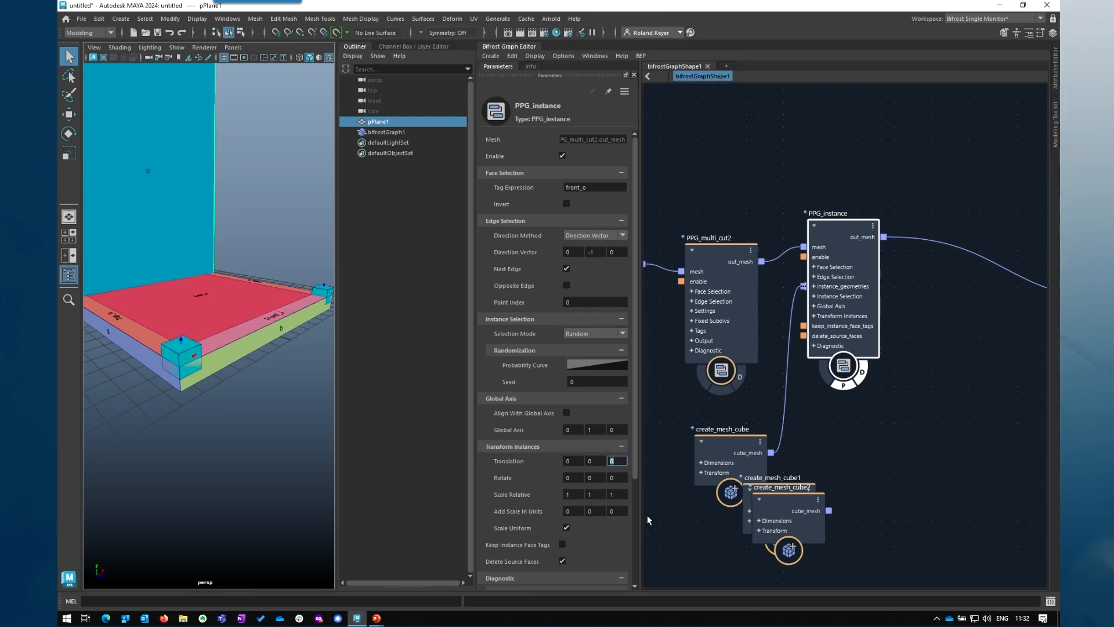
{"action": "type", "text": "2.5"}
{"action": "key", "text": "Return"}
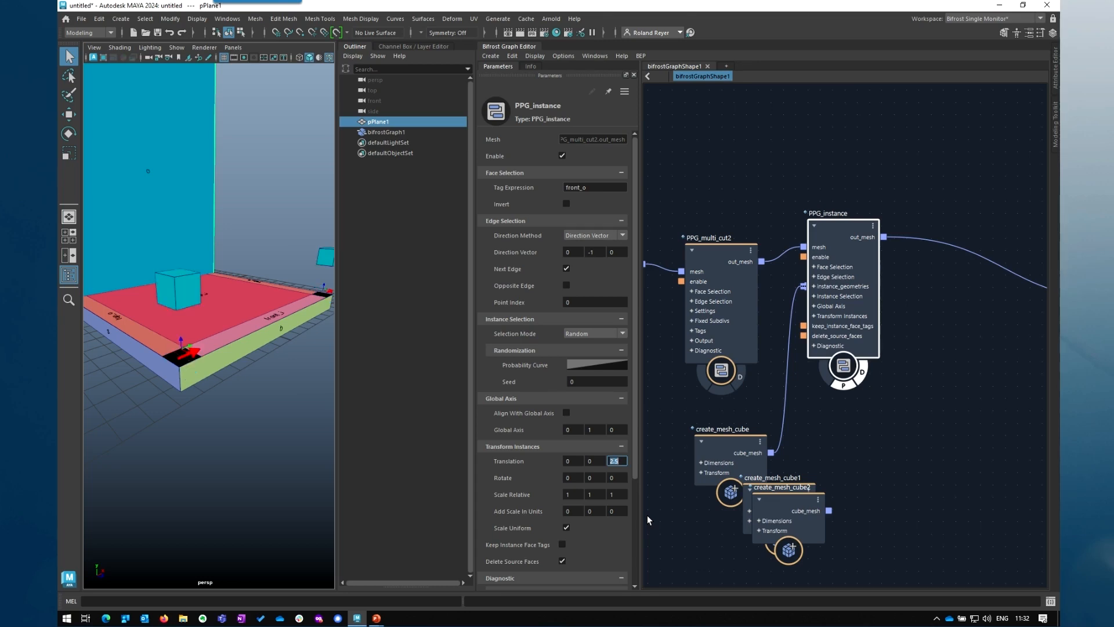
{"action": "left_click", "coordinate": [620, 495]}
{"action": "key", "text": "Return"}
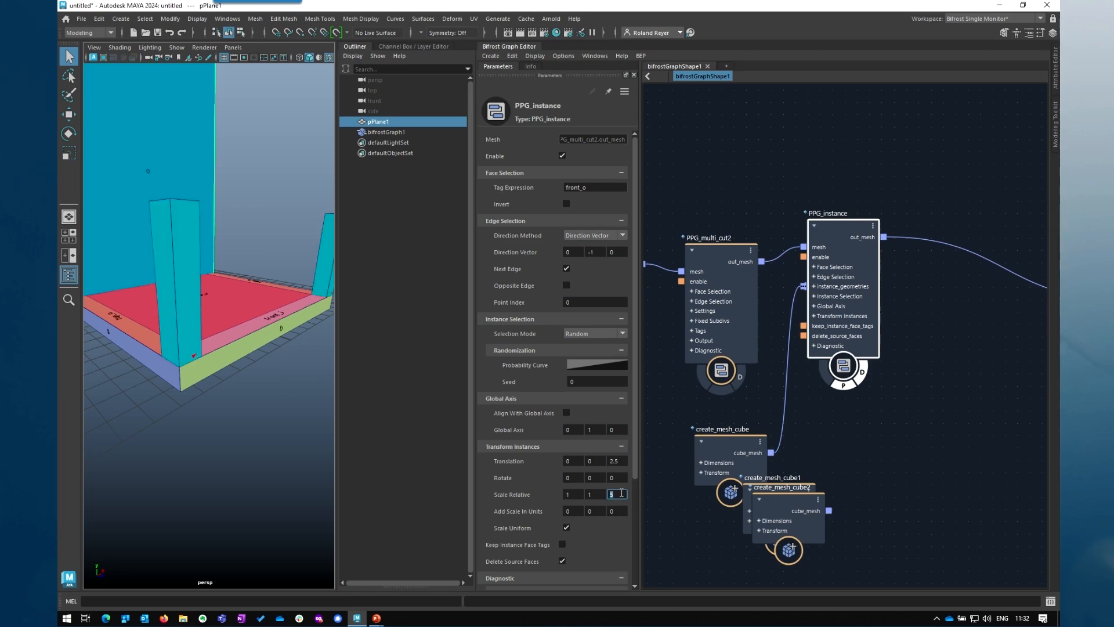
Reduce PPG_instance's X and Y relative scale together to 0.614 and turn off Delete Source Faces
{"action": "left_click", "coordinate": [572, 495]}
{"action": "left_click", "coordinate": [592, 494], "text": "shift"}
{"action": "mouse_move", "coordinate": [592, 494]}
{"action": "left_mouse_down", "text": "ctrl"}
{"action": "mouse_move", "coordinate": [571, 496]}
{"action": "mouse_move", "coordinate": [588, 500]}
{"action": "left_mouse_up", "text": "ctrl"}
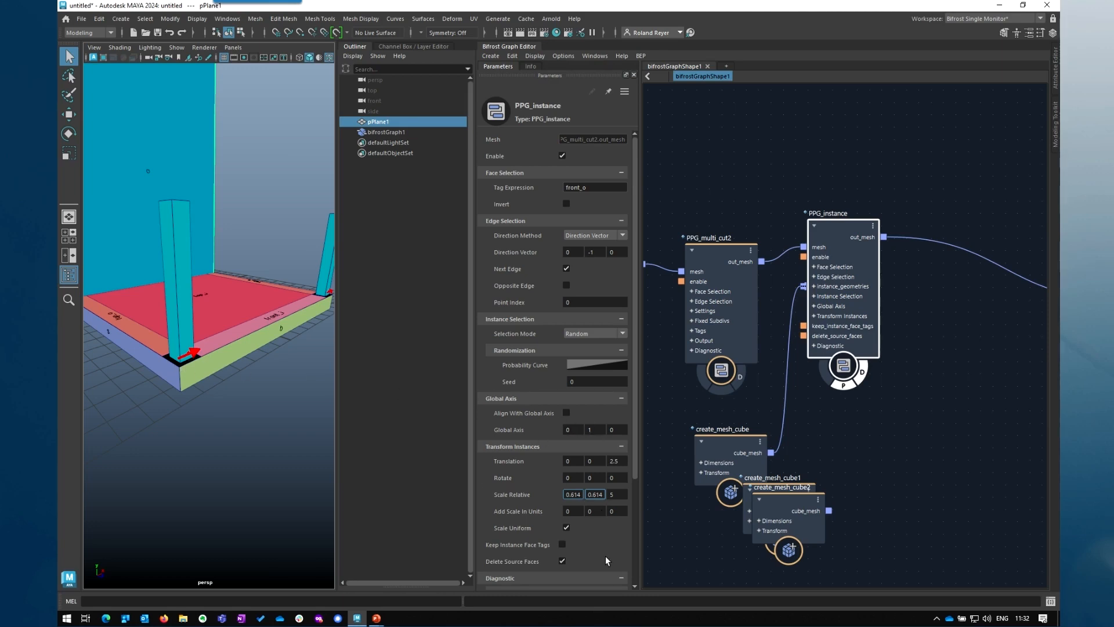
{"action": "left_click", "coordinate": [562, 561]}
{"action": "left_click_drag", "start_coordinate": [263, 465], "coordinate": [233, 464], "text": "alt"}
Insert a PPG_multi_instance node into the connection between PPG_instance and PPG_diagnostic
{"action": "middle_click_drag", "start_coordinate": [890, 474], "coordinate": [771, 469], "text": "alt"}
{"action": "left_click_drag", "start_coordinate": [818, 191], "coordinate": [823, 304]}
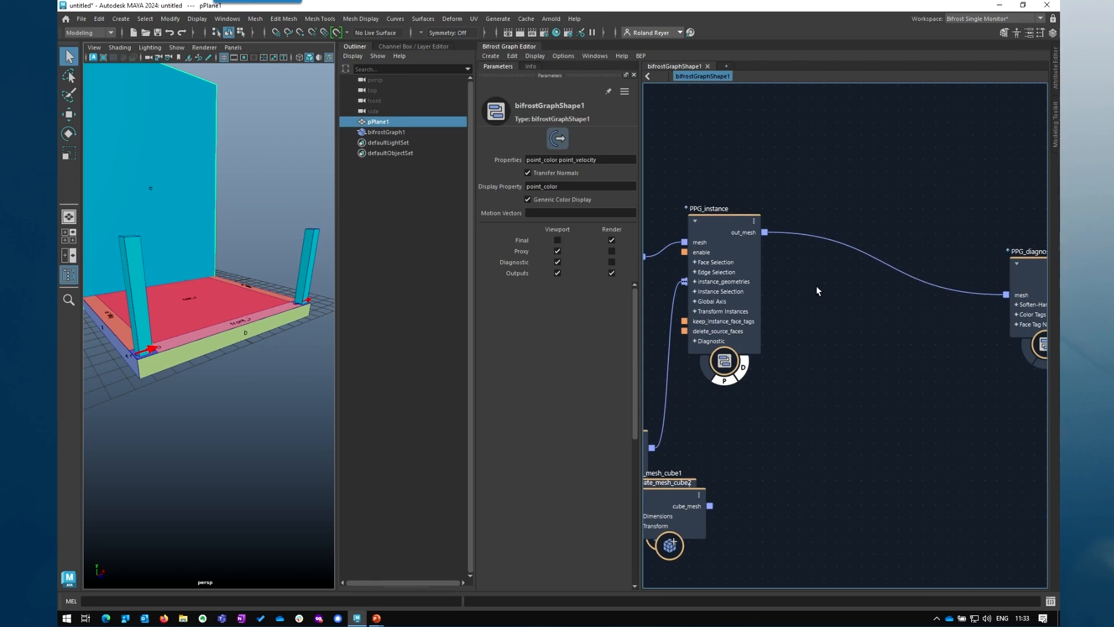
{"action": "left_click_drag", "start_coordinate": [818, 206], "coordinate": [826, 269]}
{"action": "key", "text": "Tab"}
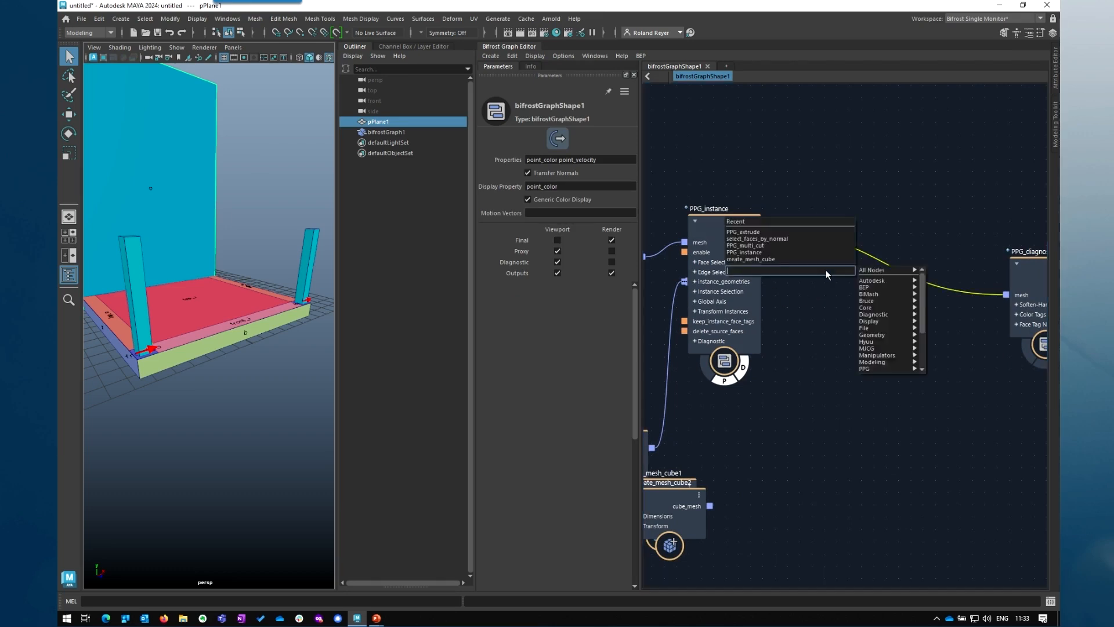
{"action": "type", "text": "ppgmi"}
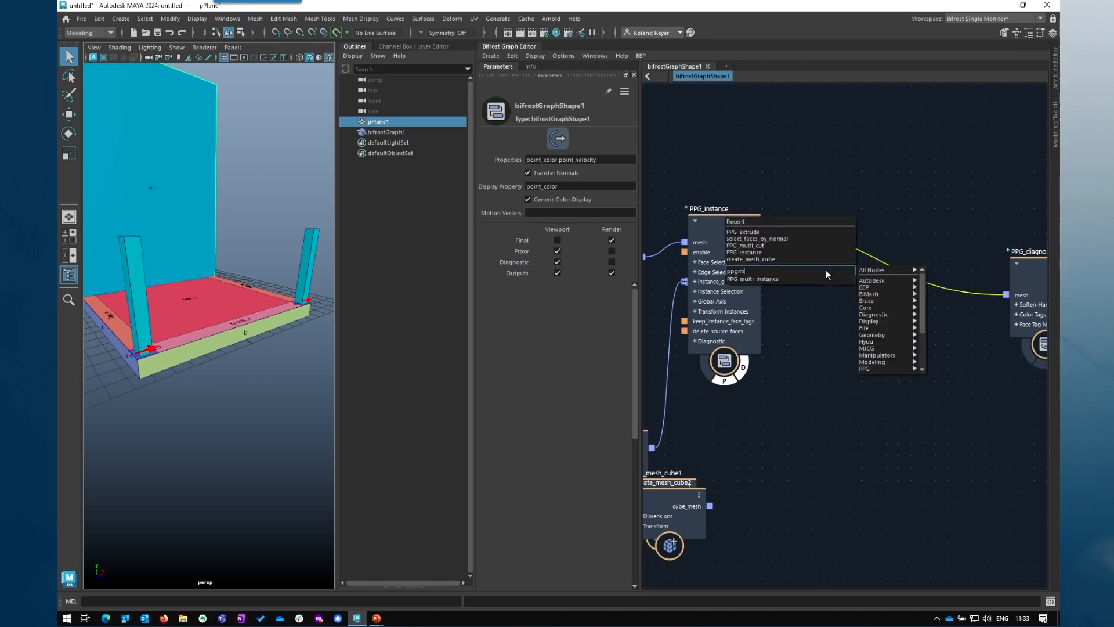
{"action": "key", "text": "Return"}
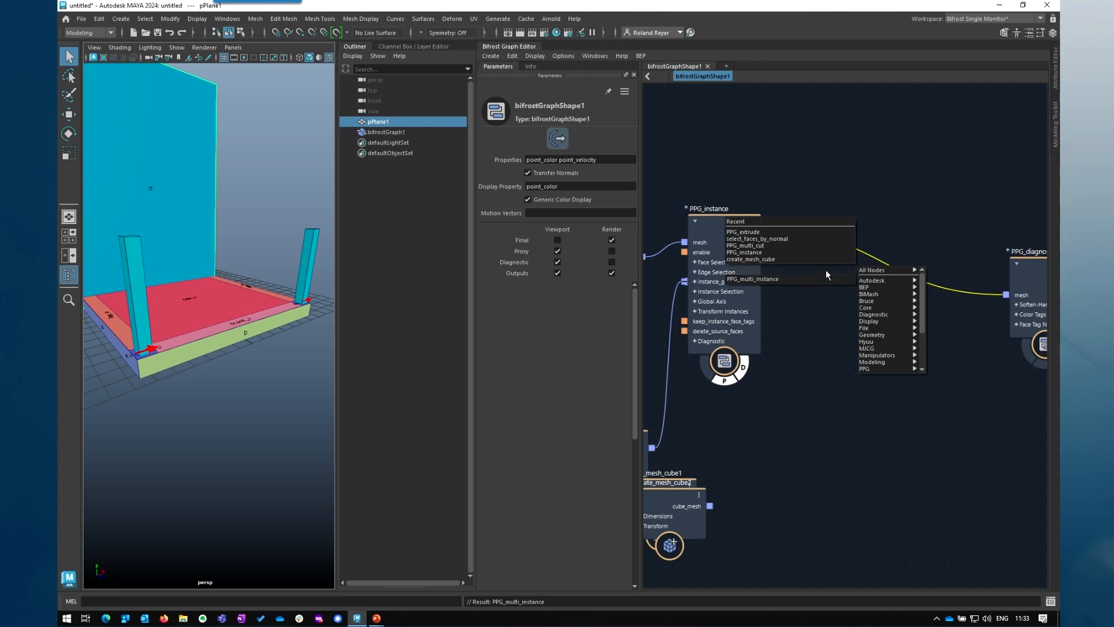
Set PPG_multi_instance's face tag expression to front_i top_o and inspect the placement axes along the front edge up close
{"action": "left_click_drag", "start_coordinate": [329, 342], "coordinate": [323, 373], "text": "alt"}
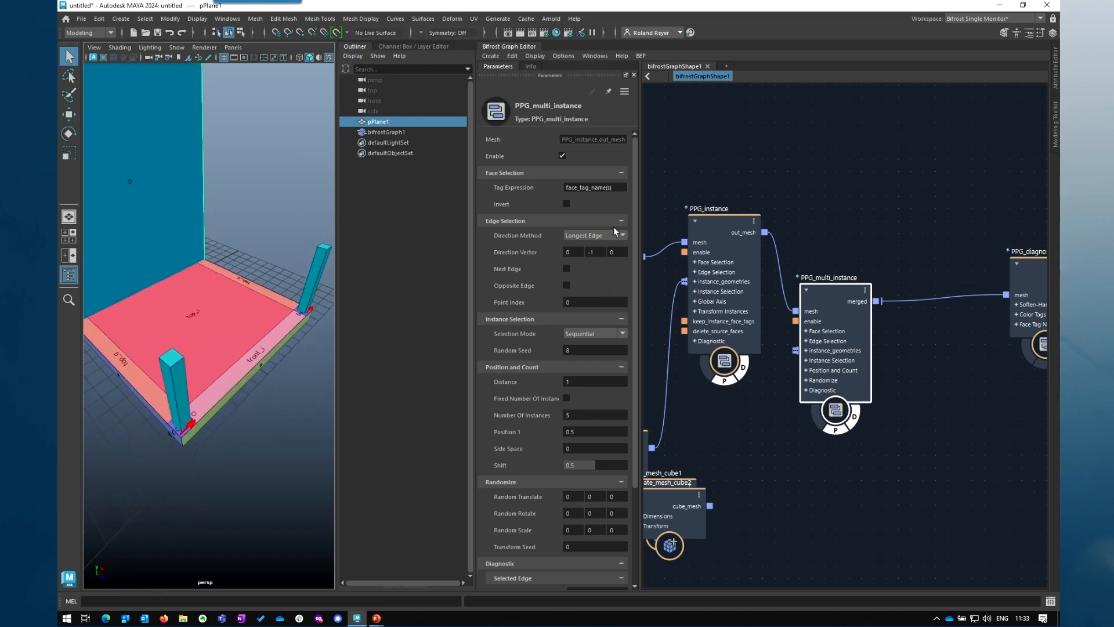
{"action": "left_click", "coordinate": [620, 188]}
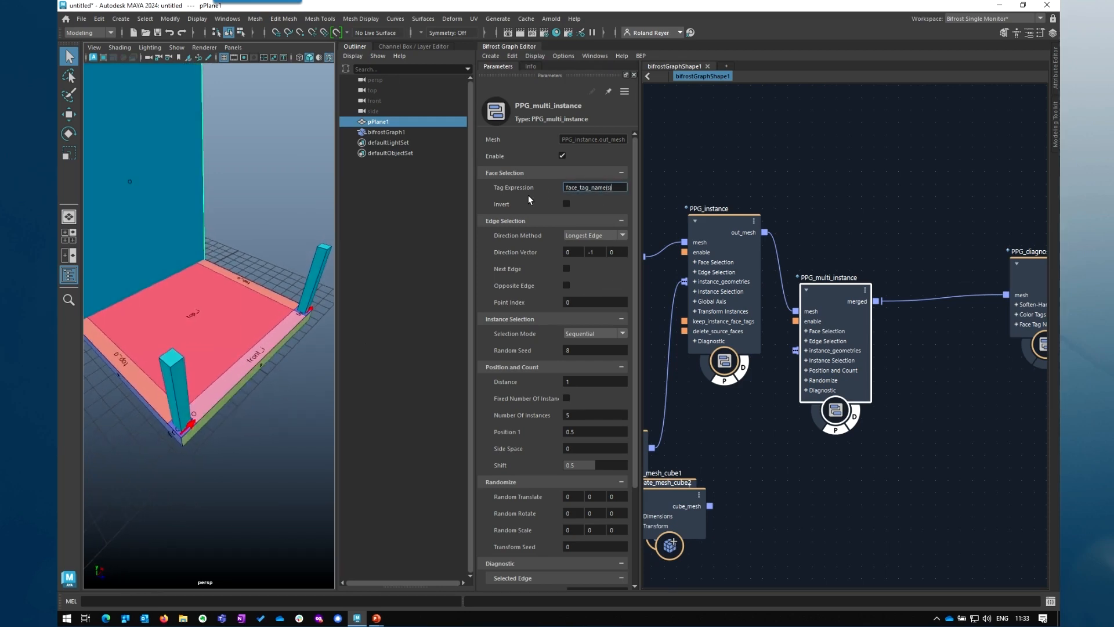
{"action": "triple_click", "coordinate": [620, 188]}
{"action": "type", "text": "front_i top_o"}
{"action": "key", "text": "Return"}
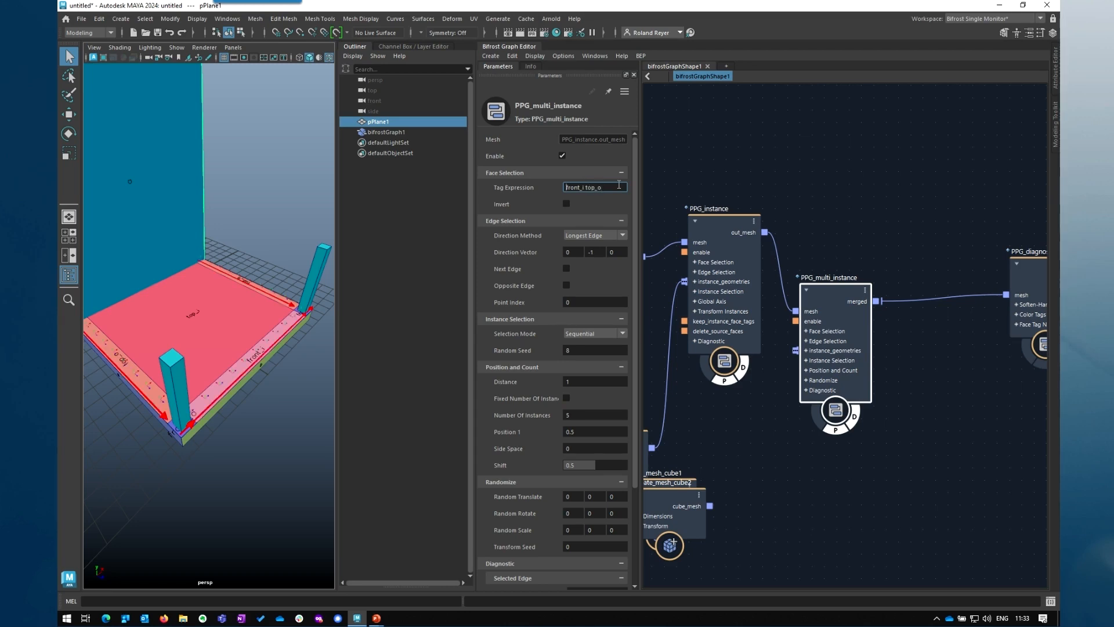
{"action": "left_click_drag", "start_coordinate": [174, 316], "coordinate": [196, 425], "text": "alt"}
{"action": "right_click_drag", "start_coordinate": [197, 425], "coordinate": [269, 439], "text": "alt"}
{"action": "left_click_drag", "start_coordinate": [268, 439], "coordinate": [279, 436], "text": "alt"}
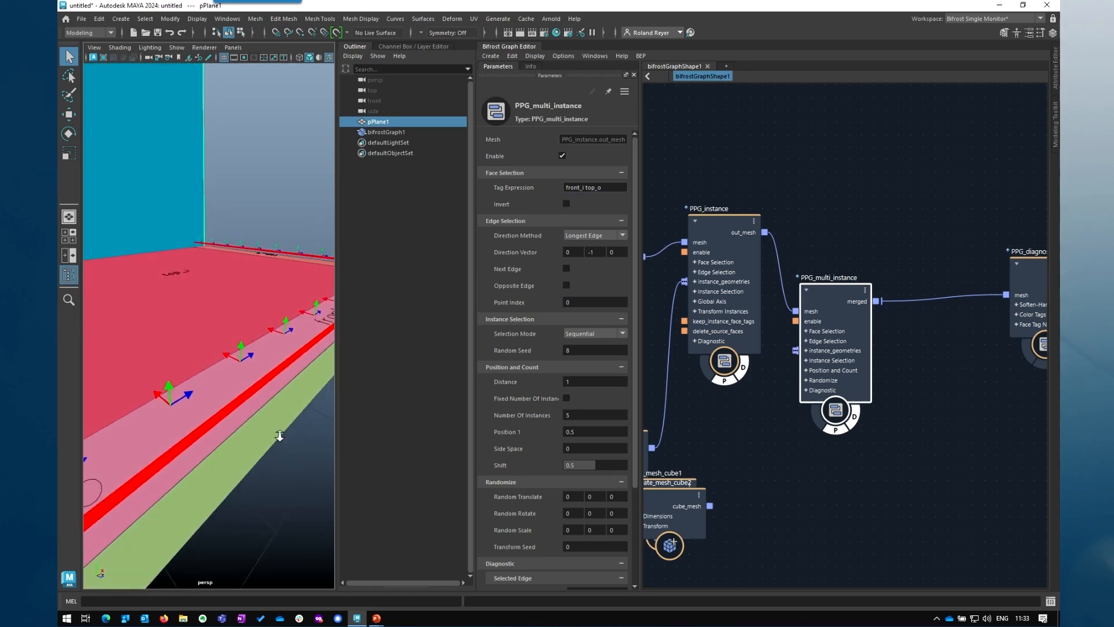
{"action": "right_click_drag", "start_coordinate": [279, 435], "coordinate": [269, 439], "text": "alt"}
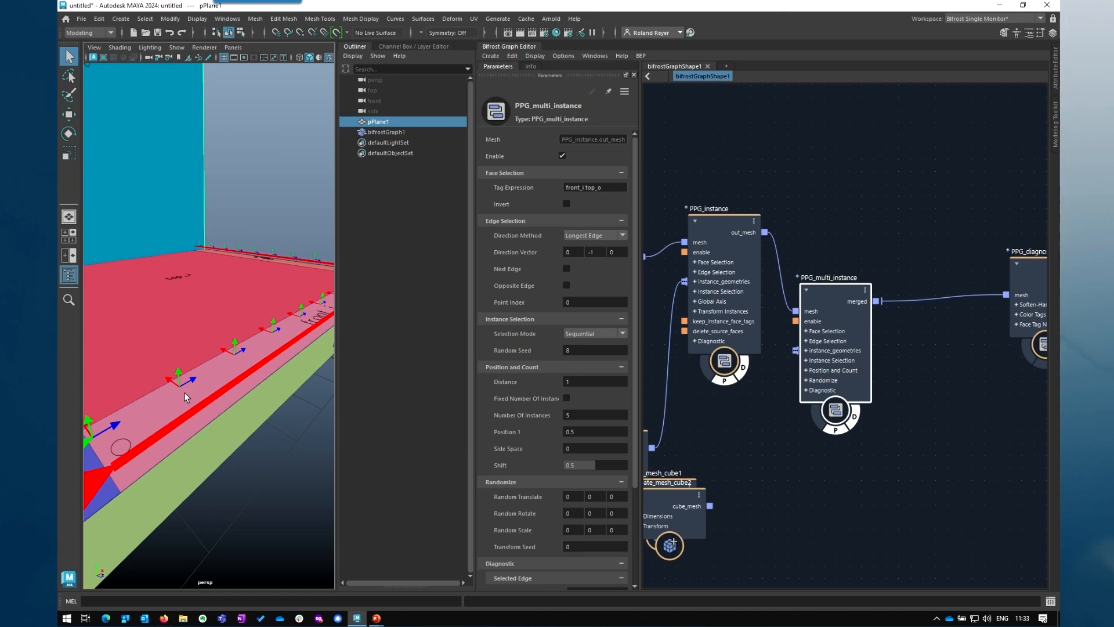
Line up PPG_multi_instance beside PPG_instance and connect create_mesh_cube2's cube_mesh to its instance_geometries
{"action": "left_click_drag", "start_coordinate": [821, 347], "coordinate": [837, 292]}
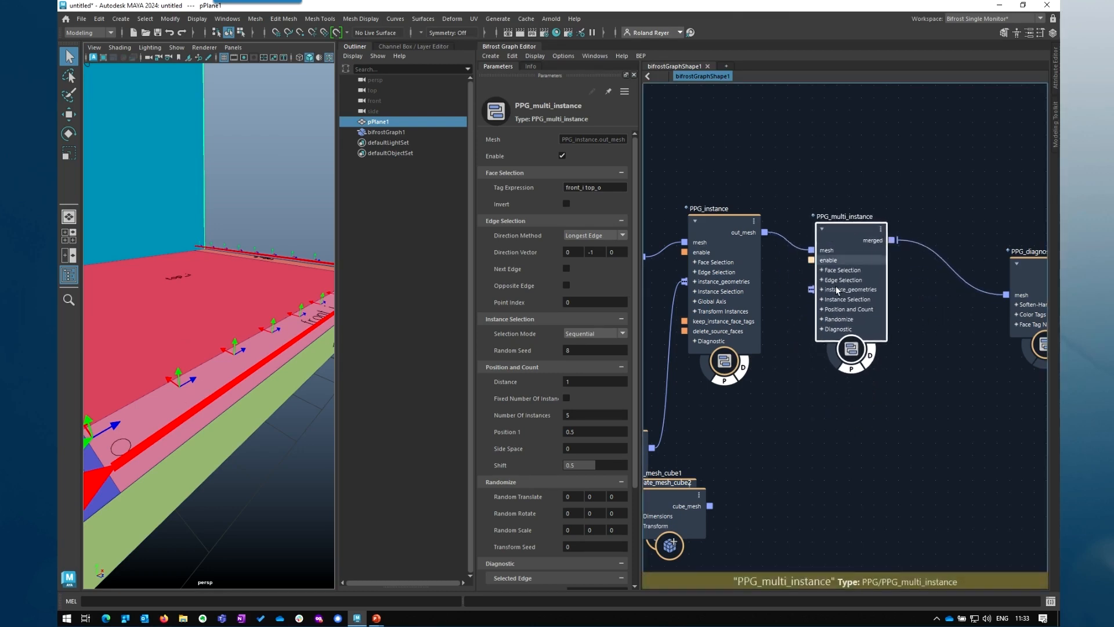
{"action": "left_click_drag", "start_coordinate": [680, 525], "coordinate": [813, 289]}
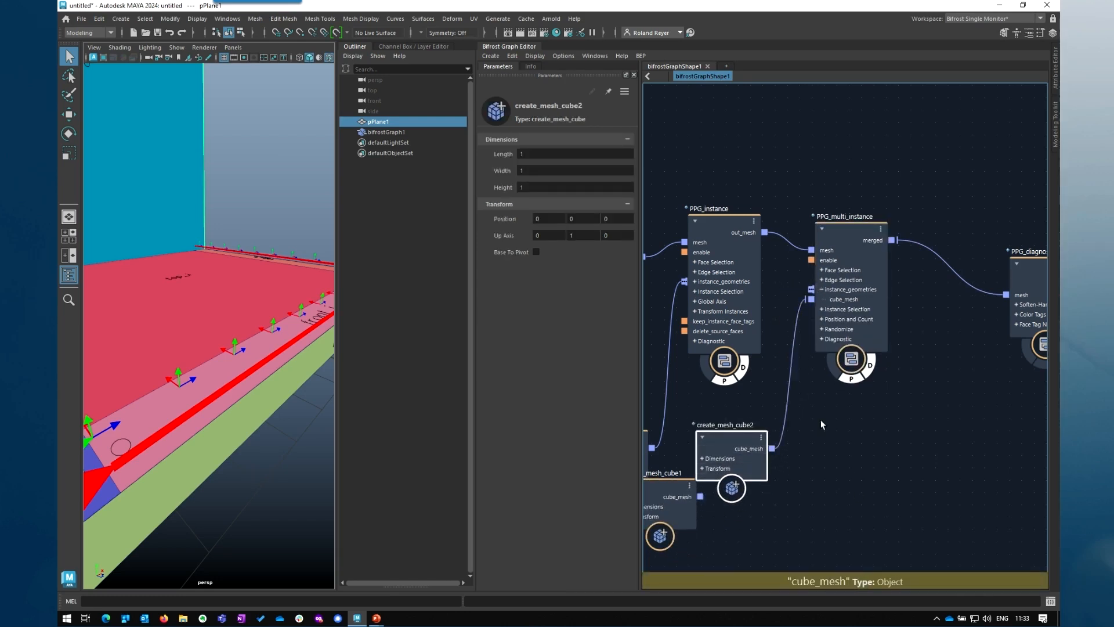
{"action": "left_click", "coordinate": [844, 227]}
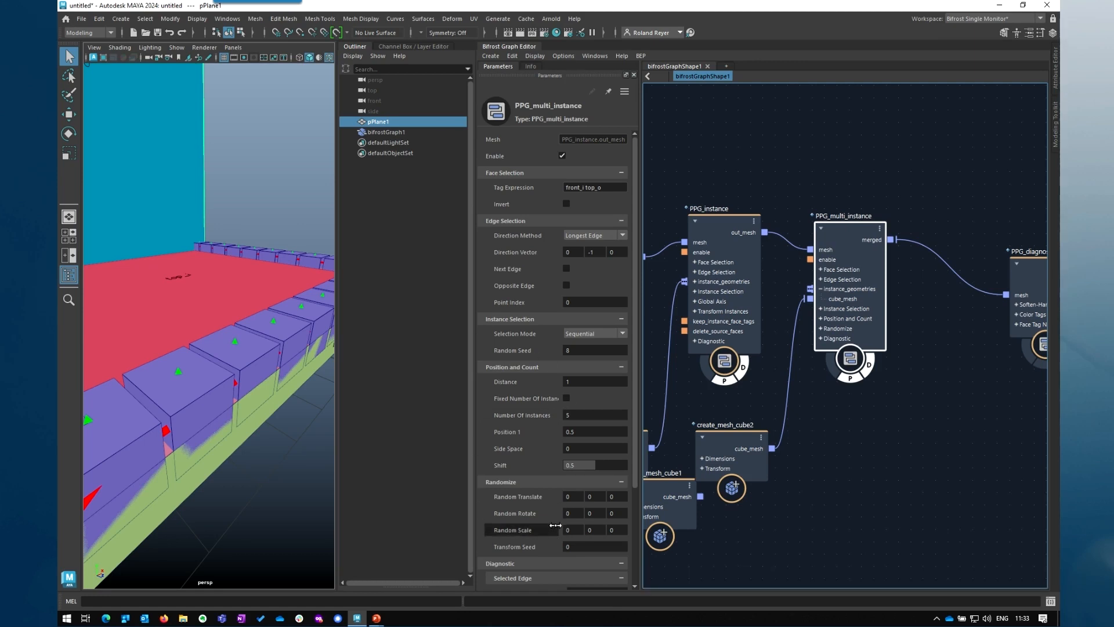
Give create_mesh_cube2 a height of 4.7 and reduce its length and width to 0.111
{"action": "left_click_drag", "start_coordinate": [726, 442], "coordinate": [730, 425]}
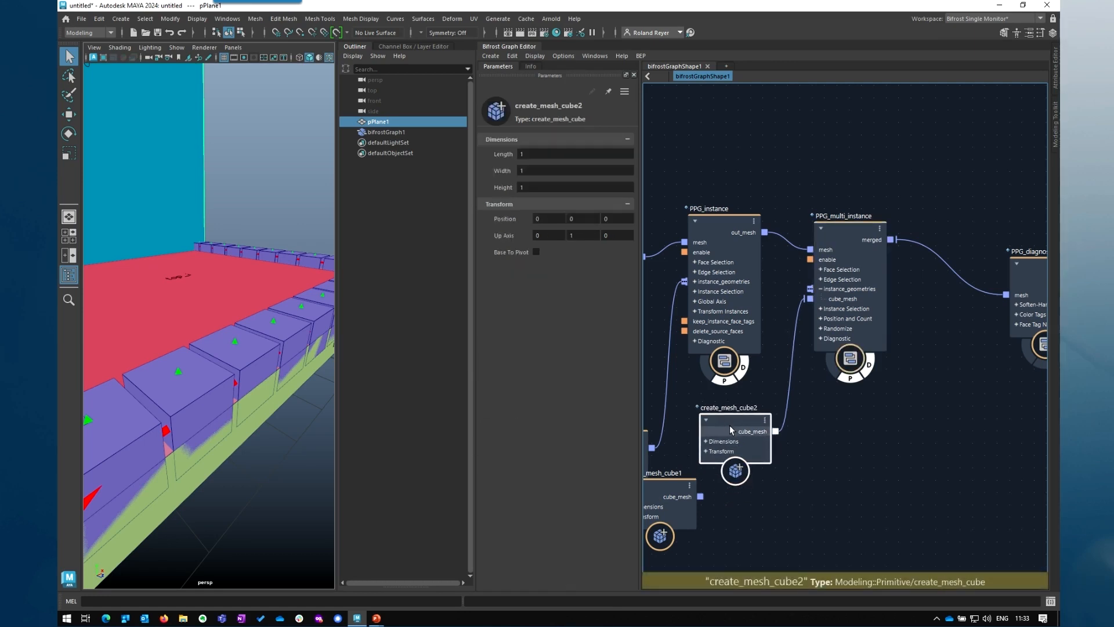
{"action": "left_click", "coordinate": [537, 189]}
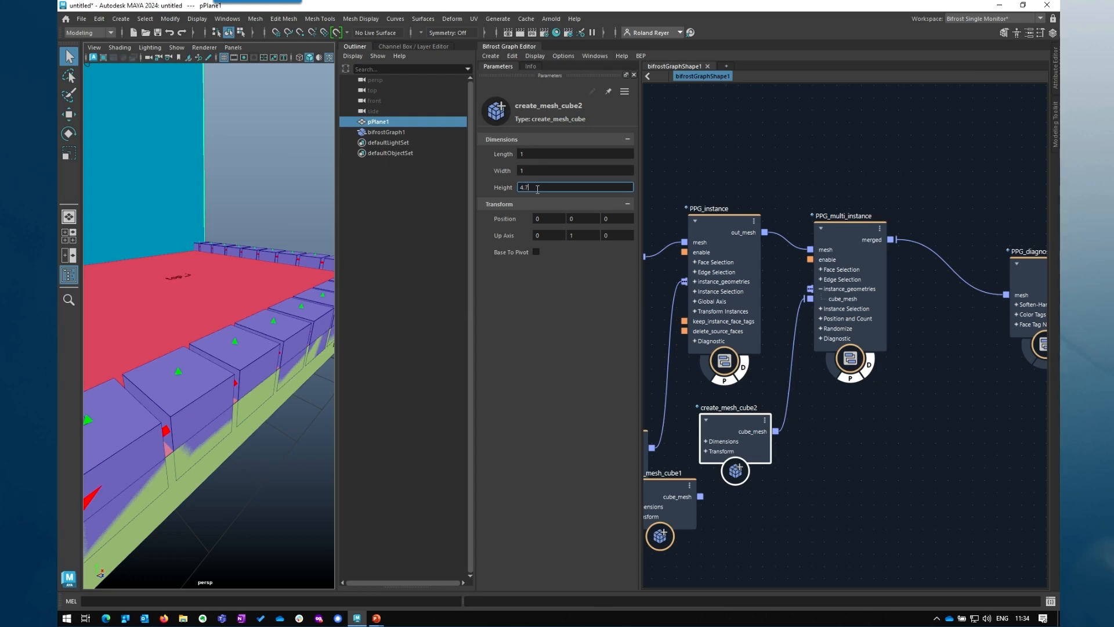
{"action": "type", "text": "4.7"}
{"action": "key", "text": "Return"}
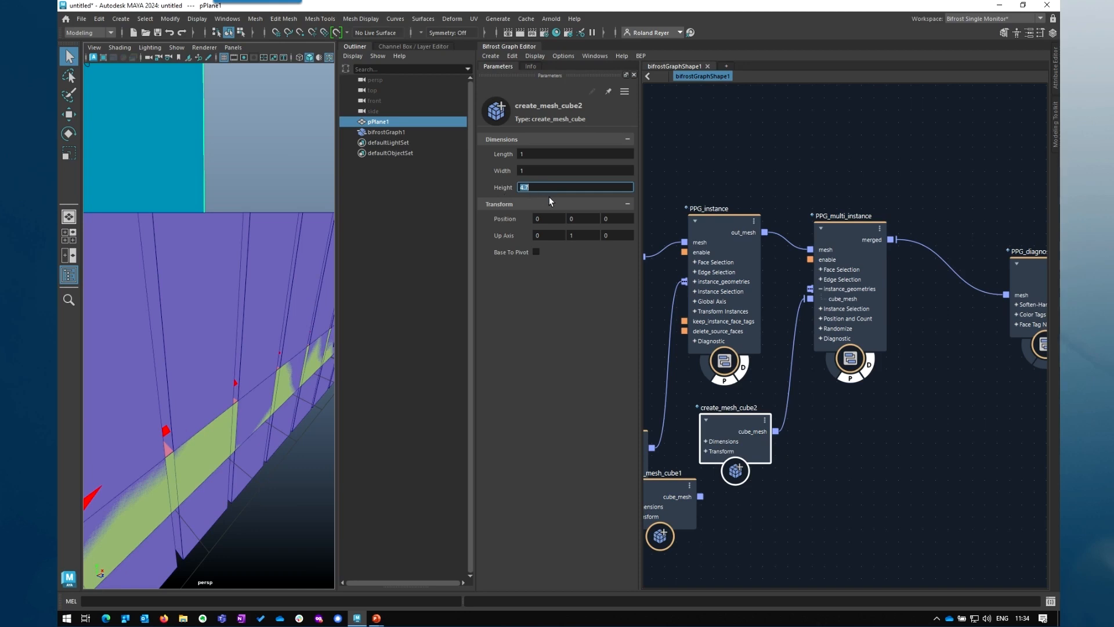
{"action": "left_click", "coordinate": [502, 154]}
{"action": "left_click_drag", "start_coordinate": [503, 172], "coordinate": [481, 174]}
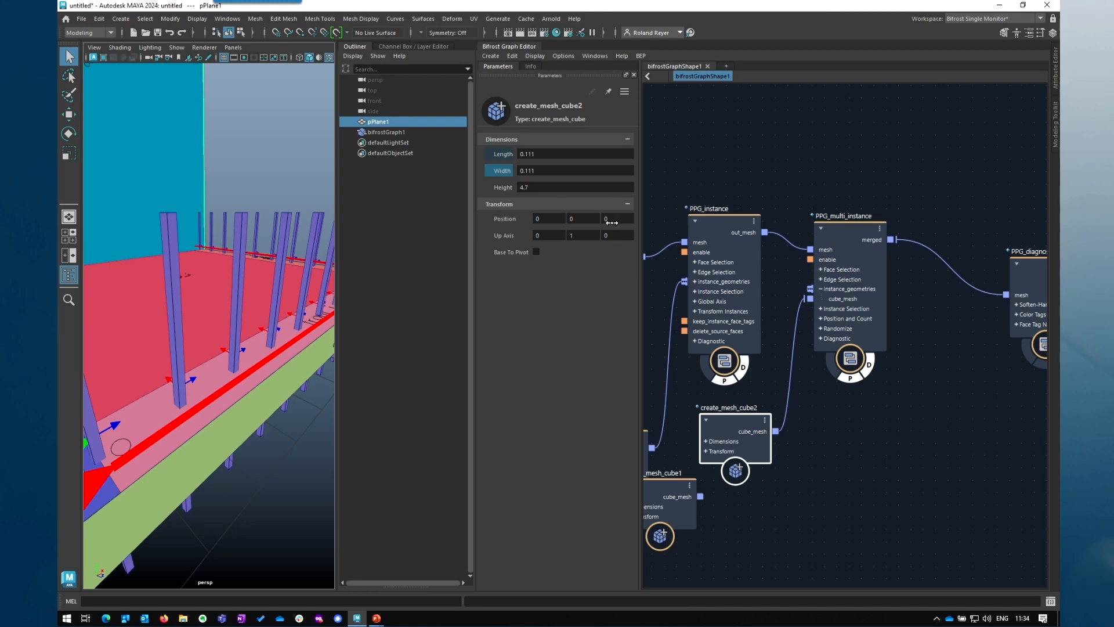
Set create_mesh_cube2's Y position to 2.35
{"action": "left_click", "coordinate": [584, 218]}
{"action": "type", "text": "2.35"}
{"action": "key", "text": "Return"}
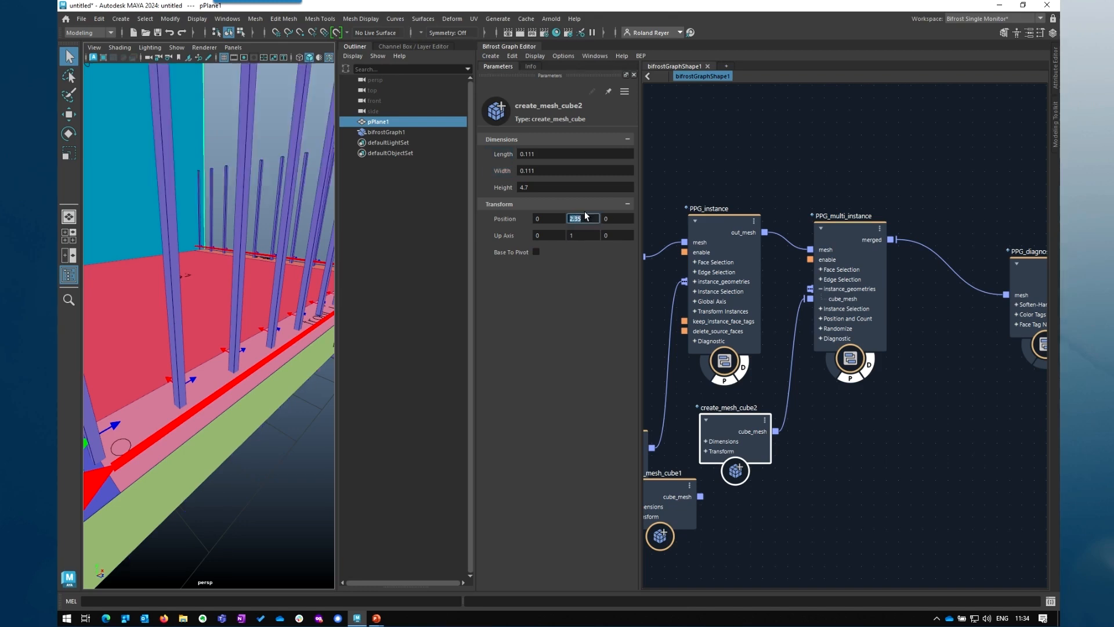
Turn off the proxy and diagnostic displays of PPG_instance and PPG_multi_instance
{"action": "right_click_drag", "start_coordinate": [243, 417], "coordinate": [180, 419], "text": "alt"}
{"action": "left_click_drag", "start_coordinate": [179, 419], "coordinate": [151, 431], "text": "alt"}
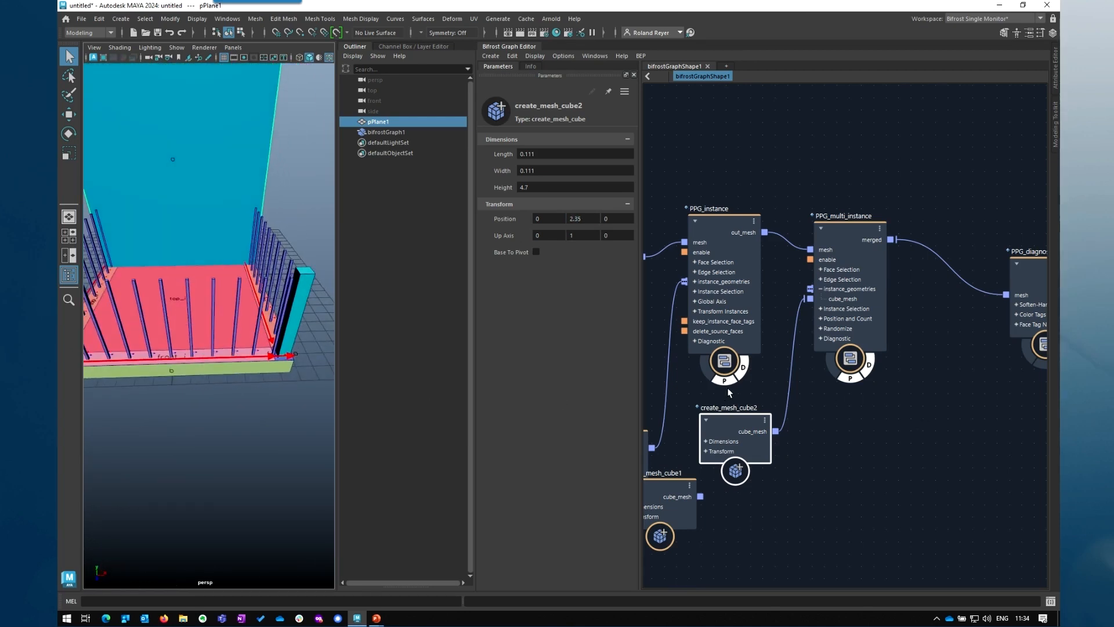
{"action": "left_click", "coordinate": [746, 378]}
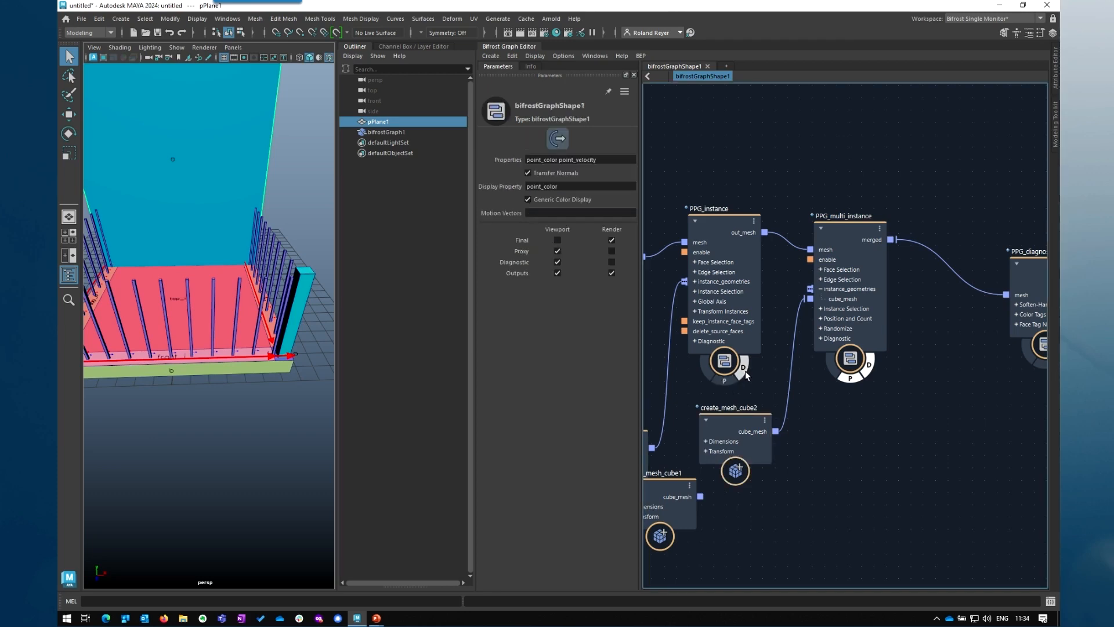
{"action": "left_click", "coordinate": [866, 370]}
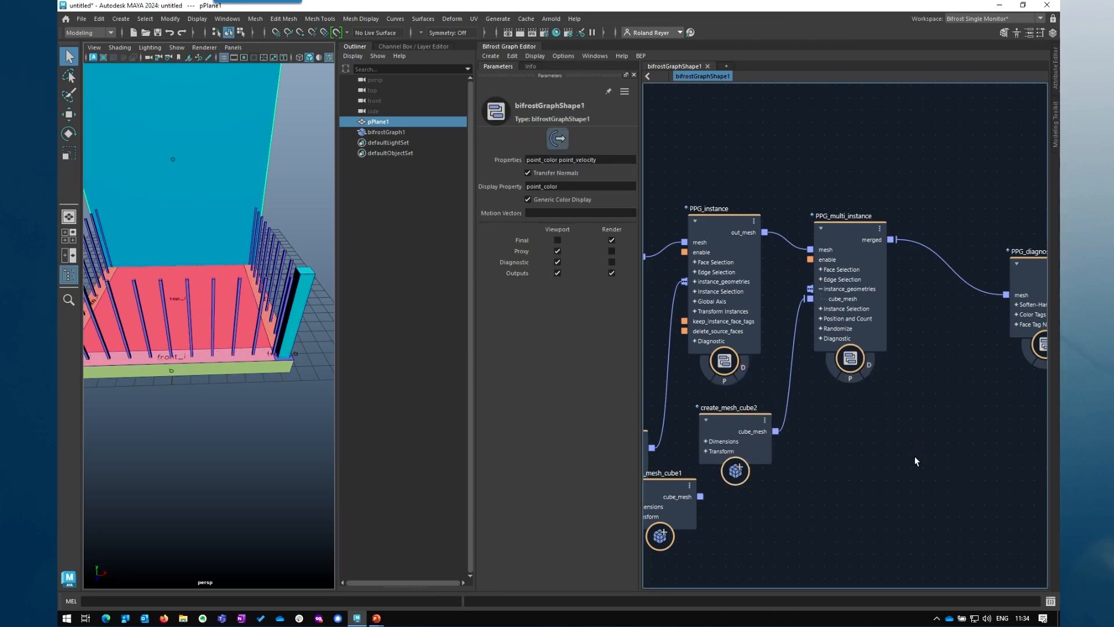
Make room after PPG_multi_instance, insert another PPG_instance node into its connection to PPG_diagnostic, and line it up in the row
{"action": "middle_click_drag", "start_coordinate": [954, 479], "coordinate": [756, 485], "text": "alt"}
{"action": "left_click_drag", "start_coordinate": [865, 248], "coordinate": [948, 325]}
{"action": "left_click_drag", "start_coordinate": [844, 313], "coordinate": [1057, 286]}
{"action": "left_click_drag", "start_coordinate": [776, 203], "coordinate": [800, 318]}
{"action": "key", "text": "Tab"}
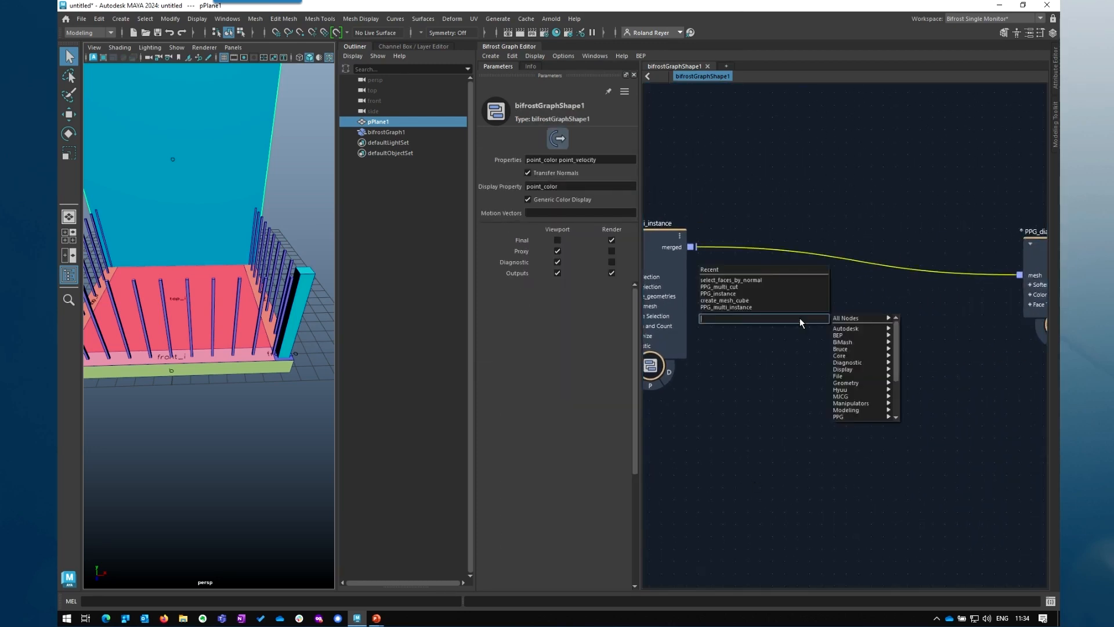
{"action": "type", "text": "ppgi"}
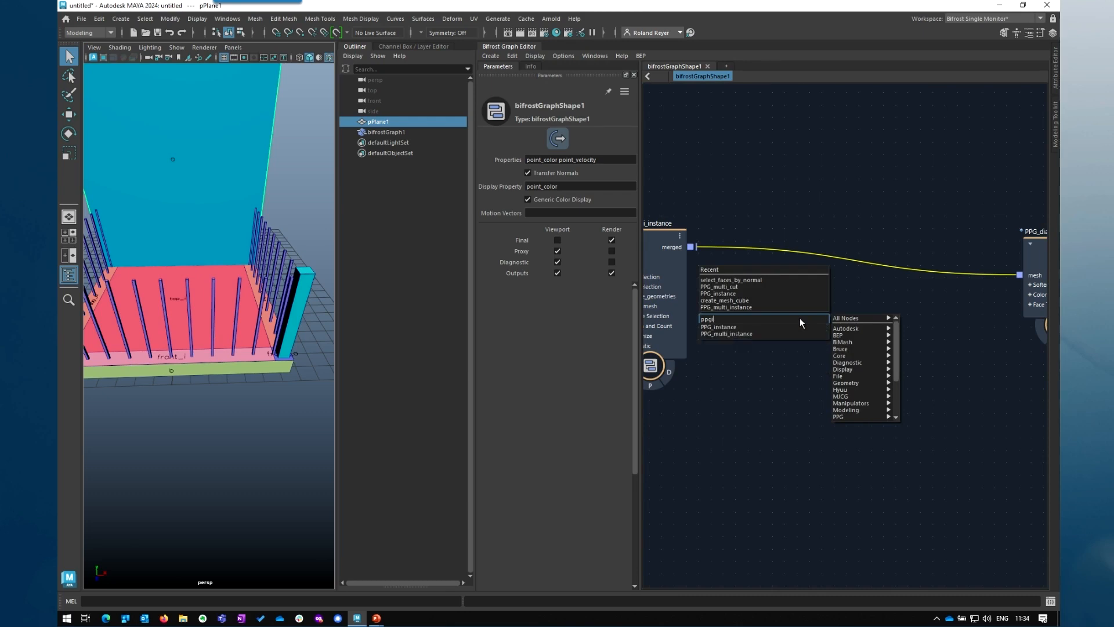
{"action": "key", "text": "Return"}
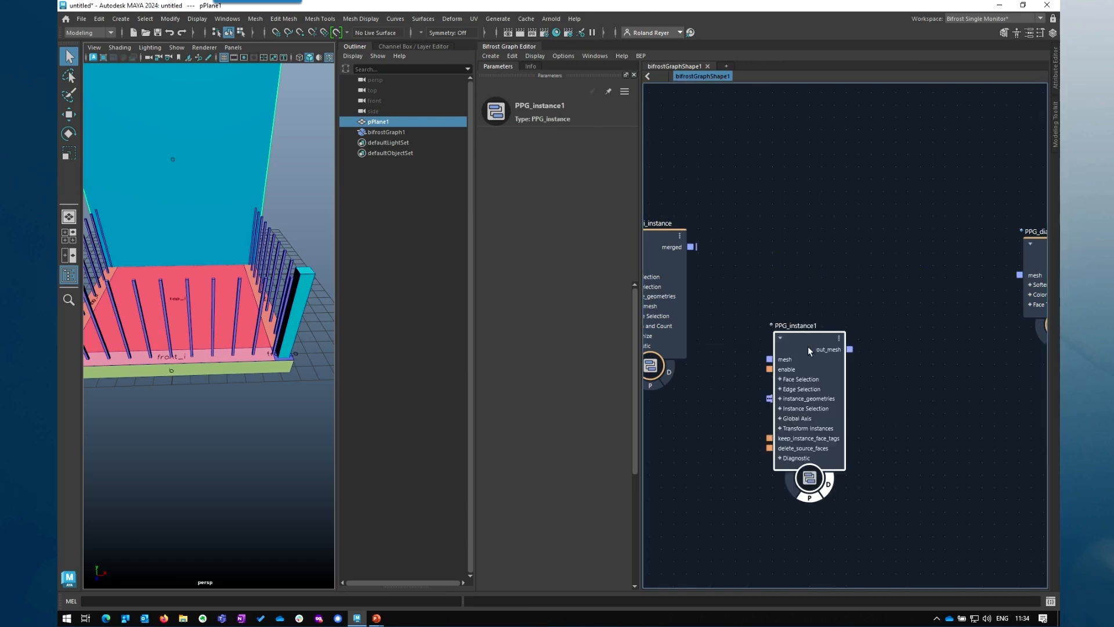
{"action": "left_click_drag", "start_coordinate": [808, 346], "coordinate": [784, 232]}
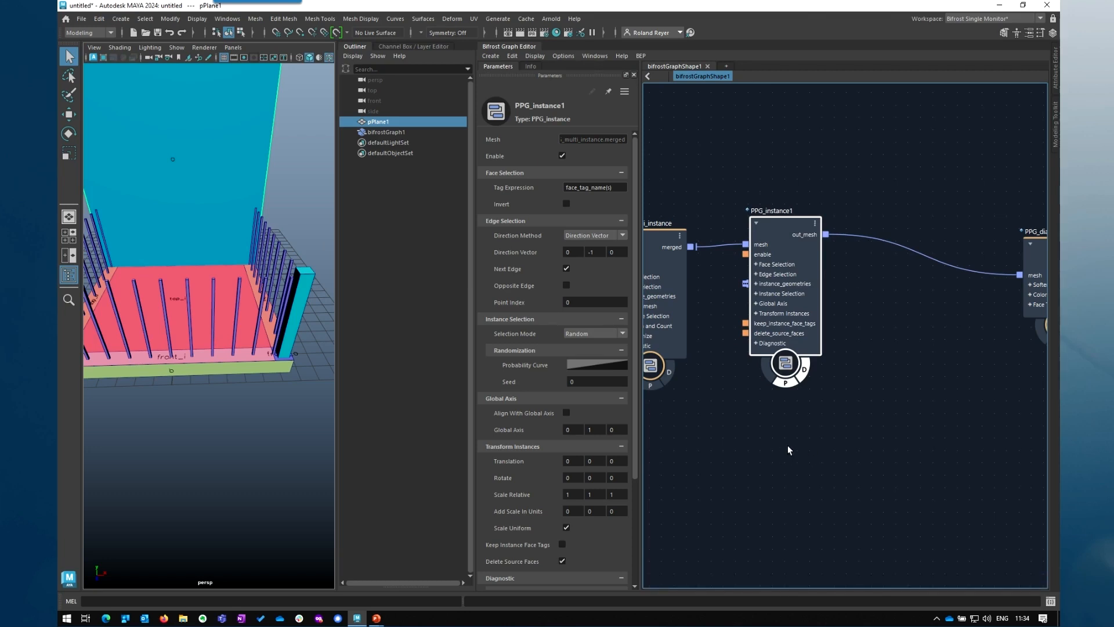
{"action": "left_click", "coordinate": [657, 238]}
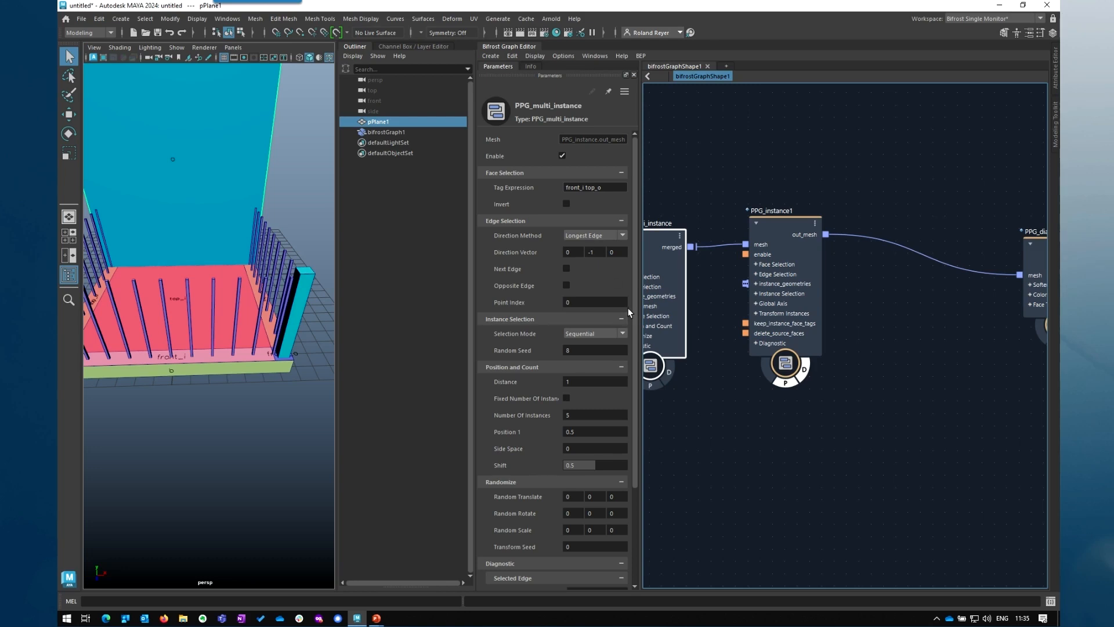
{"action": "left_click", "coordinate": [782, 220]}
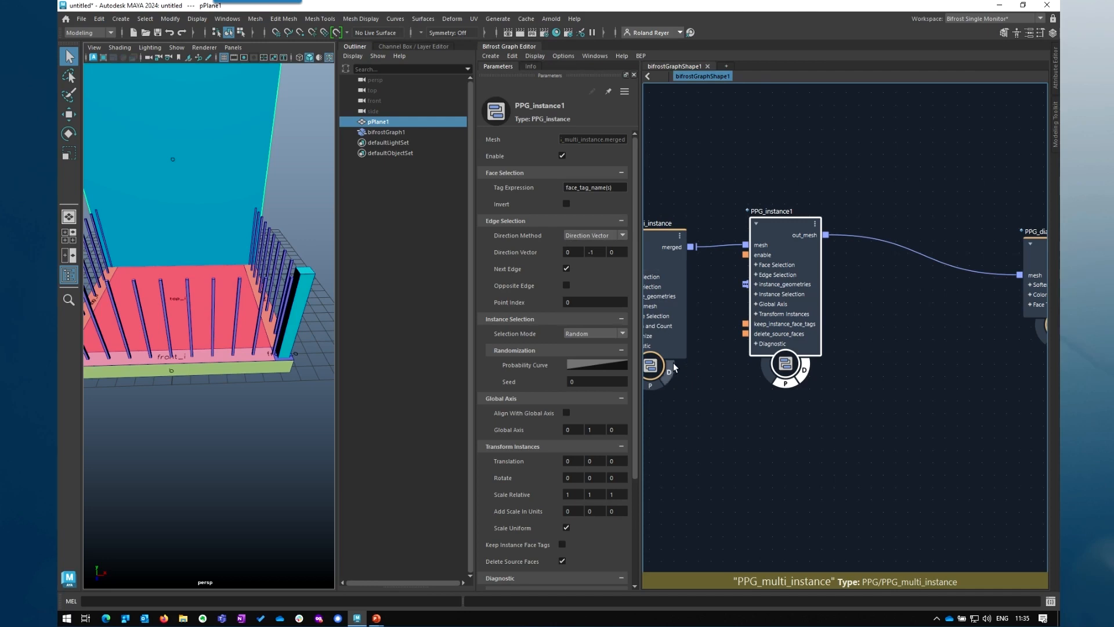
Move create_mesh_cube1 below PPG_multi_instance and connect its cube_mesh output to PPG_instance1's instance_geometries input
{"action": "middle_click_drag", "start_coordinate": [716, 472], "coordinate": [917, 369]}
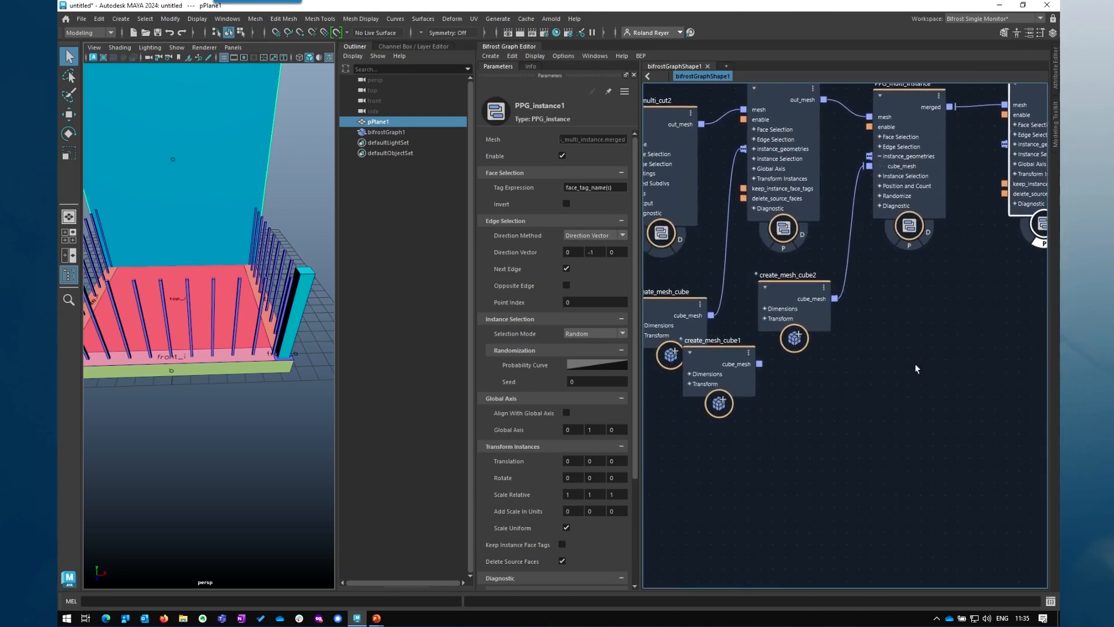
{"action": "left_click_drag", "start_coordinate": [732, 368], "coordinate": [918, 305]}
{"action": "middle_click_drag", "start_coordinate": [1006, 363], "coordinate": [802, 433]}
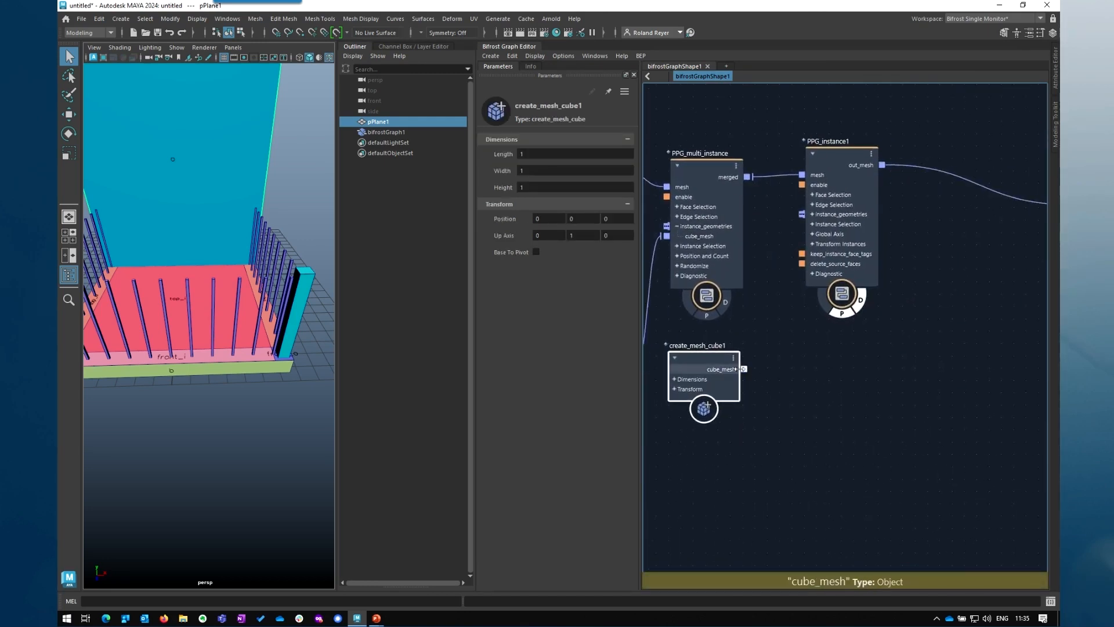
{"action": "left_click_drag", "start_coordinate": [744, 369], "coordinate": [802, 215]}
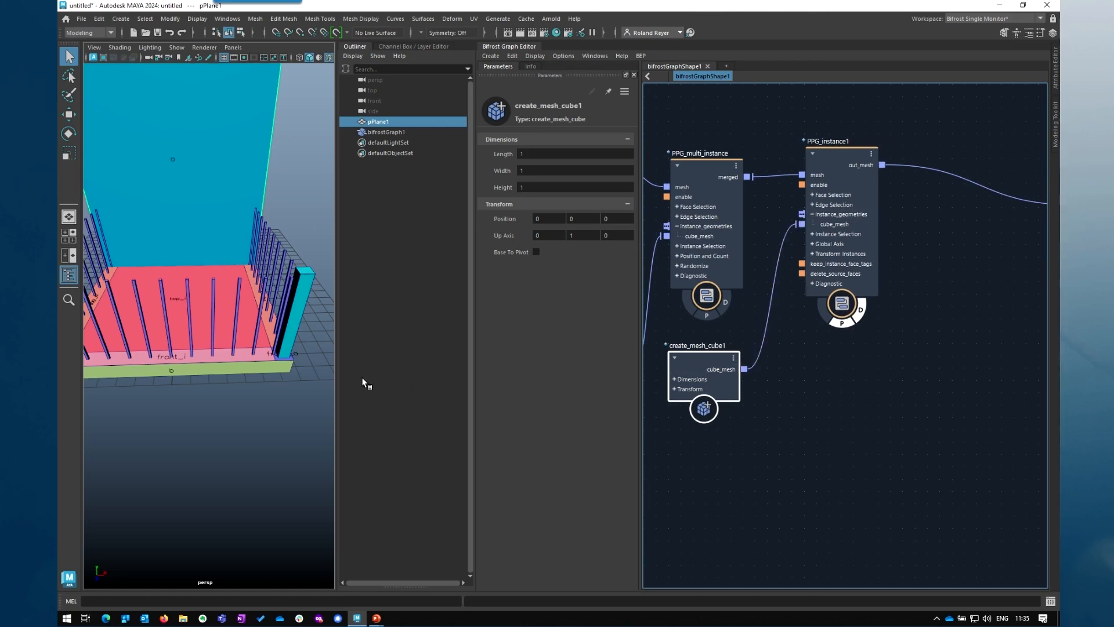
Copy the tag expression "front_i top_o" from PPG_multi_instance into PPG_instance1's face selection
{"action": "left_click", "coordinate": [706, 169]}
{"action": "left_click", "coordinate": [610, 187]}
{"action": "left_click_drag", "start_coordinate": [610, 187], "coordinate": [548, 184]}
{"action": "key", "text": "ctrl+c"}
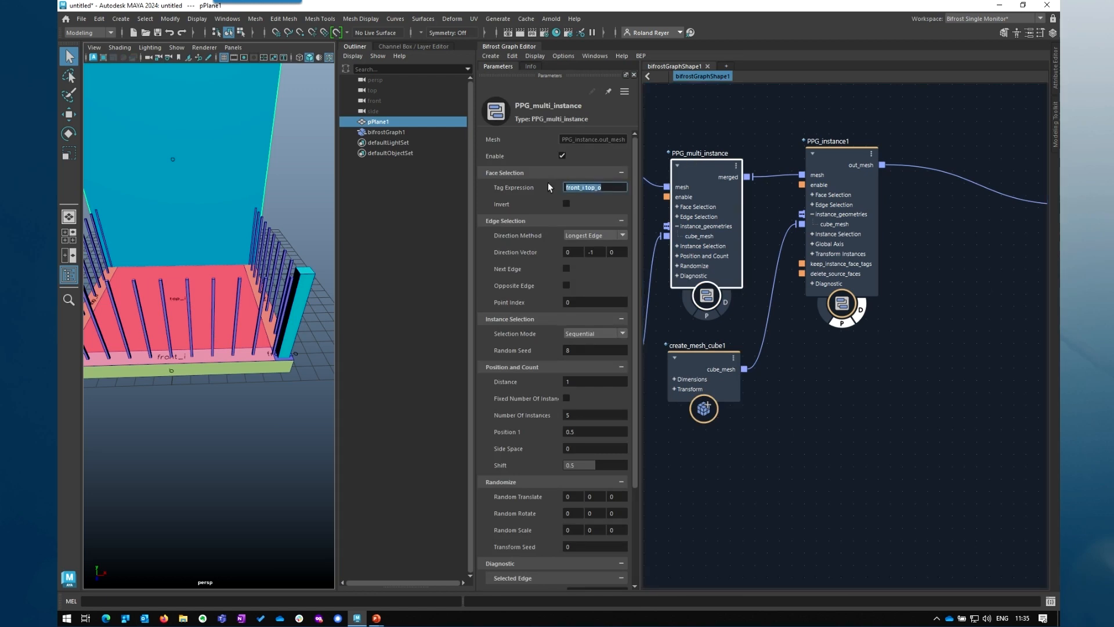
{"action": "left_click", "coordinate": [857, 156]}
{"action": "left_click", "coordinate": [622, 188]}
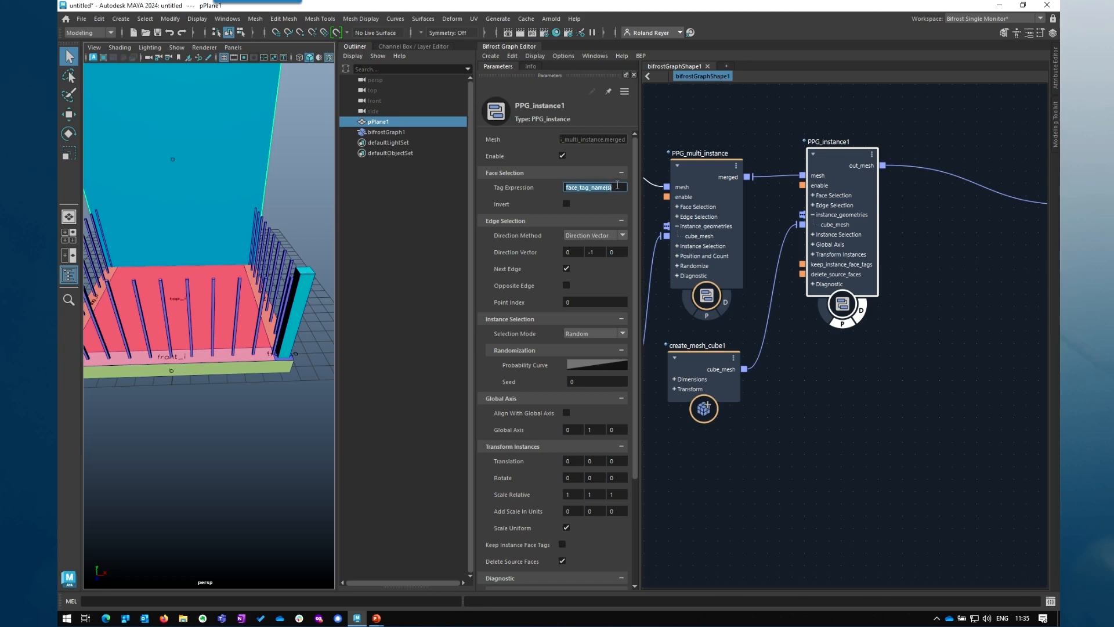
{"action": "key", "text": "ctrl+v"}
{"action": "key", "text": "Return"}
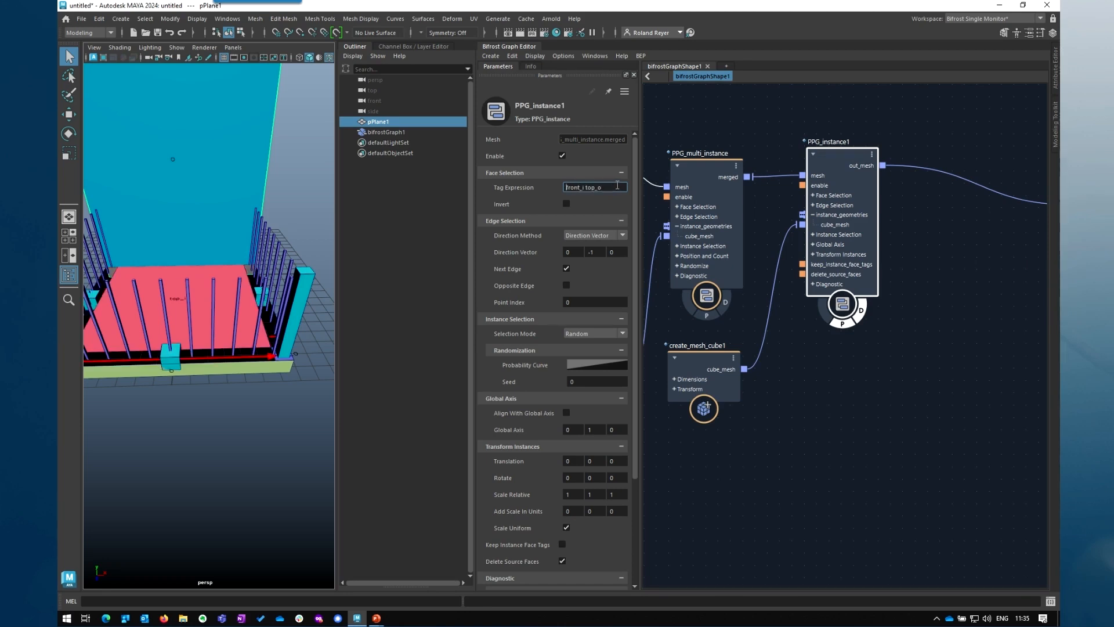
Turn off Delete Source Faces and Scale Uniform for PPG_instance1
{"action": "left_click", "coordinate": [562, 561]}
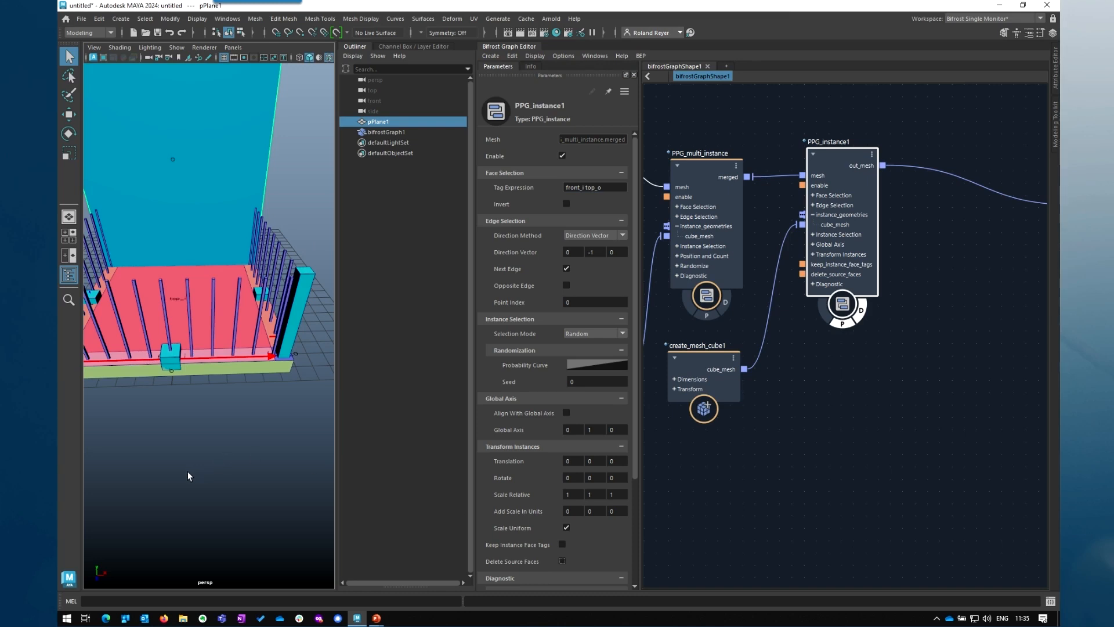
{"action": "left_click_drag", "start_coordinate": [194, 476], "coordinate": [236, 438], "text": "alt"}
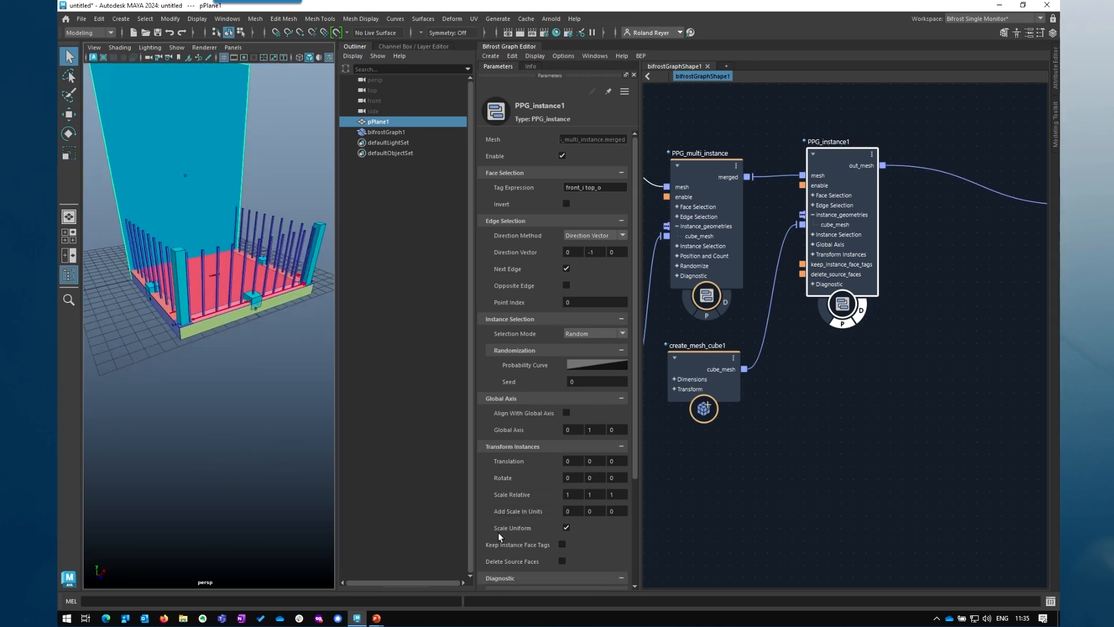
{"action": "left_click", "coordinate": [567, 527]}
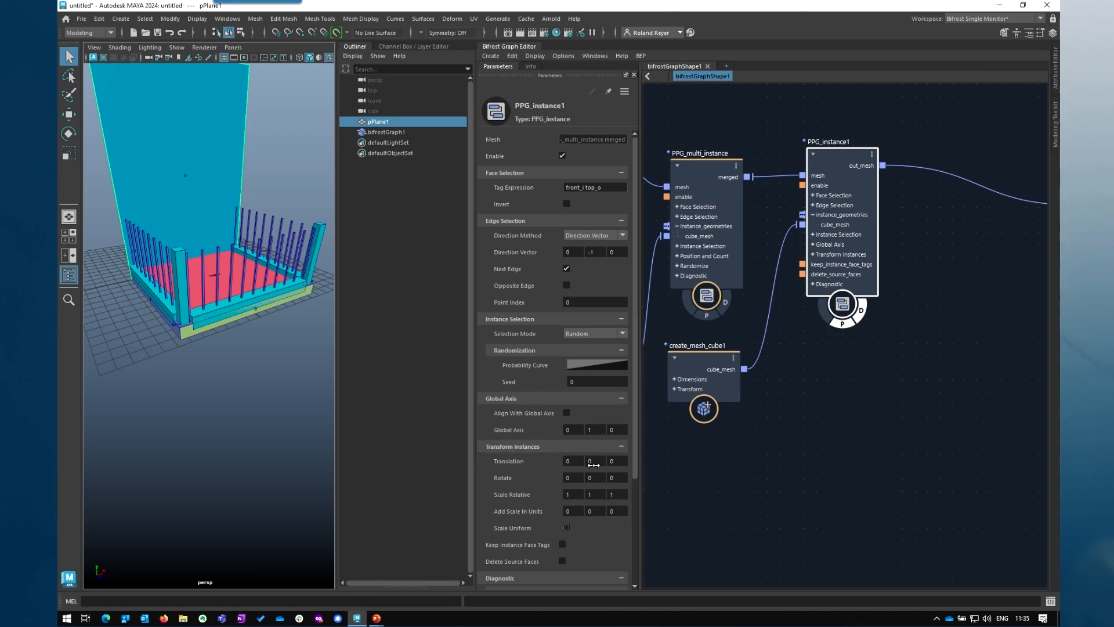
Raise PPG_instance1's cubes to the top of the posts with a Z translation of 4.7
{"action": "left_click_drag", "start_coordinate": [618, 463], "coordinate": [115, 392]}
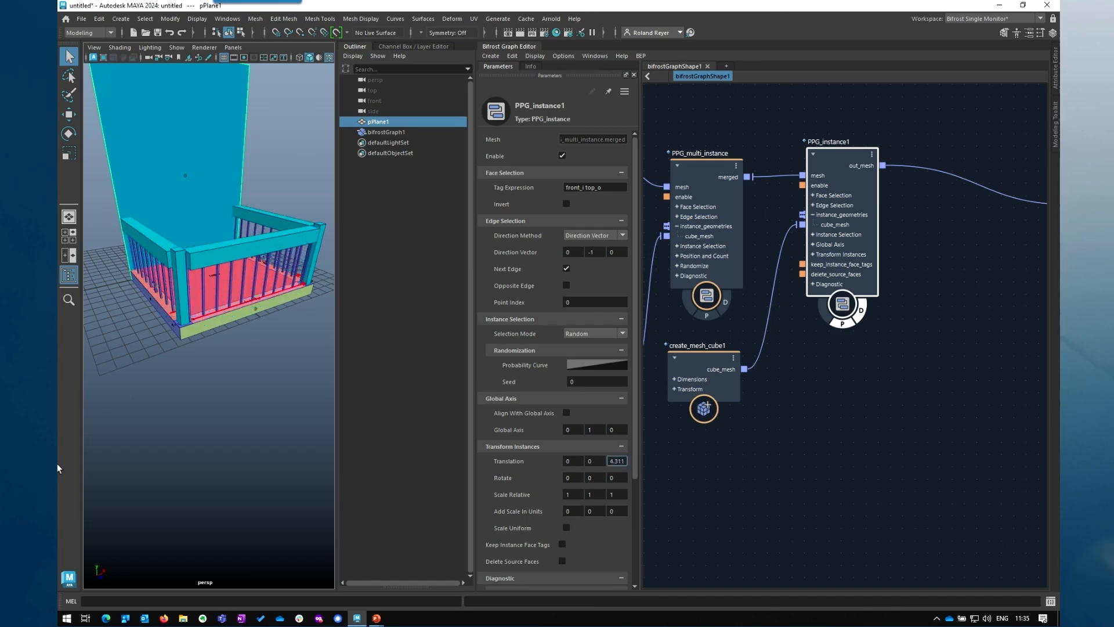
{"action": "double_click", "coordinate": [619, 461]}
{"action": "type", "text": "4.7"}
{"action": "key", "text": "Return"}
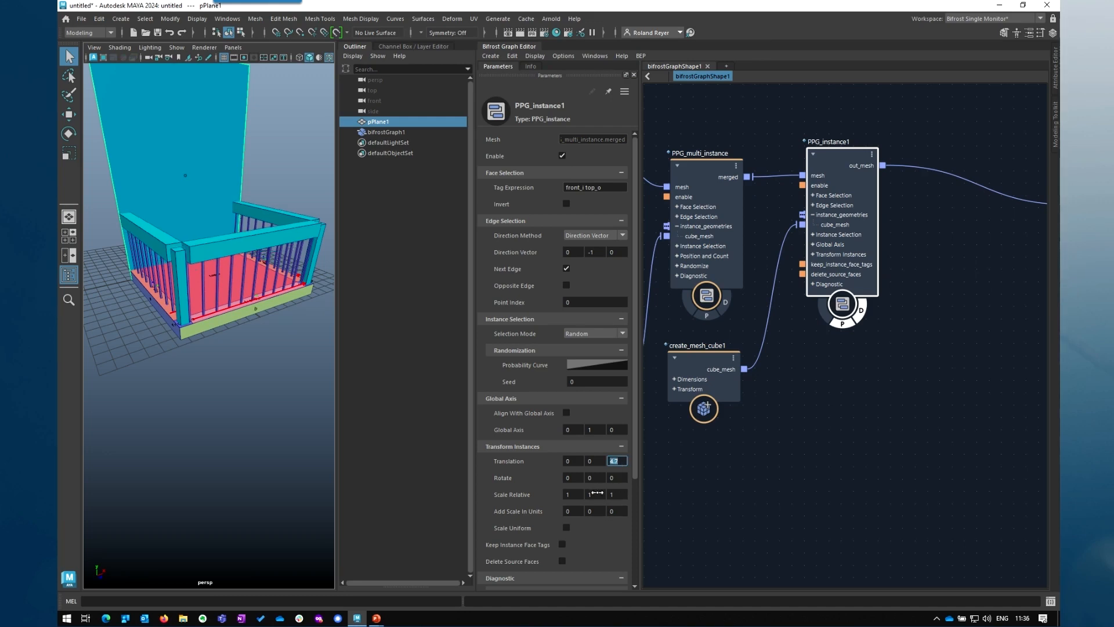
Reduce PPG_instance1's relative scale to 0.268 in X and 0.269 in Z, and check the rails
{"action": "left_click_drag", "start_coordinate": [622, 494], "coordinate": [625, 494]}
{"action": "left_click_drag", "start_coordinate": [558, 493], "coordinate": [543, 493]}
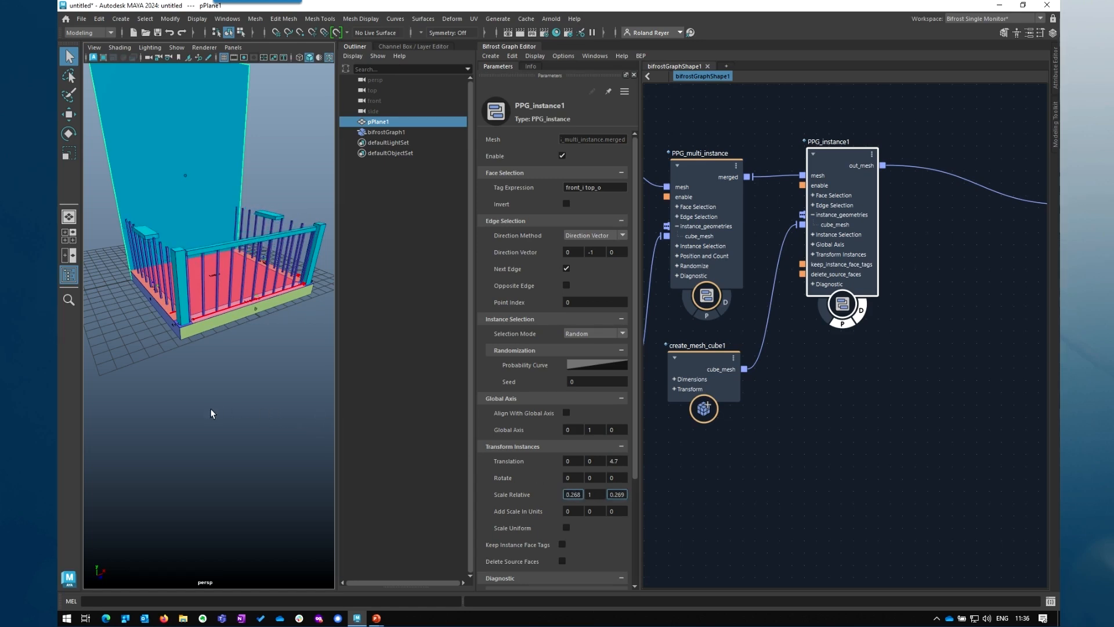
{"action": "left_click_drag", "start_coordinate": [212, 414], "coordinate": [254, 413], "text": "alt"}
{"action": "right_click_drag", "start_coordinate": [193, 418], "coordinate": [214, 427], "text": "alt"}
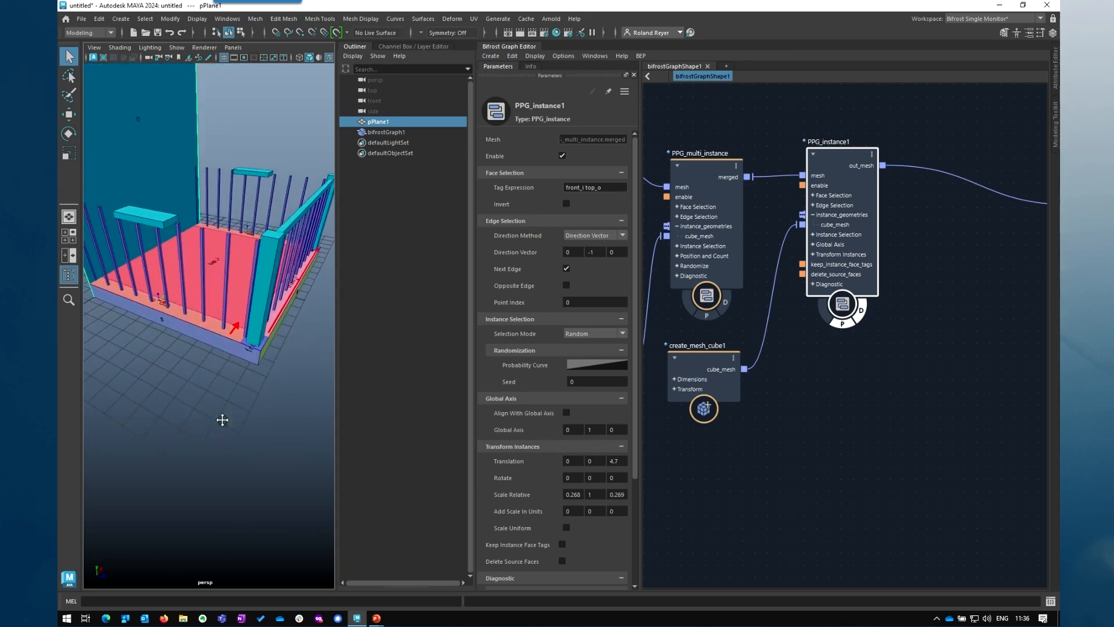
{"action": "middle_click_drag", "start_coordinate": [222, 420], "coordinate": [220, 444], "text": "alt"}
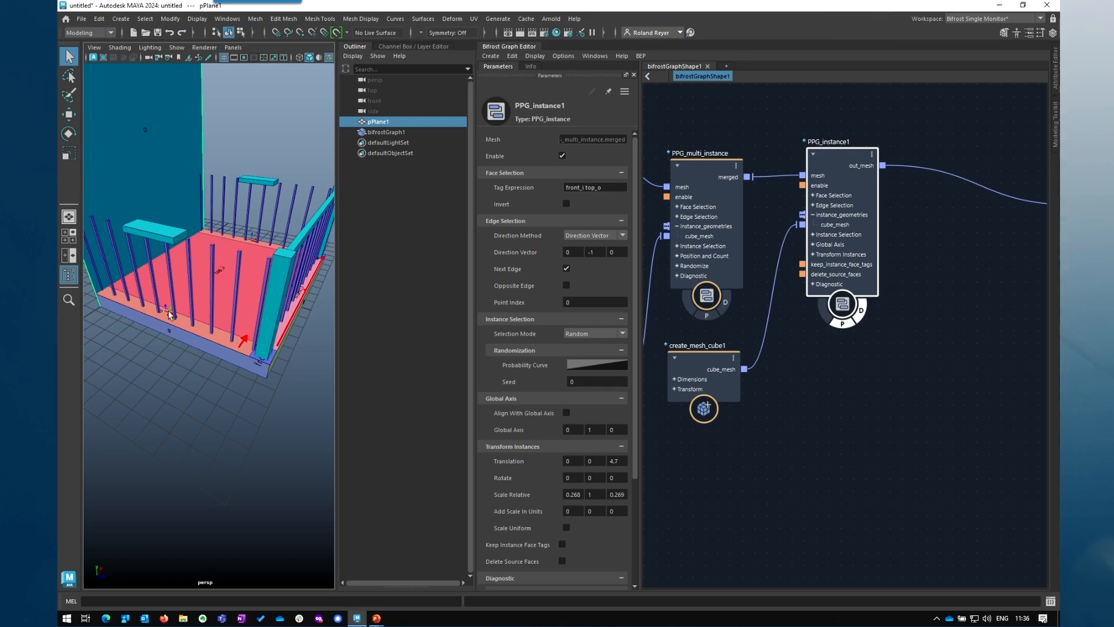
Set PPG_instance1's direction method to Longest Edge and its relative X and Z scale to 1
{"action": "left_click", "coordinate": [599, 237]}
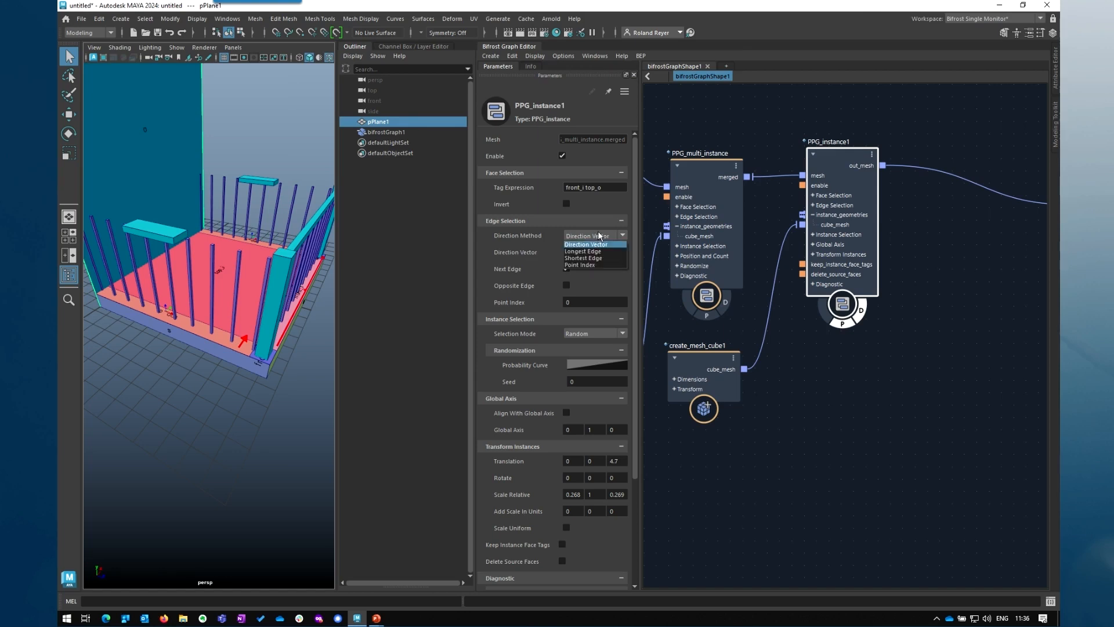
{"action": "left_click", "coordinate": [604, 252]}
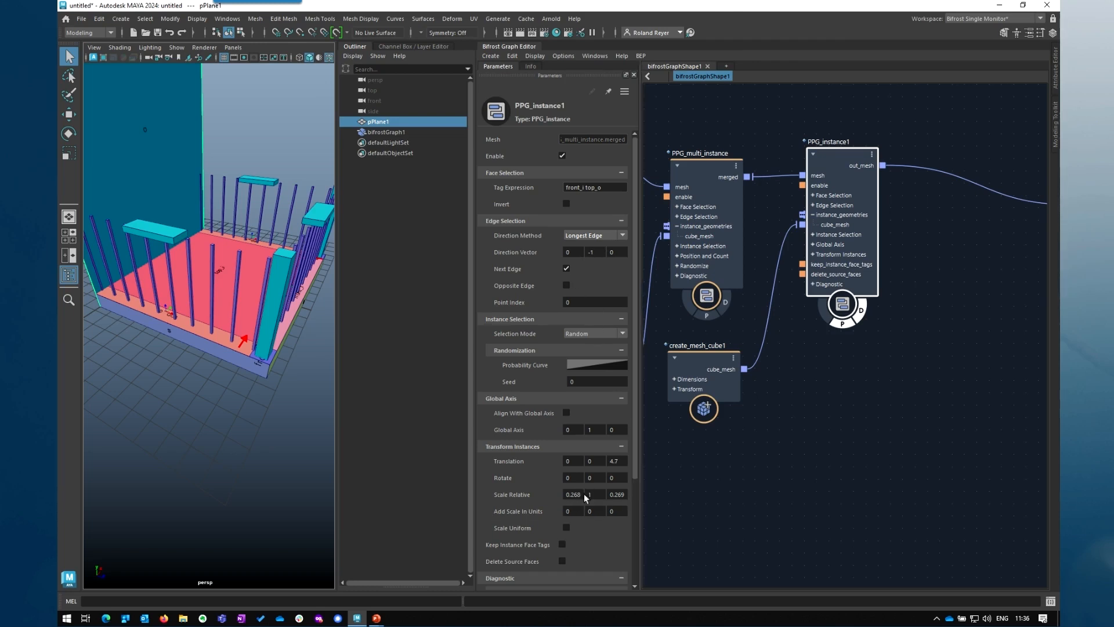
{"action": "left_click", "coordinate": [573, 495]}
{"action": "type", "text": "1"}
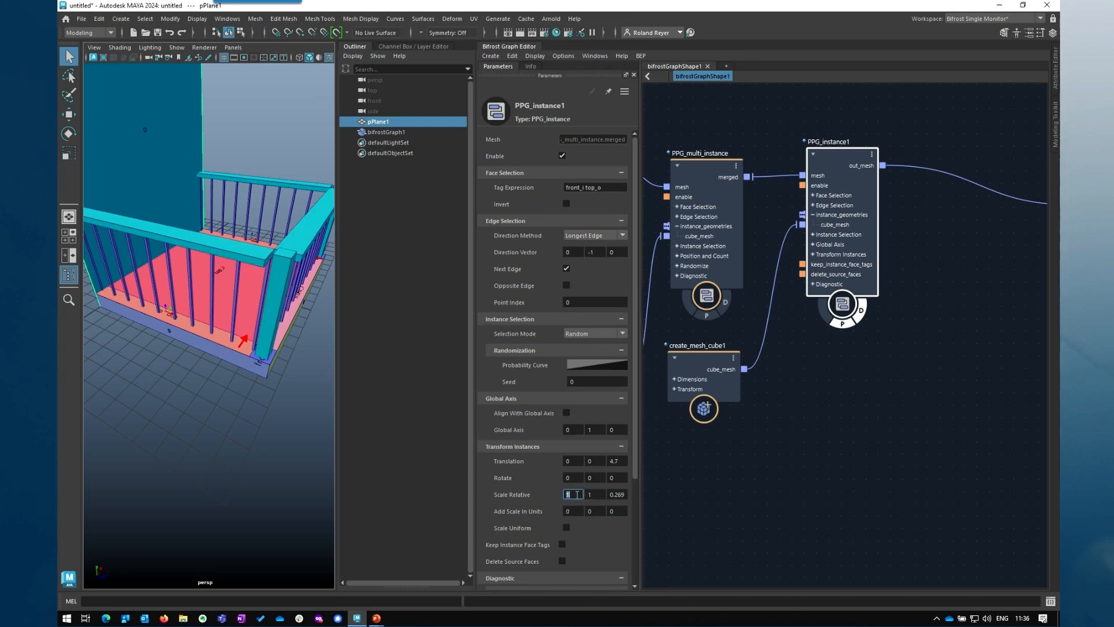
{"action": "left_click", "coordinate": [617, 495]}
{"action": "type", "text": "1"}
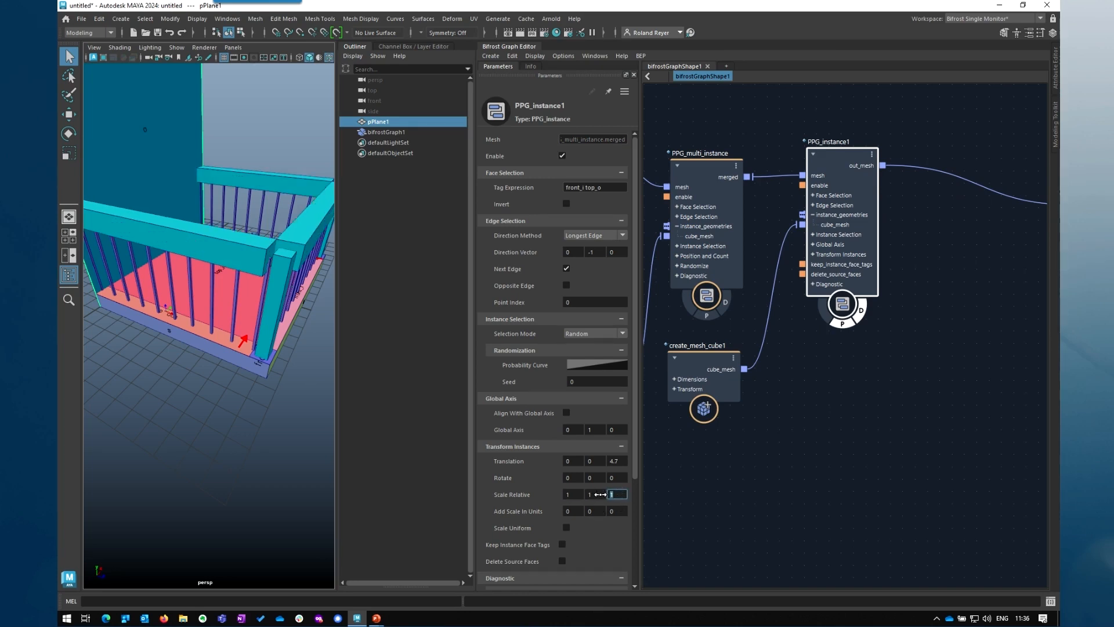
Thin the rails by setting PPG_instance1's relative Y and Z scale to 0.22, and inspect the corner post
{"action": "left_click_drag", "start_coordinate": [600, 494], "coordinate": [585, 499]}
{"action": "left_click_drag", "start_coordinate": [244, 472], "coordinate": [179, 476], "text": "alt"}
{"action": "middle_click_drag", "start_coordinate": [231, 410], "coordinate": [148, 405], "text": "alt"}
{"action": "right_click_drag", "start_coordinate": [142, 415], "coordinate": [162, 425], "text": "alt"}
{"action": "middle_click_drag", "start_coordinate": [169, 406], "coordinate": [247, 413], "text": "alt"}
{"action": "left_click_drag", "start_coordinate": [232, 419], "coordinate": [200, 418], "text": "alt"}
{"action": "right_click_drag", "start_coordinate": [194, 417], "coordinate": [224, 421], "text": "alt"}
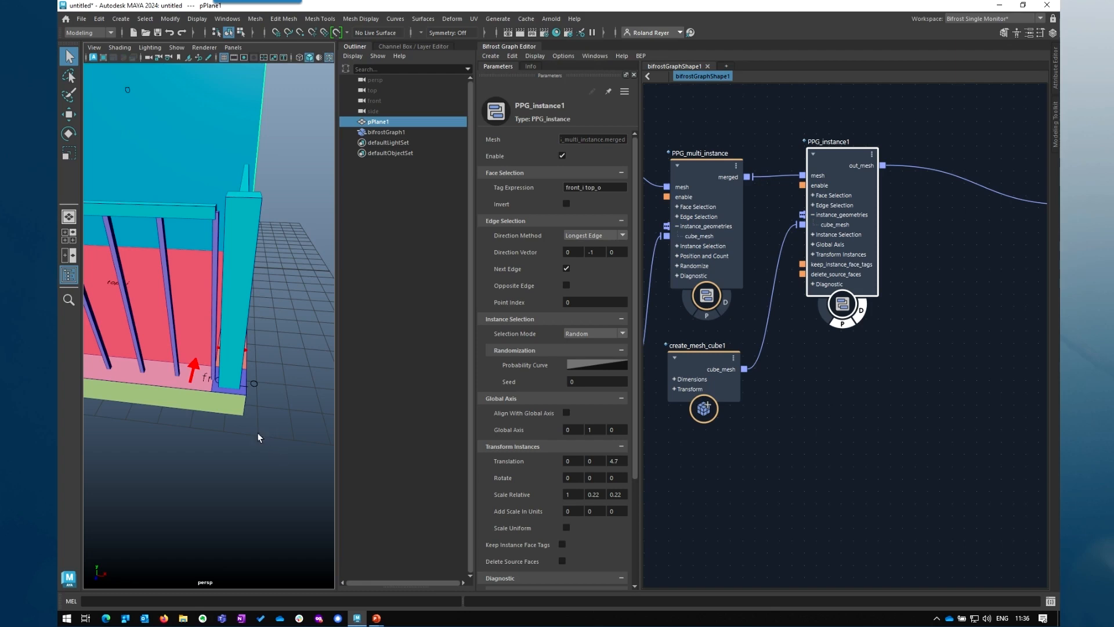
Compare PPG_multi_instance's edge selection with PPG_instance1's and turn off Next Edge on PPG_instance1
{"action": "left_click", "coordinate": [699, 169]}
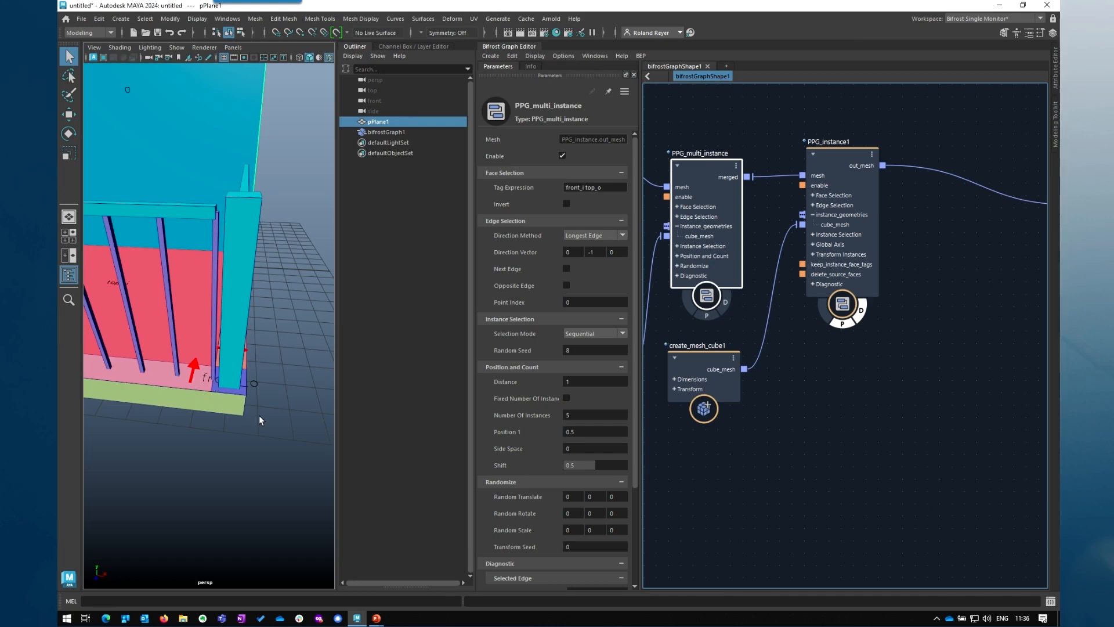
{"action": "mouse_move", "coordinate": [256, 449]}
{"action": "left_mouse_down", "text": "alt"}
{"action": "mouse_move", "coordinate": [290, 449]}
{"action": "mouse_move", "coordinate": [258, 447]}
{"action": "left_mouse_up", "text": "alt"}
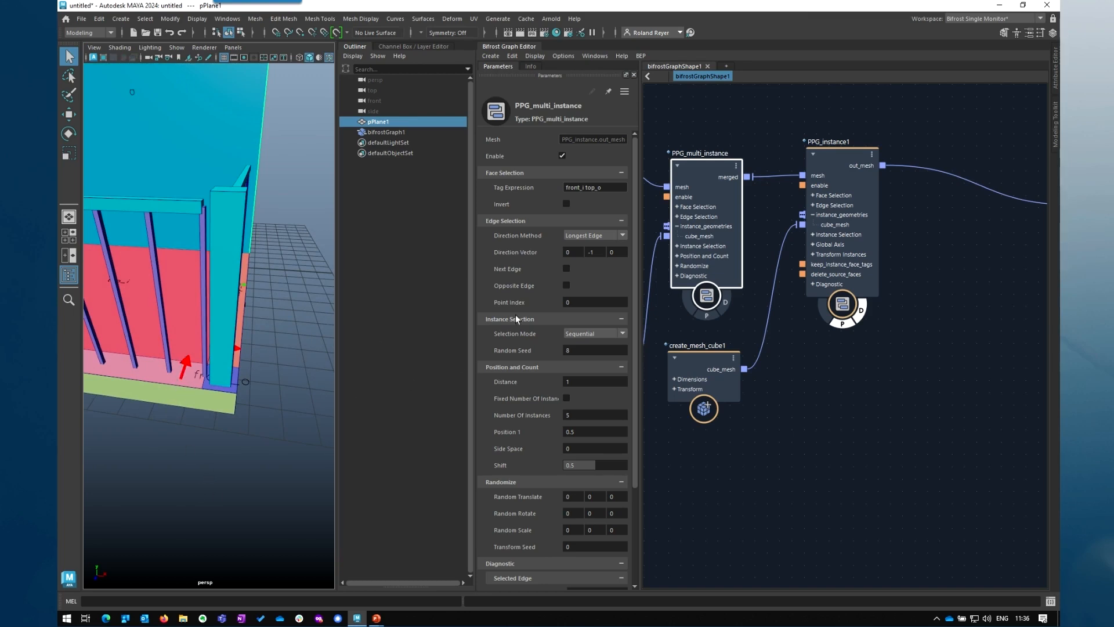
{"action": "left_click", "coordinate": [825, 160]}
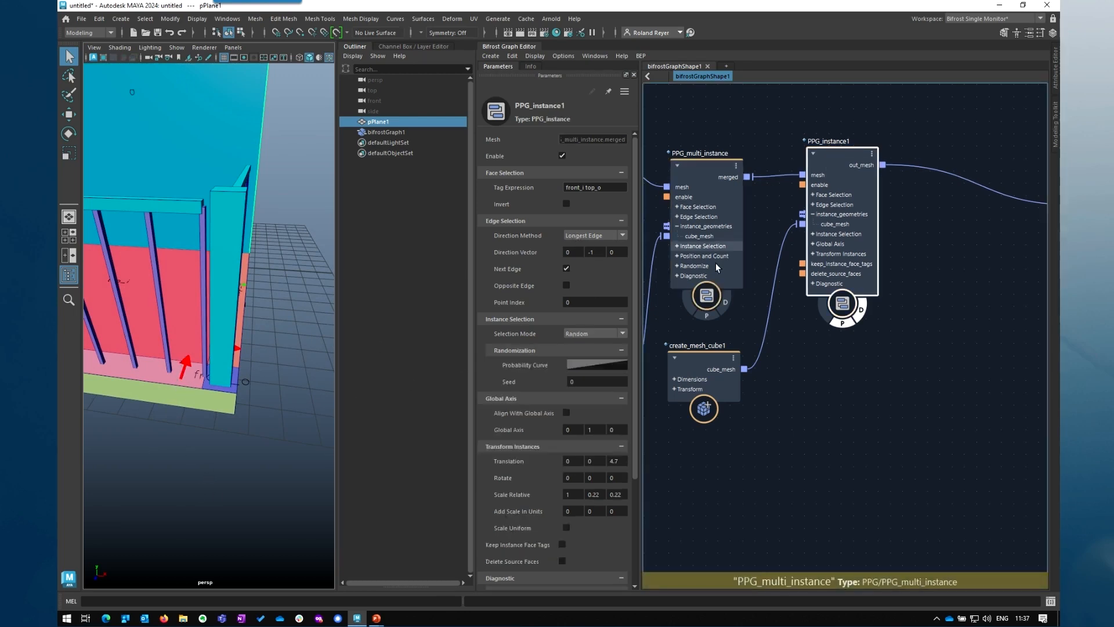
{"action": "left_click", "coordinate": [566, 270]}
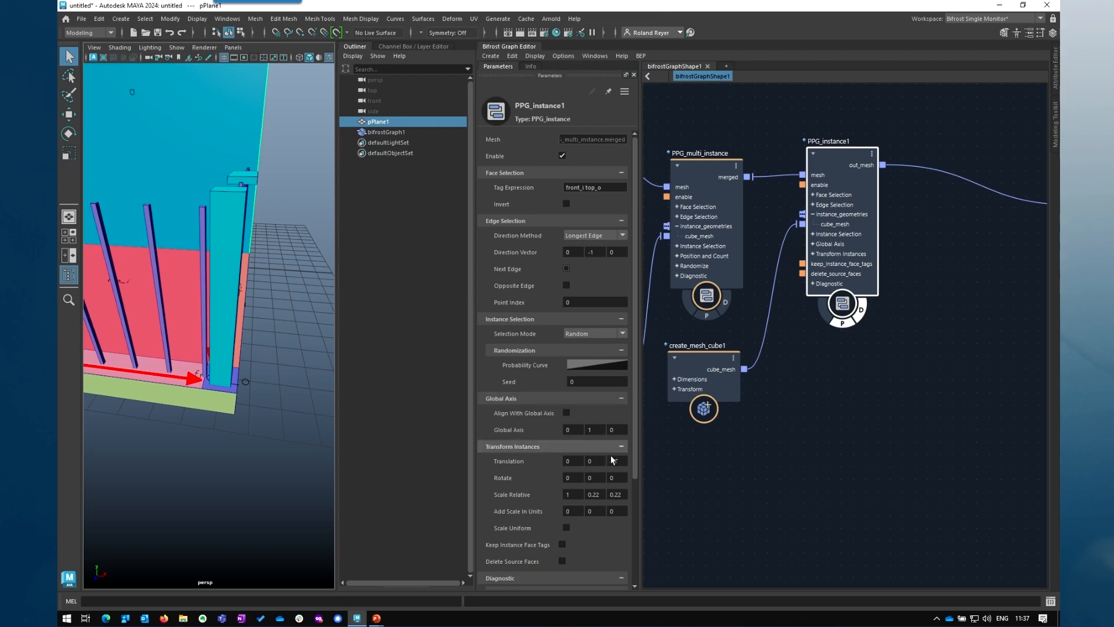
Realign the rails by setting PPG_instance1's relative scale to 1 in Y and 0.22 in X
{"action": "left_click", "coordinate": [588, 497]}
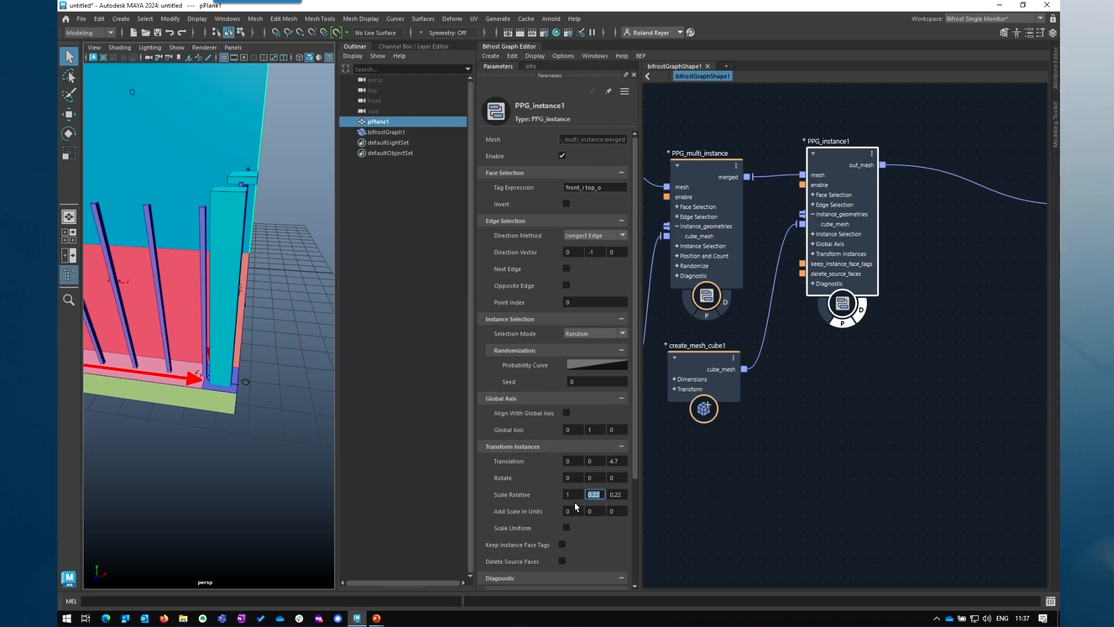
{"action": "type", "text": "1"}
{"action": "key", "text": "Return"}
{"action": "left_click", "coordinate": [577, 494]}
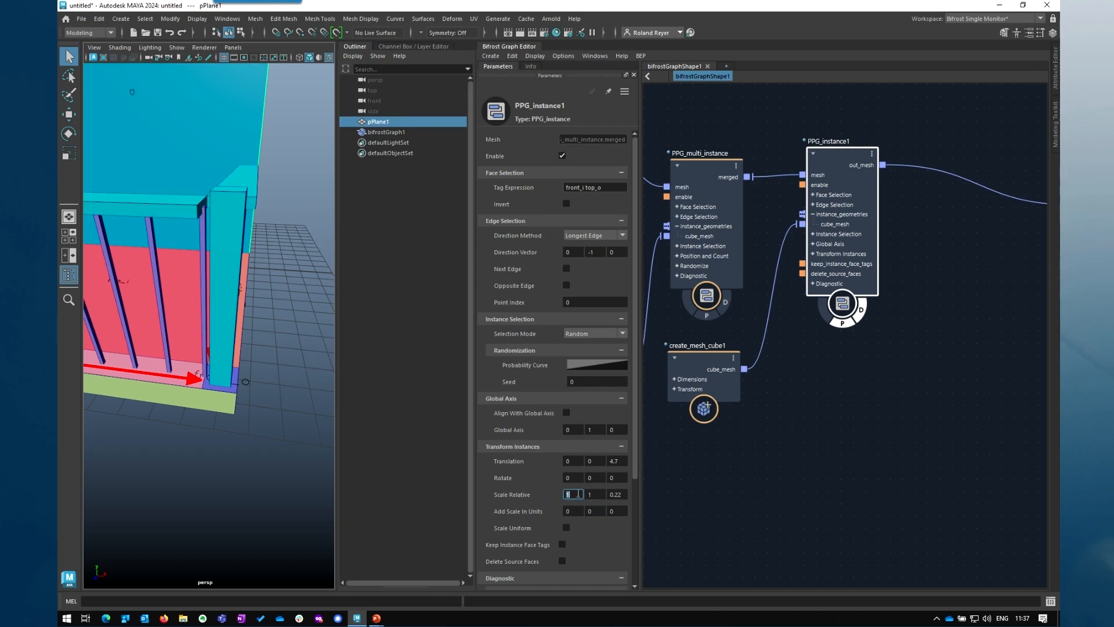
{"action": "type", "text": "0.22"}
{"action": "key", "text": "Return"}
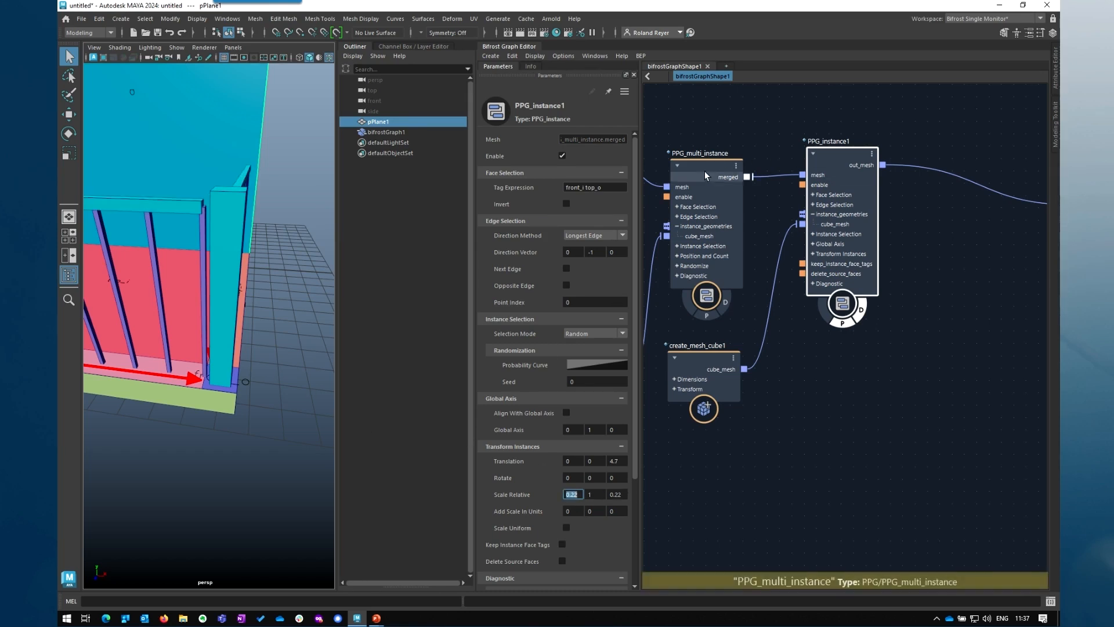
Set PPG_multi_instance's Side Space to about 0.56 to move the outer bars away from the corner posts
{"action": "left_click_drag", "start_coordinate": [705, 171], "coordinate": [703, 163]}
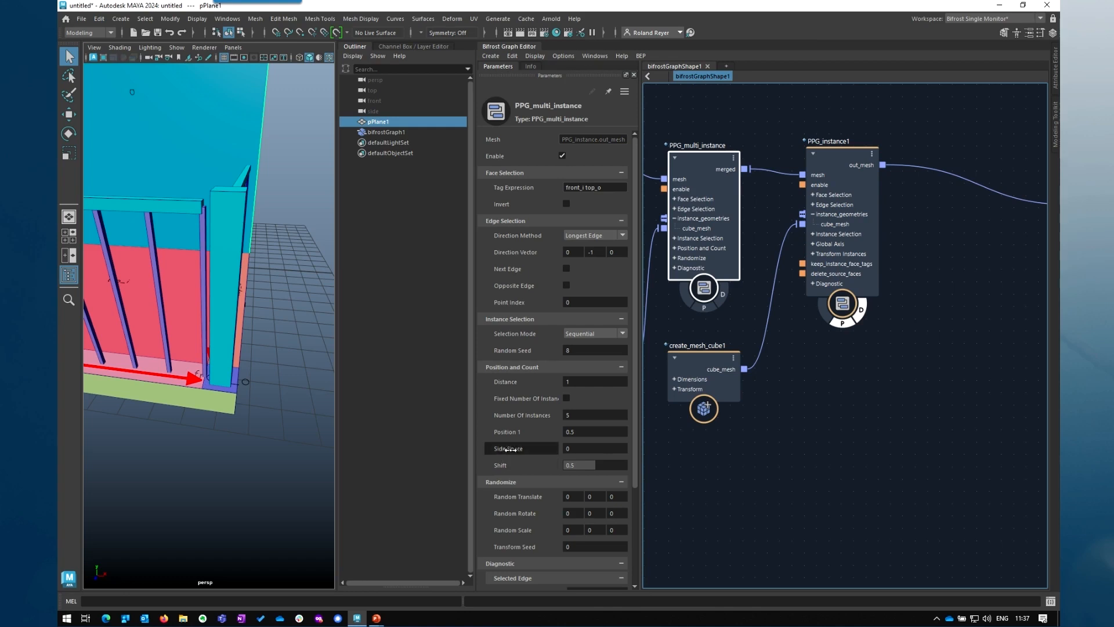
{"action": "left_click_drag", "start_coordinate": [515, 448], "coordinate": [797, 441]}
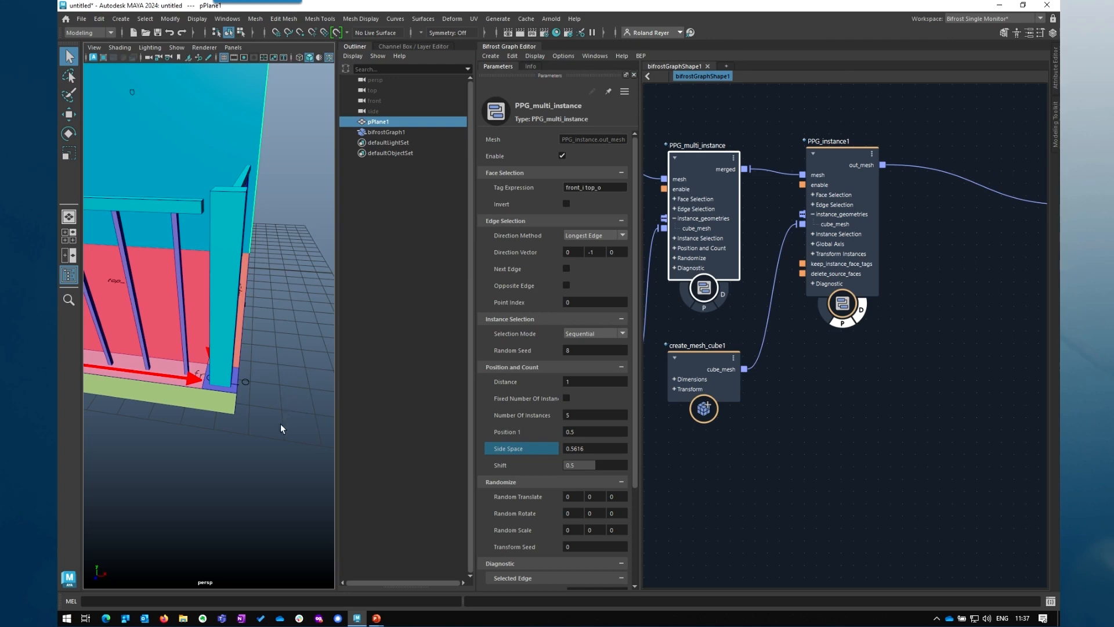
{"action": "left_click_drag", "start_coordinate": [239, 436], "coordinate": [232, 435], "text": "alt"}
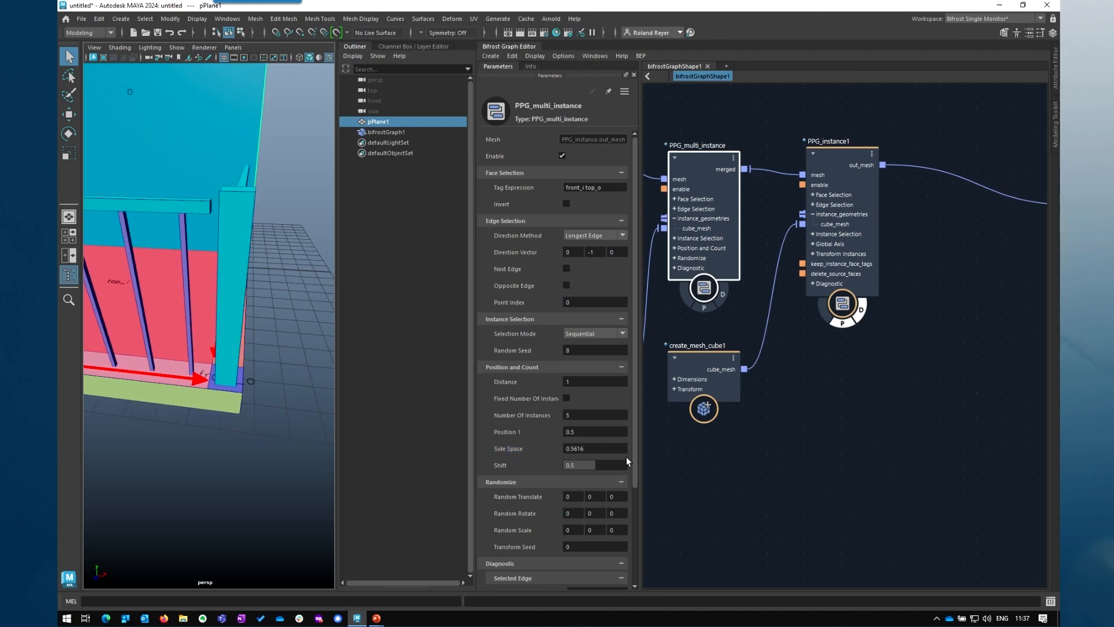
Lengthen the rails by setting PPG_instance1's relative Y scale to 1.041, and check the whole balcony
{"action": "left_click", "coordinate": [836, 150]}
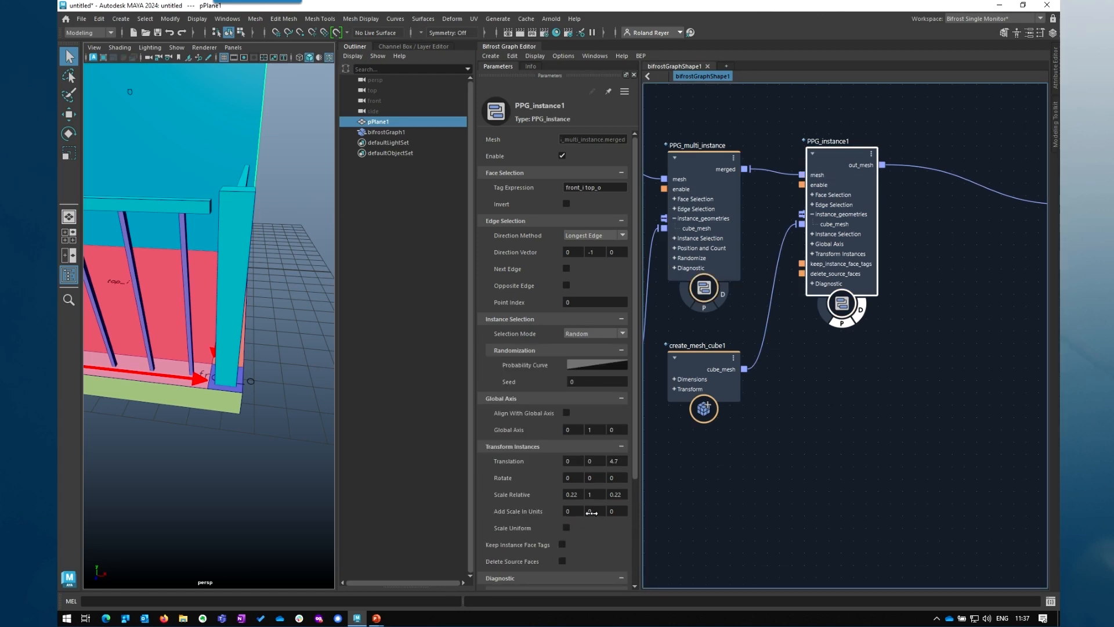
{"action": "mouse_move", "coordinate": [616, 494]}
{"action": "left_mouse_down"}
{"action": "mouse_move", "coordinate": [595, 497]}
{"action": "mouse_move", "coordinate": [599, 507]}
{"action": "left_mouse_up"}
{"action": "left_click_drag", "start_coordinate": [300, 440], "coordinate": [249, 418], "text": "alt"}
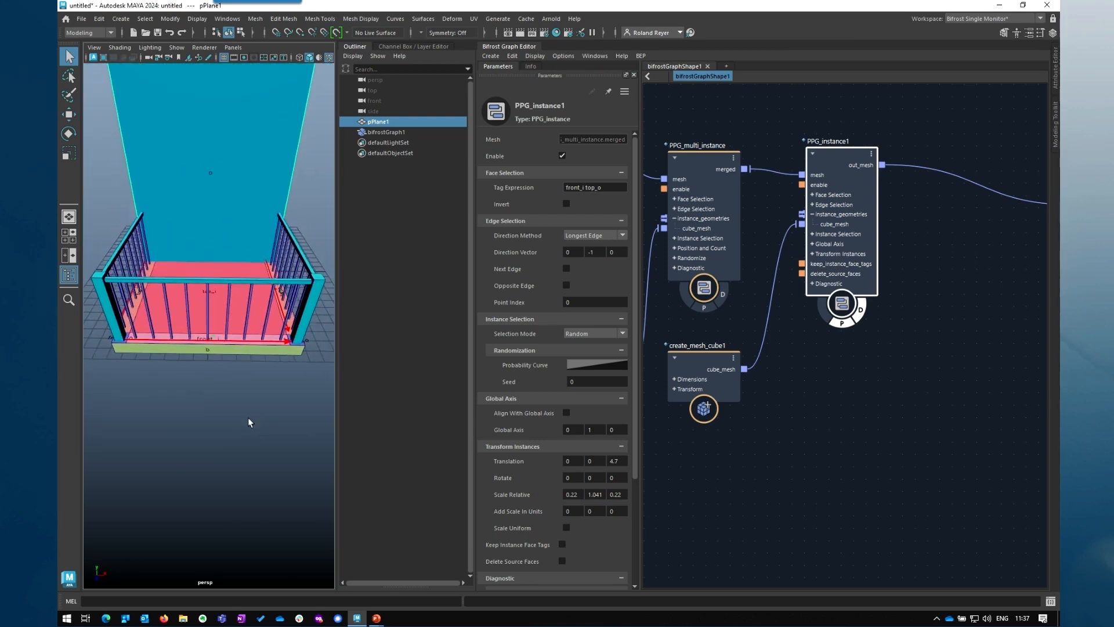
Scale pPlane1 narrower in width and inspect how the rails meet the corner posts
{"action": "left_click", "coordinate": [386, 122]}
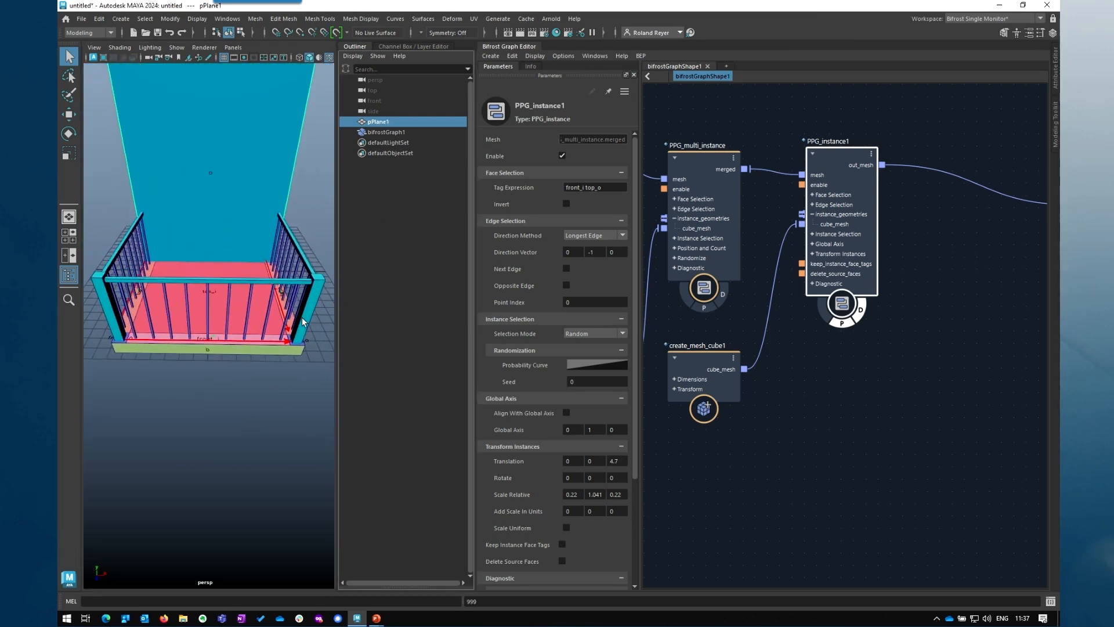
{"action": "key", "text": "r"}
{"action": "left_click_drag", "start_coordinate": [257, 272], "coordinate": [226, 273]}
{"action": "left_click_drag", "start_coordinate": [215, 373], "coordinate": [219, 374], "text": "alt"}
{"action": "right_click_drag", "start_coordinate": [219, 373], "coordinate": [256, 378], "text": "alt"}
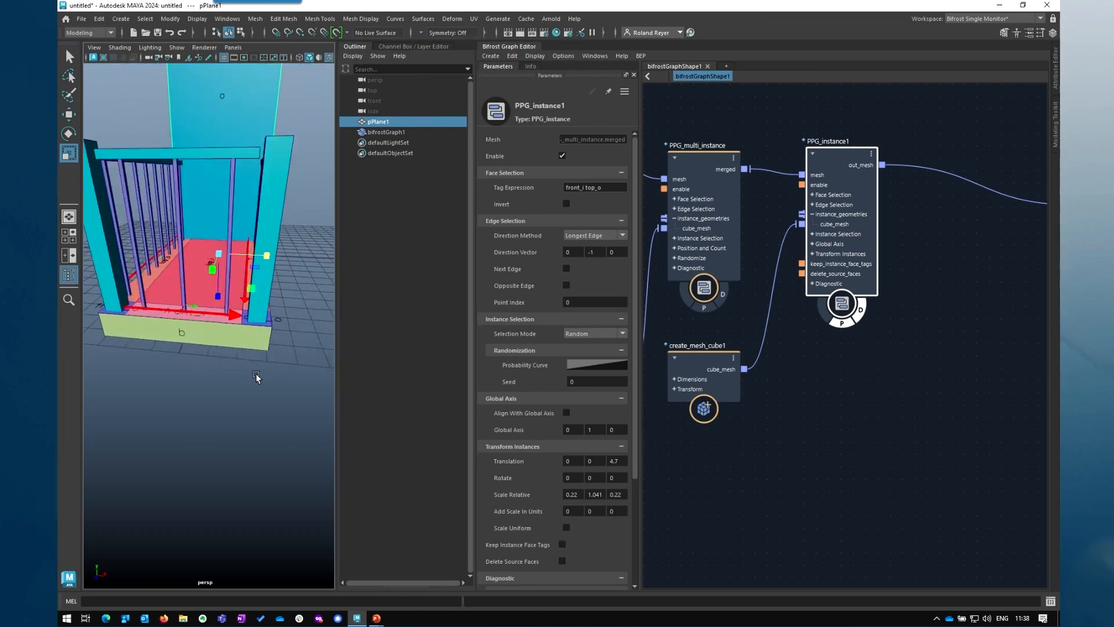
{"action": "left_click_drag", "start_coordinate": [256, 378], "coordinate": [240, 279], "text": "alt"}
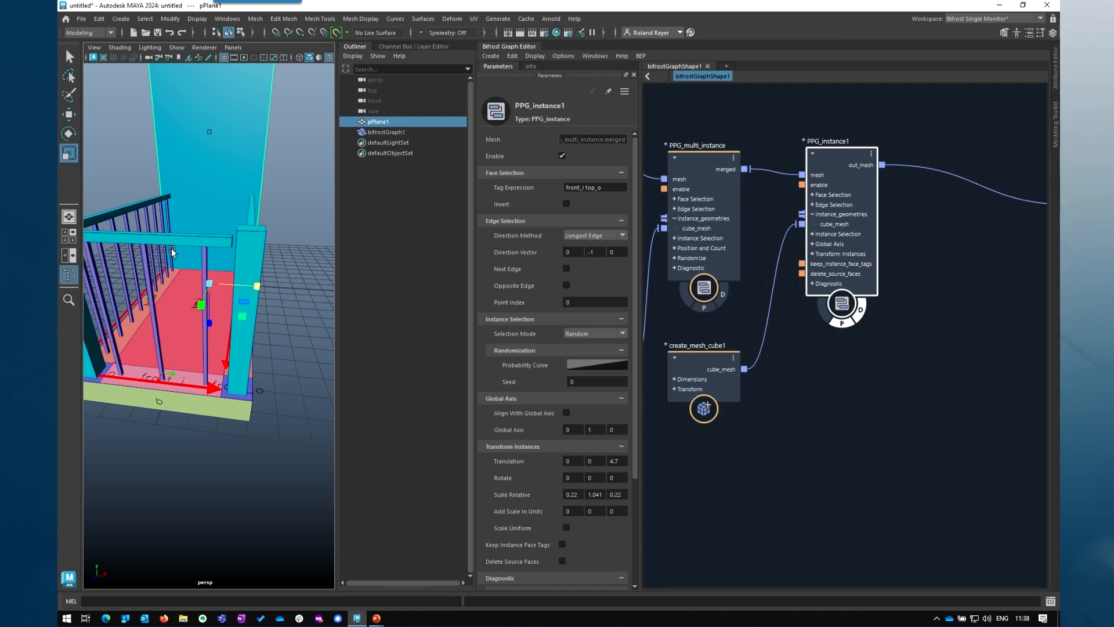
Set PPG_instance1's relative Y scale to 1 and stretch pPlane1 wider to test the railing
{"action": "left_click", "coordinate": [595, 494]}
{"action": "type", "text": "1"}
{"action": "left_click_drag", "start_coordinate": [264, 290], "coordinate": [290, 372], "text": "alt"}
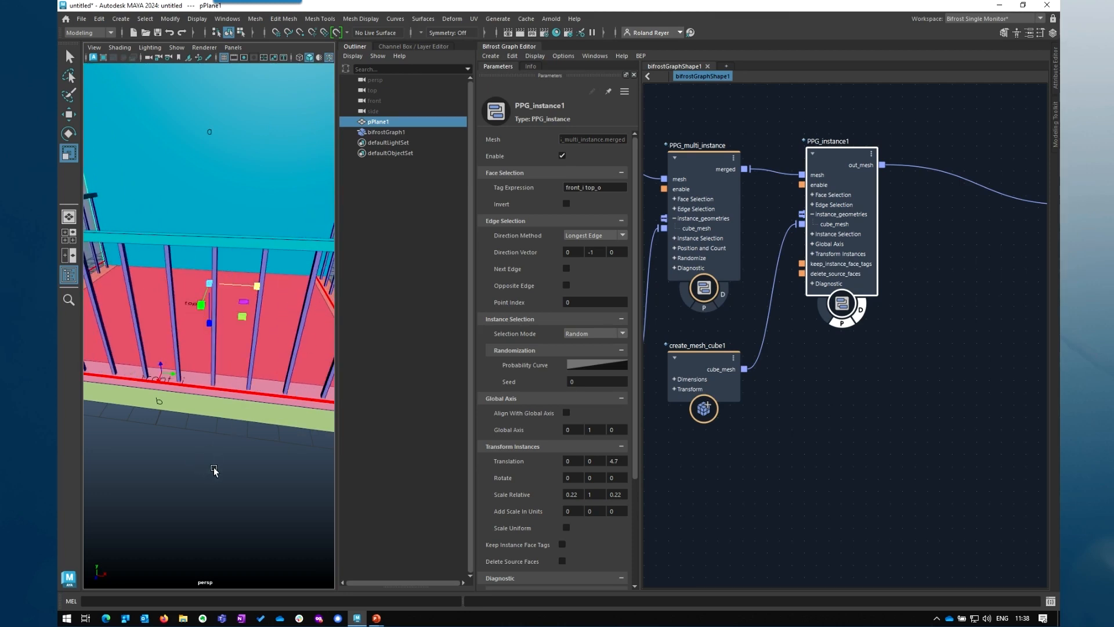
Lengthen the top rails by setting PPG_instance1's Y value of Add Scale In Units to about 0.373
{"action": "left_click_drag", "start_coordinate": [210, 464], "coordinate": [244, 454], "text": "alt"}
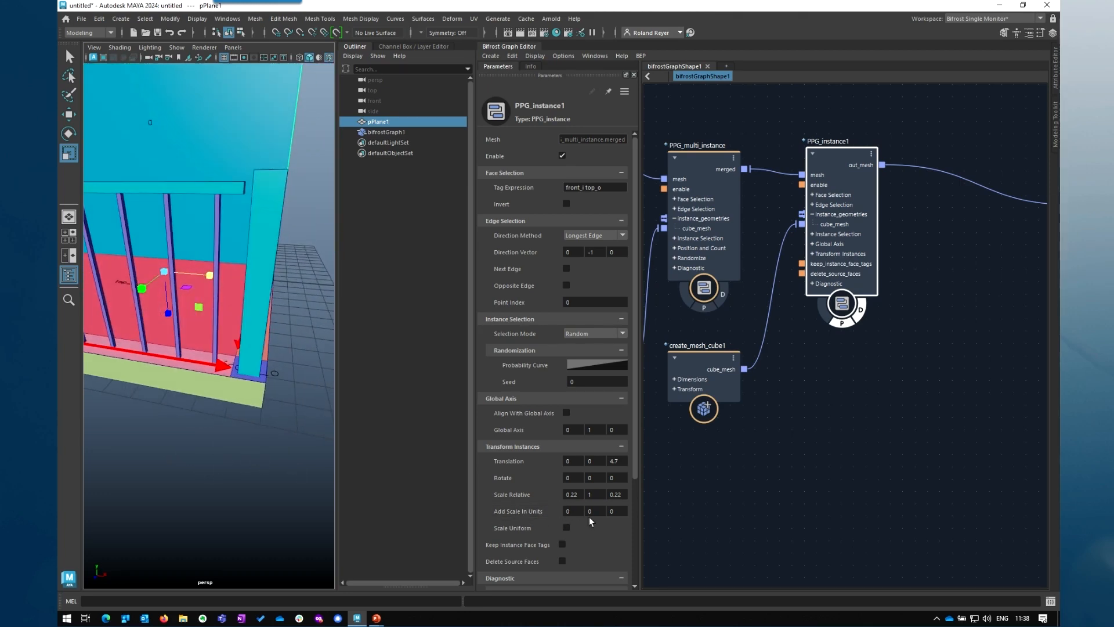
{"action": "left_click_drag", "start_coordinate": [595, 511], "coordinate": [839, 528]}
{"action": "left_click_drag", "start_coordinate": [249, 485], "coordinate": [197, 512], "text": "alt"}
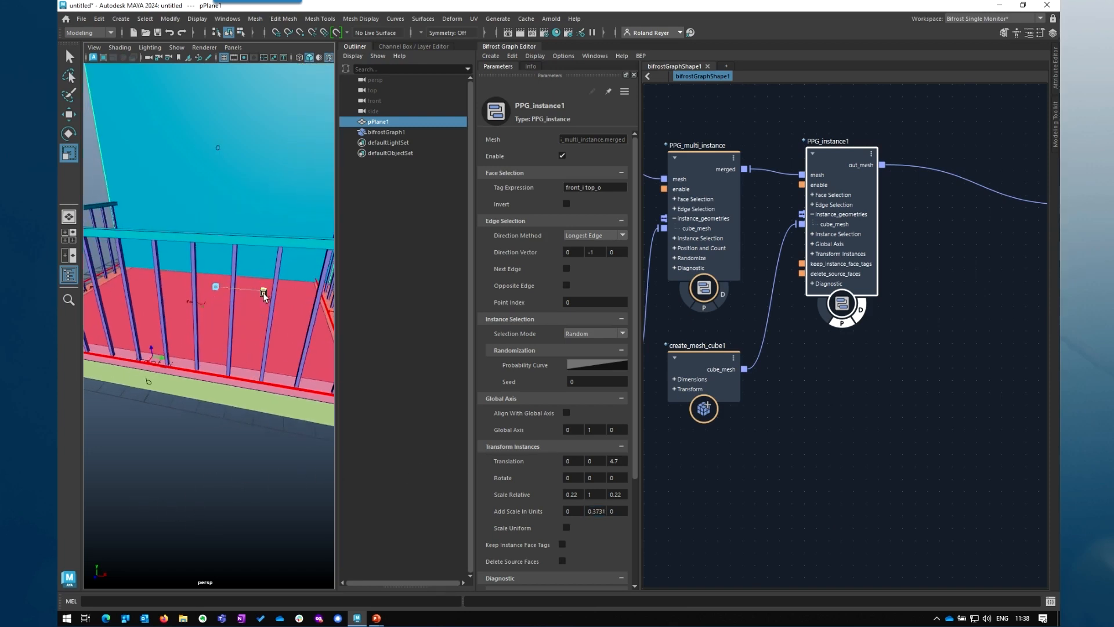
Scale pPlane1 in width and inspect how the lengthened rails meet the corner posts
{"action": "left_click_drag", "start_coordinate": [206, 301], "coordinate": [298, 323], "text": "alt"}
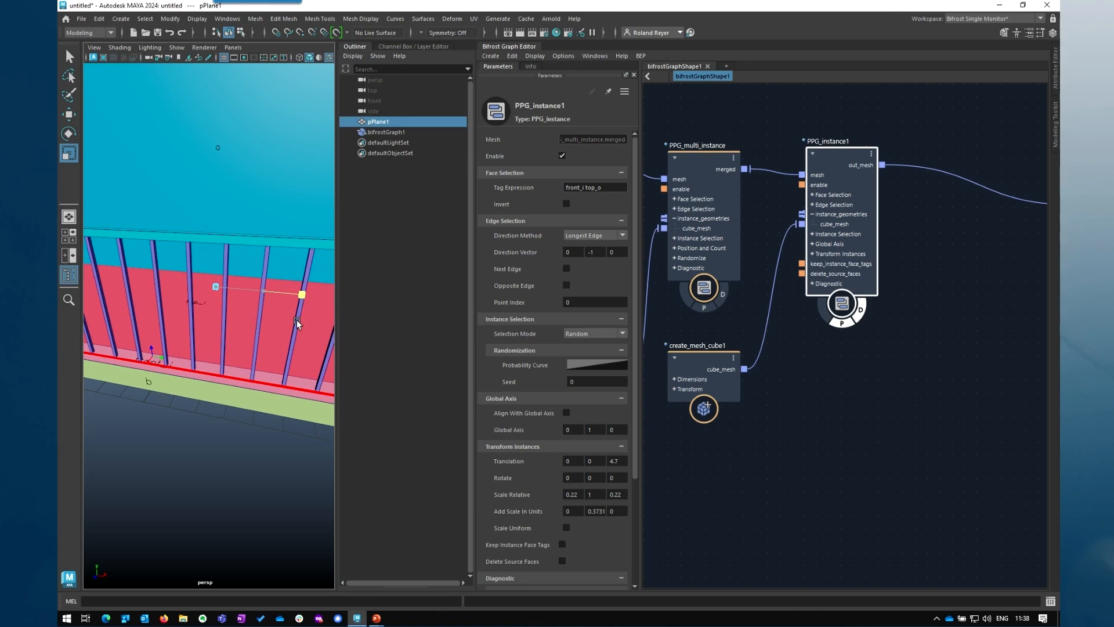
{"action": "left_click_drag", "start_coordinate": [297, 322], "coordinate": [289, 328]}
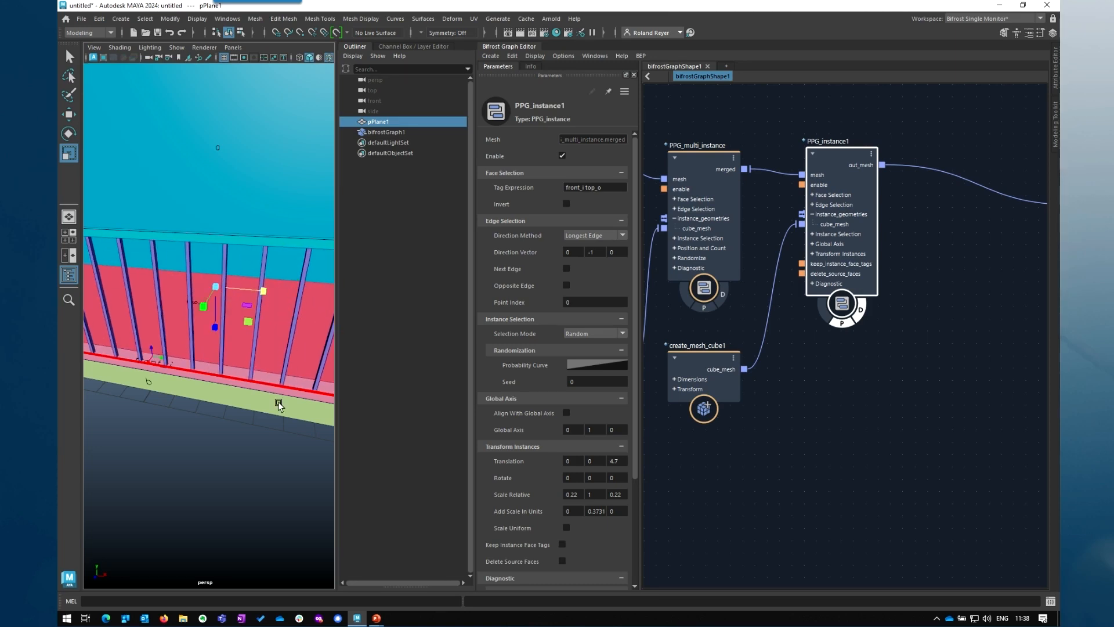
{"action": "left_click_drag", "start_coordinate": [269, 427], "coordinate": [189, 306], "text": "alt"}
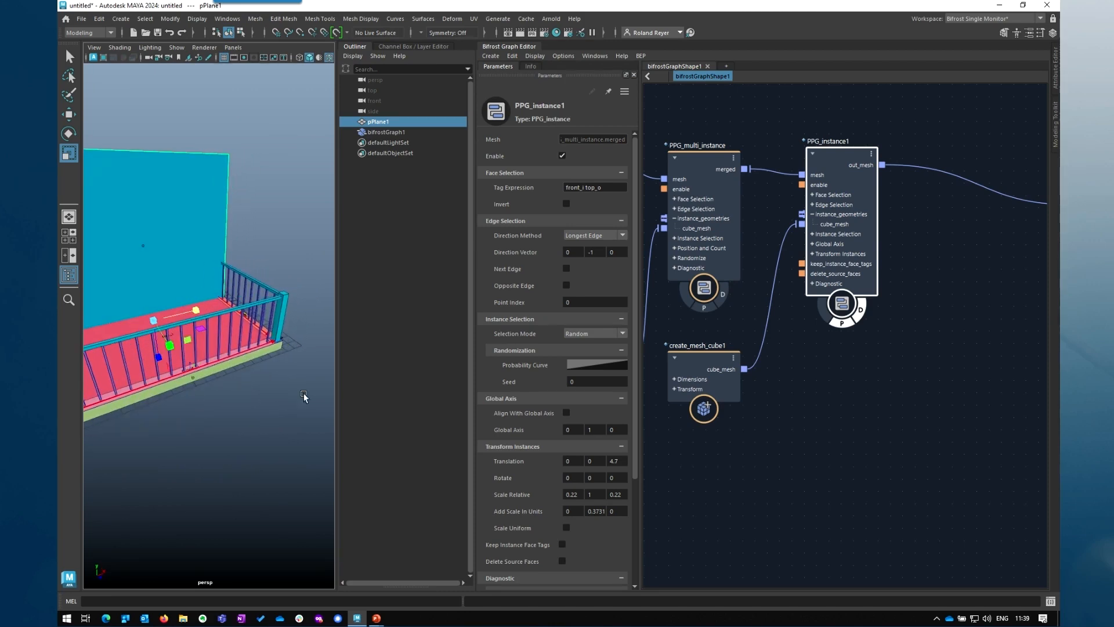
{"action": "left_click_drag", "start_coordinate": [242, 416], "coordinate": [235, 450], "text": "alt"}
Move the PPG_diagnostc node farther along the graph and insert a PPG_multi_cut node on its connection from PPG_instance1
{"action": "middle_click_drag", "start_coordinate": [1002, 329], "coordinate": [832, 353], "text": "alt"}
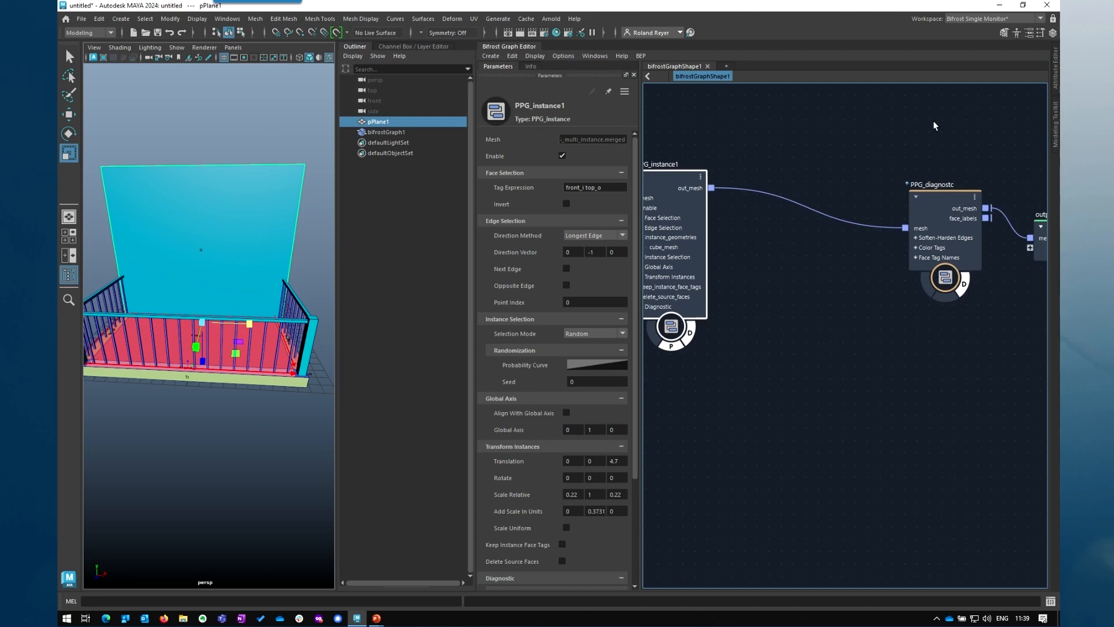
{"action": "left_click", "coordinate": [952, 203]}
{"action": "left_click_drag", "start_coordinate": [922, 230], "coordinate": [1064, 233]}
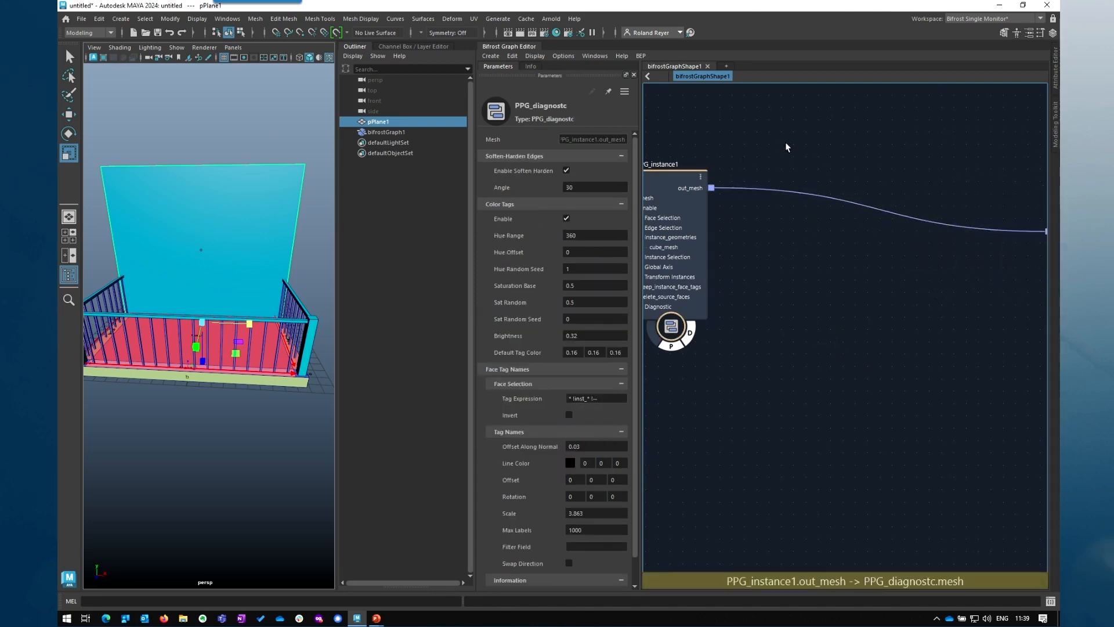
{"action": "left_click", "coordinate": [801, 286]}
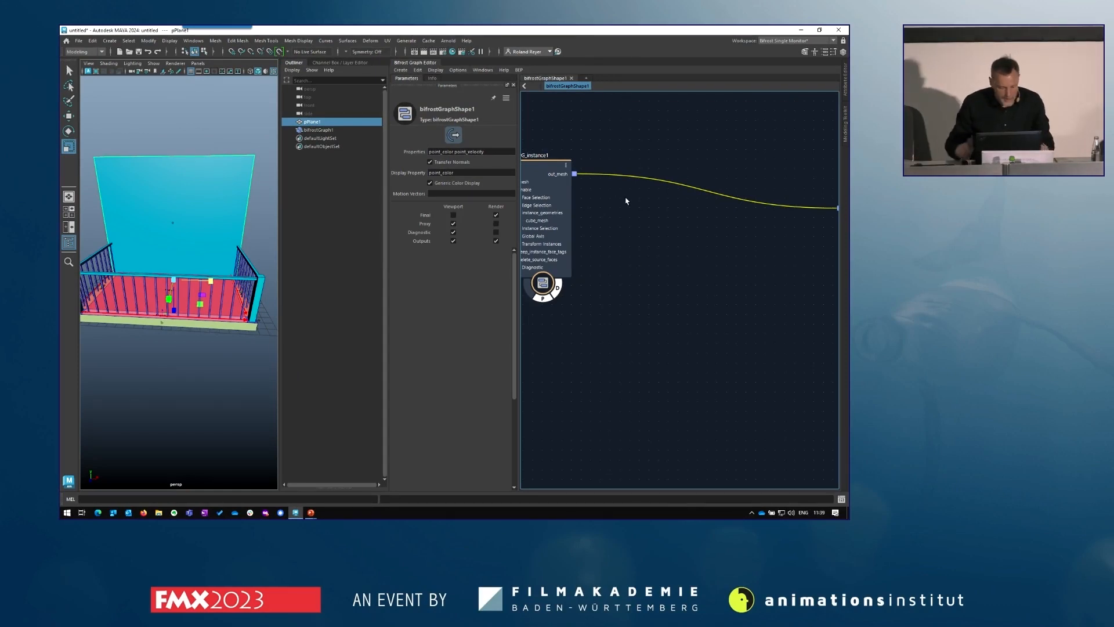
{"action": "key", "text": "Tab"}
{"action": "type", "text": "p"}
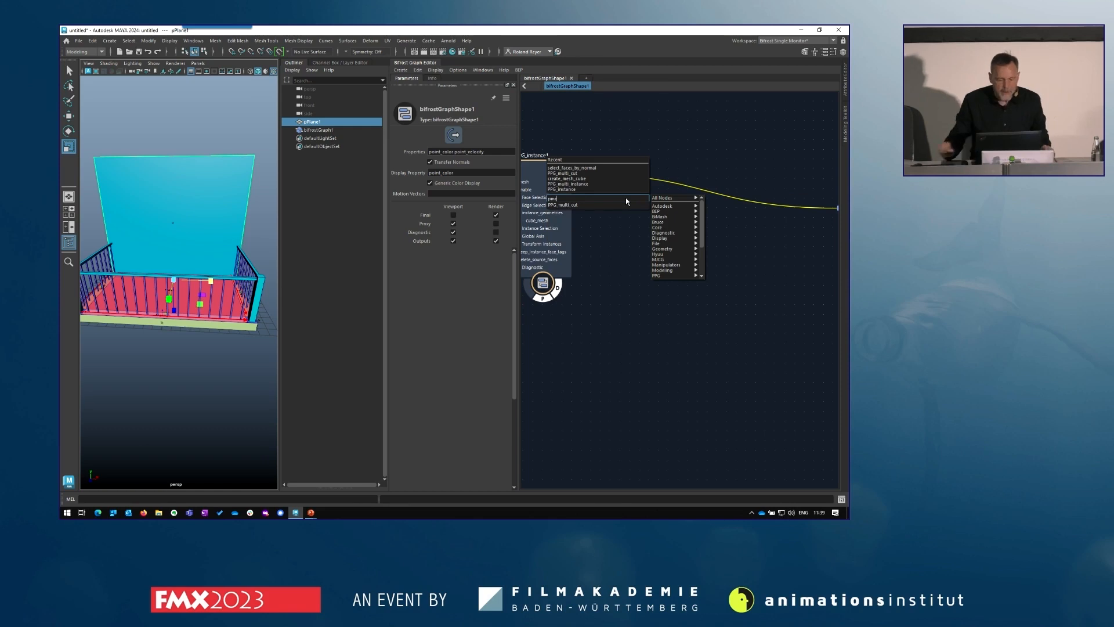
{"action": "key", "text": "Return"}
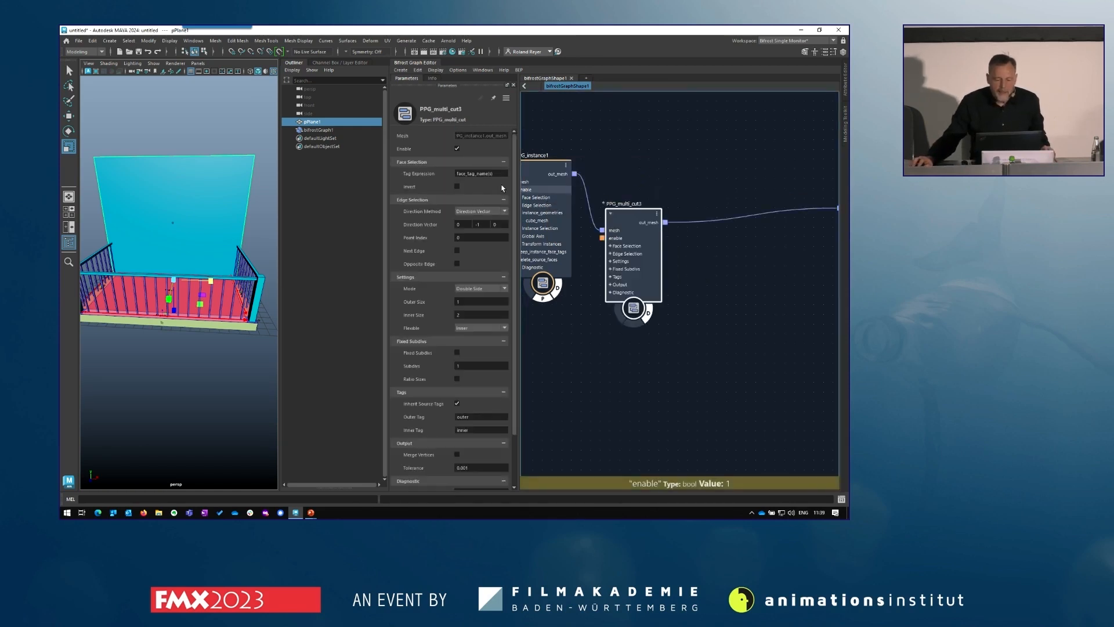
Set PPG_multi_cut3's face-selection Tag Expression to a so that it cuts the wall face
{"action": "left_click_drag", "start_coordinate": [501, 176], "coordinate": [458, 173]}
{"action": "key", "text": "BackSpace"}
{"action": "key", "text": "BackSpace"}
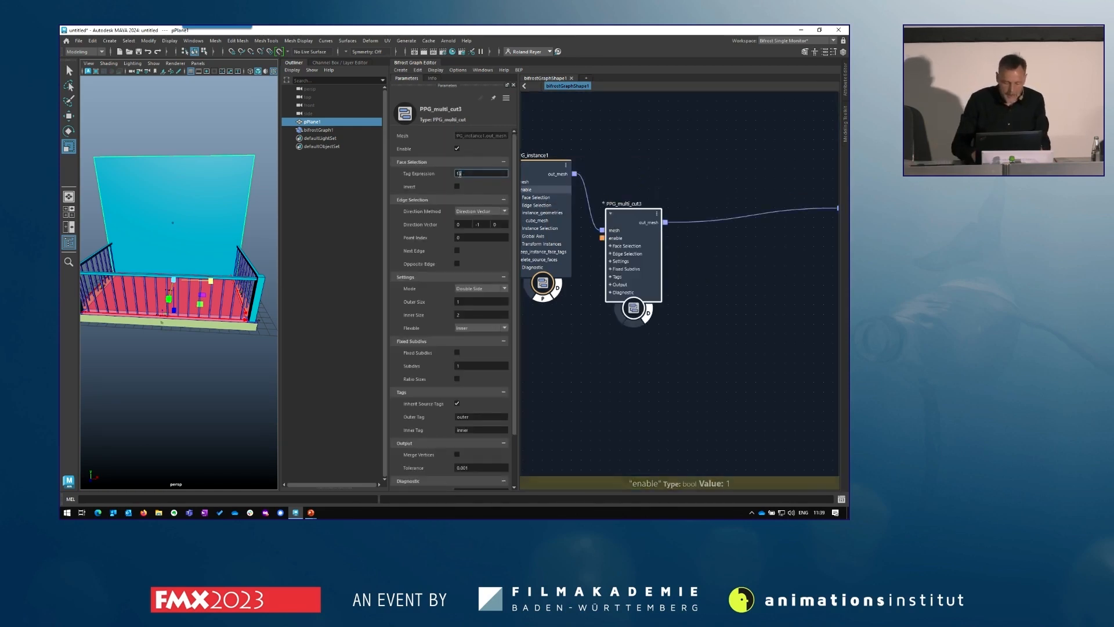
{"action": "type", "text": "a"}
{"action": "key", "text": "Return"}
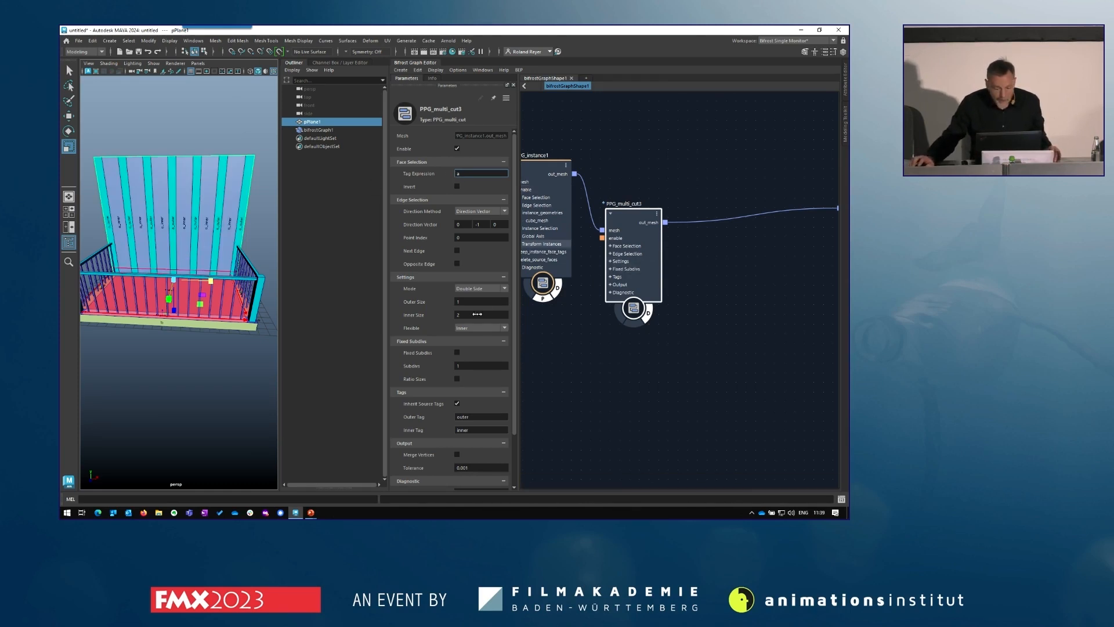
Enable Fixed Subdivs on PPG_multi_cut3 and change its Mode to Start Side
{"action": "left_click", "coordinate": [456, 352]}
{"action": "left_click", "coordinate": [471, 289]}
{"action": "left_click", "coordinate": [475, 306]}
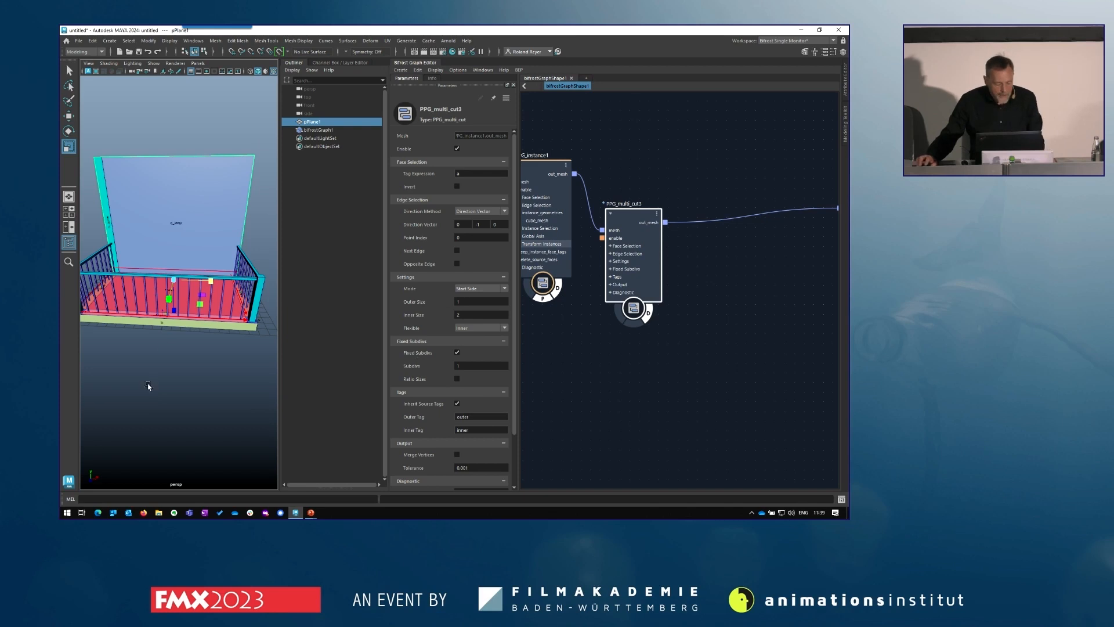
Set PPG_multi_cut3's Outer Size to about 8.711 and scale pPlane1 narrower to test the wall split
{"action": "left_click_drag", "start_coordinate": [149, 388], "coordinate": [172, 399], "text": "alt"}
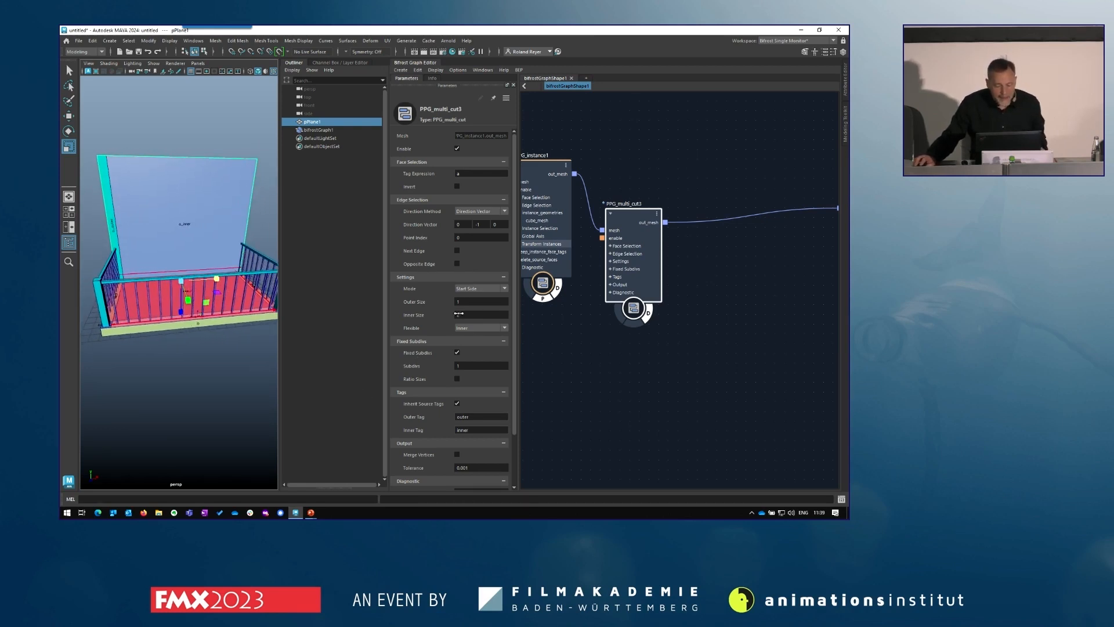
{"action": "left_click_drag", "start_coordinate": [415, 302], "coordinate": [649, 316]}
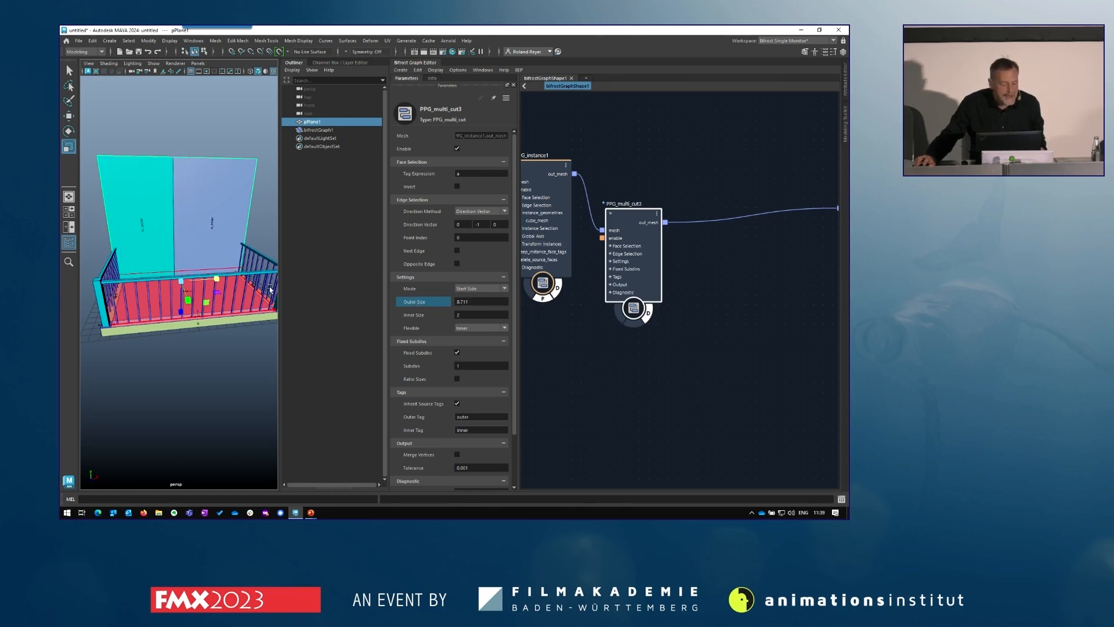
{"action": "mouse_move", "coordinate": [220, 280]}
{"action": "left_mouse_down"}
{"action": "mouse_move", "coordinate": [243, 281]}
{"action": "mouse_move", "coordinate": [217, 279]}
{"action": "left_mouse_up"}
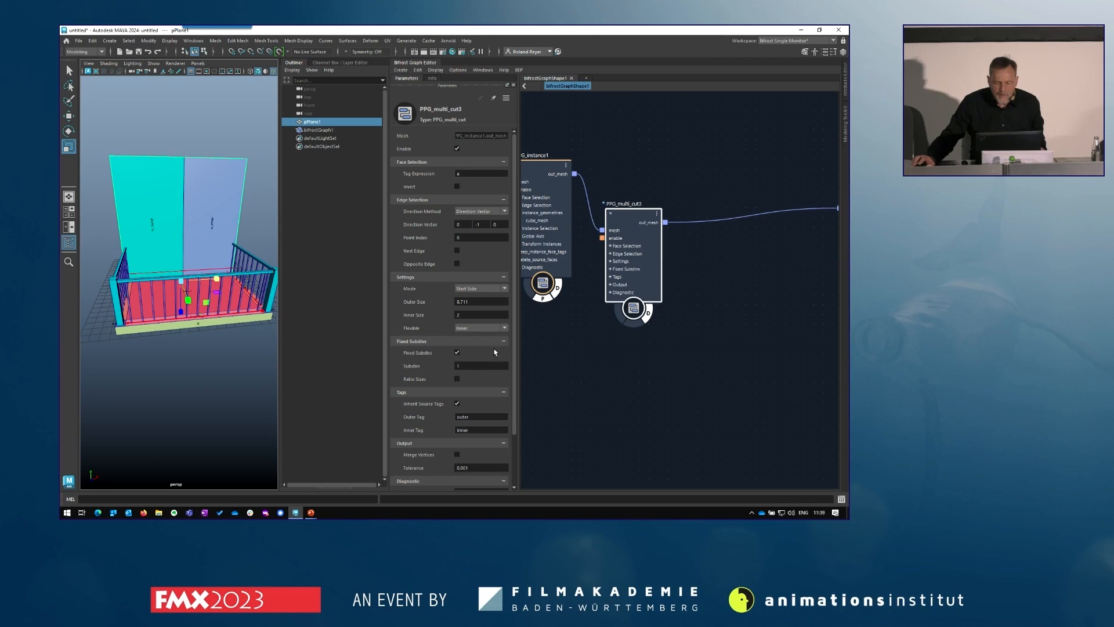
Make the outer part of PPG_multi_cut3 flexible and set its Inner Size to about 8.2
{"action": "left_click", "coordinate": [459, 329]}
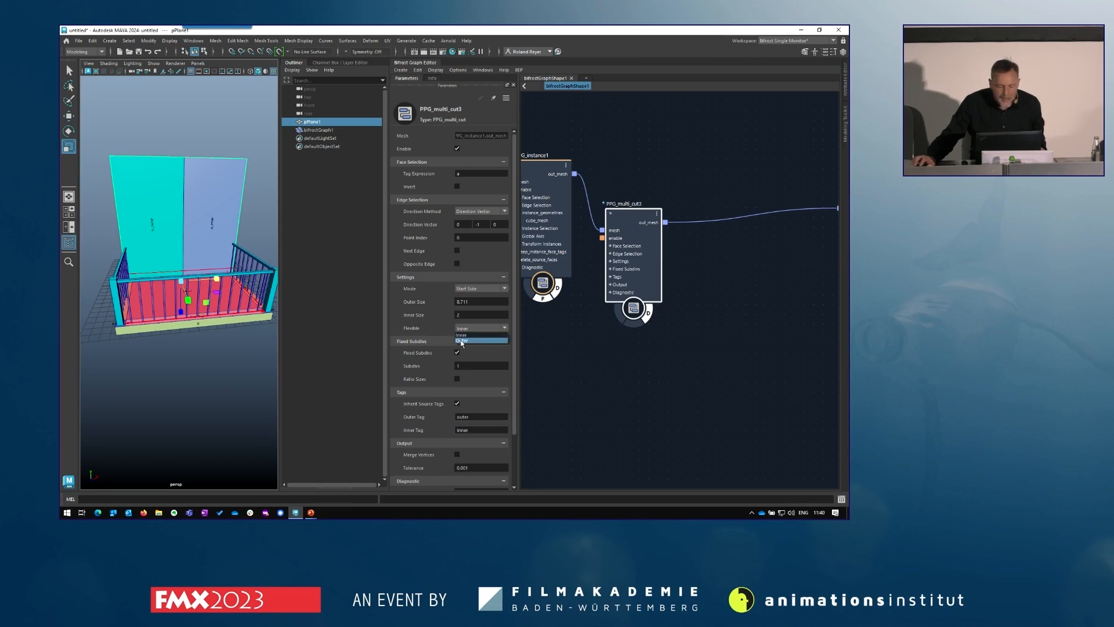
{"action": "left_click", "coordinate": [462, 341]}
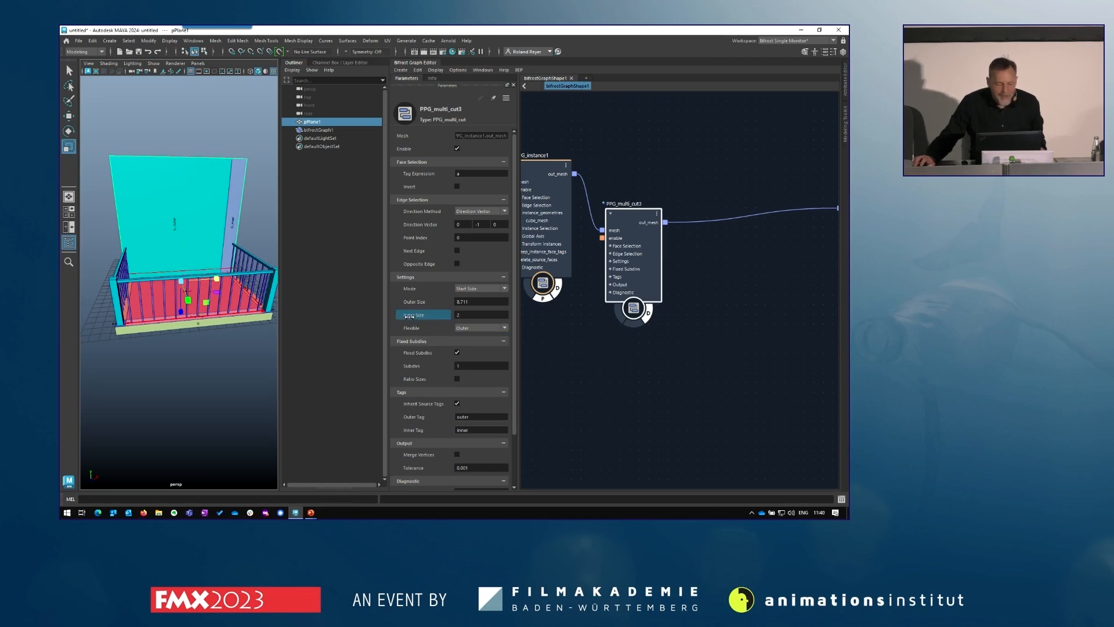
{"action": "left_click_drag", "start_coordinate": [409, 316], "coordinate": [526, 334]}
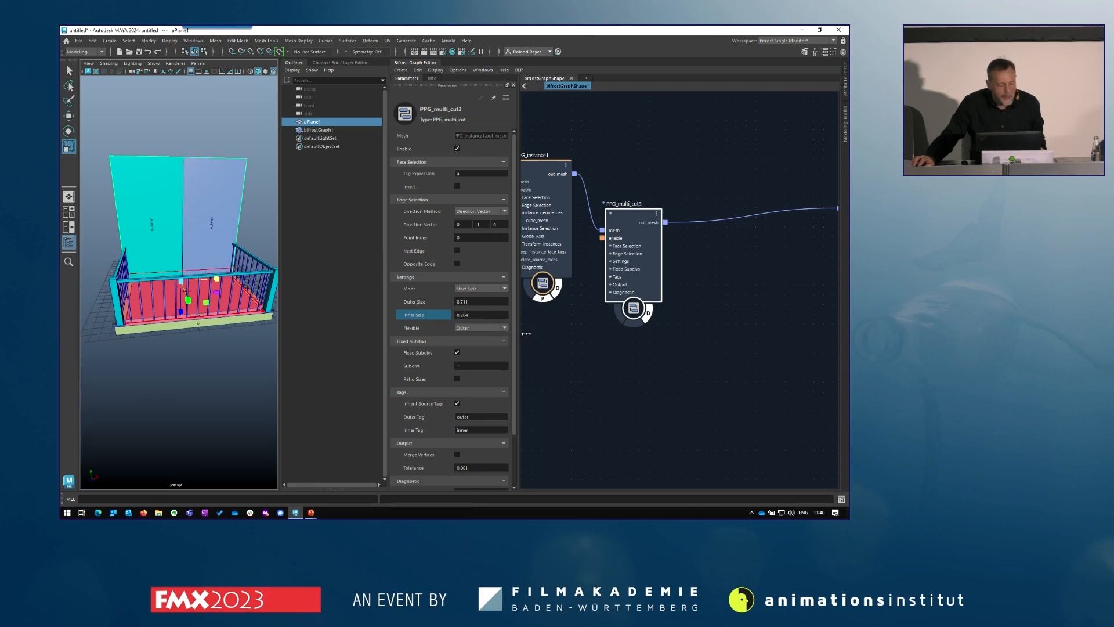
Turn off Inherit Source Tags on PPG_multi_cut3, and name its inner tag door and its outer tag win
{"action": "left_click", "coordinate": [458, 404]}
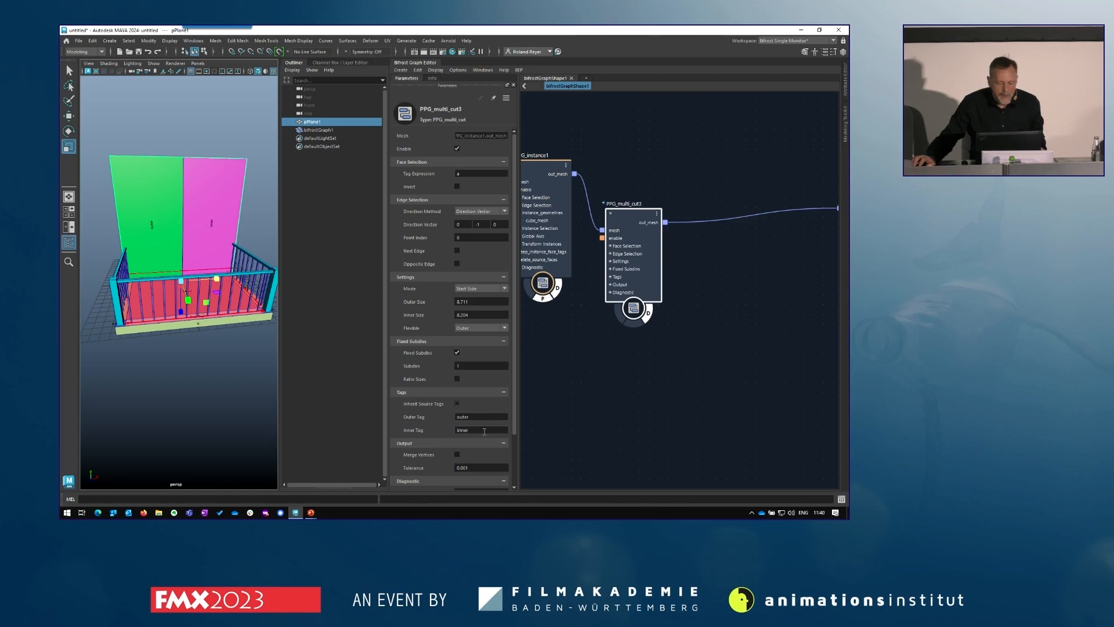
{"action": "double_click", "coordinate": [484, 432]}
{"action": "type", "text": "doo"}
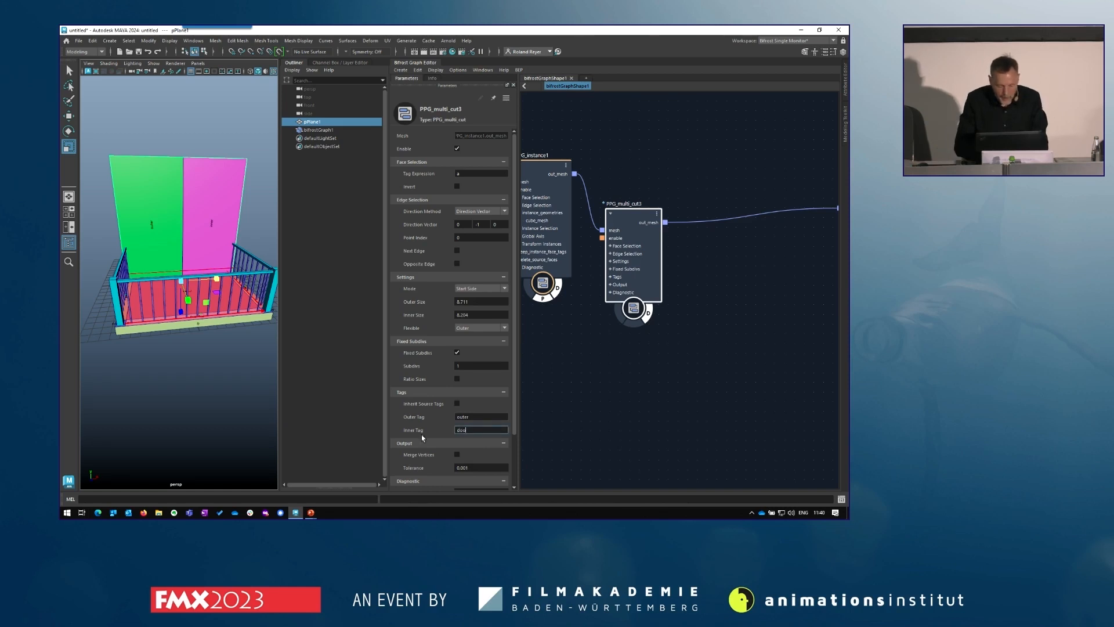
{"action": "type", "text": "r"}
{"action": "key", "text": "Return"}
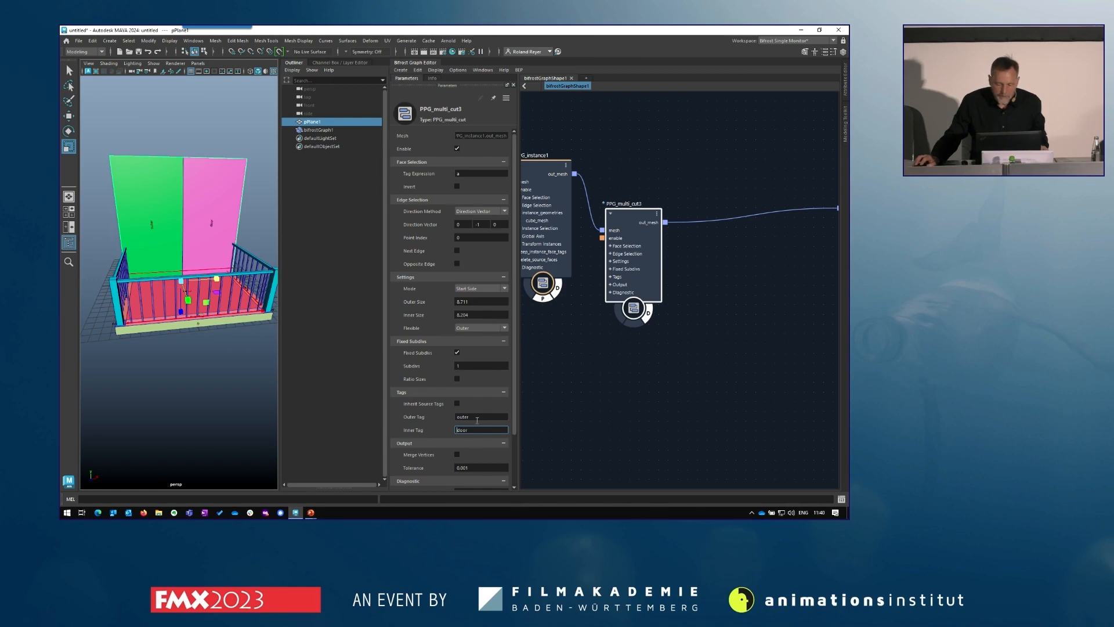
{"action": "double_click", "coordinate": [477, 417]}
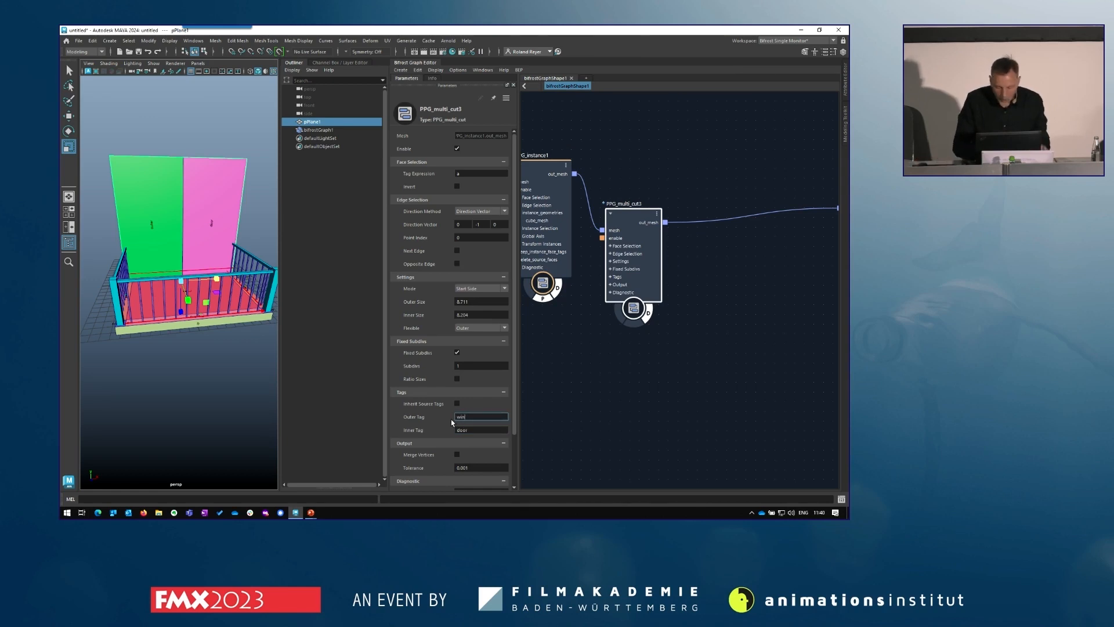
{"action": "type", "text": "win"}
{"action": "key", "text": "Return"}
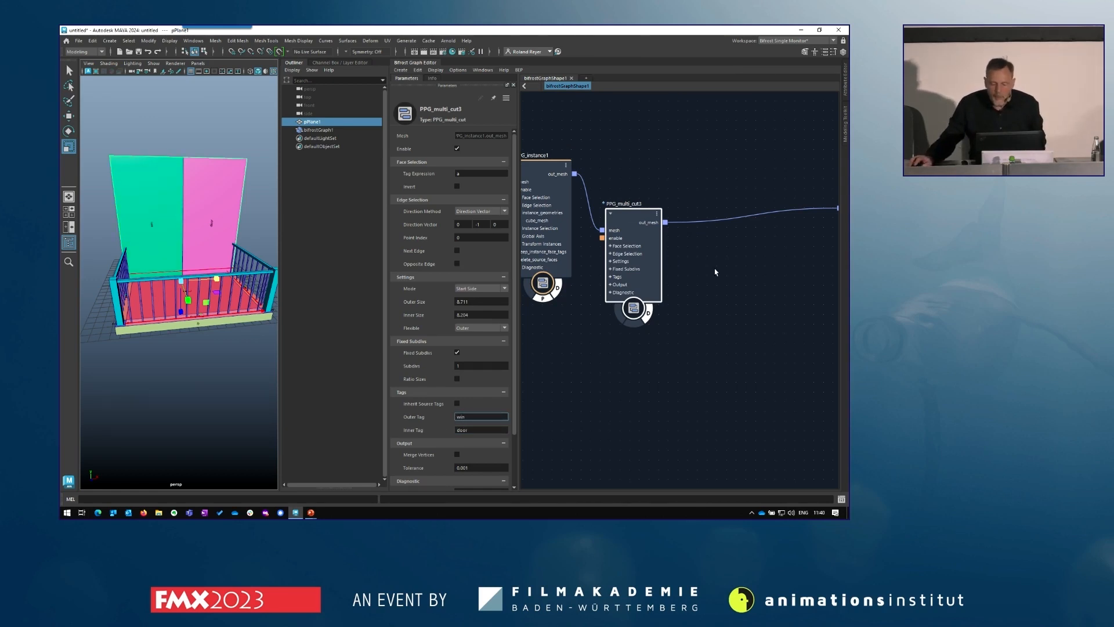
Insert another PPG_multi_cut node between PPG_multi_cut3 and PPG_diagnostc and align it with the neighbouring nodes
{"action": "left_click", "coordinate": [715, 220]}
{"action": "key", "text": "Tab"}
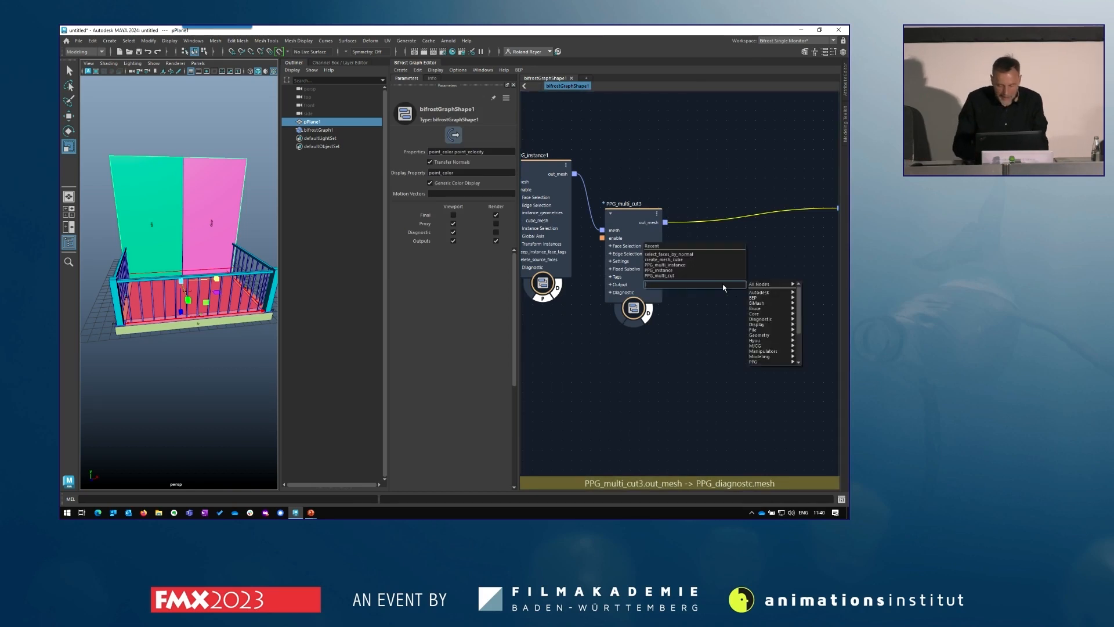
{"action": "type", "text": "ppgmu"}
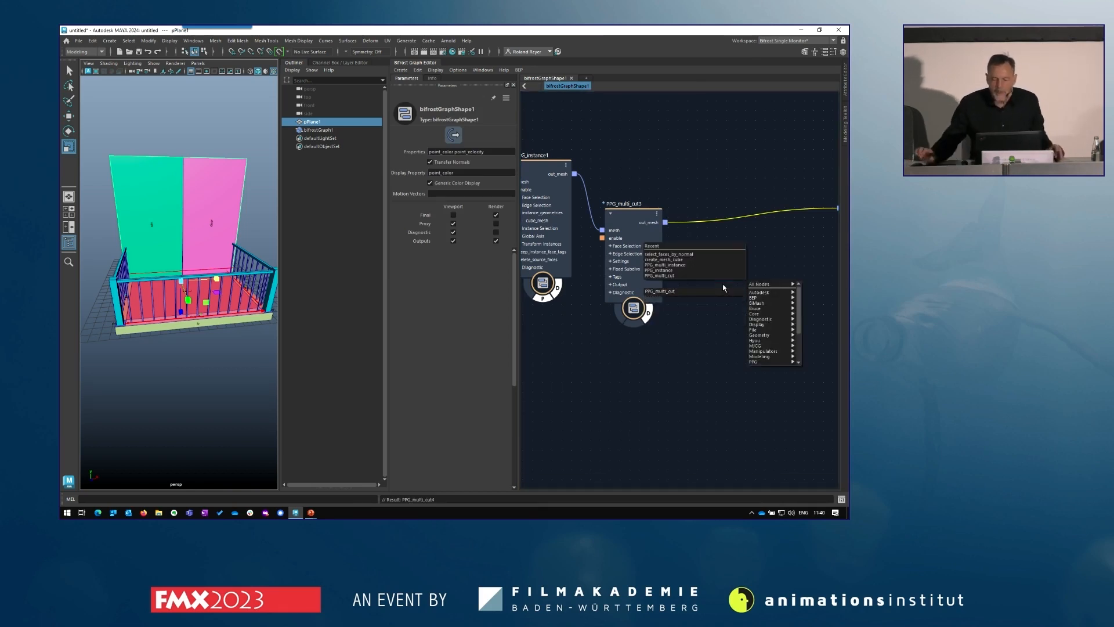
{"action": "key", "text": "Return"}
{"action": "left_click_drag", "start_coordinate": [730, 325], "coordinate": [728, 222]}
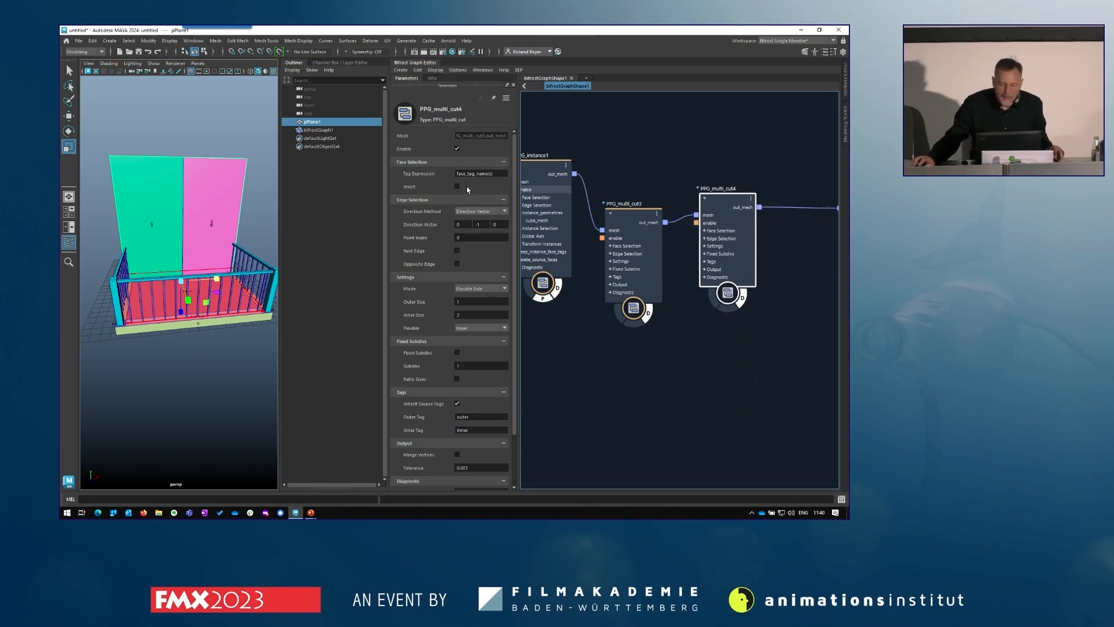
Set PPG_multi_cut4's face-selection Tag Expression to win
{"action": "left_click", "coordinate": [499, 173]}
{"action": "type", "text": "w"}
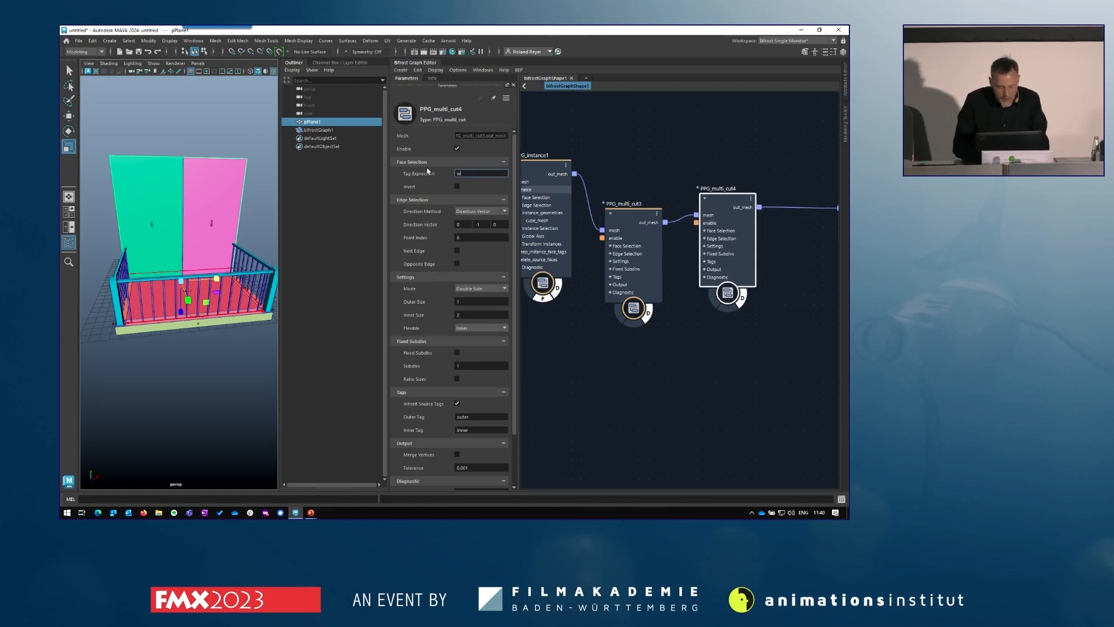
{"action": "type", "text": "in"}
{"action": "key", "text": "Return"}
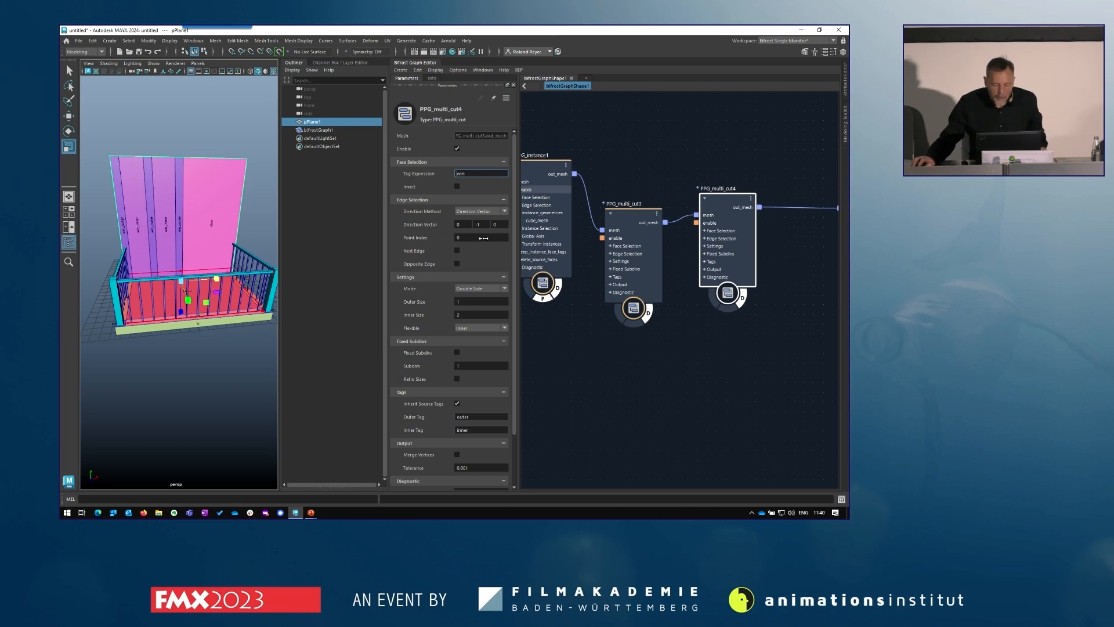
Cut the win face horizontally with Next Edge, enabling Fixed Subdivs and Start Side mode on PPG_multi_cut4
{"action": "left_click", "coordinate": [457, 251]}
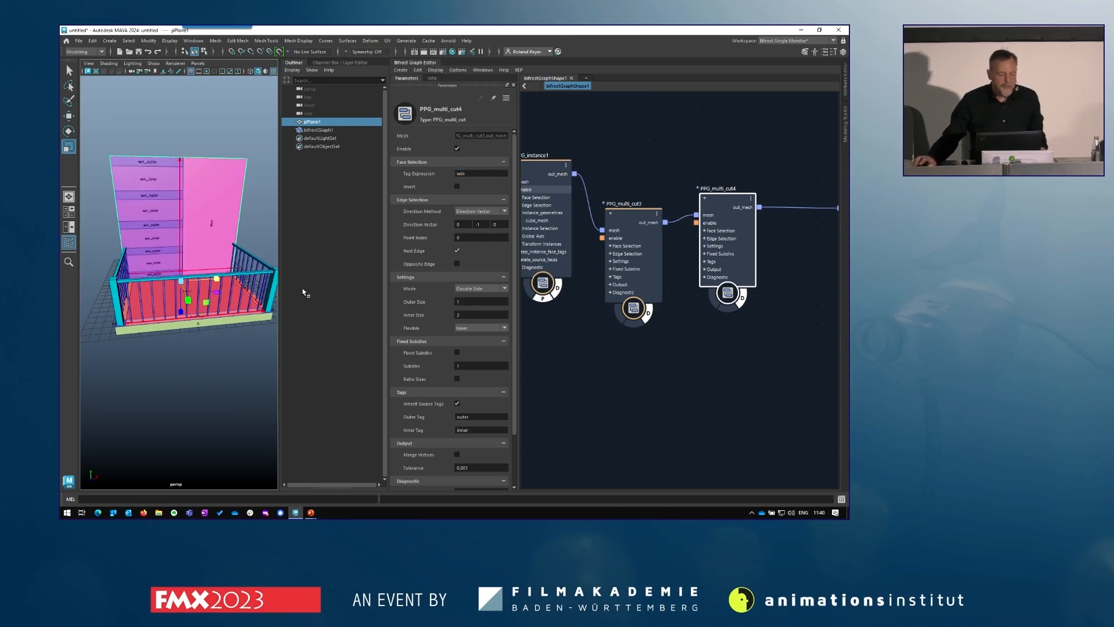
{"action": "left_click", "coordinate": [456, 353]}
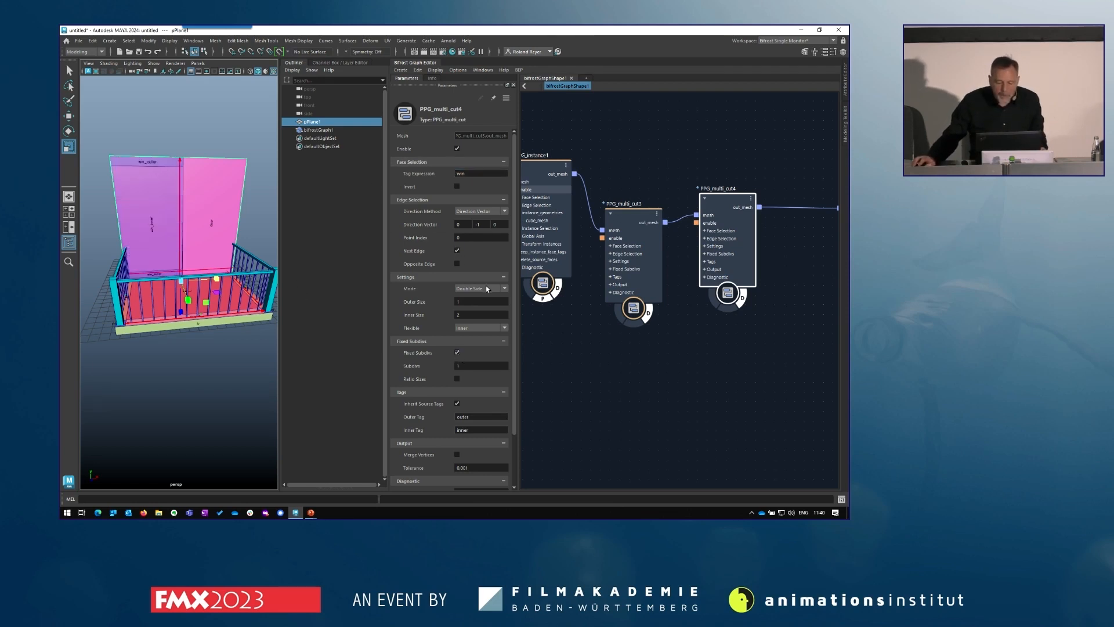
{"action": "left_click", "coordinate": [484, 289]}
{"action": "left_click", "coordinate": [479, 307]}
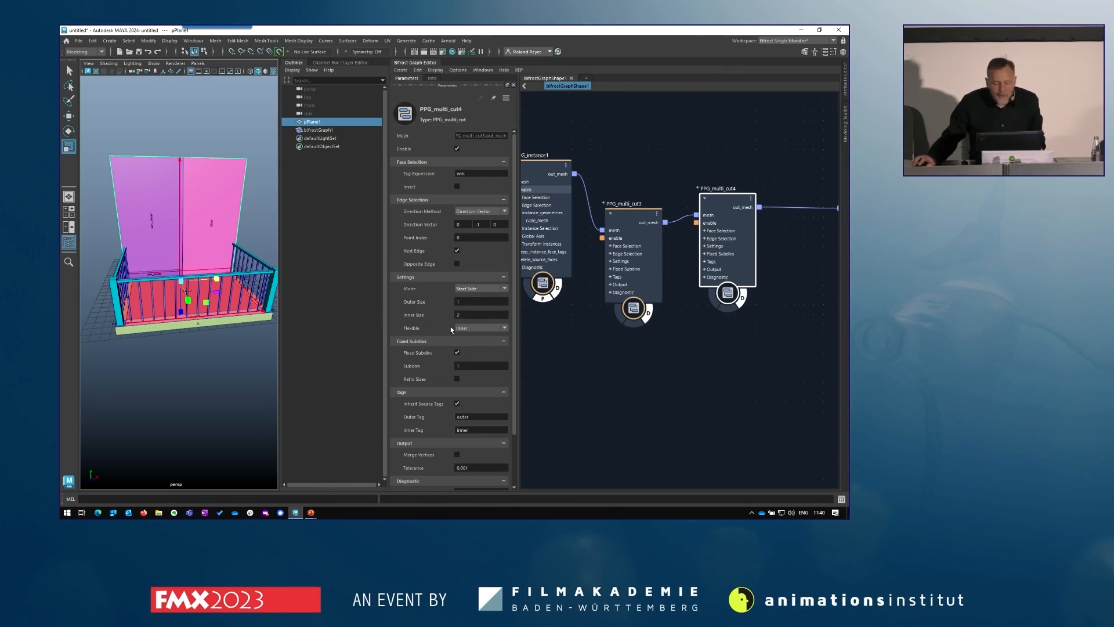
Adjust the height of PPG_multi_cut4's outer part, enabling Ratio Sizes and setting Outer Size to about 2
{"action": "left_click_drag", "start_coordinate": [437, 302], "coordinate": [585, 295]}
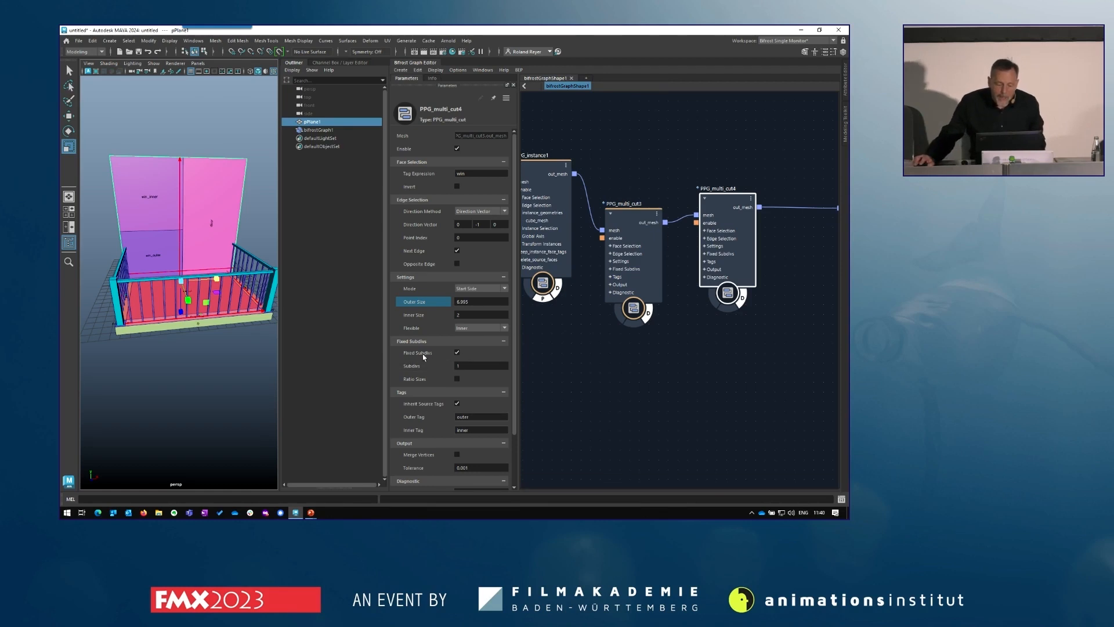
{"action": "left_click", "coordinate": [458, 379]}
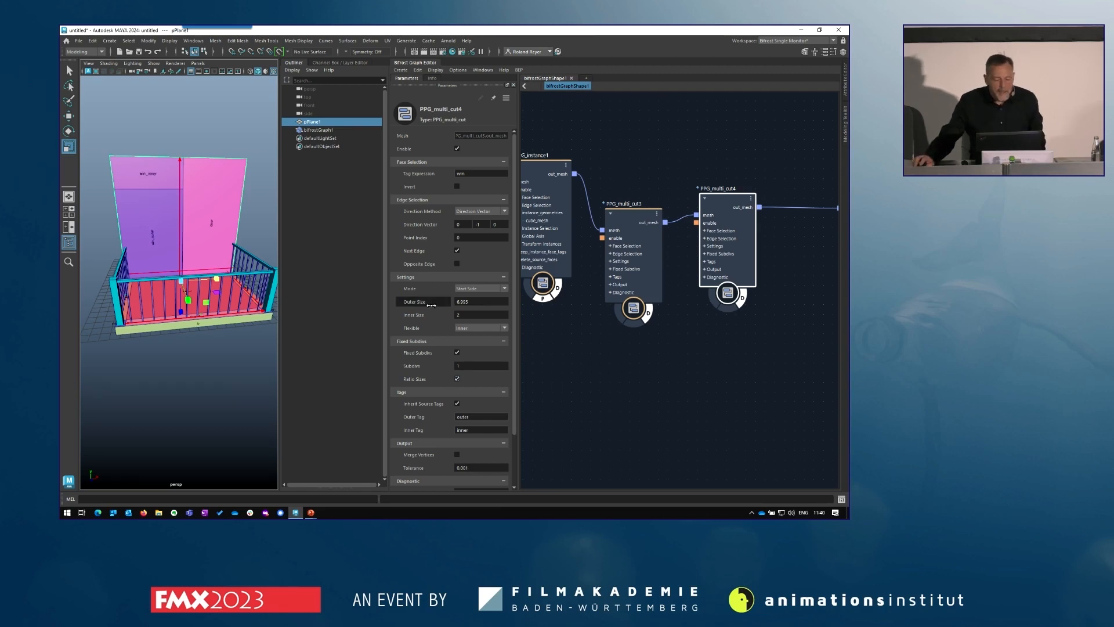
{"action": "left_click_drag", "start_coordinate": [431, 305], "coordinate": [474, 302]}
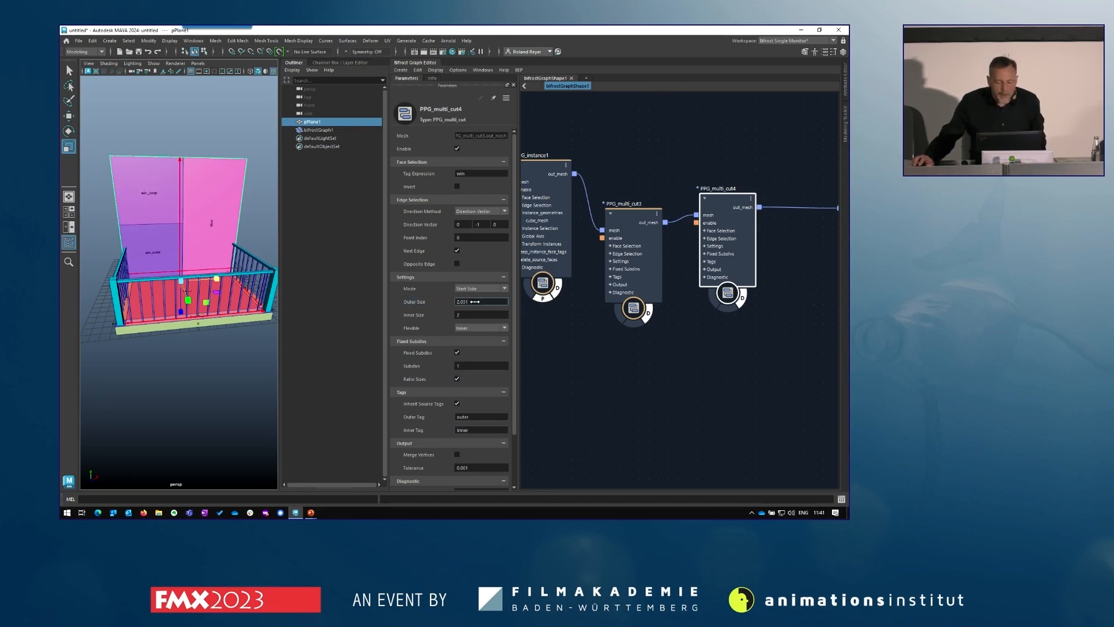
Set PPG_multi_cut4's Outer Size to 2 and rescale the plane slightly in the viewport
{"action": "double_click", "coordinate": [479, 302]}
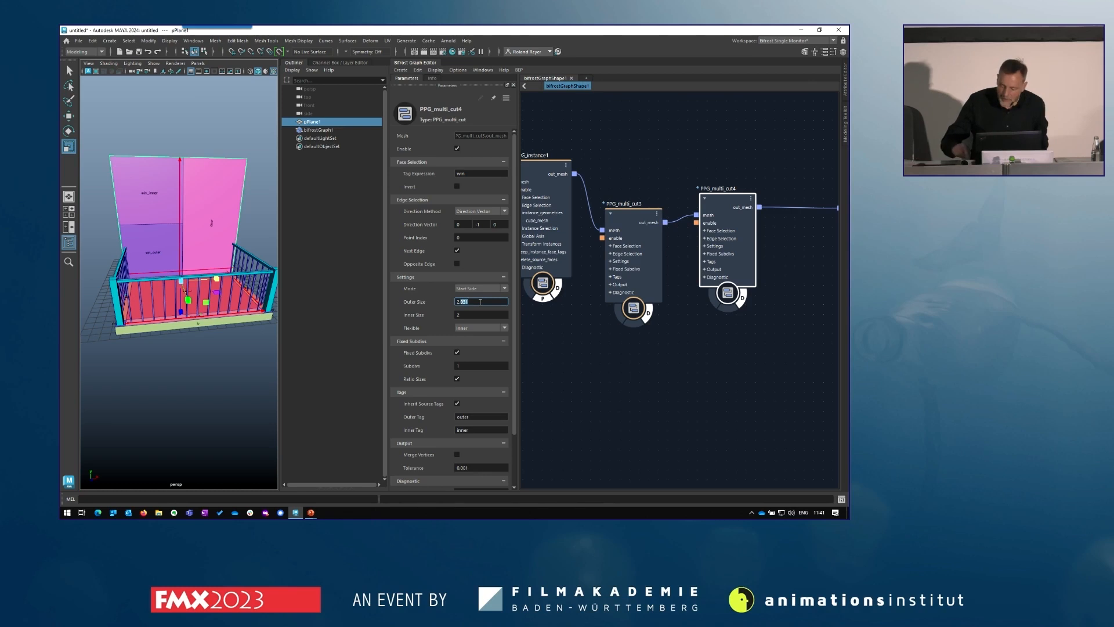
{"action": "key", "text": "Return"}
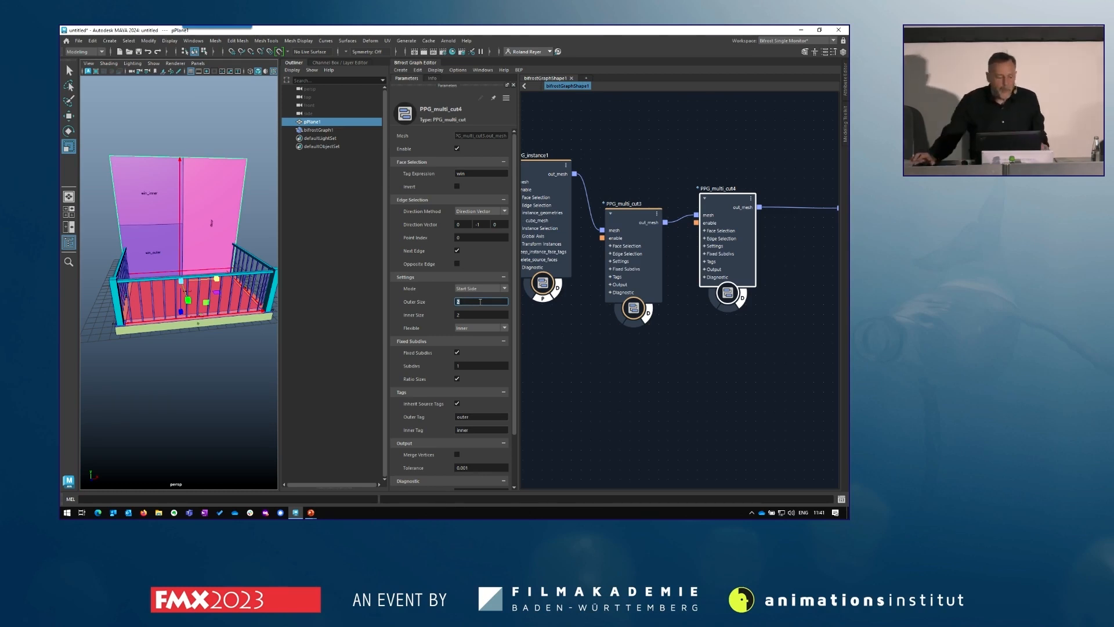
{"action": "mouse_move", "coordinate": [180, 312]}
{"action": "left_mouse_down"}
{"action": "mouse_move", "coordinate": [181, 328]}
{"action": "mouse_move", "coordinate": [175, 297]}
{"action": "mouse_move", "coordinate": [177, 315]}
{"action": "left_mouse_up"}
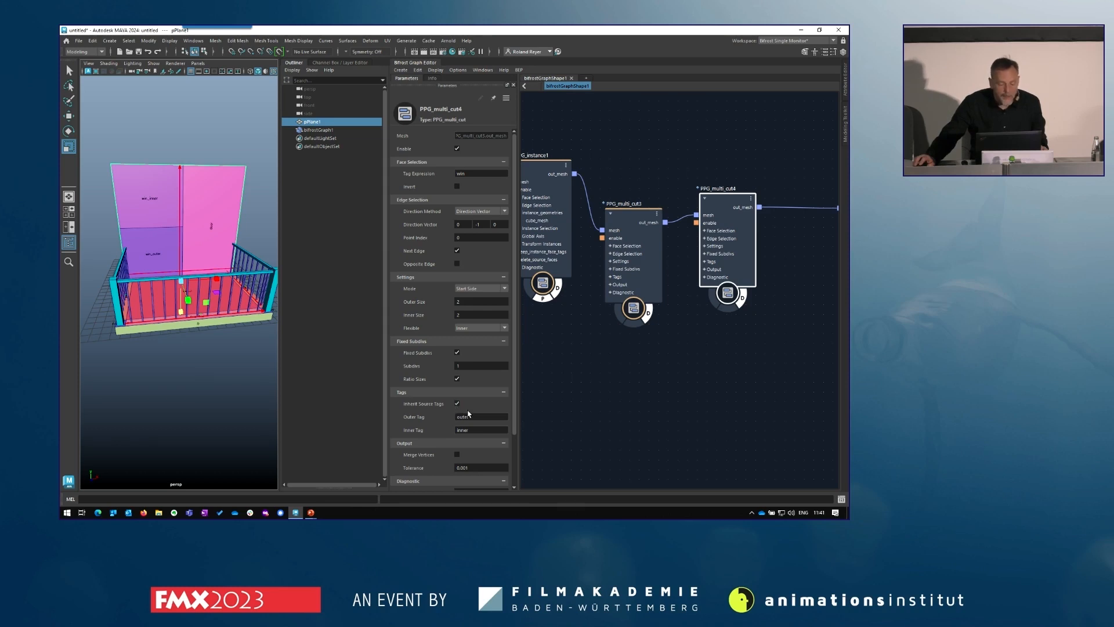
Turn off Inherit Source Tags on PPG_multi_cut4, setting Inner Tag to win and Outer Tag to wall
{"action": "left_click", "coordinate": [458, 404]}
{"action": "left_click", "coordinate": [462, 430]}
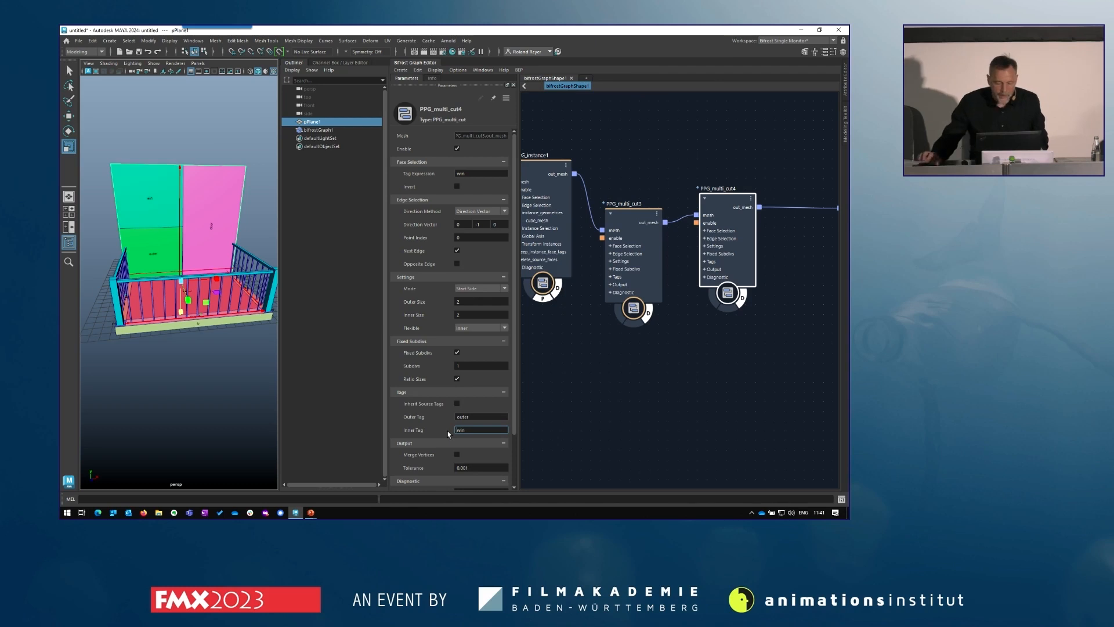
{"action": "key", "text": "shift+Tab"}
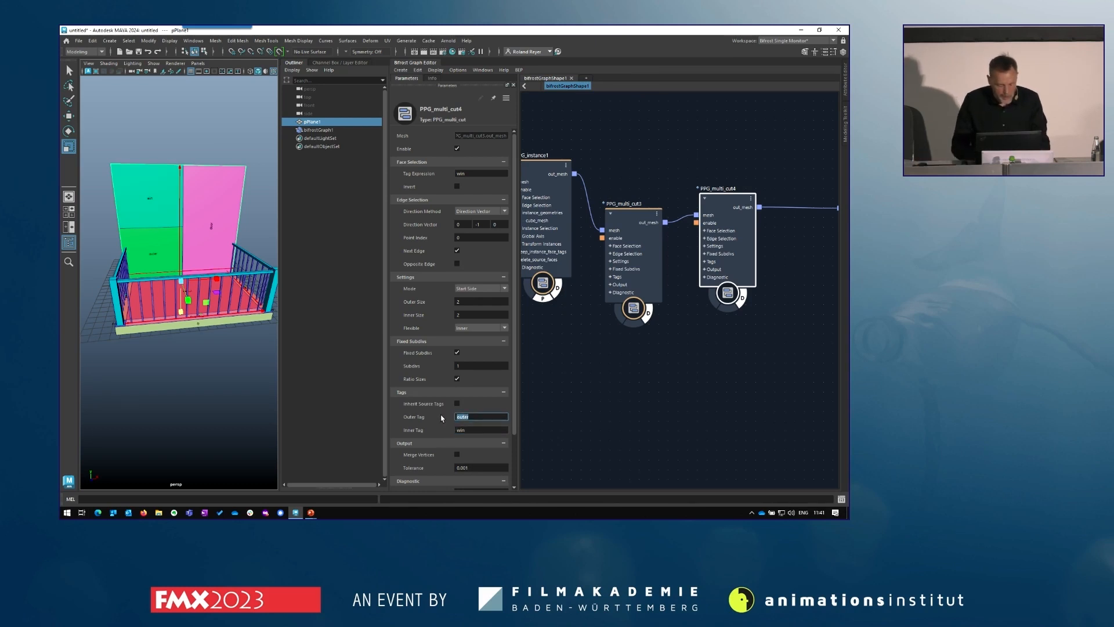
{"action": "type", "text": "wa"}
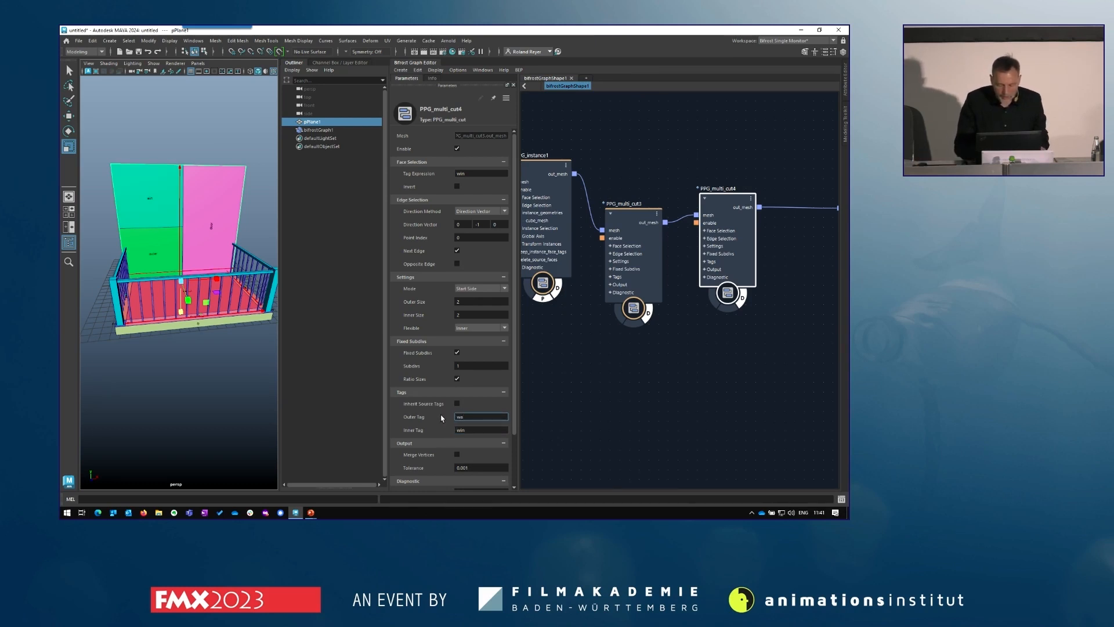
{"action": "type", "text": "ll"}
{"action": "key", "text": "Return"}
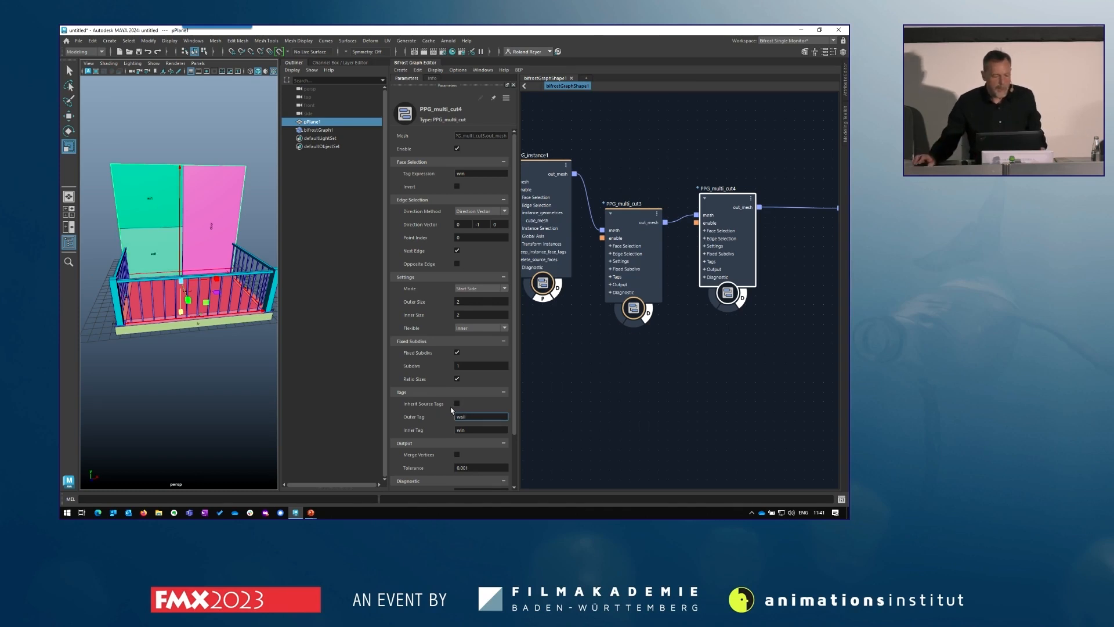
Make room after PPG_multi_cut4 by moving the PPG_diagnostc and output nodes further along the graph
{"action": "left_click_drag", "start_coordinate": [168, 393], "coordinate": [163, 399], "text": "alt"}
{"action": "right_click_drag", "start_coordinate": [163, 400], "coordinate": [188, 379], "text": "alt"}
{"action": "middle_click_drag", "start_coordinate": [188, 379], "coordinate": [186, 402], "text": "alt"}
{"action": "left_click_drag", "start_coordinate": [187, 401], "coordinate": [187, 400], "text": "alt"}
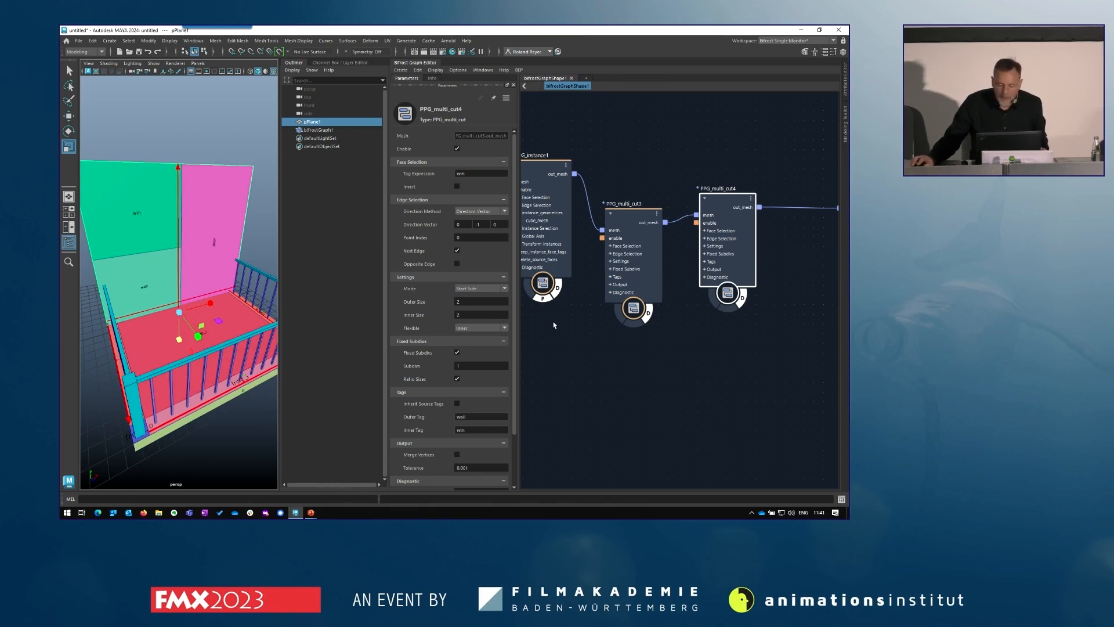
{"action": "left_click", "coordinate": [567, 310]}
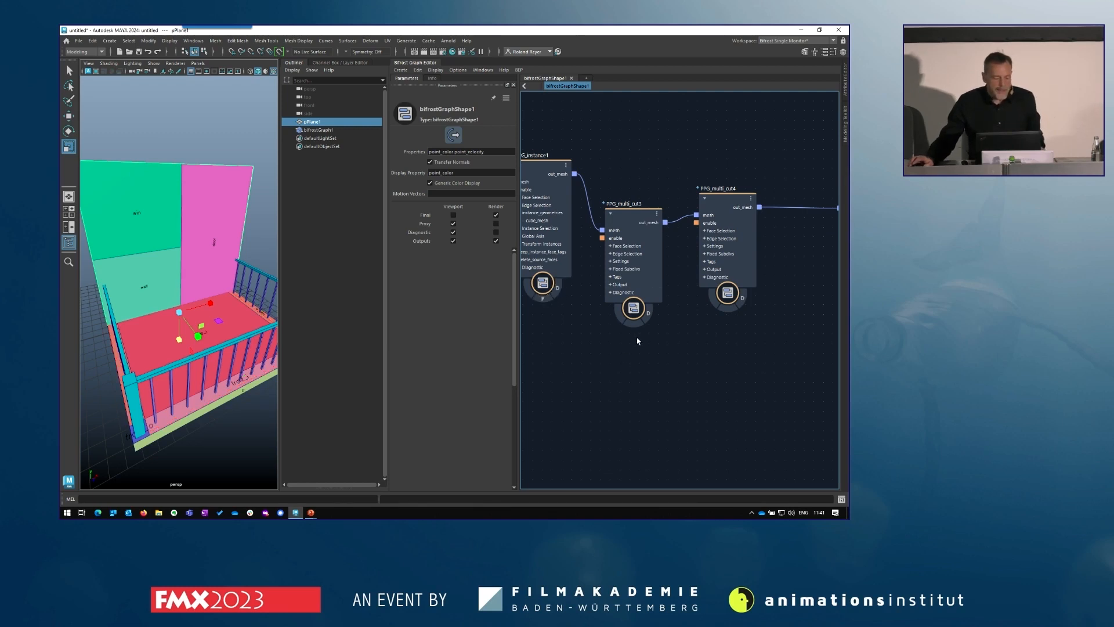
{"action": "middle_click_drag", "start_coordinate": [815, 239], "coordinate": [672, 236], "text": "alt"}
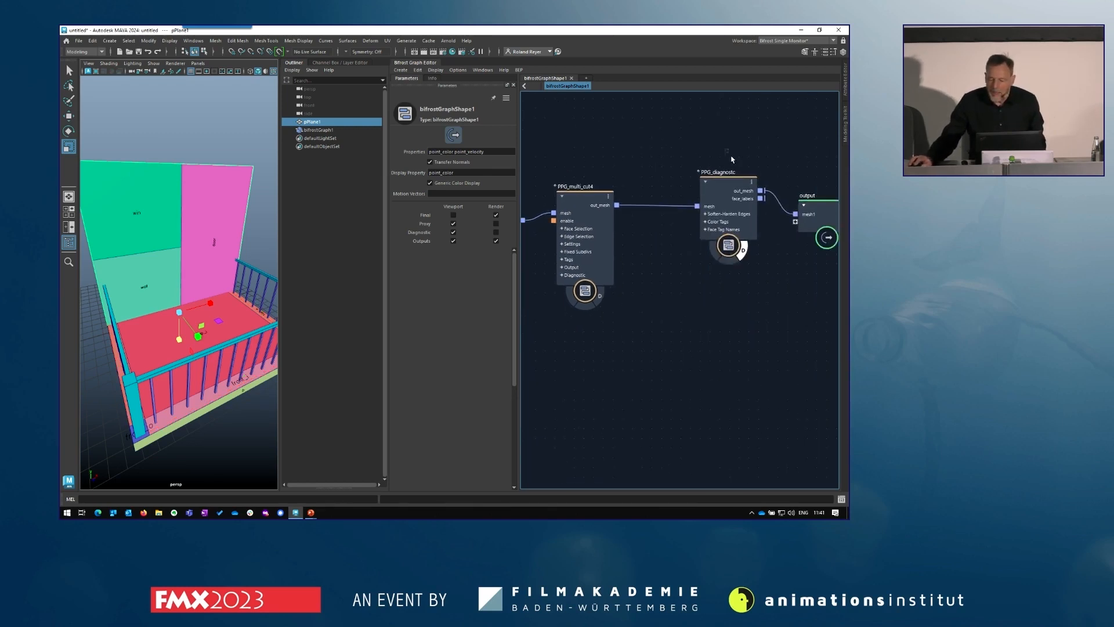
{"action": "left_click_drag", "start_coordinate": [732, 157], "coordinate": [808, 232]}
{"action": "left_click_drag", "start_coordinate": [718, 232], "coordinate": [848, 237]}
{"action": "left_click", "coordinate": [676, 265]}
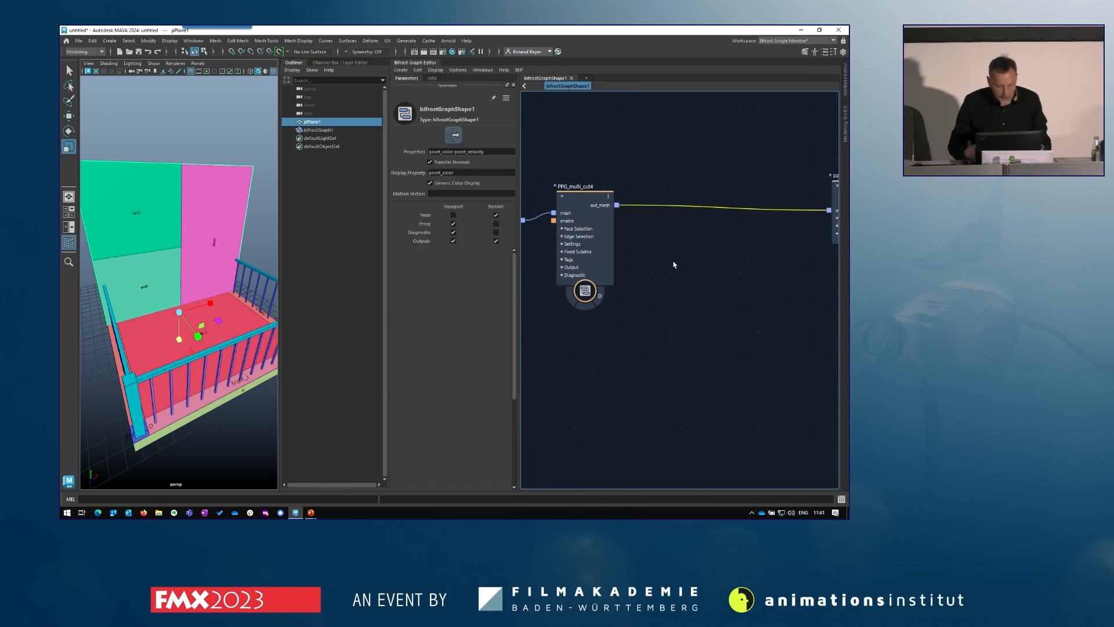
Add a PPG_extrude node and insert it into the connection between PPG_multi_cut4 and PPG_diagnostc
{"action": "key", "text": "Tab"}
{"action": "type", "text": "ppg"}
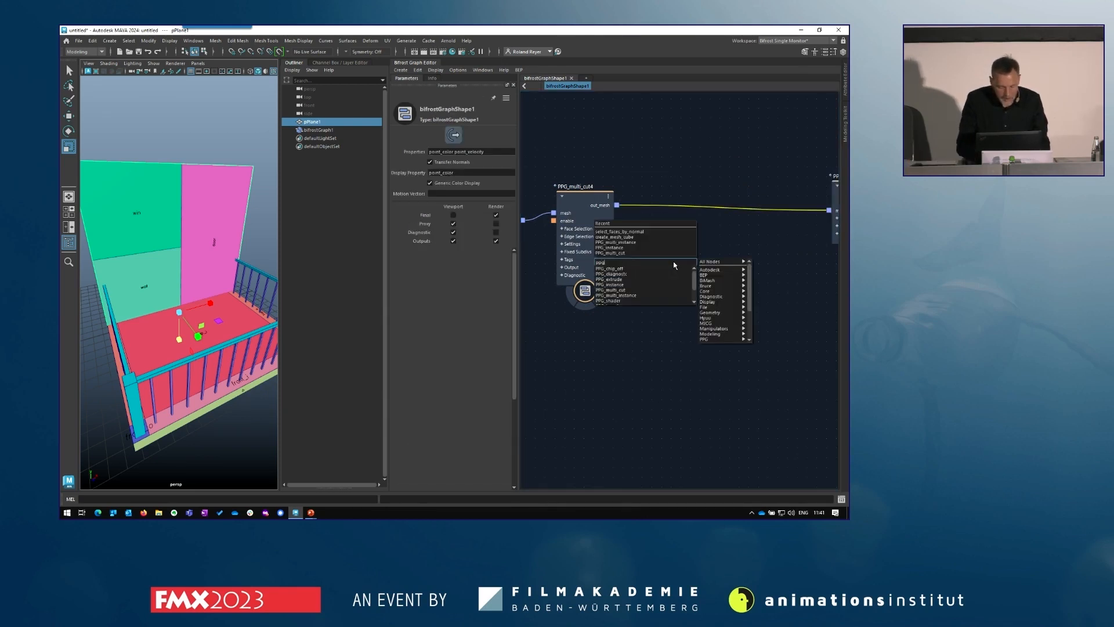
{"action": "type", "text": "ext"}
{"action": "key", "text": "Return"}
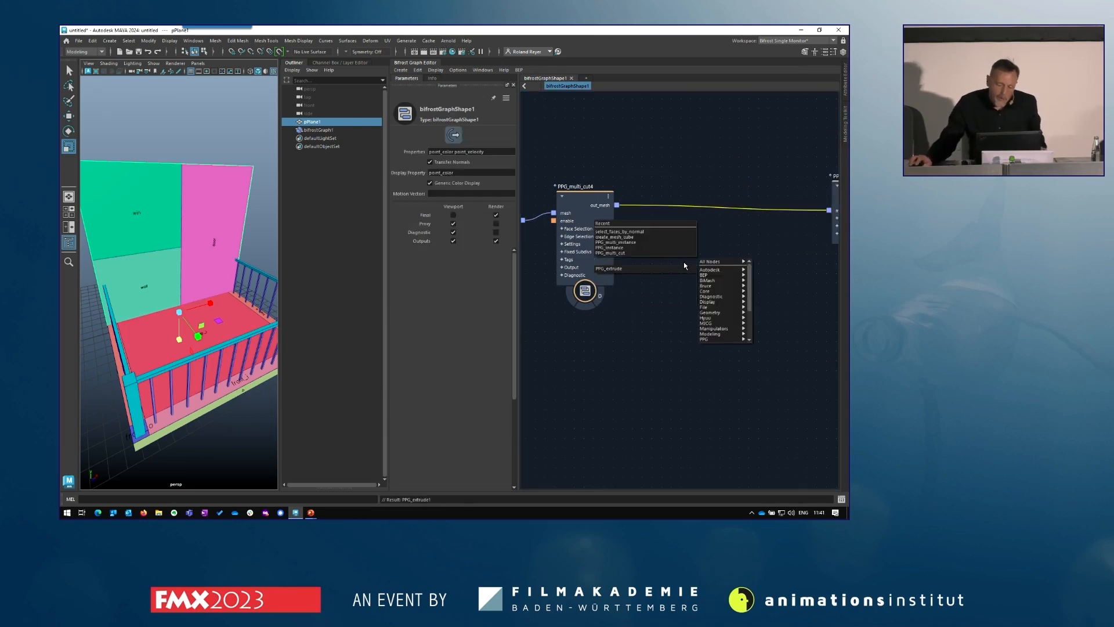
{"action": "left_click_drag", "start_coordinate": [685, 267], "coordinate": [686, 210]}
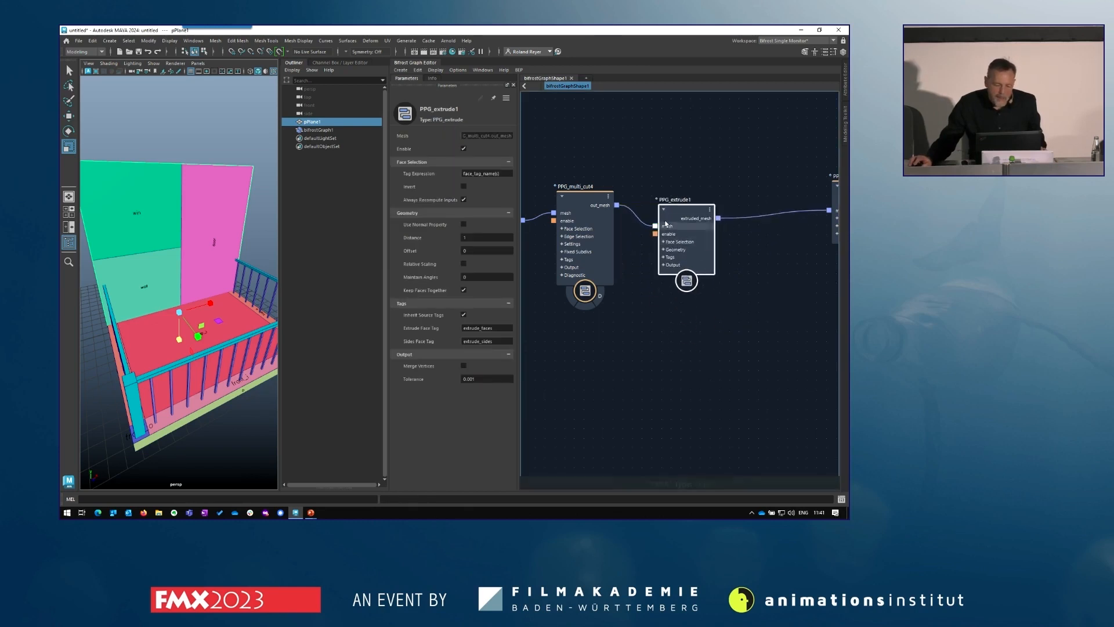
Inset the door and window faces with PPG_extrude1, using Tag Expression door win, Distance 0 and Offset about -0.5
{"action": "left_click", "coordinate": [509, 174]}
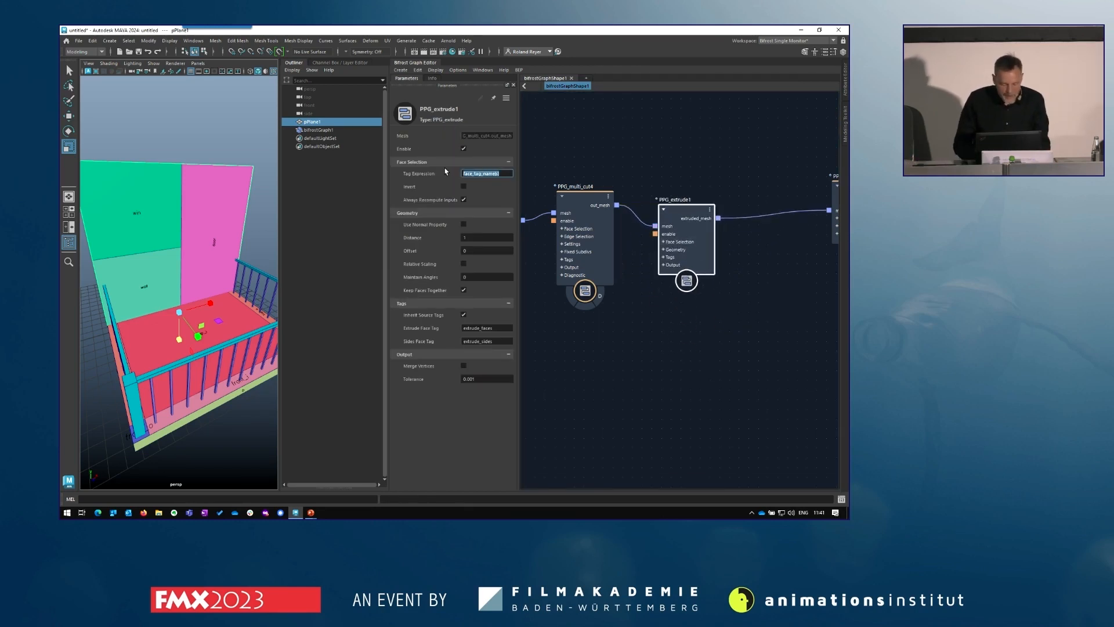
{"action": "type", "text": "door"}
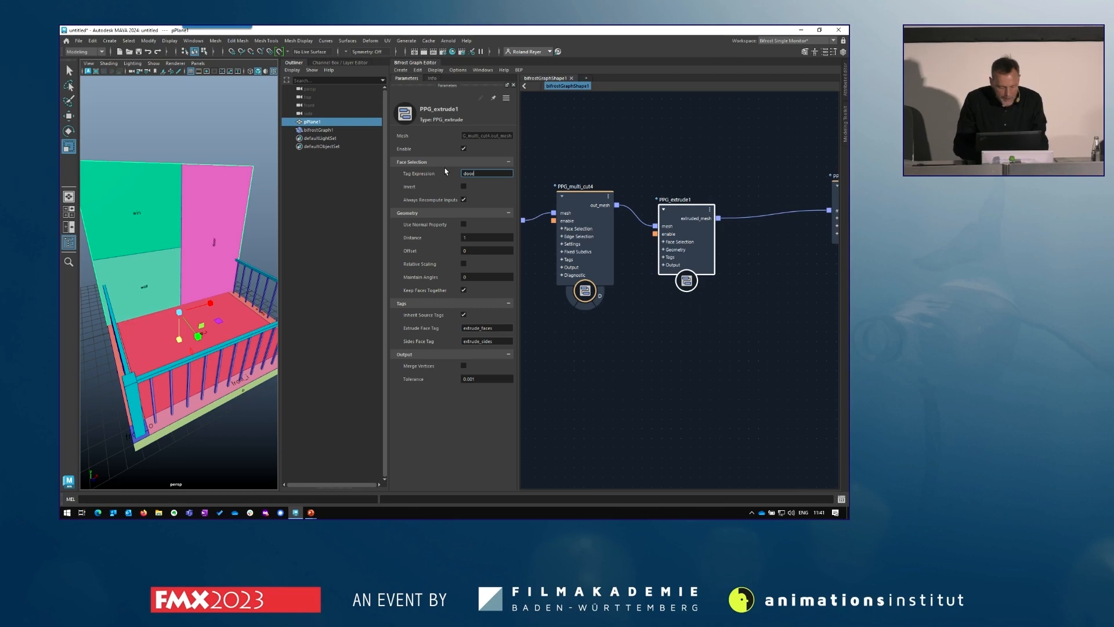
{"action": "type", "text": " win"}
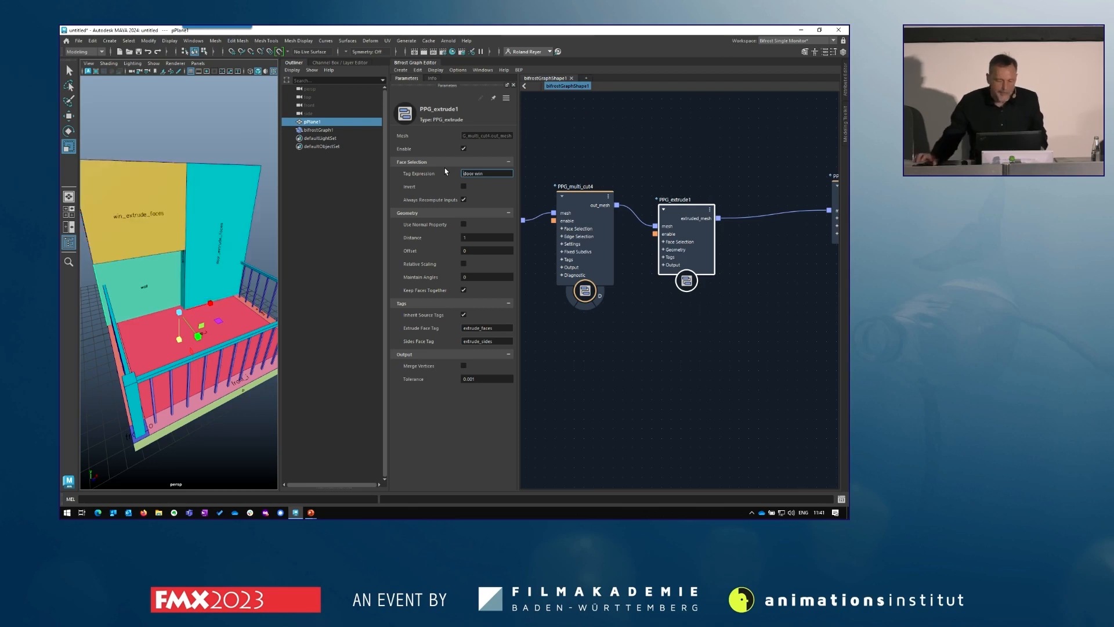
{"action": "left_click", "coordinate": [480, 238]}
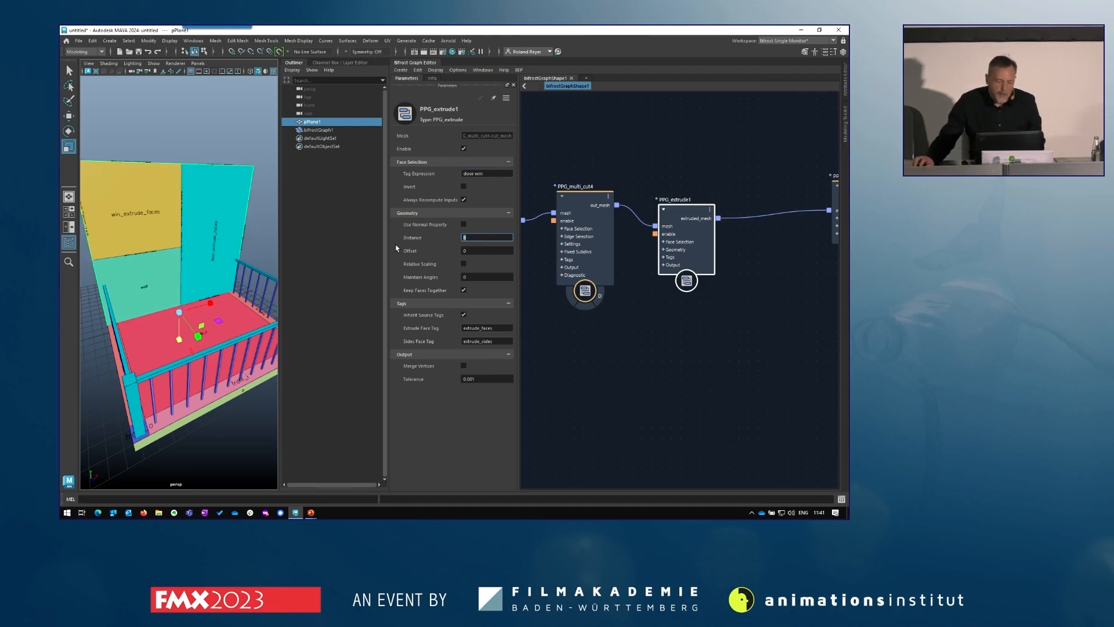
{"action": "left_click_drag", "start_coordinate": [414, 251], "coordinate": [208, 263]}
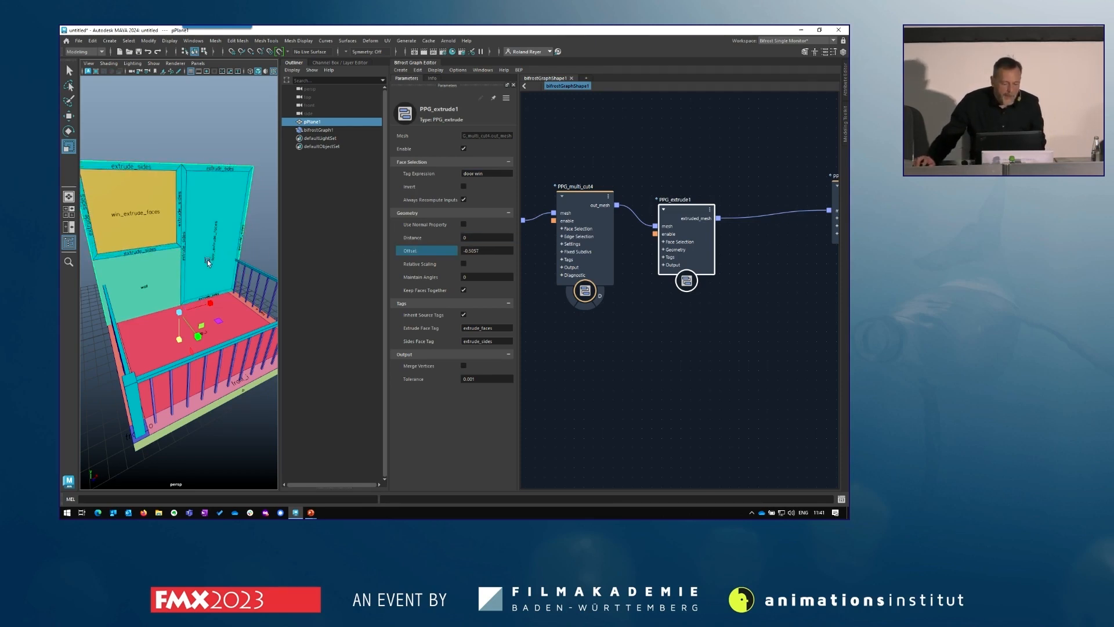
Turn off Inherit Source Tags on PPG_extrude1, setting Extrude Face Tag to glas and Sides Face Tag to frame
{"action": "left_click", "coordinate": [465, 315]}
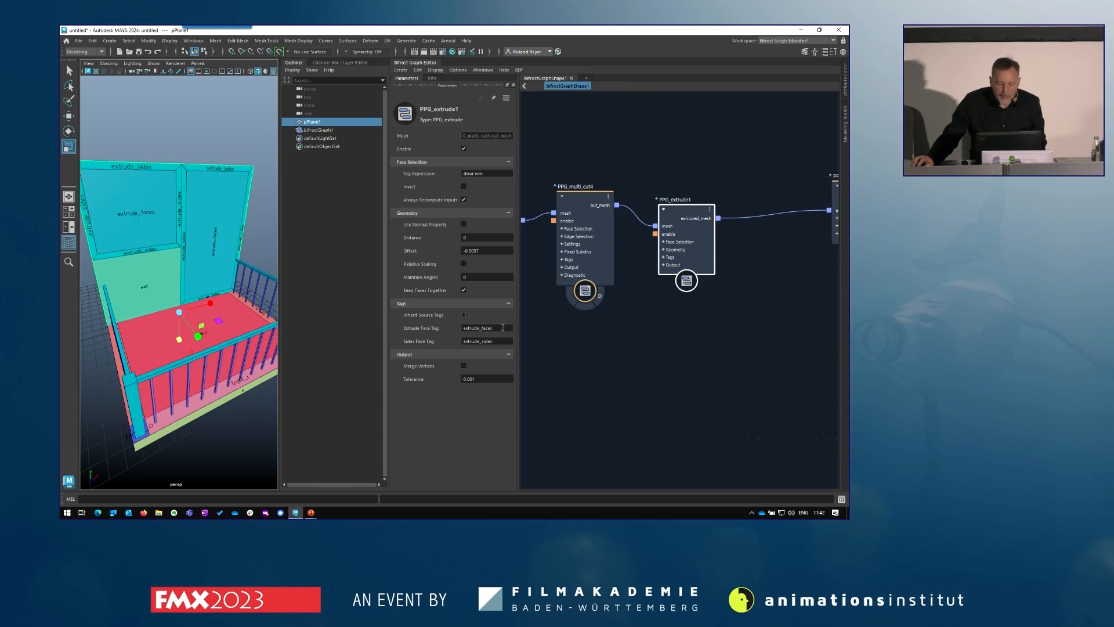
{"action": "left_click_drag", "start_coordinate": [495, 326], "coordinate": [451, 324]}
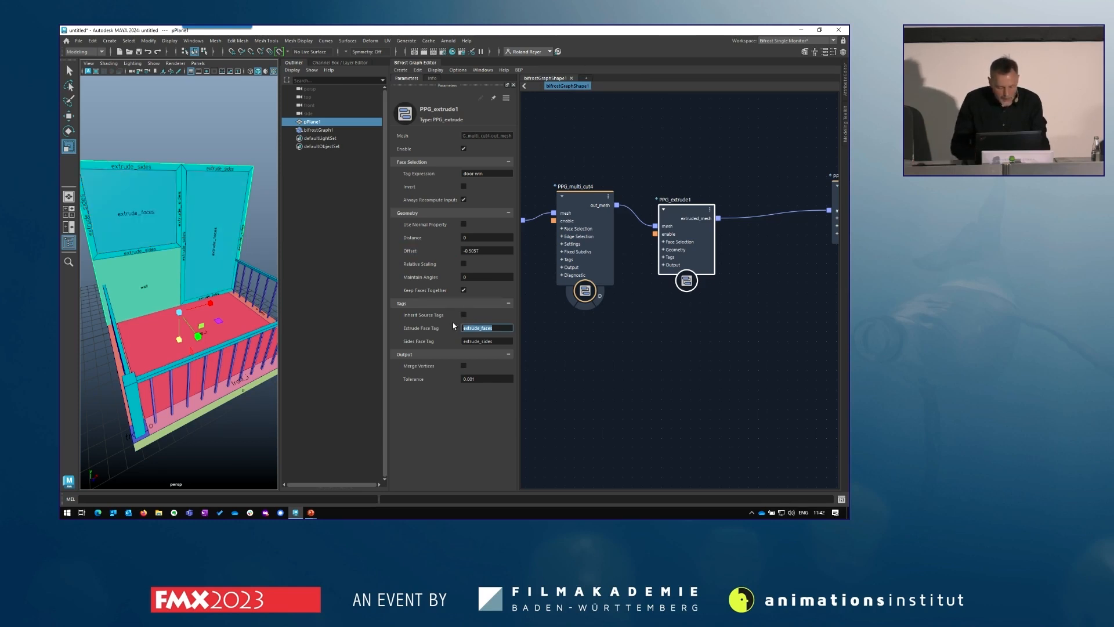
{"action": "type", "text": "glas"}
{"action": "key", "text": "Return"}
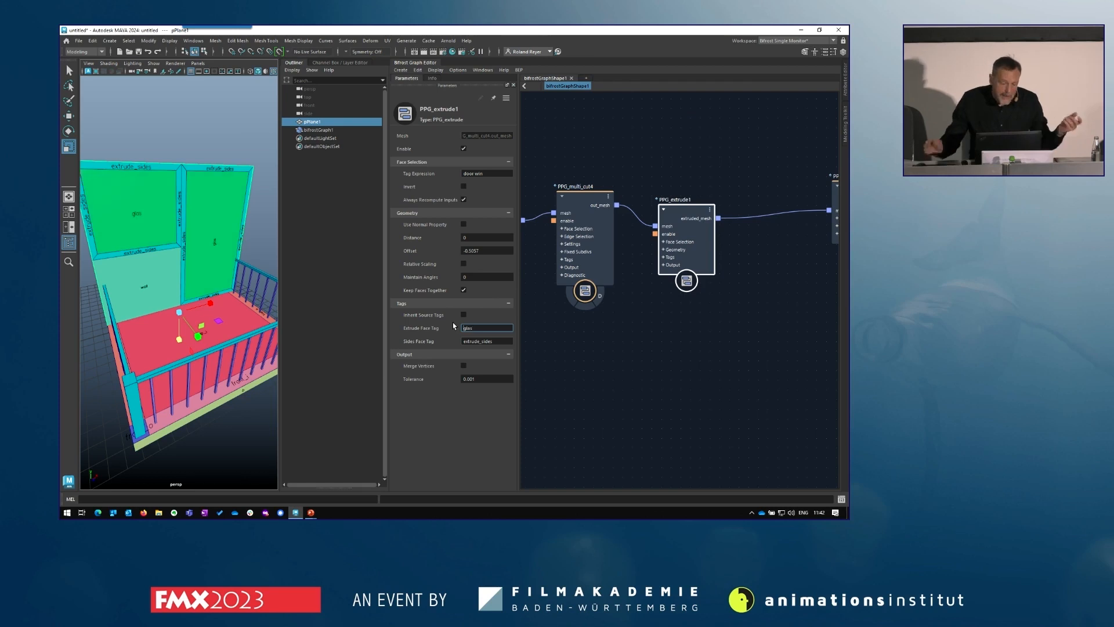
{"action": "double_click", "coordinate": [498, 343]}
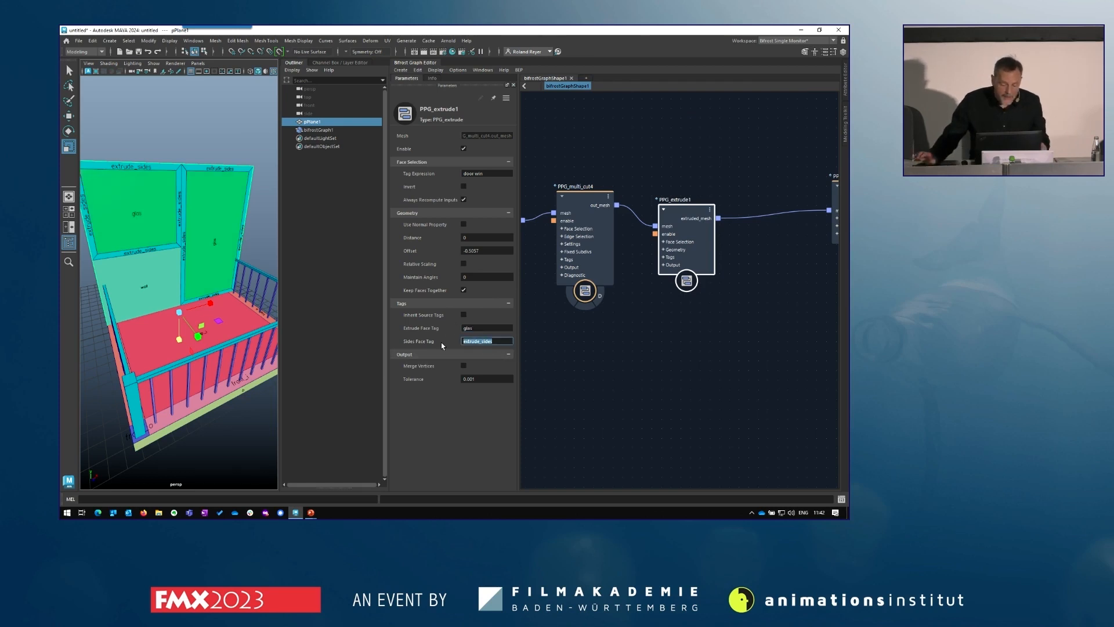
{"action": "type", "text": "f"}
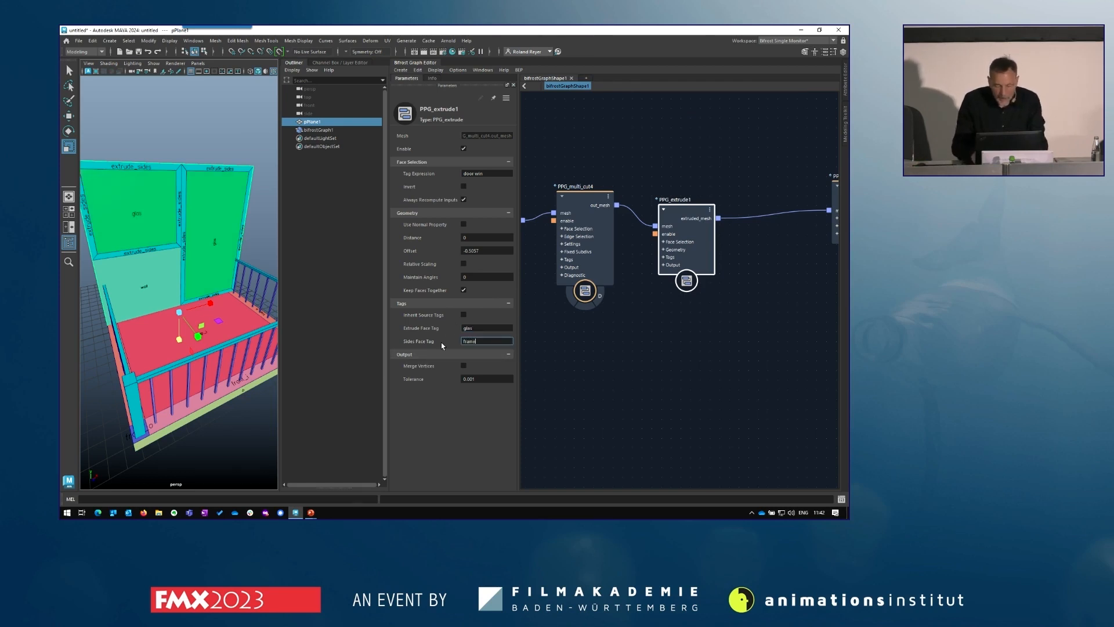
{"action": "type", "text": "rame"}
{"action": "key", "text": "Return"}
Insert a second PPG_extrude node between PPG_extrude1 and PPG_diagnostc
{"action": "left_click", "coordinate": [761, 280]}
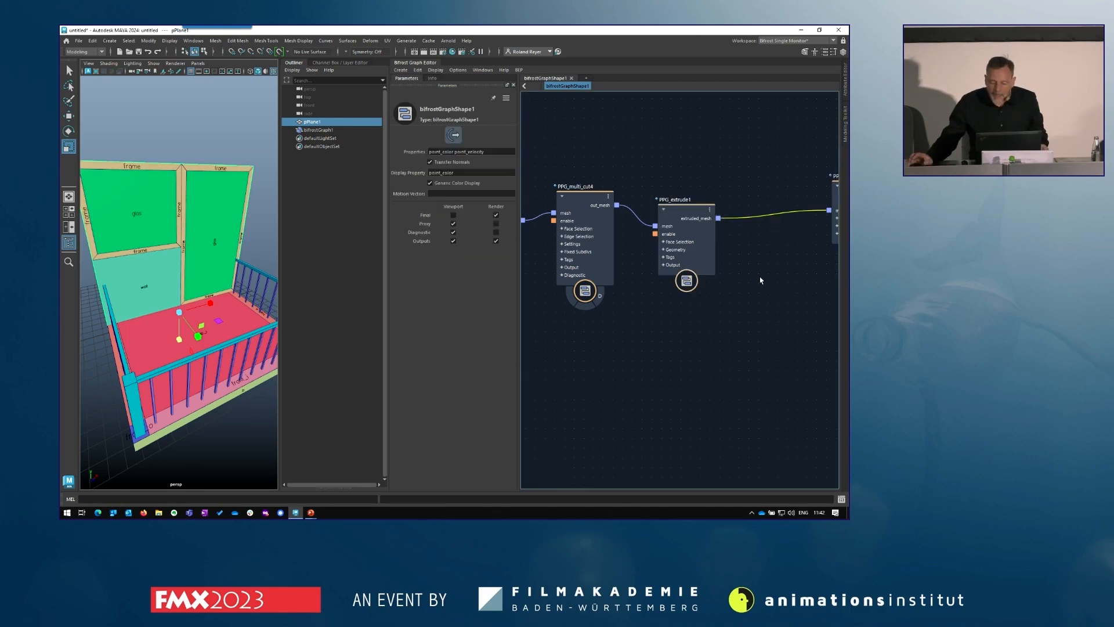
{"action": "key", "text": "Tab"}
{"action": "type", "text": "ppg"}
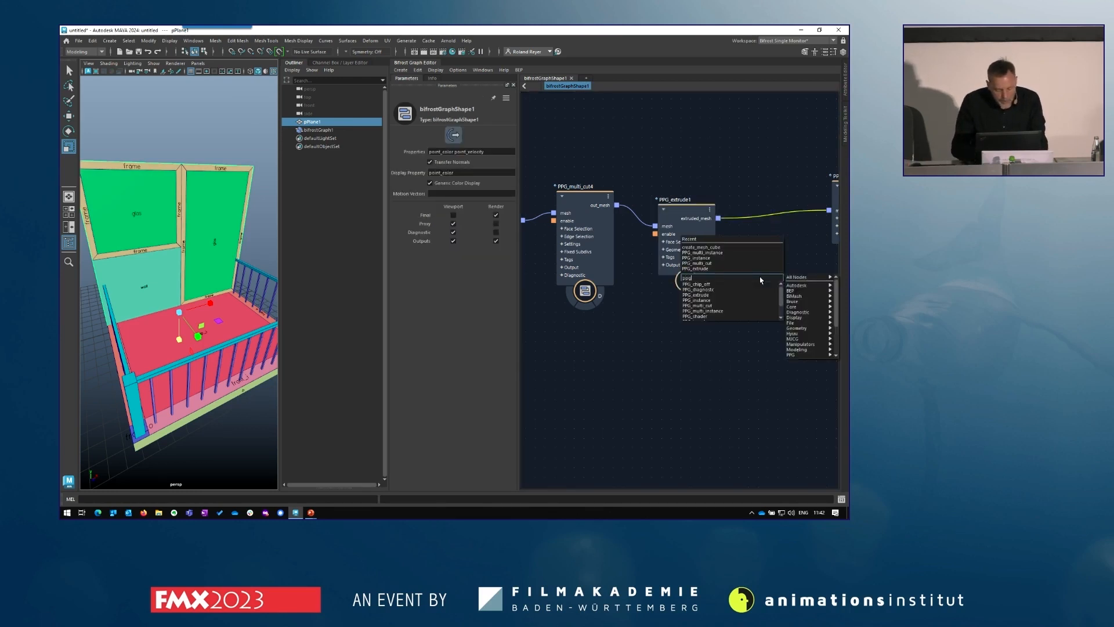
{"action": "type", "text": "_ex"}
{"action": "key", "text": "Return"}
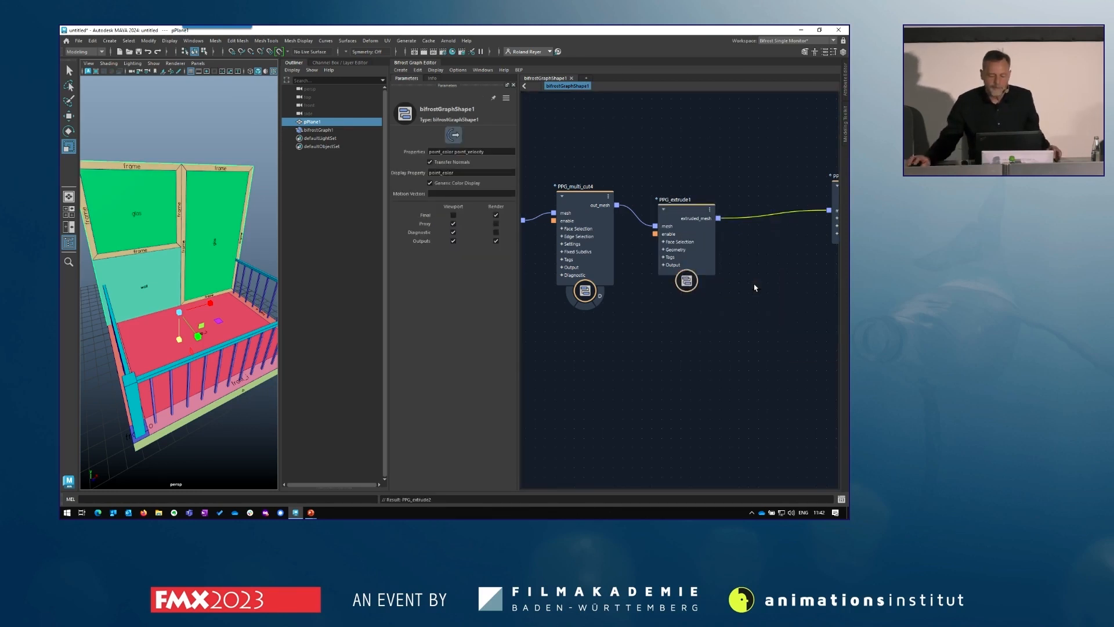
{"action": "left_click_drag", "start_coordinate": [755, 287], "coordinate": [762, 192]}
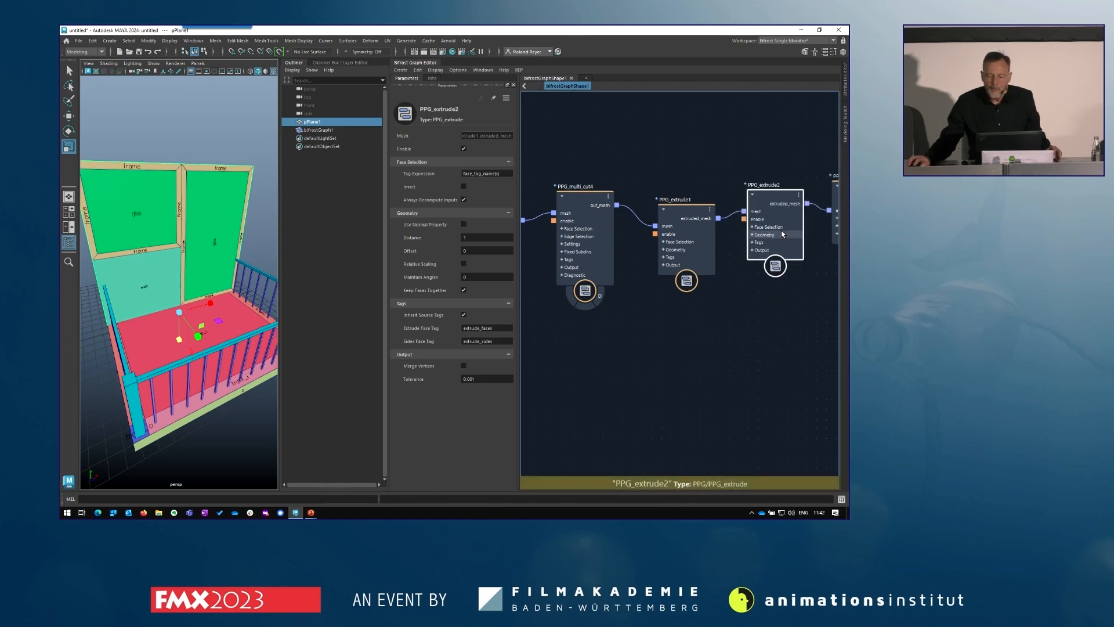
Set PPG_extrude2's Tag Expression to glas and push the glass faces back with a Distance of about -0.3
{"action": "left_click", "coordinate": [507, 173]}
{"action": "type", "text": "glas"}
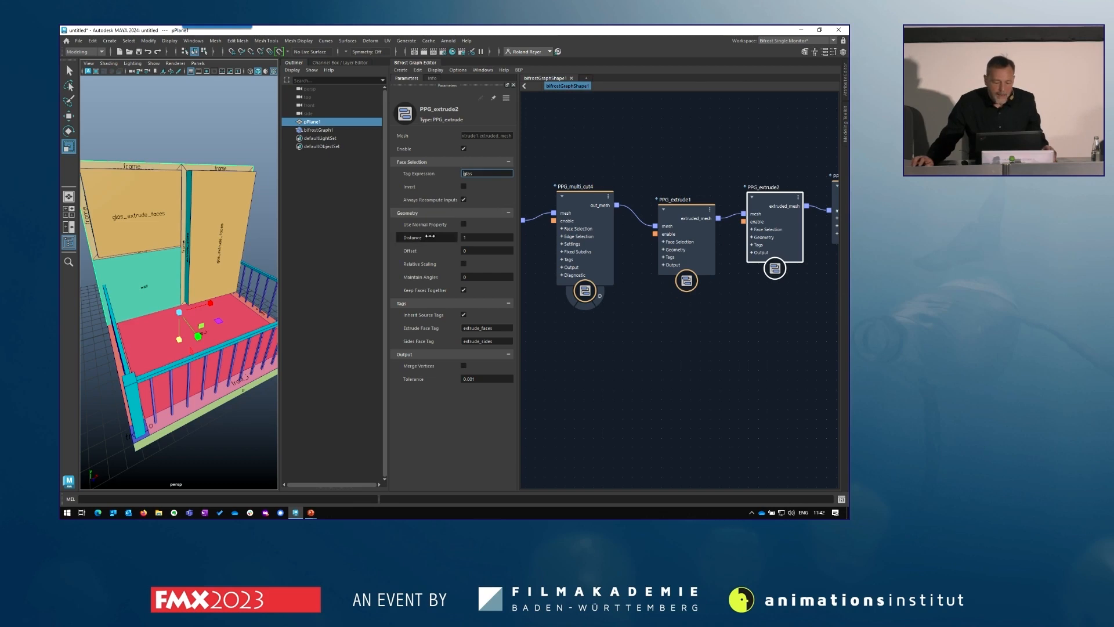
{"action": "left_click_drag", "start_coordinate": [413, 237], "coordinate": [838, 254]}
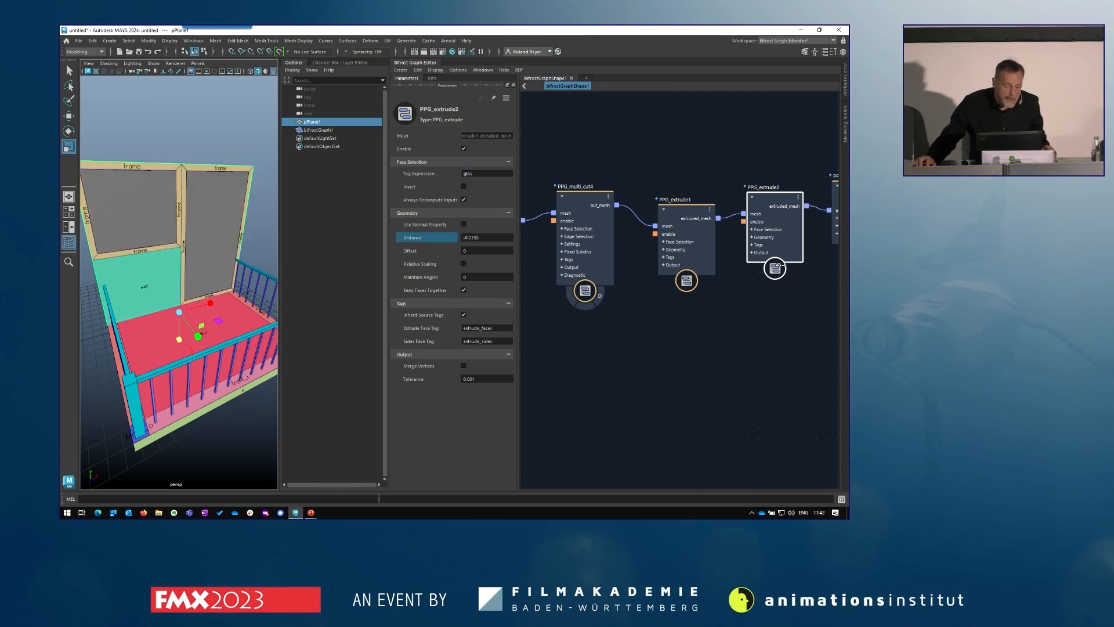
Hide pPlane1 and deepen the glass recess, setting PPG_extrude2's Distance to about -0.62
{"action": "left_click", "coordinate": [325, 121]}
{"action": "key", "text": "h"}
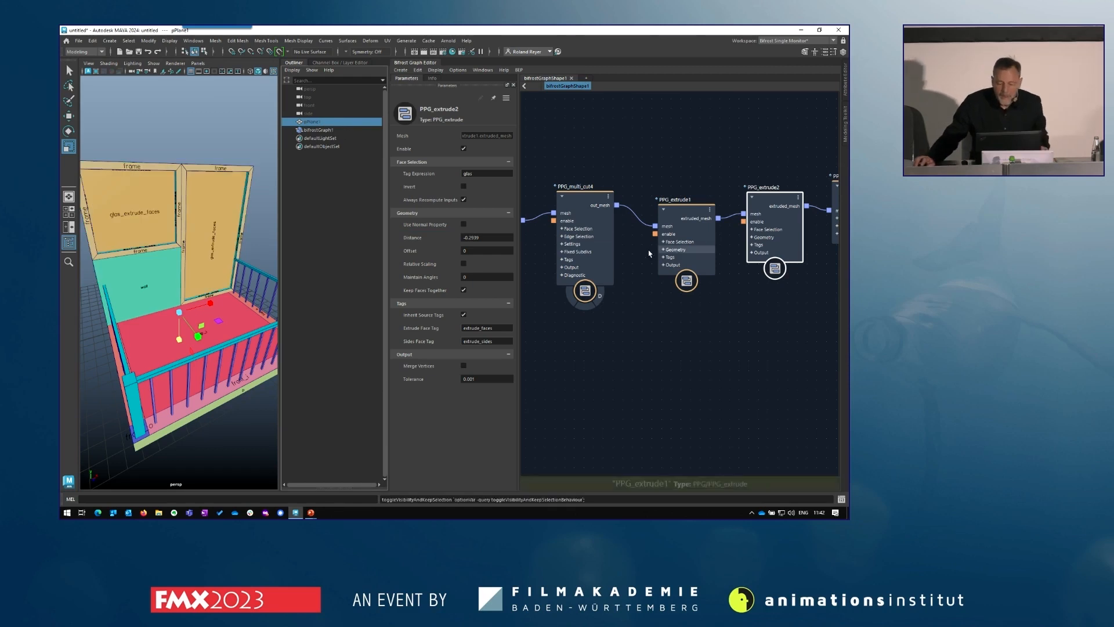
{"action": "left_click_drag", "start_coordinate": [437, 241], "coordinate": [378, 248]}
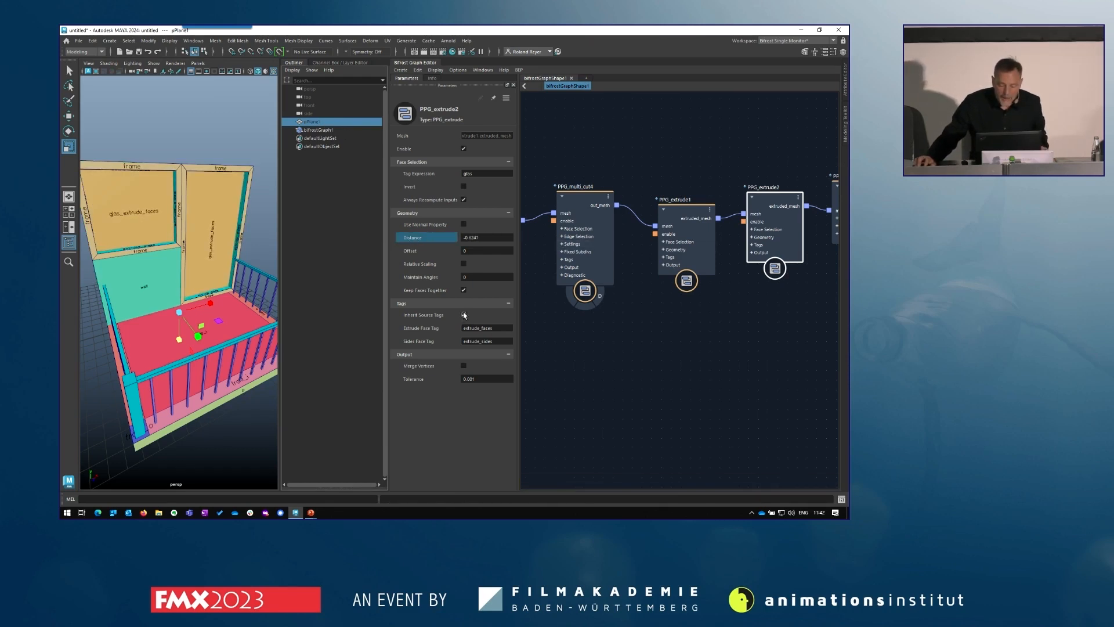
Turn off Inherit Source Tags on PPG_extrude2 and set its Extrude Face Tag to glas
{"action": "left_click", "coordinate": [464, 315]}
{"action": "key", "text": "Tab"}
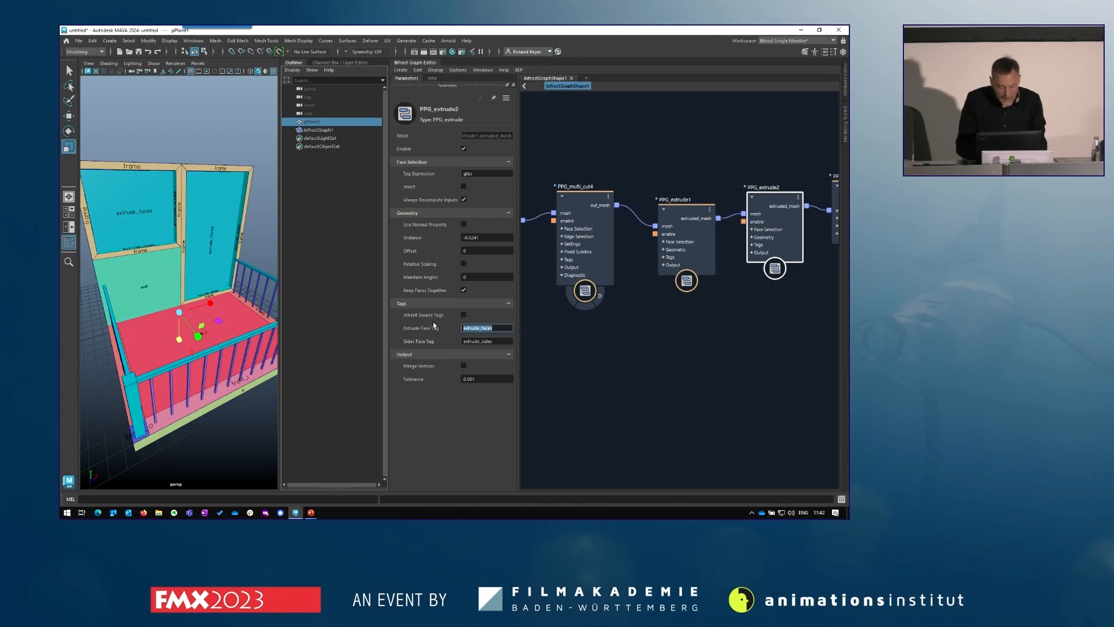
{"action": "type", "text": "glas"}
{"action": "key", "text": "Return"}
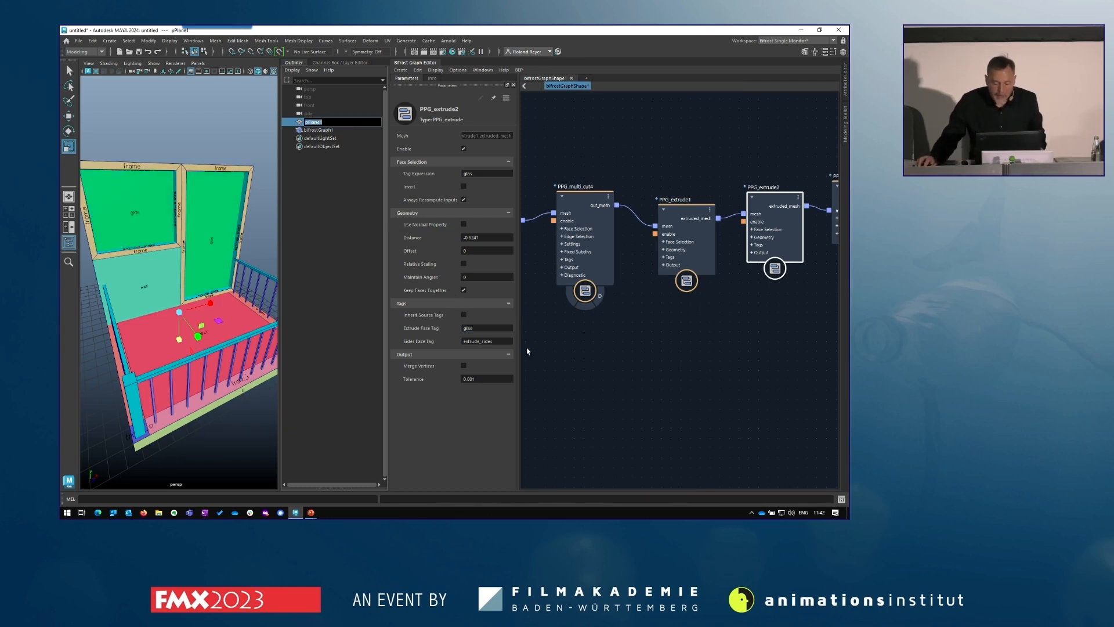
{"action": "left_click_drag", "start_coordinate": [499, 343], "coordinate": [452, 340]}
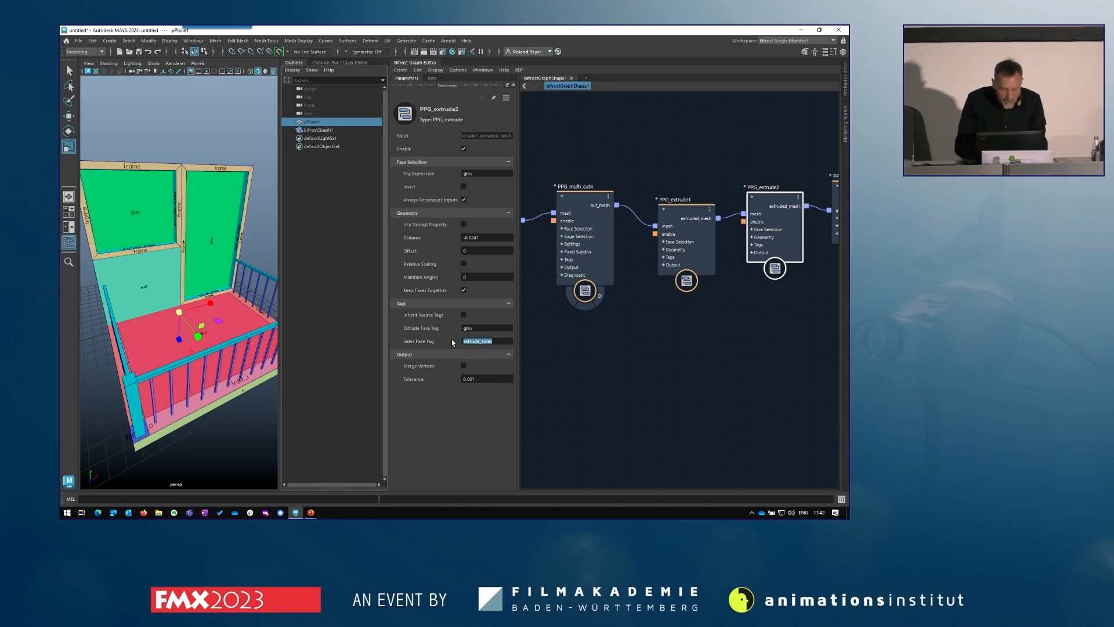
{"action": "key", "text": "e"}
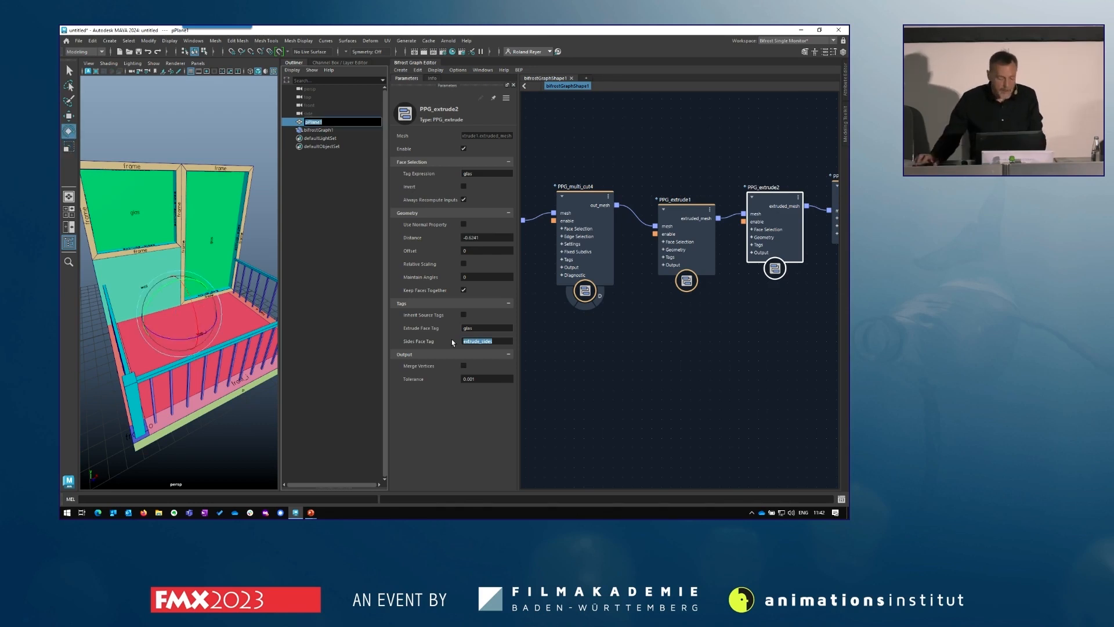
Scale pPlane1 to test how the whole balcony with railings, door and window adapts
{"action": "scroll", "coordinate": [184, 388], "scroll_direction": "down", "scroll_amount": 4}
{"action": "left_click_drag", "start_coordinate": [184, 388], "coordinate": [163, 392], "text": "alt"}
{"action": "key", "text": "r"}
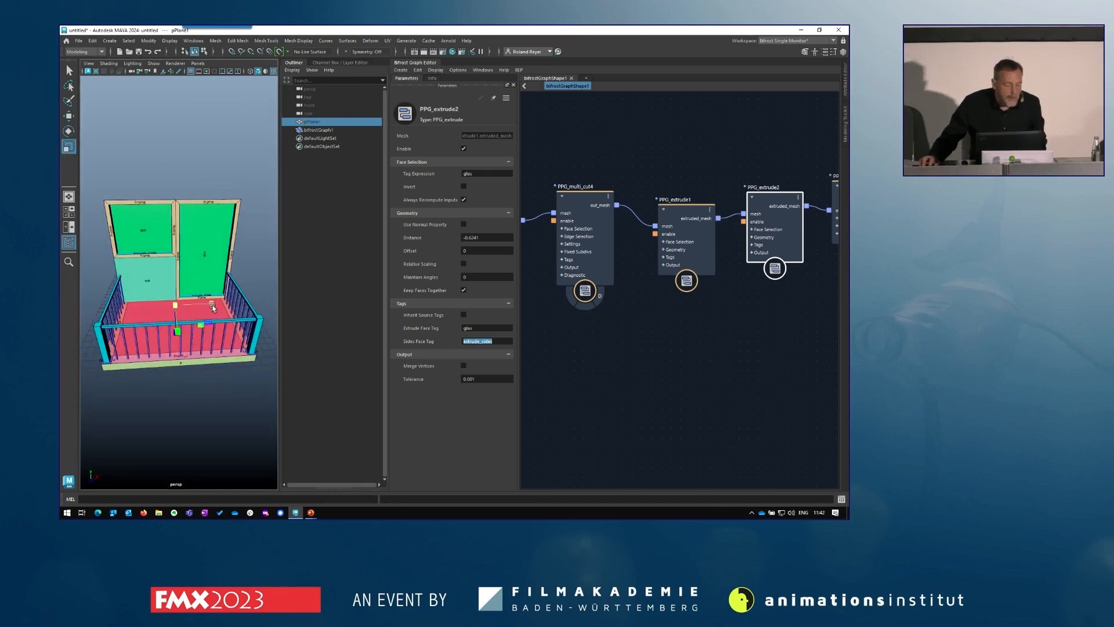
{"action": "left_click_drag", "start_coordinate": [211, 304], "coordinate": [202, 355]}
Toggle Enable off and on for PPG_extrude1 to compare the wall with and without frames, and switch to the slide presentation
{"action": "left_click", "coordinate": [662, 397]}
{"action": "key", "text": "a"}
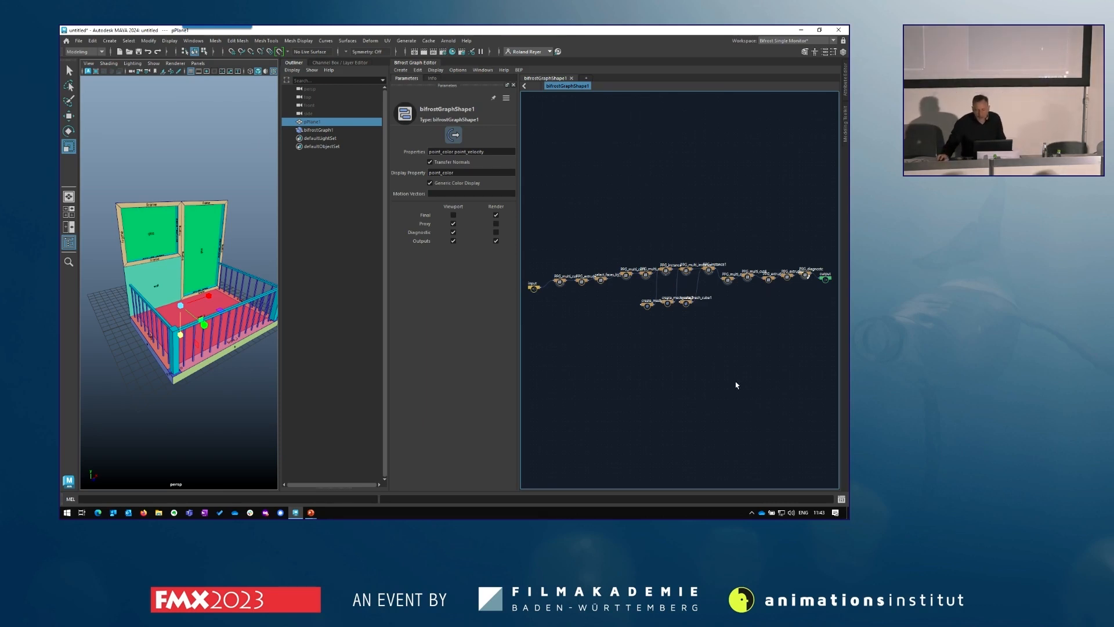
{"action": "scroll", "coordinate": [790, 330], "scroll_direction": "up", "scroll_amount": 3}
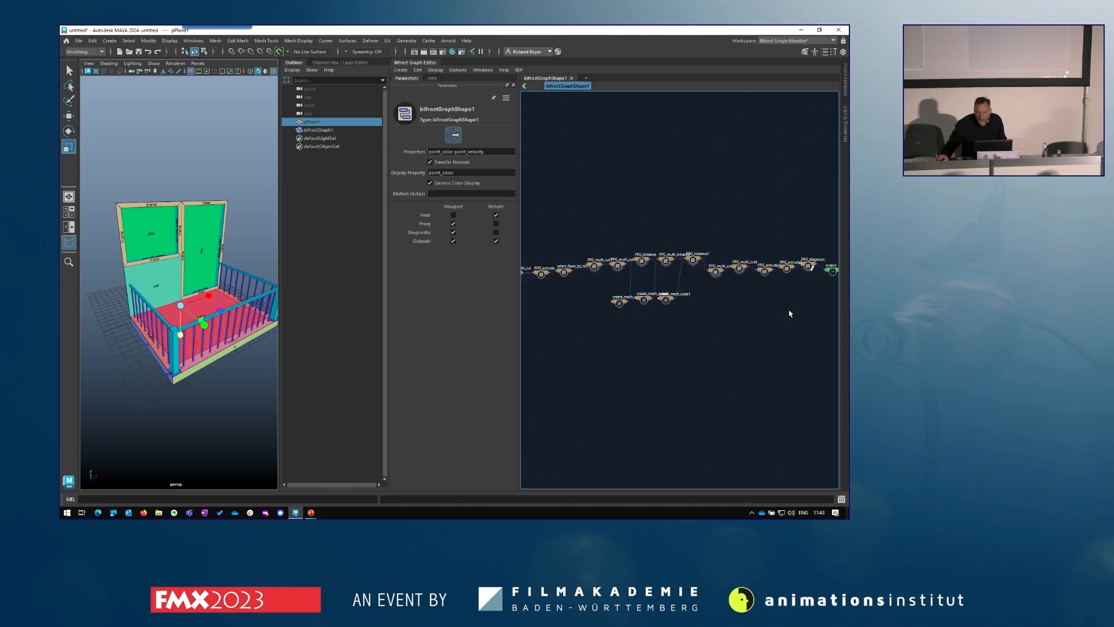
{"action": "left_click", "coordinate": [761, 262]}
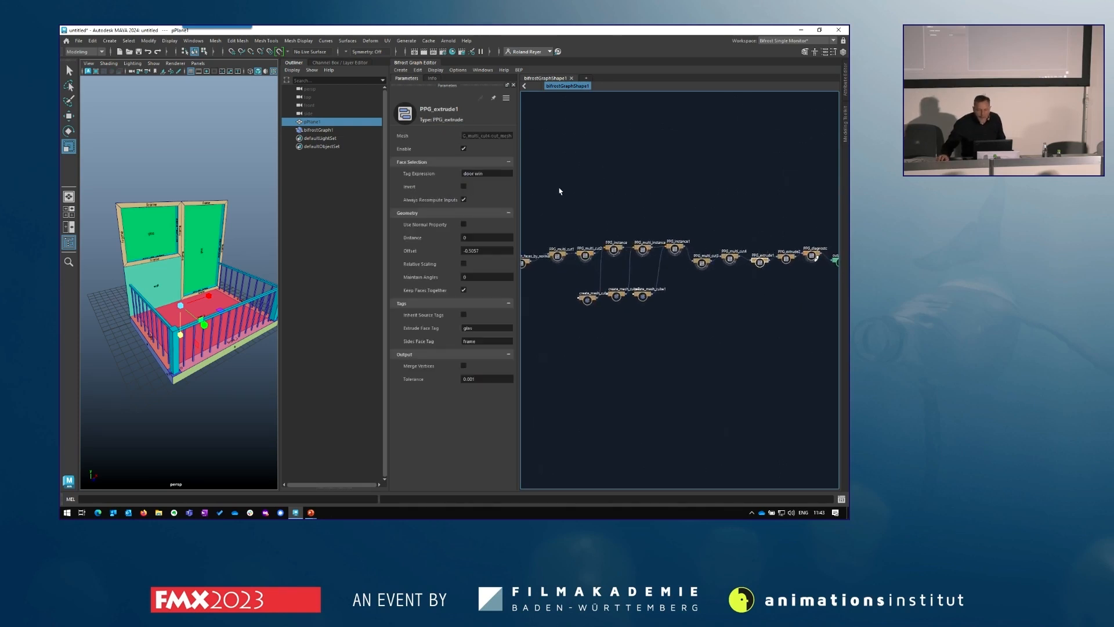
{"action": "left_click", "coordinate": [464, 149]}
{"action": "left_click", "coordinate": [464, 149]}
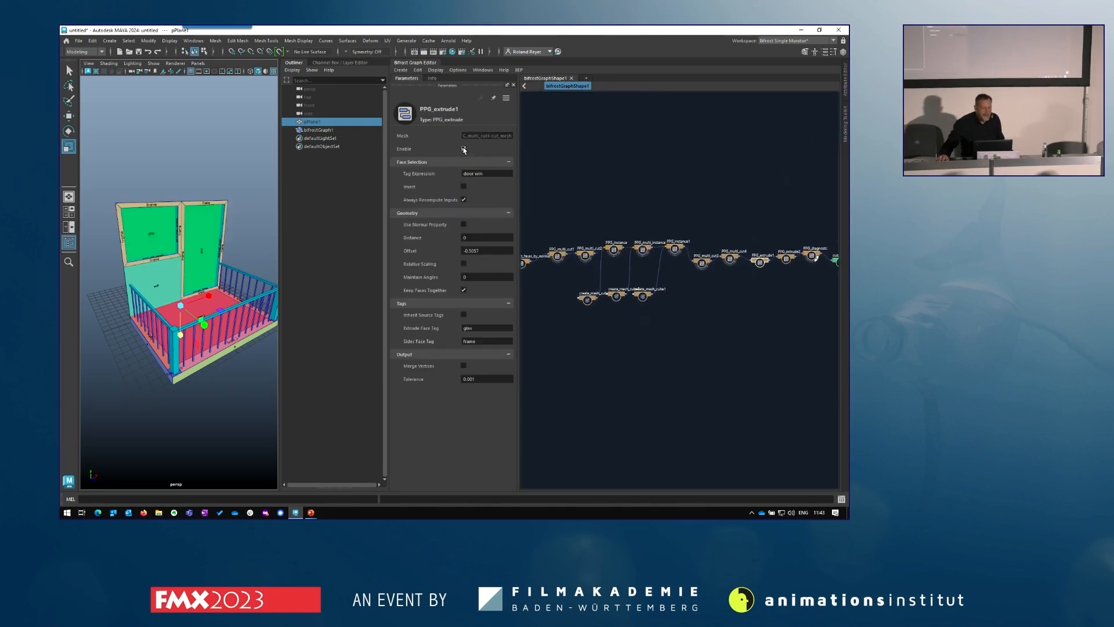
{"action": "left_click", "coordinate": [464, 150]}
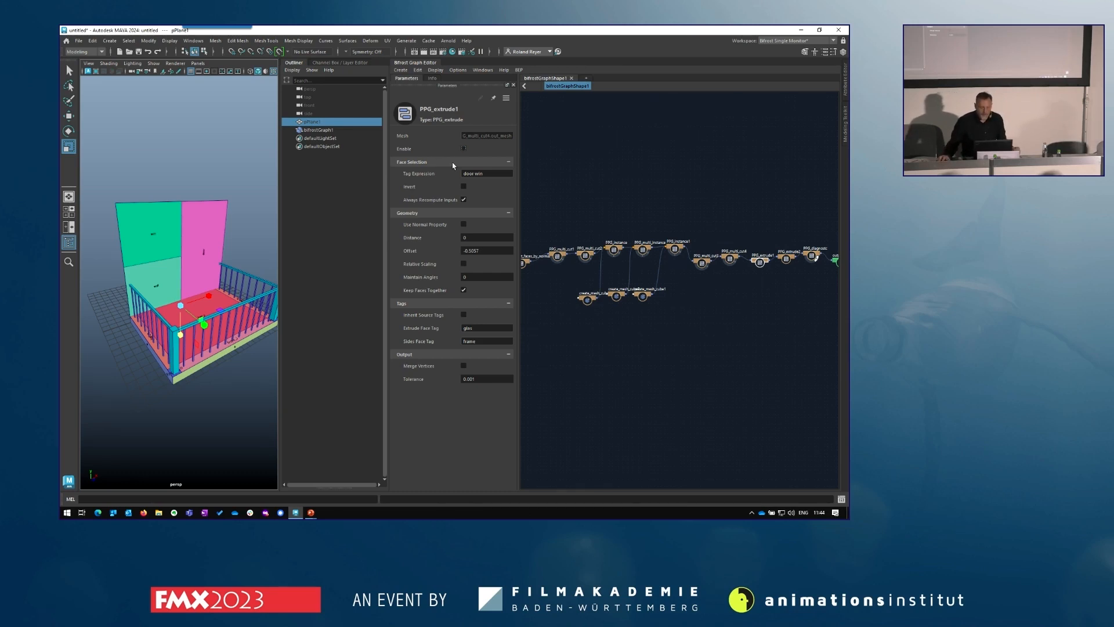
{"action": "left_click", "coordinate": [464, 148]}
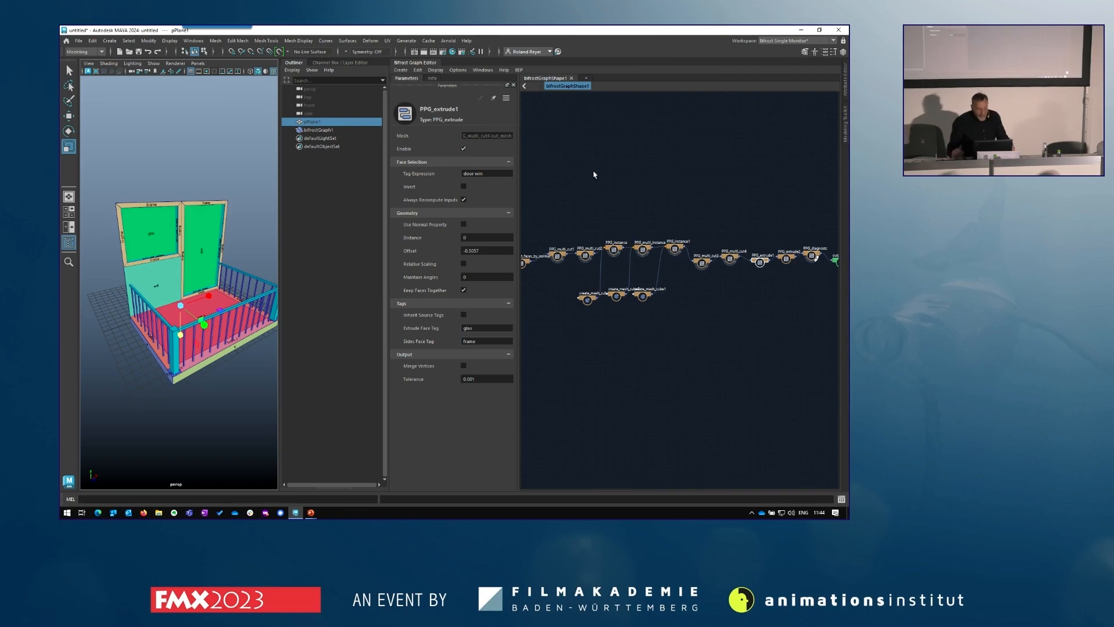
{"action": "key", "text": "alt+Tab"}
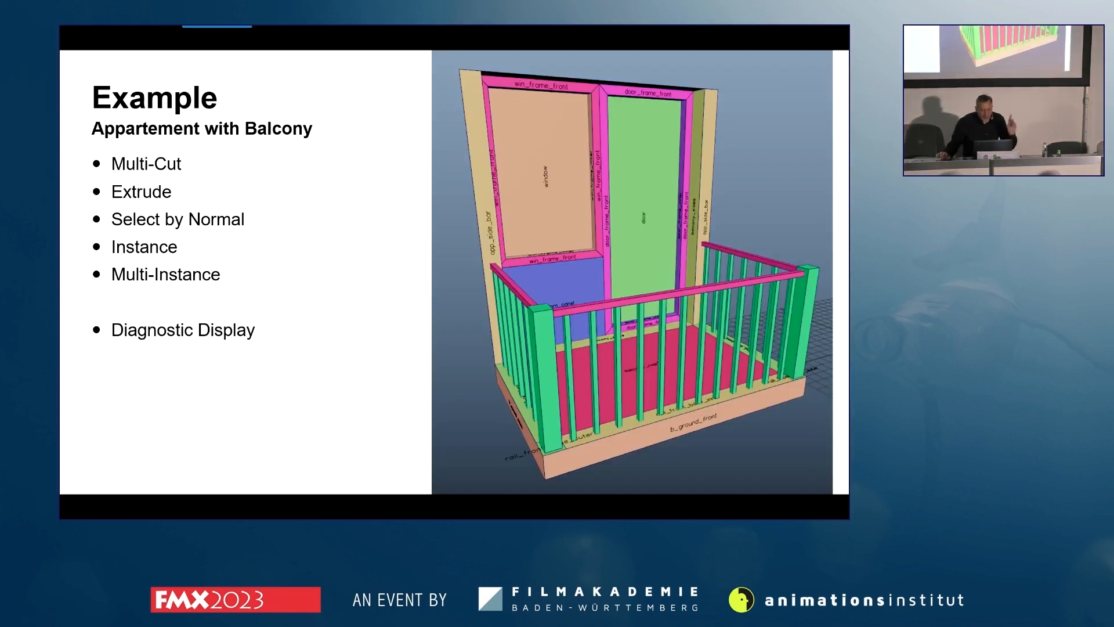
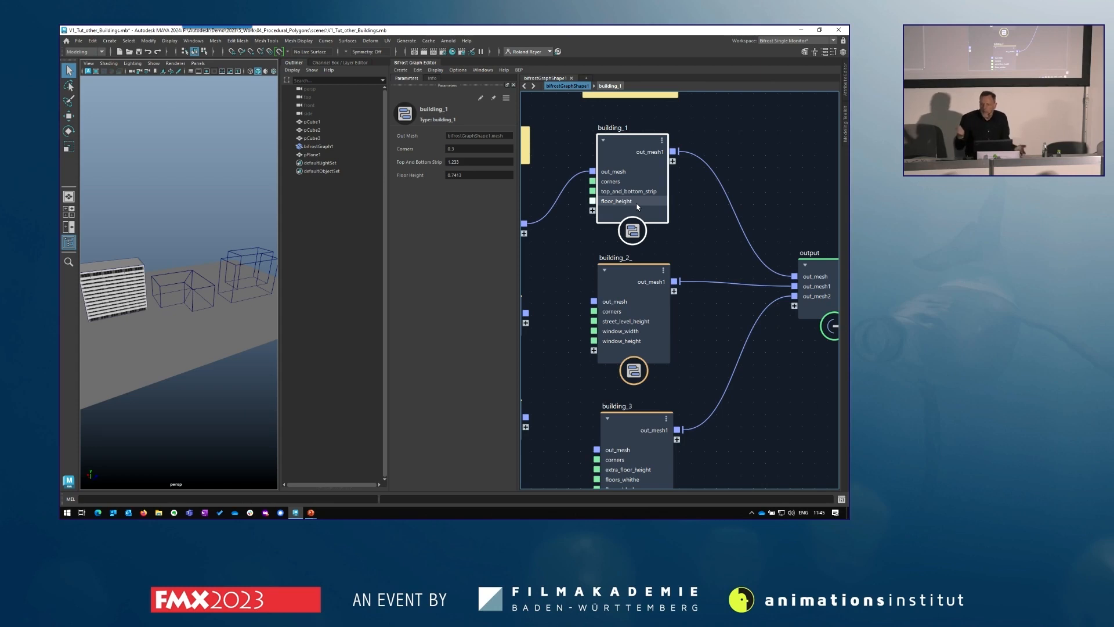
Adjust building_1's parameters, with Corners at about 1.346, Top And Bottom Strip at about 1.26 and Floor Height at about 0.727
{"action": "left_click_drag", "start_coordinate": [619, 133], "coordinate": [625, 126]}
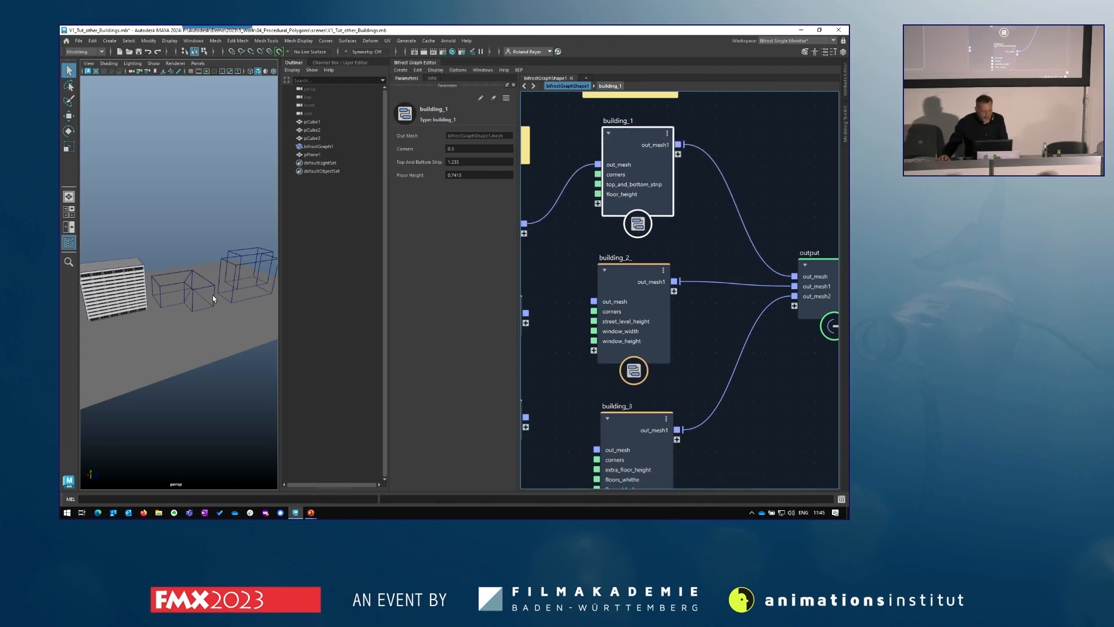
{"action": "middle_click_drag", "start_coordinate": [151, 312], "coordinate": [218, 285], "text": "alt"}
{"action": "right_click_drag", "start_coordinate": [140, 315], "coordinate": [186, 335], "text": "alt"}
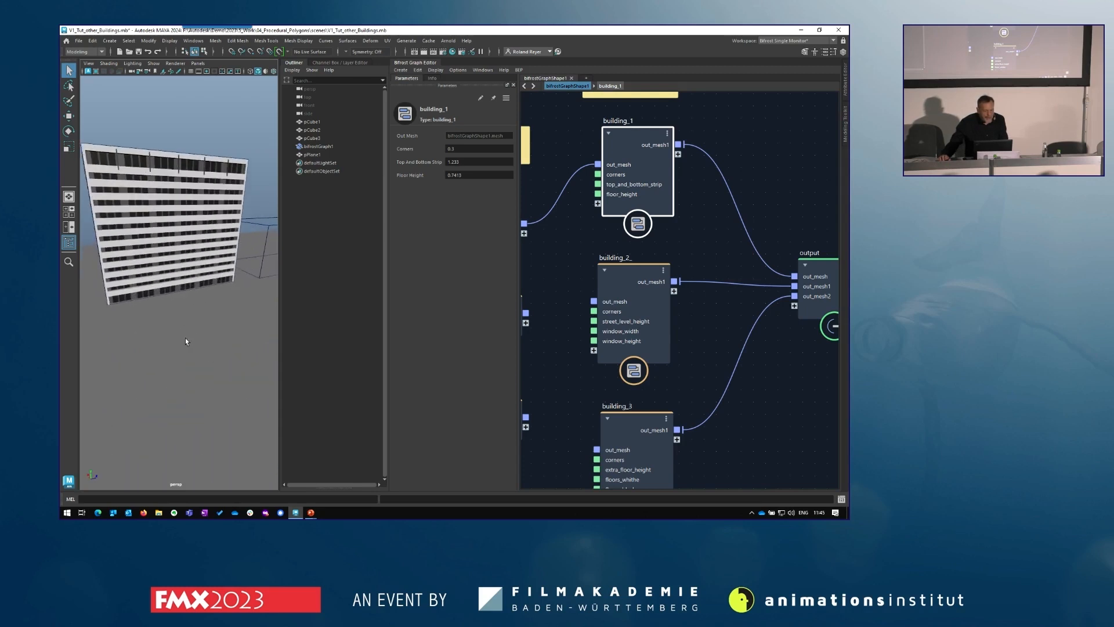
{"action": "middle_click_drag", "start_coordinate": [186, 336], "coordinate": [225, 339], "text": "alt"}
{"action": "left_click_drag", "start_coordinate": [429, 148], "coordinate": [490, 172]}
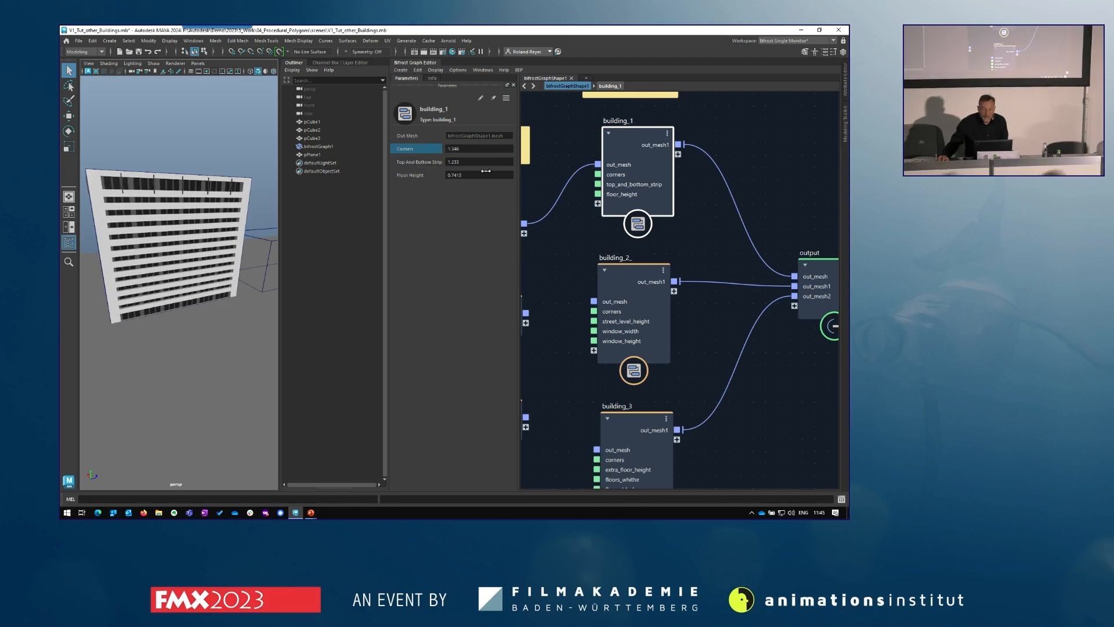
{"action": "mouse_move", "coordinate": [418, 162]}
{"action": "left_mouse_down"}
{"action": "mouse_move", "coordinate": [514, 167]}
{"action": "mouse_move", "coordinate": [406, 177]}
{"action": "left_mouse_up"}
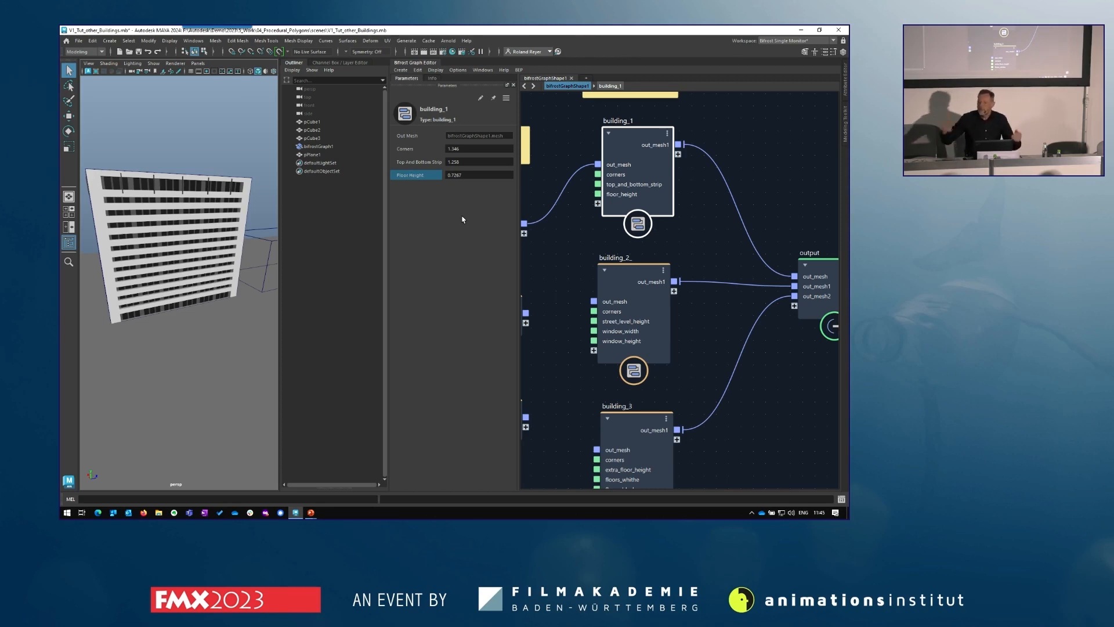
Select pCube2 and connect mesh1 to building_2_ and mesh2 to building_3 through their out_mesh inputs
{"action": "middle_click_drag", "start_coordinate": [689, 376], "coordinate": [739, 299]}
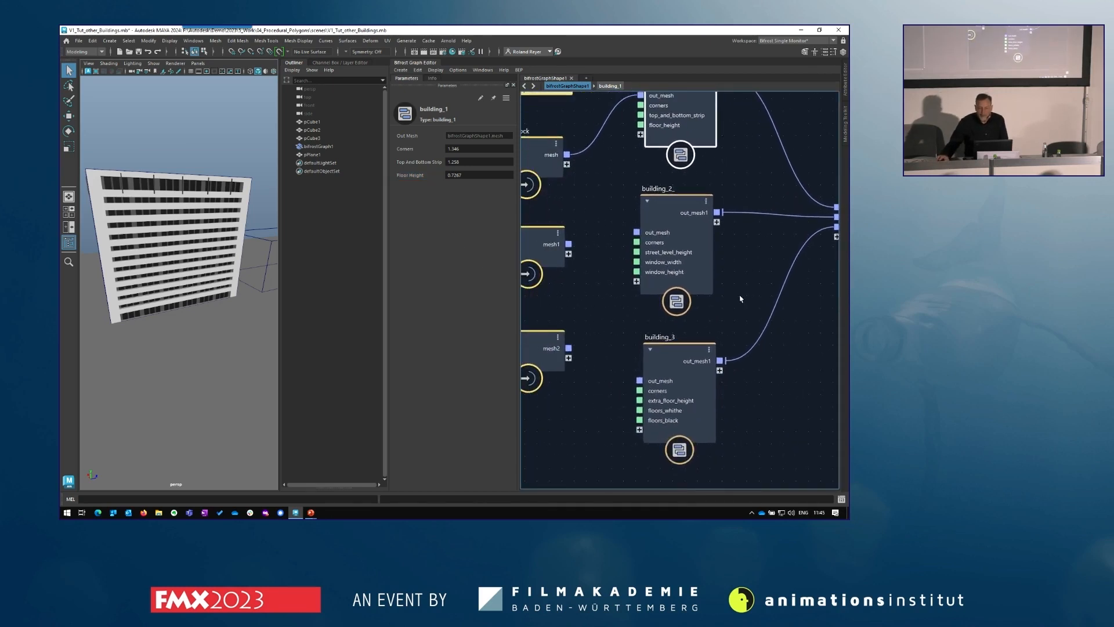
{"action": "right_click", "coordinate": [735, 295]}
{"action": "left_click", "coordinate": [590, 303]}
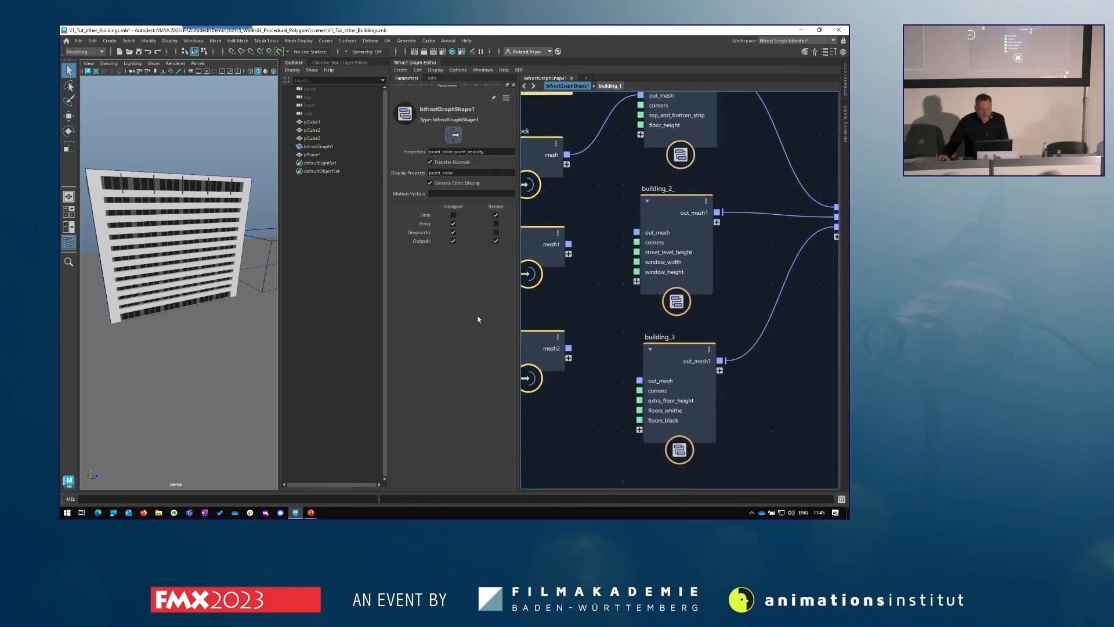
{"action": "left_click_drag", "start_coordinate": [200, 347], "coordinate": [179, 292], "text": "alt"}
{"action": "left_click_drag", "start_coordinate": [133, 235], "coordinate": [161, 364]}
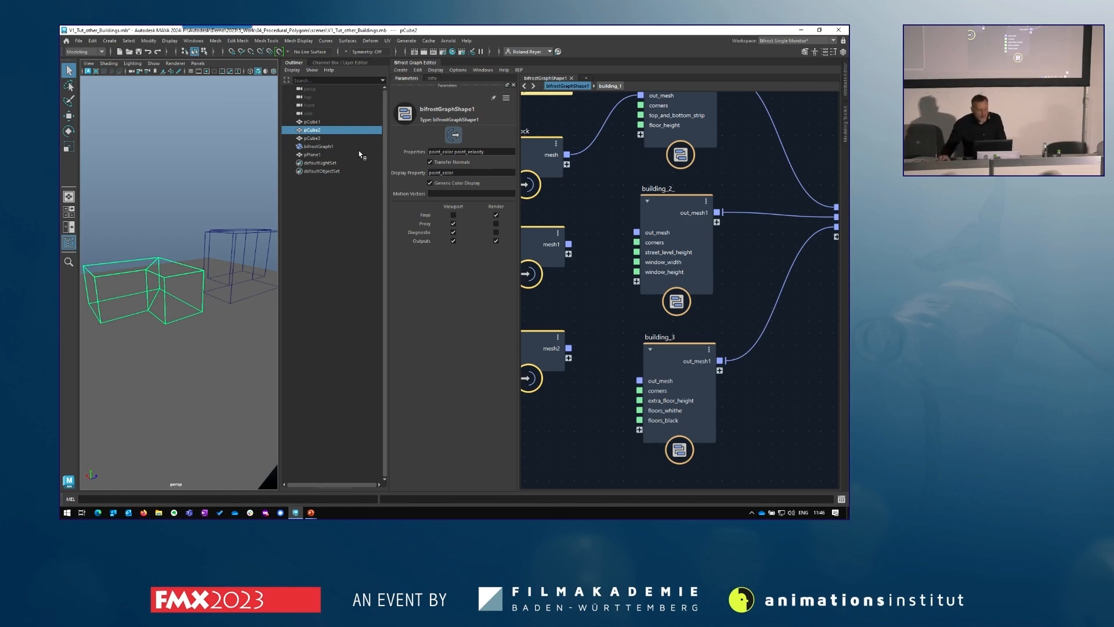
{"action": "middle_click_drag", "start_coordinate": [151, 325], "coordinate": [224, 320], "text": "alt"}
{"action": "left_click_drag", "start_coordinate": [568, 243], "coordinate": [636, 232]}
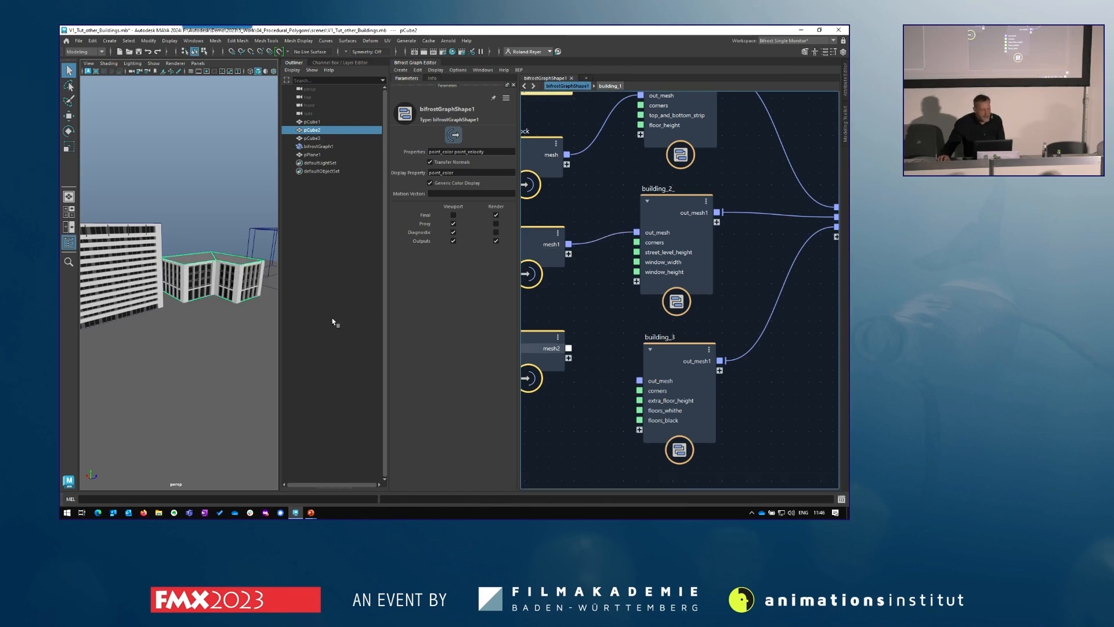
{"action": "left_click_drag", "start_coordinate": [568, 348], "coordinate": [640, 381]}
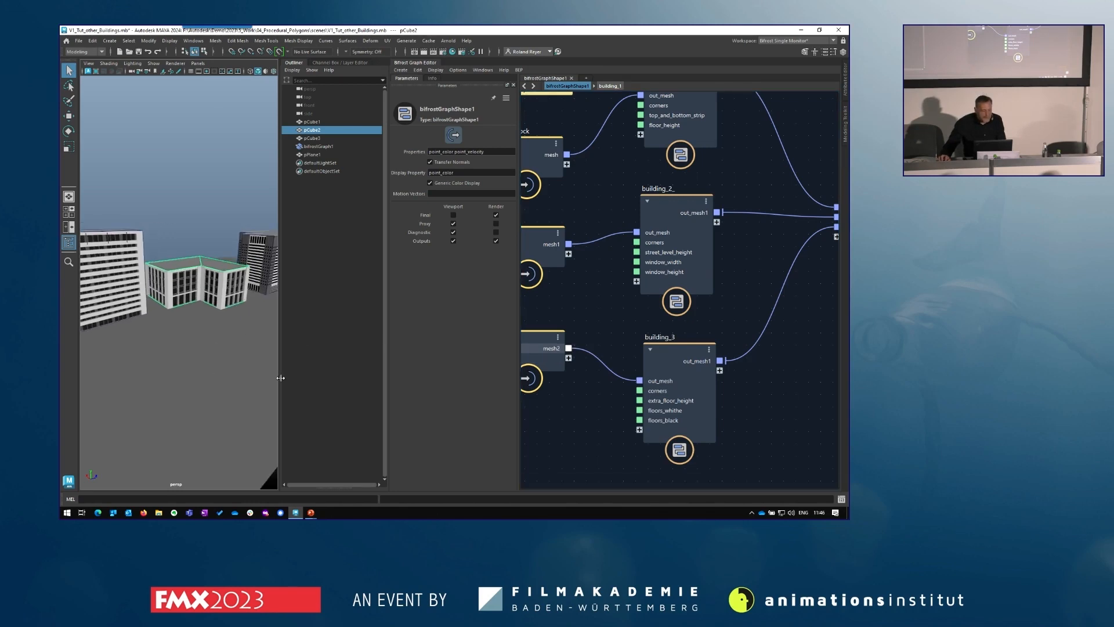
Widen the viewport and scale pCube2 vertically to turn the low L-shaped building into a tower
{"action": "left_click_drag", "start_coordinate": [281, 378], "coordinate": [538, 381]}
{"action": "left_click_drag", "start_coordinate": [469, 381], "coordinate": [420, 368], "text": "alt"}
{"action": "key", "text": "r"}
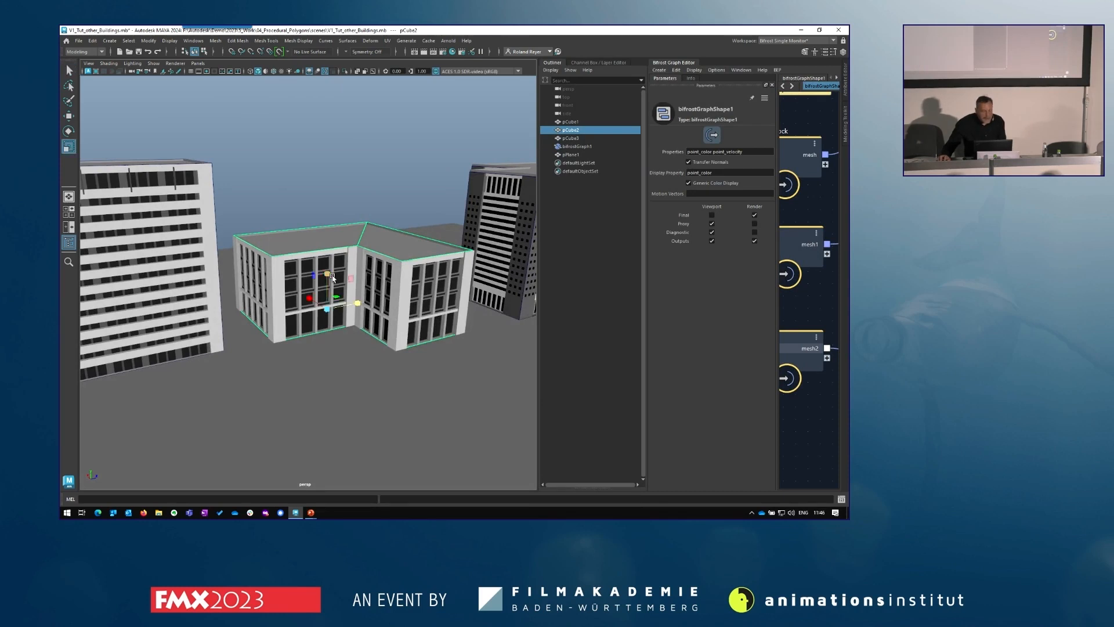
{"action": "left_click_drag", "start_coordinate": [327, 271], "coordinate": [342, 210]}
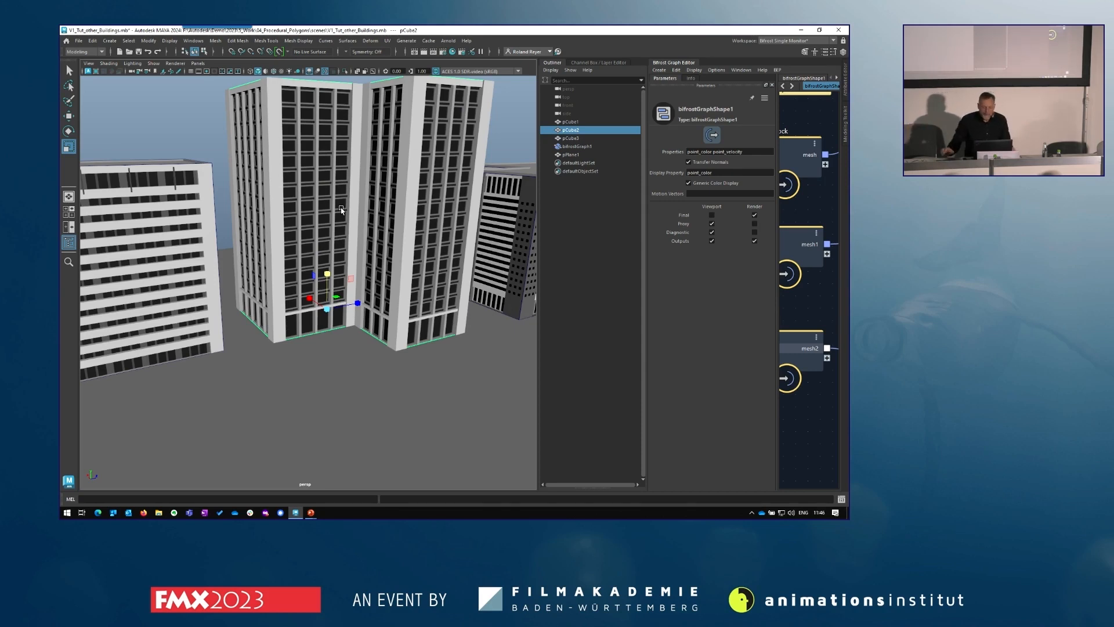
{"action": "left_click_drag", "start_coordinate": [399, 270], "coordinate": [360, 281], "text": "alt"}
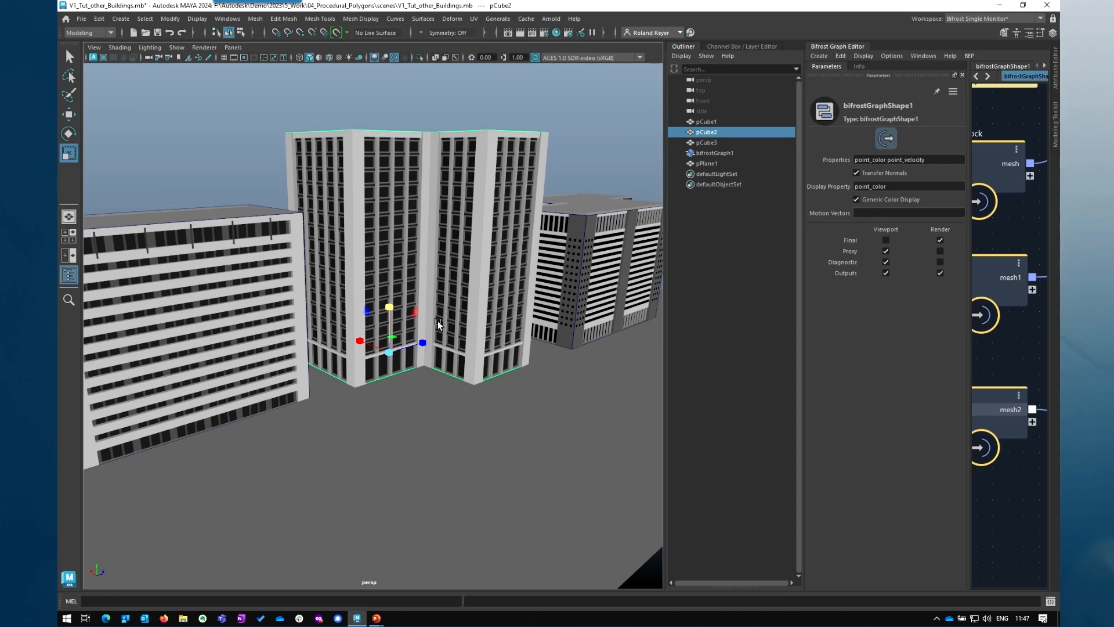
Switch to the slide presentation and advance from Building Recipes to the Best Practices slide
{"action": "key", "text": "alt+Tab"}
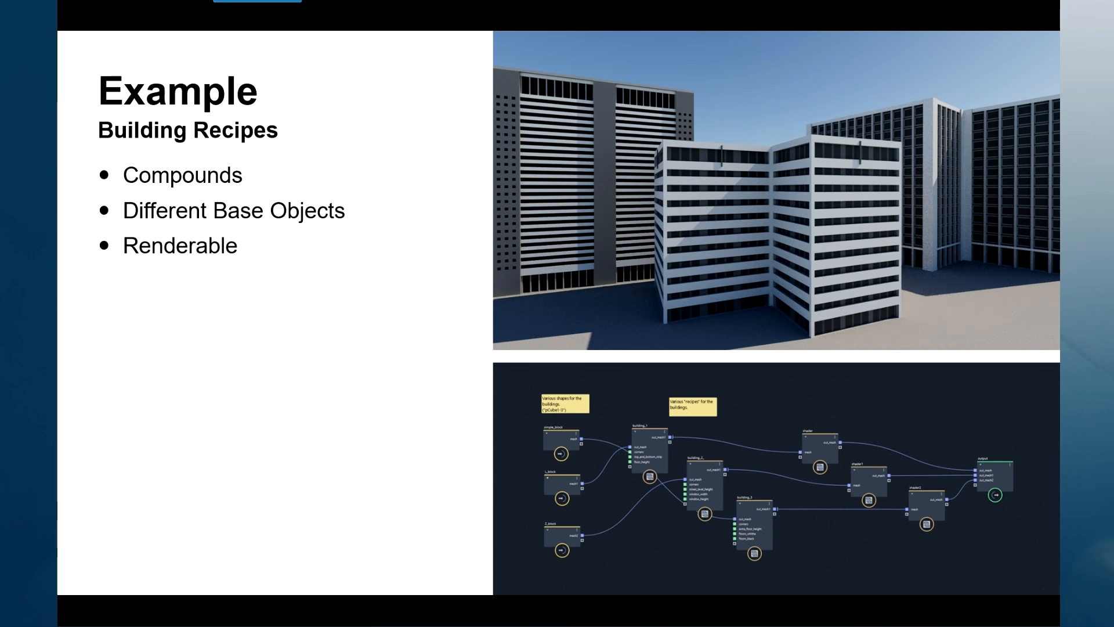
{"action": "key", "text": "Right"}
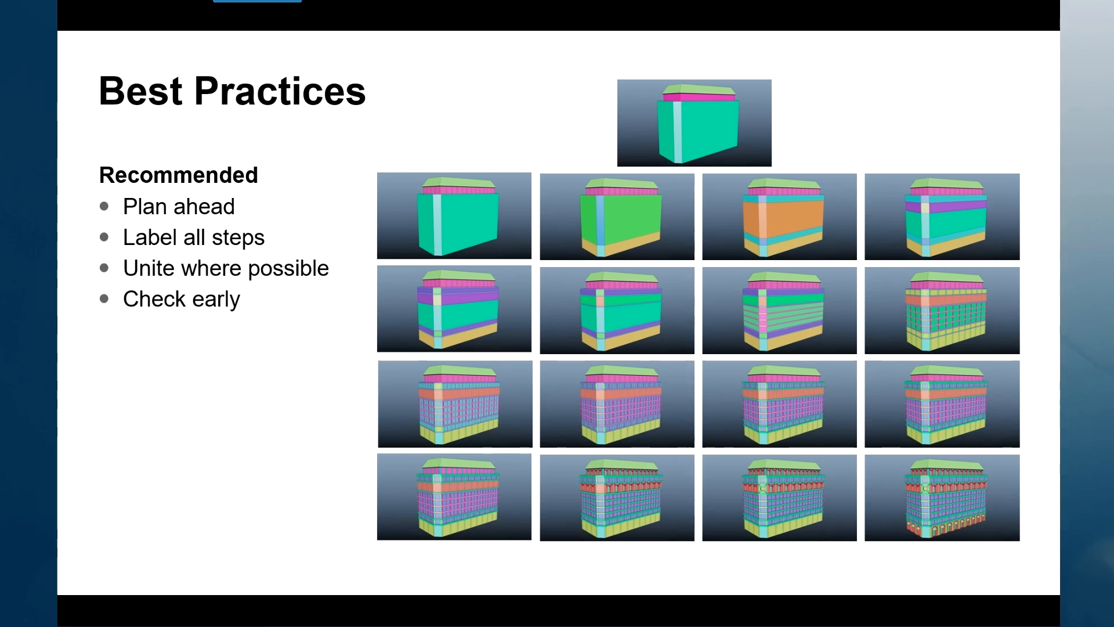
Switch back to Maya, open the V1_Tut_WashingtonBuilding scene from the Demo Pool and hide the Bifrost Graph Editor
{"action": "key", "text": "alt+Tab"}
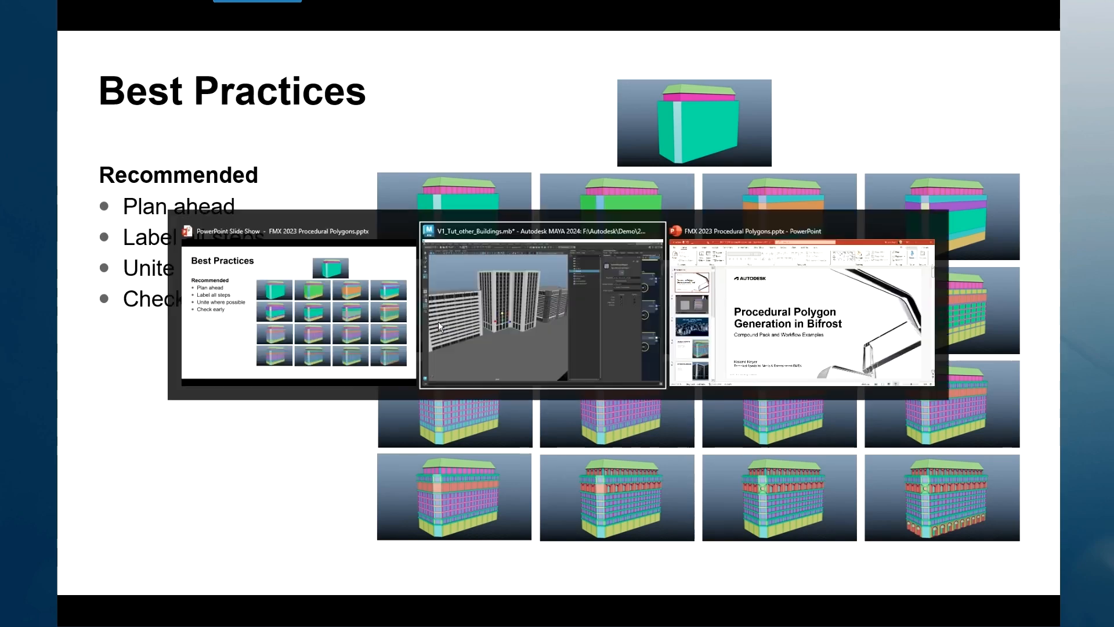
{"action": "key", "text": "F12"}
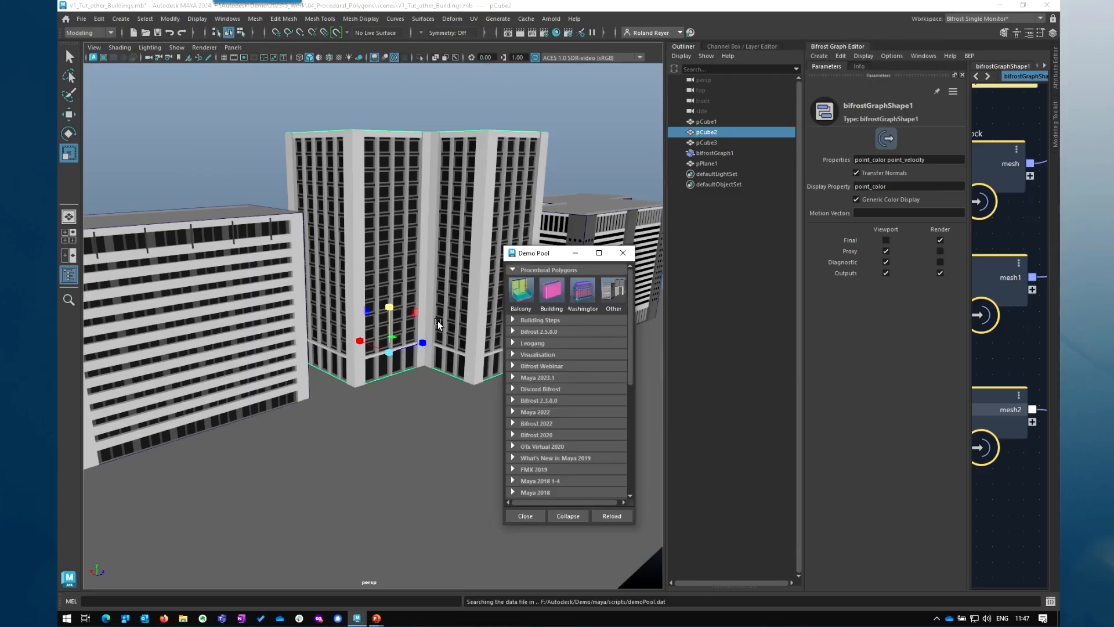
{"action": "left_click", "coordinate": [555, 291]}
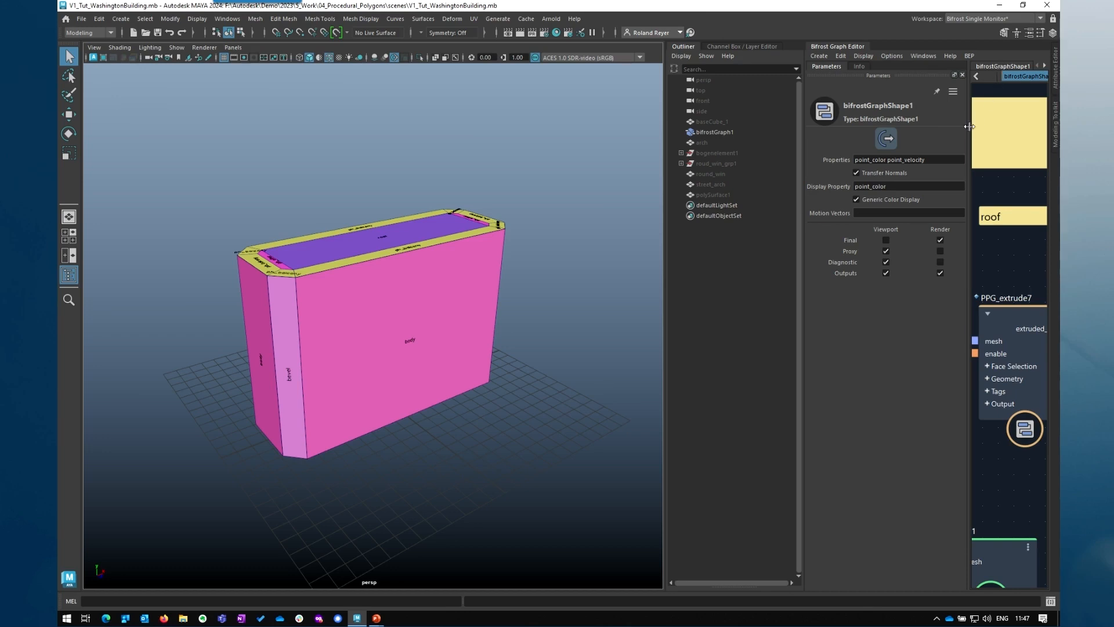
{"action": "left_click", "coordinate": [852, 46]}
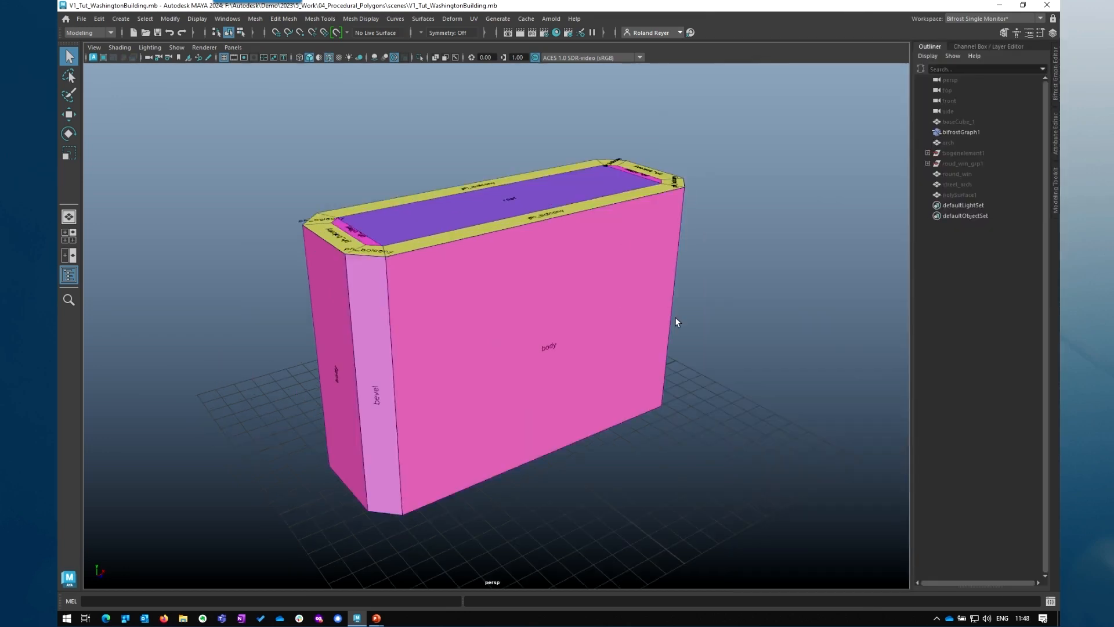
{"action": "left_click_drag", "start_coordinate": [686, 348], "coordinate": [536, 377], "text": "alt"}
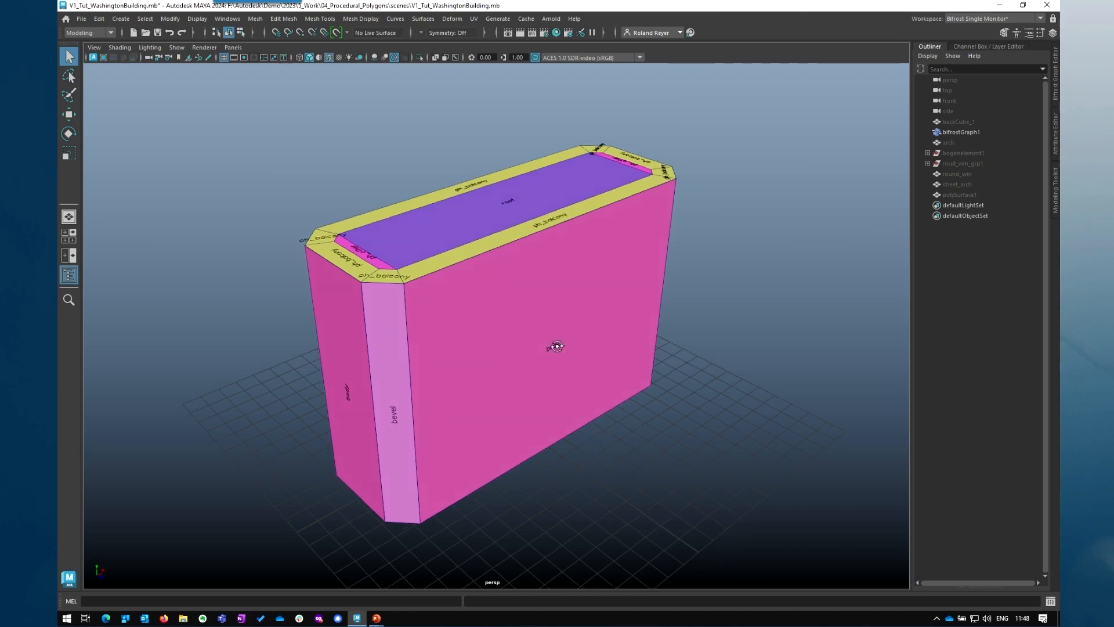
{"action": "left_click_drag", "start_coordinate": [555, 347], "coordinate": [552, 360], "text": "alt"}
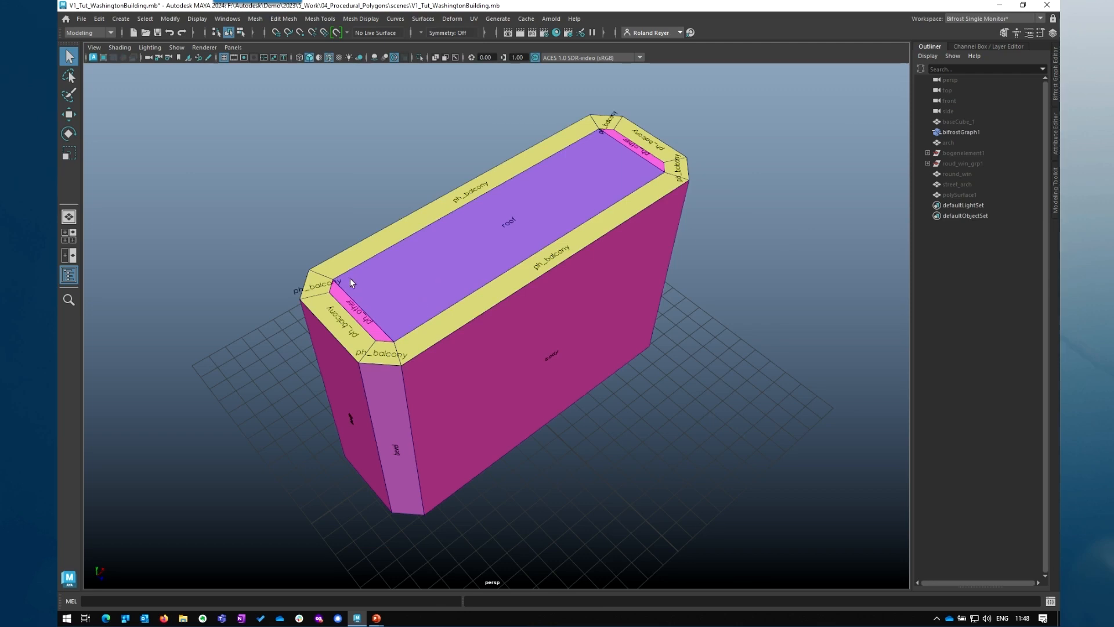
{"action": "mouse_move", "coordinate": [464, 388]}
{"action": "left_mouse_down", "text": "alt"}
{"action": "mouse_move", "coordinate": [487, 375]}
{"action": "mouse_move", "coordinate": [461, 379]}
{"action": "left_mouse_up", "text": "alt"}
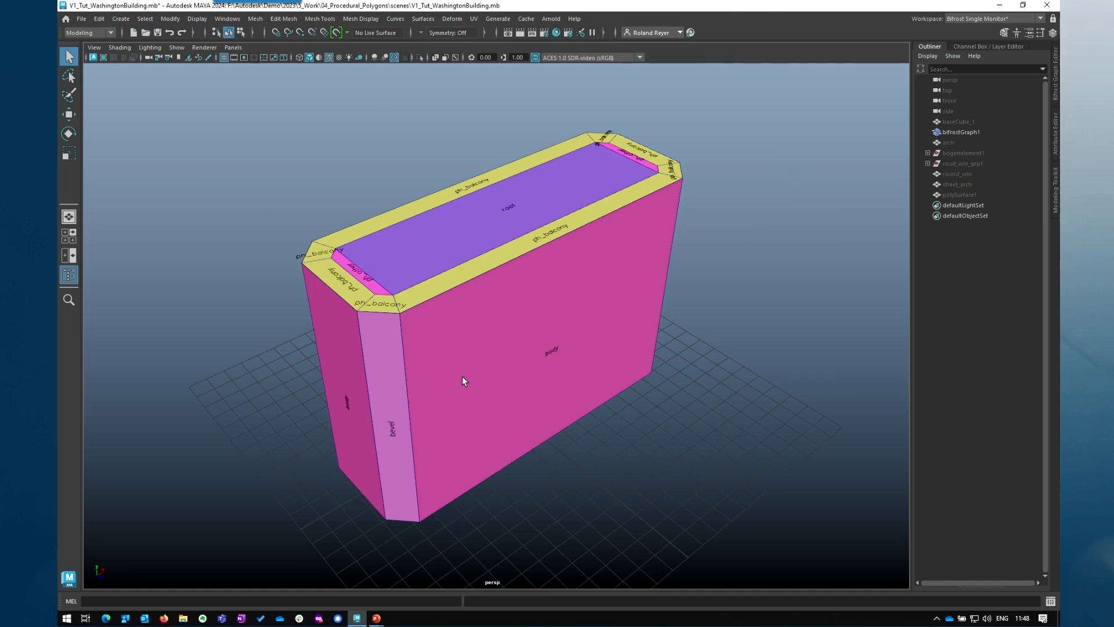
{"action": "left_click_drag", "start_coordinate": [520, 381], "coordinate": [523, 389], "text": "alt"}
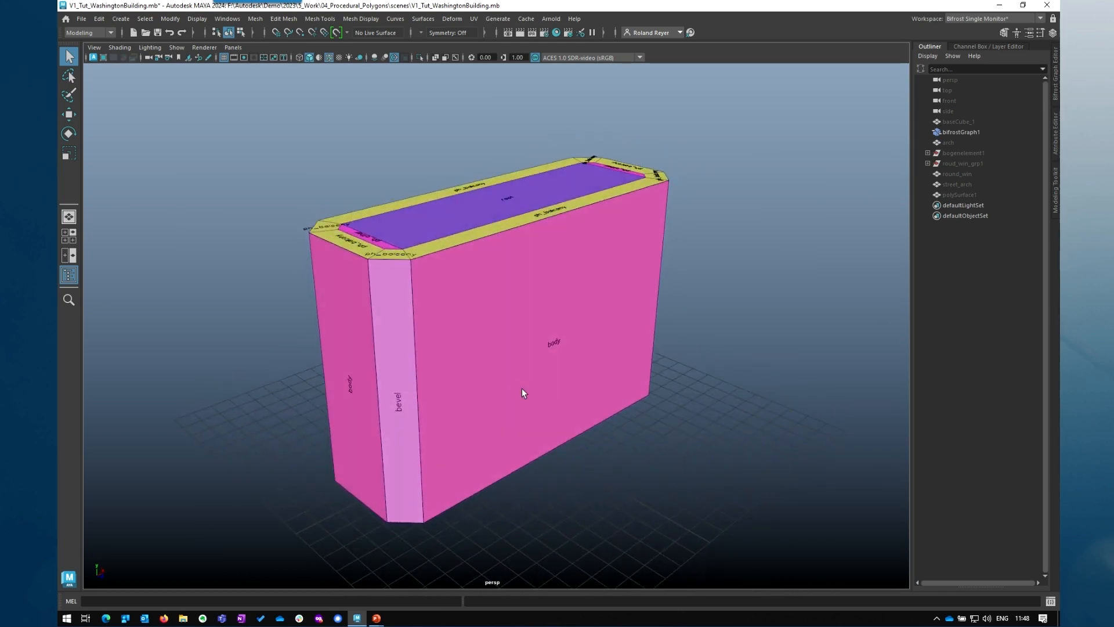
Open the Building Steps set in the Demo Pool, start at Step 0 and advance to the penthouse, roof and main level cuts
{"action": "key", "text": "alt+d"}
{"action": "left_click", "coordinate": [532, 321]}
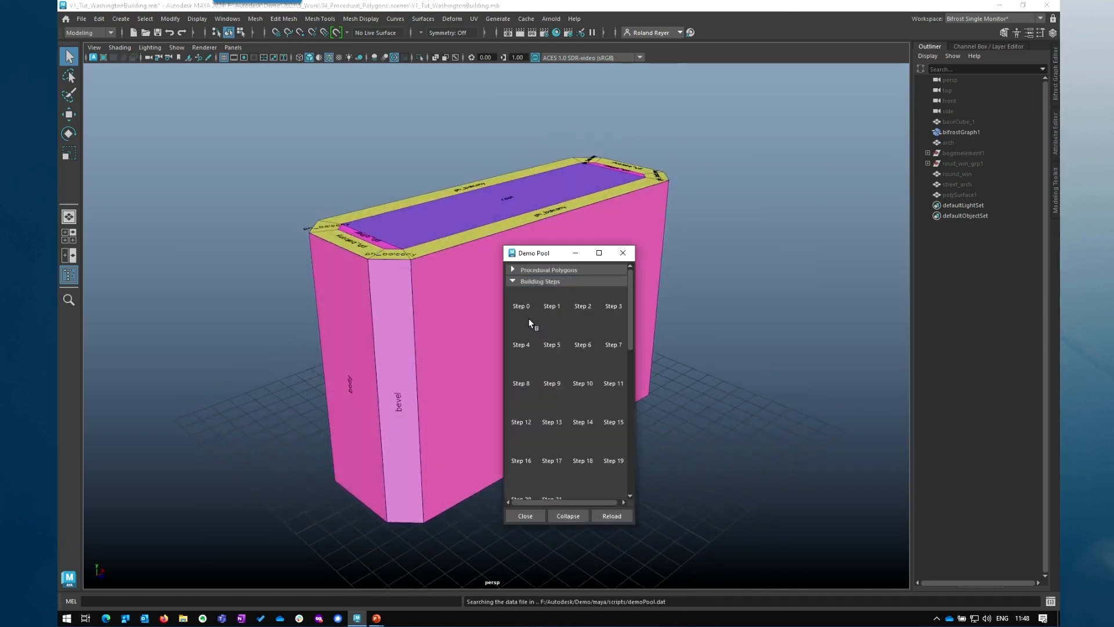
{"action": "left_click", "coordinate": [521, 299]}
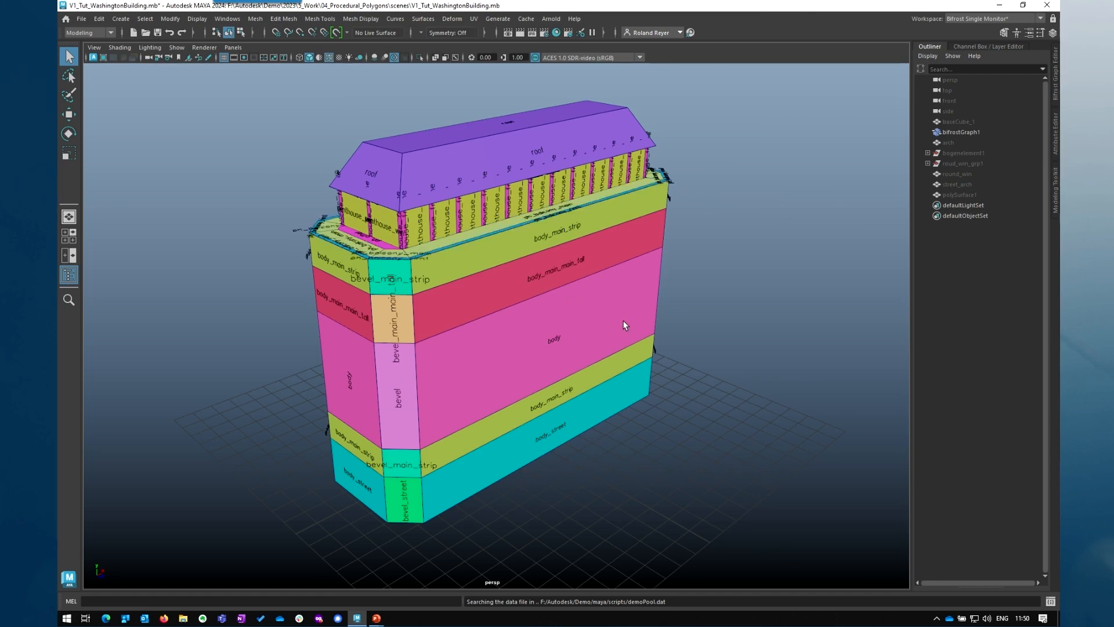
{"action": "mouse_move", "coordinate": [543, 265]}
{"action": "left_mouse_down", "text": "alt"}
{"action": "mouse_move", "coordinate": [535, 304]}
{"action": "mouse_move", "coordinate": [552, 249]}
{"action": "left_mouse_up", "text": "alt"}
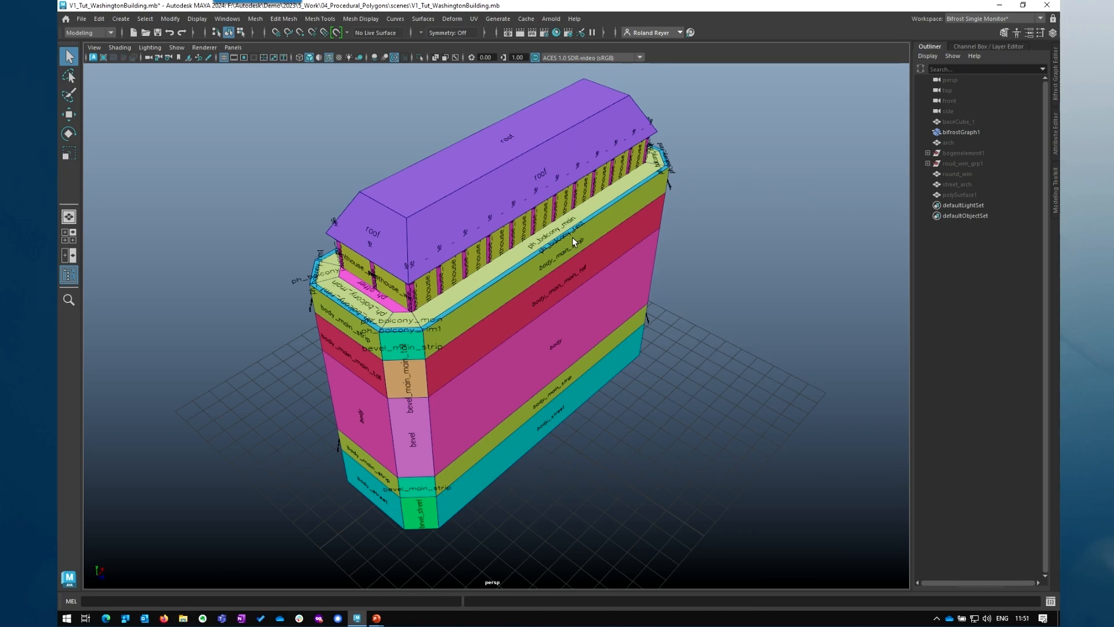
Advance the building steps to cut the strip rims, the tall level, the floors and the vertical window divisions
{"action": "left_click_drag", "start_coordinate": [600, 344], "coordinate": [600, 339], "text": "alt"}
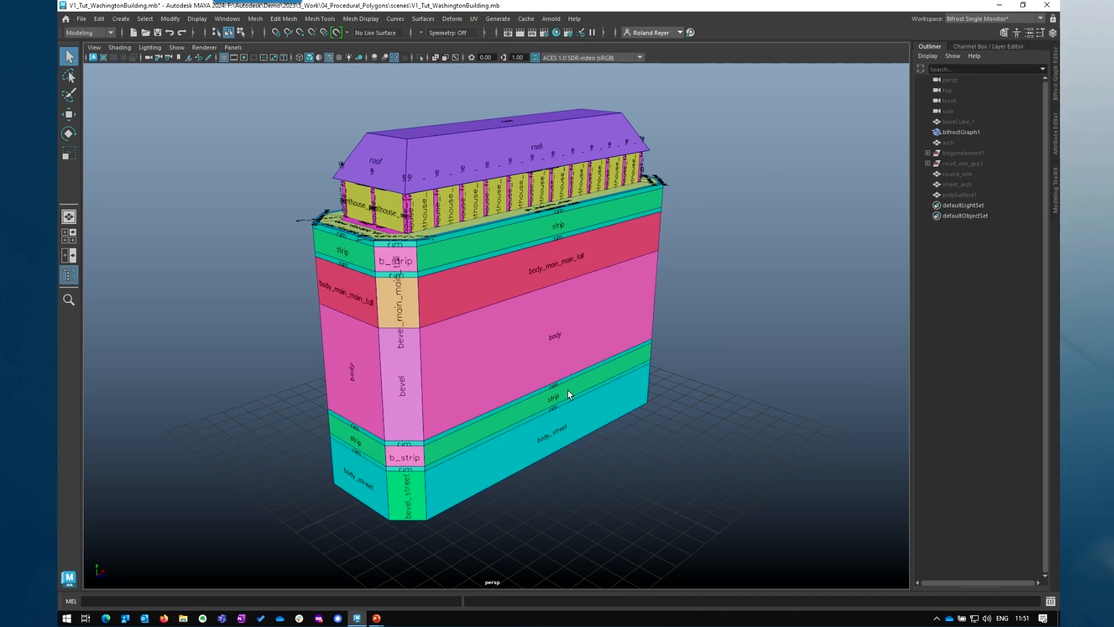
{"action": "key", "text": "alt"}
{"action": "key", "text": "alt+period"}
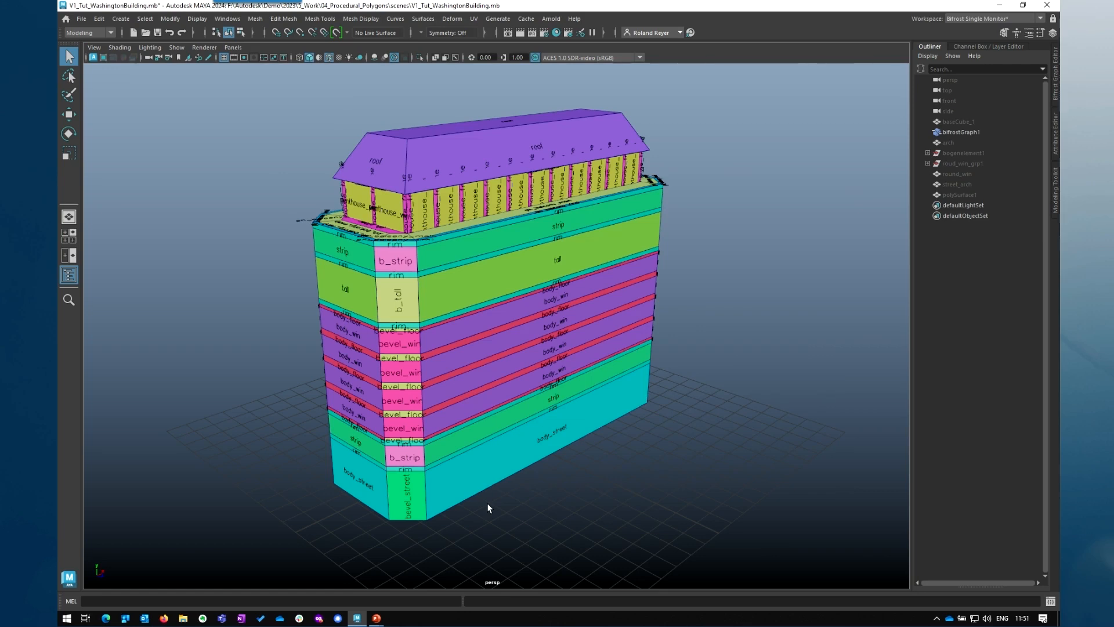
{"action": "key", "text": "alt"}
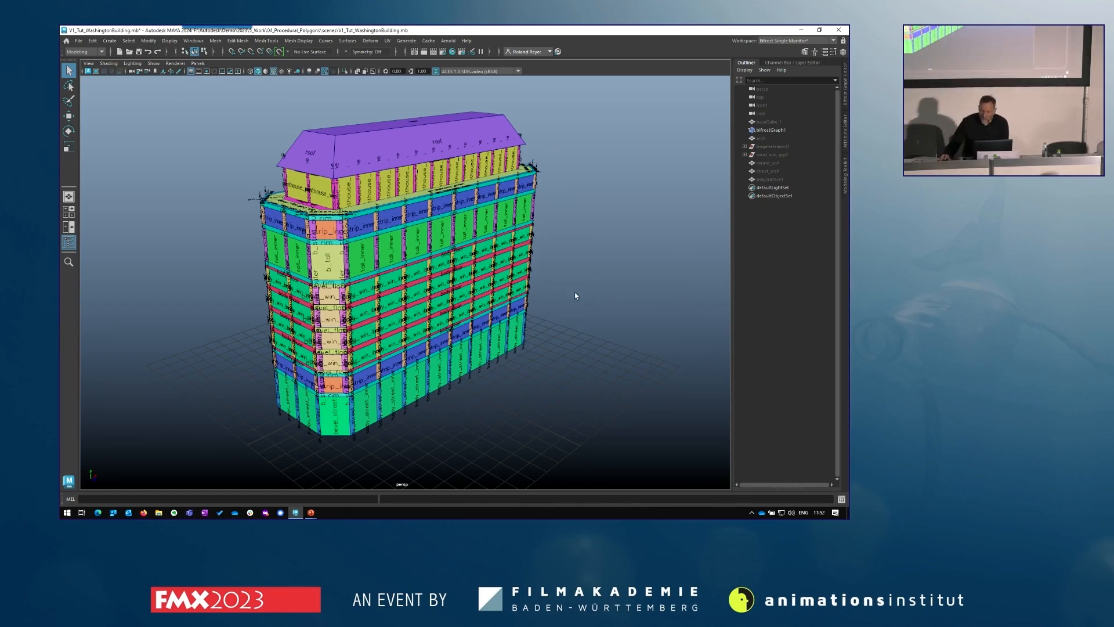
Show the Bifrost graph, turn off the tag name labels at the PPG_diagnostic node before the output, and hide the graph editor again
{"action": "left_click", "coordinate": [846, 92]}
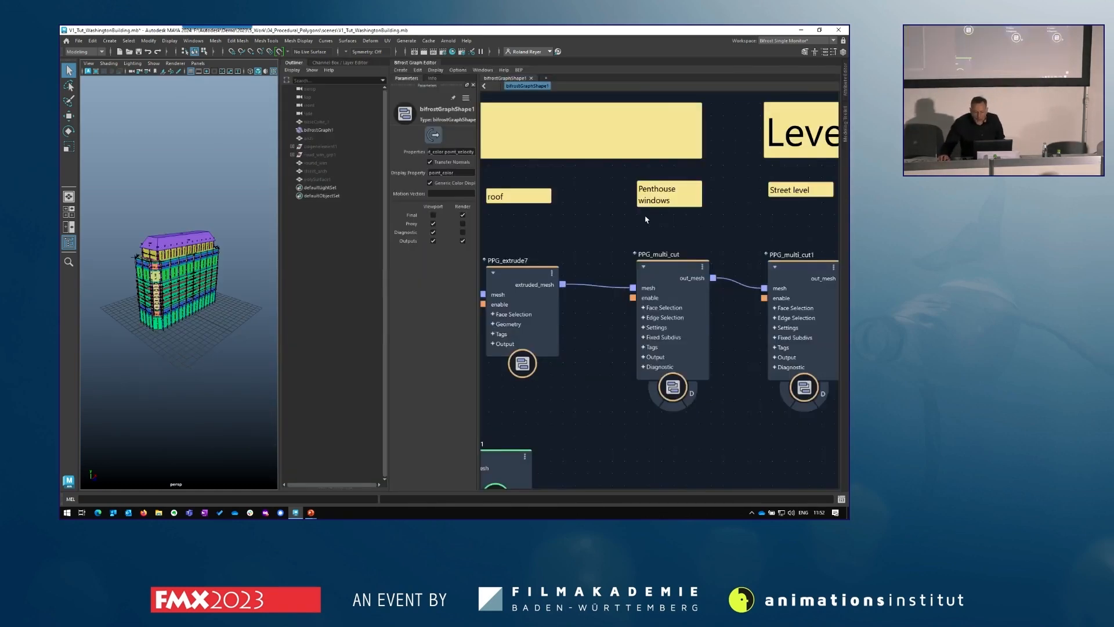
{"action": "middle_click_drag", "start_coordinate": [778, 450], "coordinate": [463, 398], "text": "alt"}
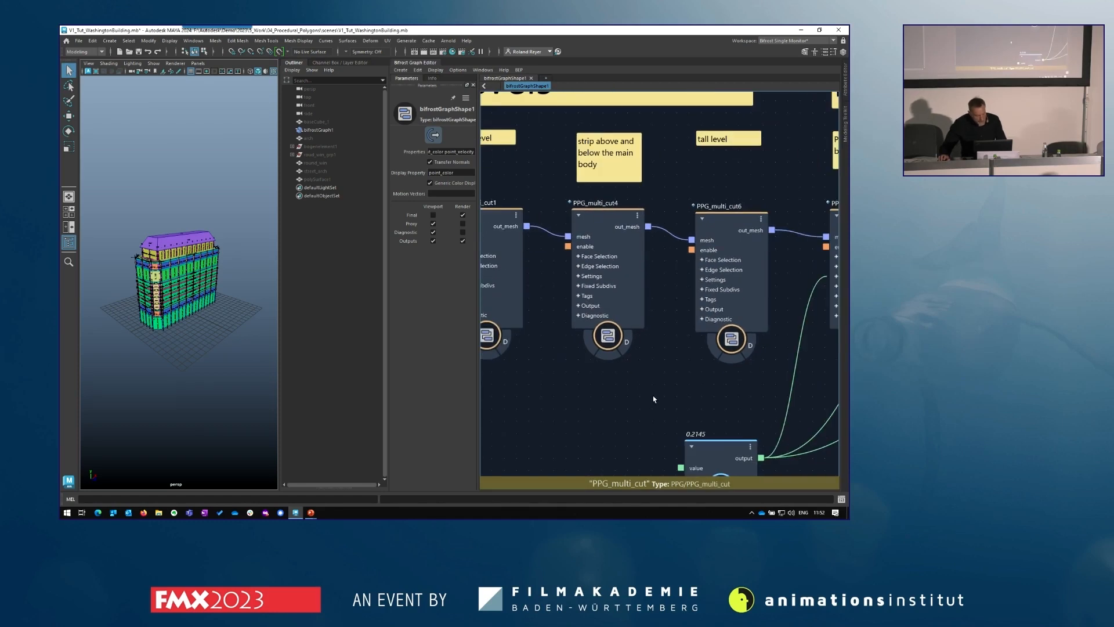
{"action": "key", "text": "a"}
{"action": "scroll", "coordinate": [638, 331], "scroll_direction": "up", "scroll_amount": 5}
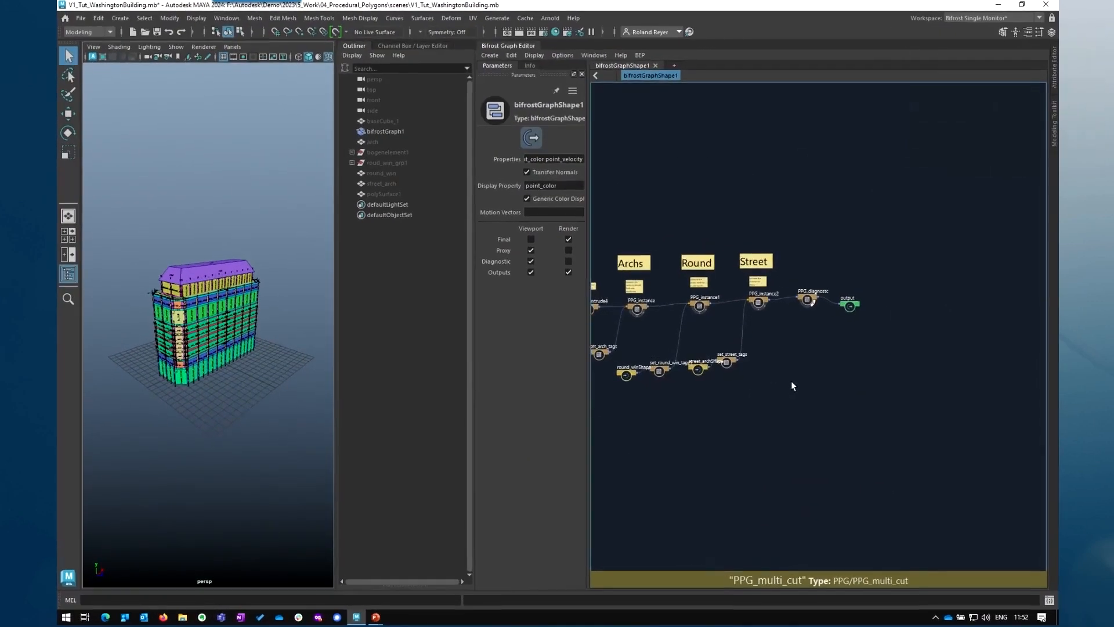
{"action": "scroll", "coordinate": [645, 323], "scroll_direction": "up", "scroll_amount": 5}
{"action": "left_click", "coordinate": [823, 279]}
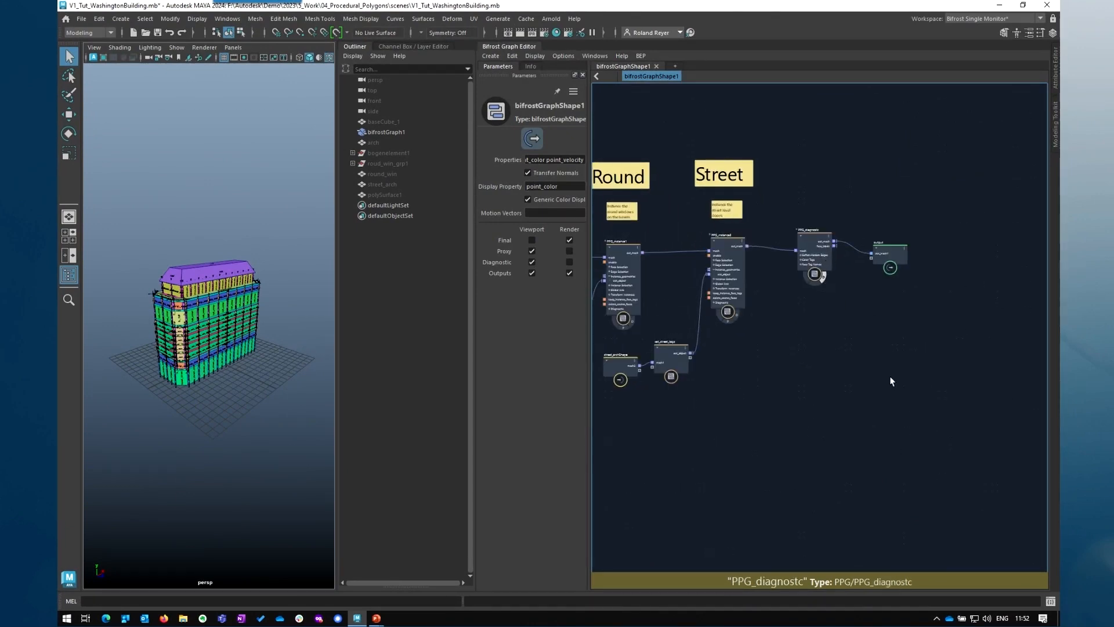
{"action": "left_click", "coordinate": [512, 47]}
Advance the building steps to extrude the windows, rims, penthouse balcony border and the pillars of the penthouse and tall level
{"action": "left_click_drag", "start_coordinate": [598, 426], "coordinate": [529, 415], "text": "alt"}
{"action": "right_click_drag", "start_coordinate": [529, 414], "coordinate": [595, 456], "text": "alt"}
{"action": "left_click_drag", "start_coordinate": [506, 418], "coordinate": [533, 436], "text": "alt"}
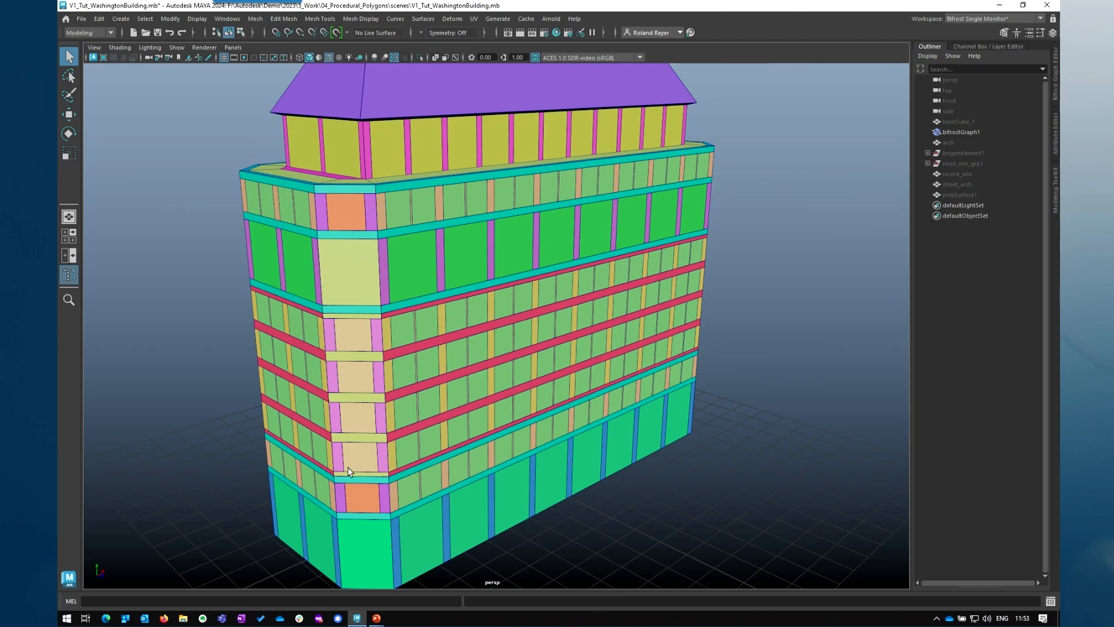
{"action": "key", "text": "ctrl+z"}
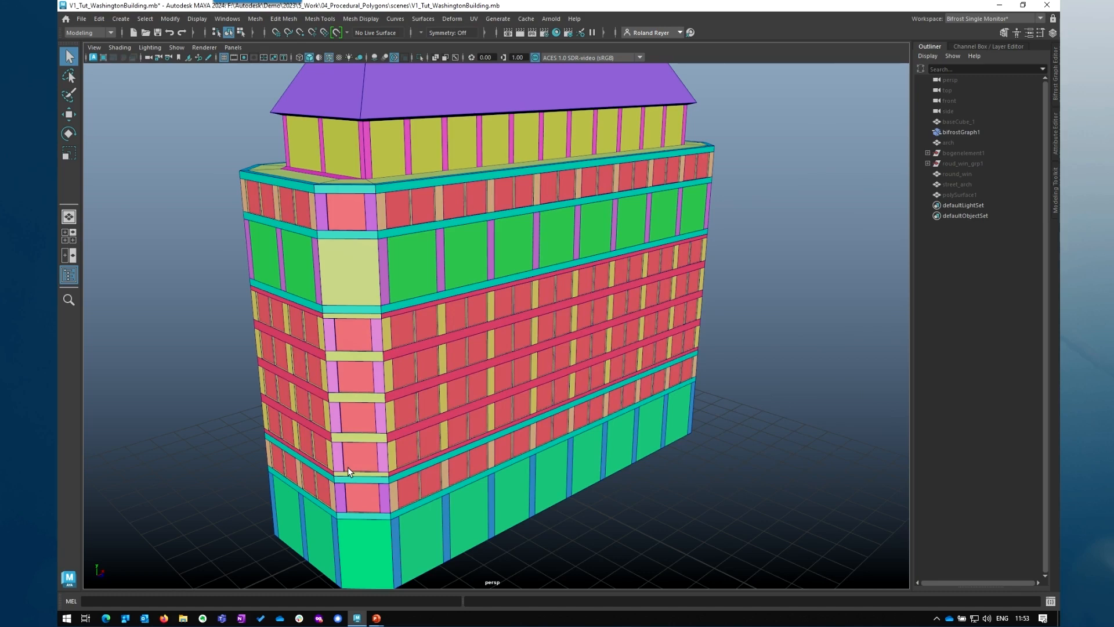
{"action": "key", "text": "ctrl+z"}
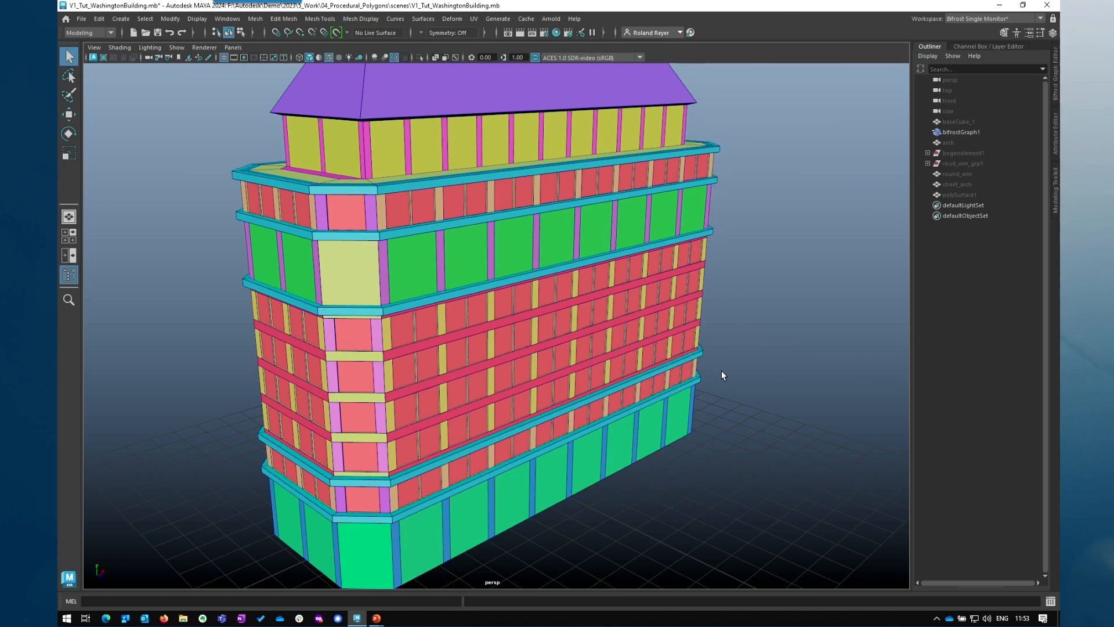
{"action": "key", "text": "ctrl+z"}
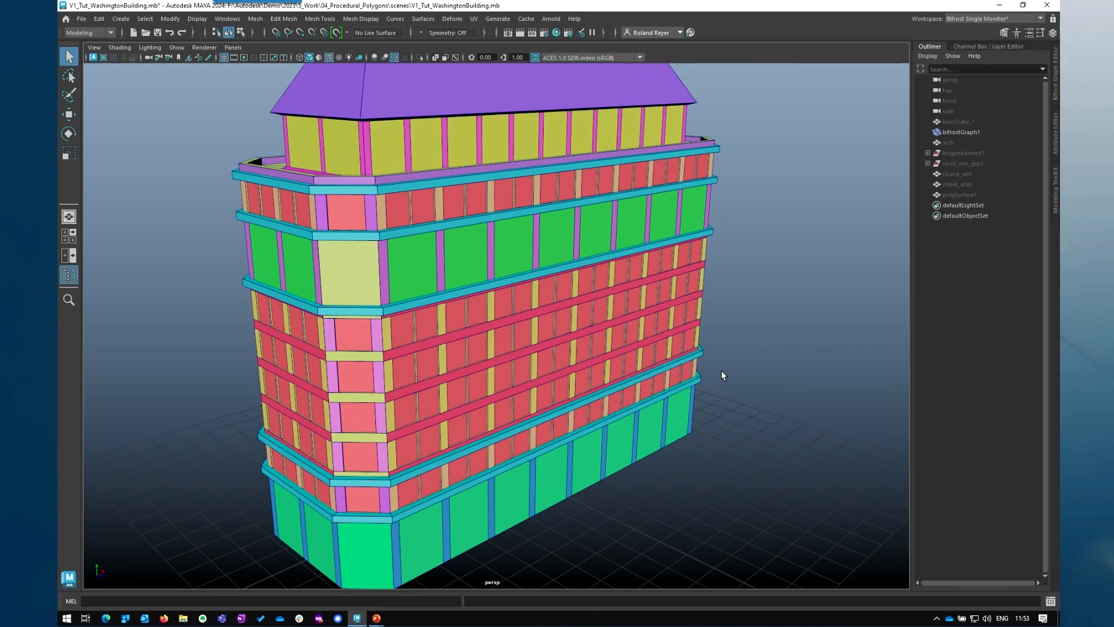
{"action": "key", "text": "ctrl+z"}
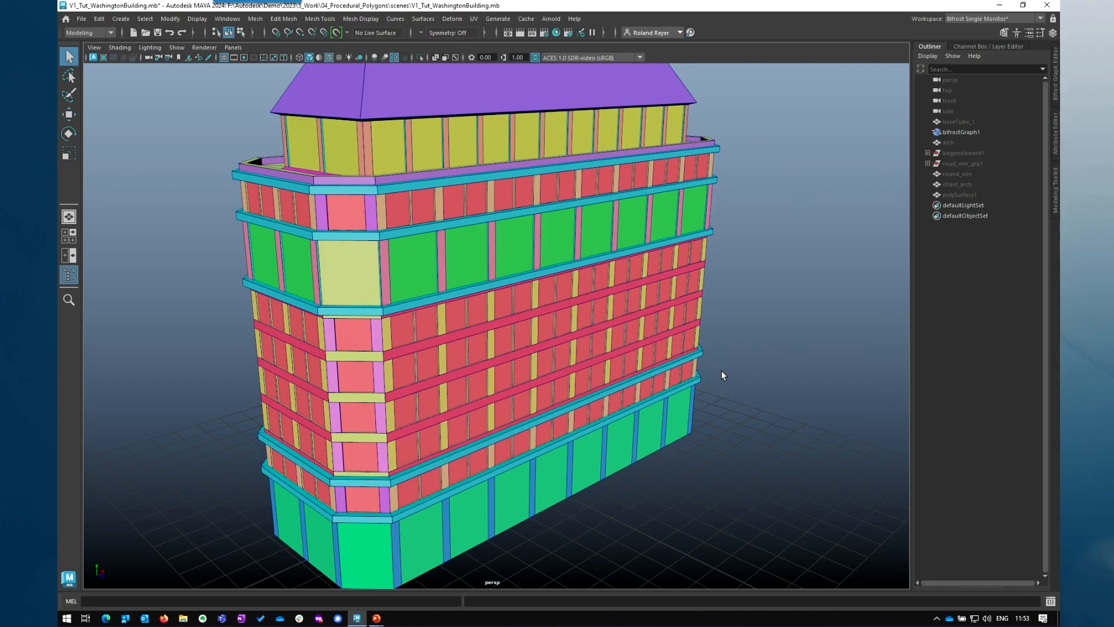
Examine the extruded pillars, rims and window recesses around the bevelled corner up close and from a distance
{"action": "left_click_drag", "start_coordinate": [439, 406], "coordinate": [456, 399], "text": "alt"}
{"action": "right_click_drag", "start_coordinate": [456, 399], "coordinate": [739, 454], "text": "alt"}
{"action": "middle_click_drag", "start_coordinate": [566, 267], "coordinate": [673, 383], "text": "alt"}
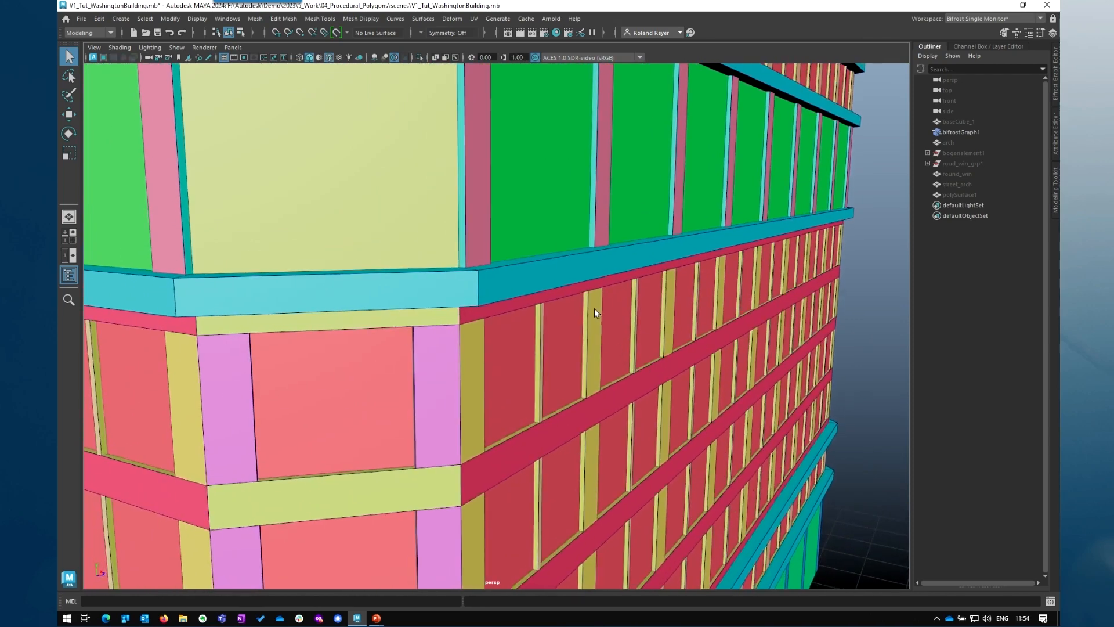
{"action": "left_click_drag", "start_coordinate": [639, 318], "coordinate": [617, 330], "text": "alt"}
{"action": "right_click_drag", "start_coordinate": [693, 353], "coordinate": [552, 354], "text": "alt"}
{"action": "middle_click_drag", "start_coordinate": [564, 411], "coordinate": [551, 341], "text": "alt"}
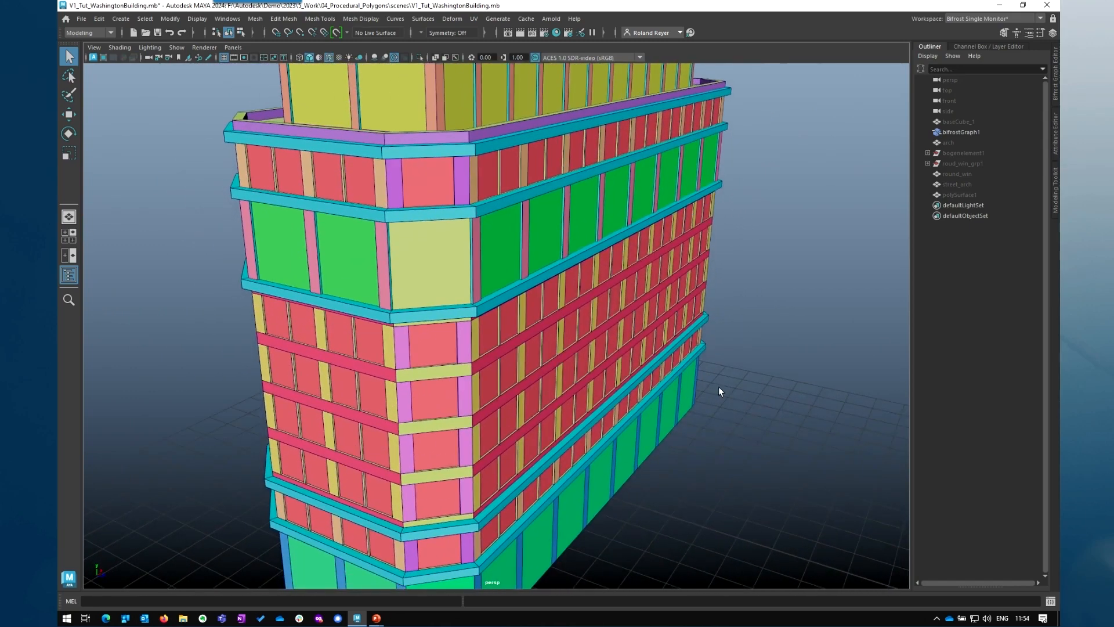
{"action": "right_click_drag", "start_coordinate": [719, 387], "coordinate": [625, 397], "text": "alt"}
{"action": "middle_click_drag", "start_coordinate": [618, 418], "coordinate": [599, 405], "text": "alt"}
Advance the building steps to extrude the floor bands and instance the penthouse and tall-level arches and the round corner window
{"action": "key", "text": "alt+period"}
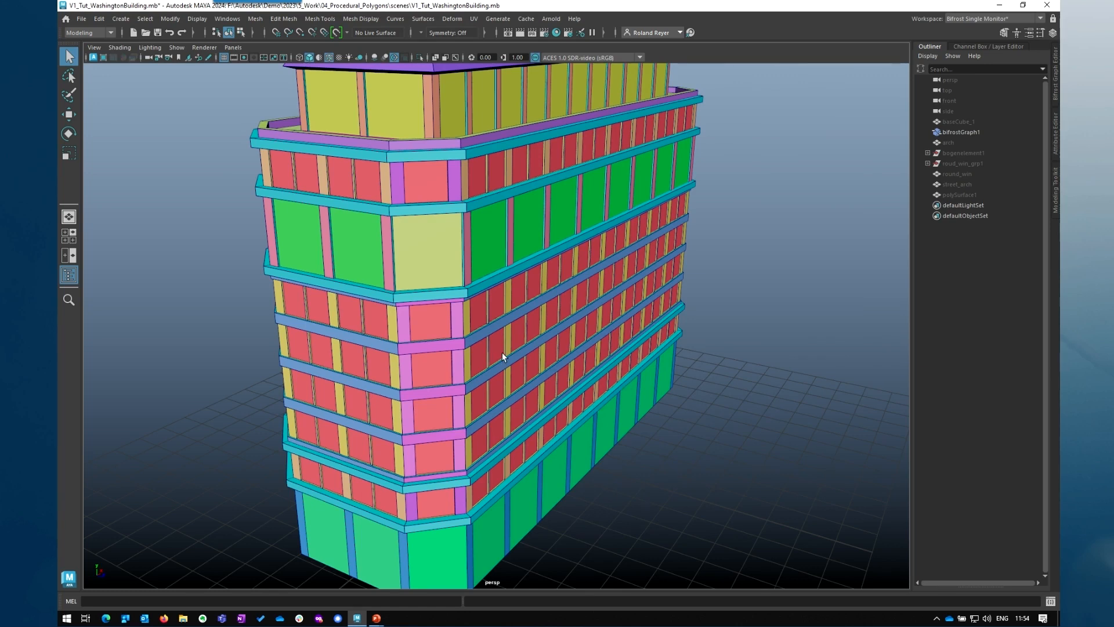
{"action": "key", "text": "alt+period"}
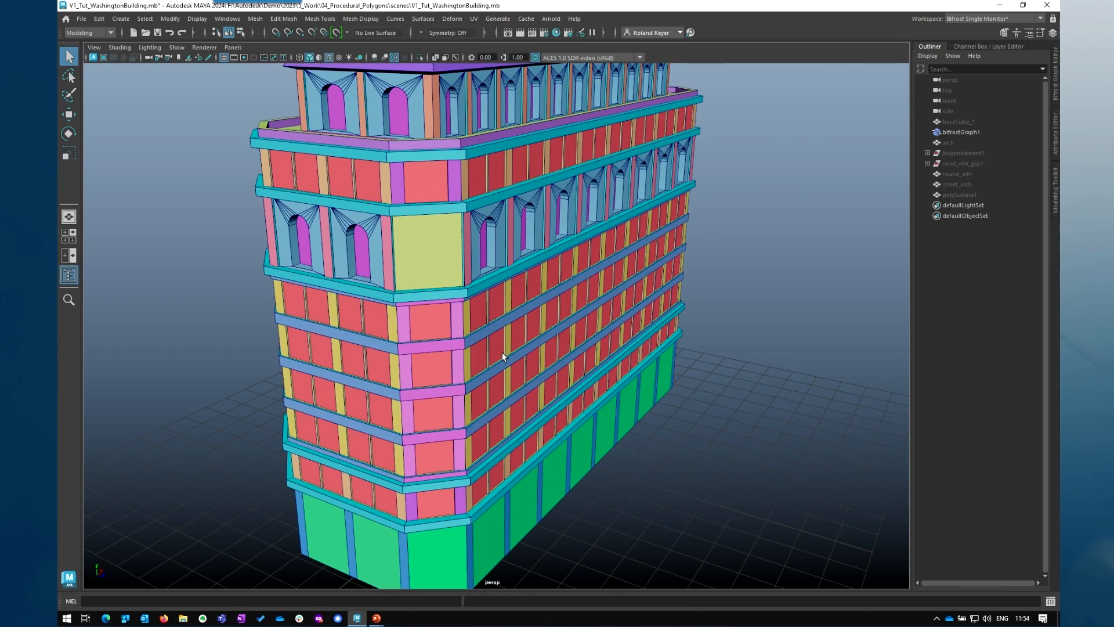
{"action": "key", "text": "alt+comma"}
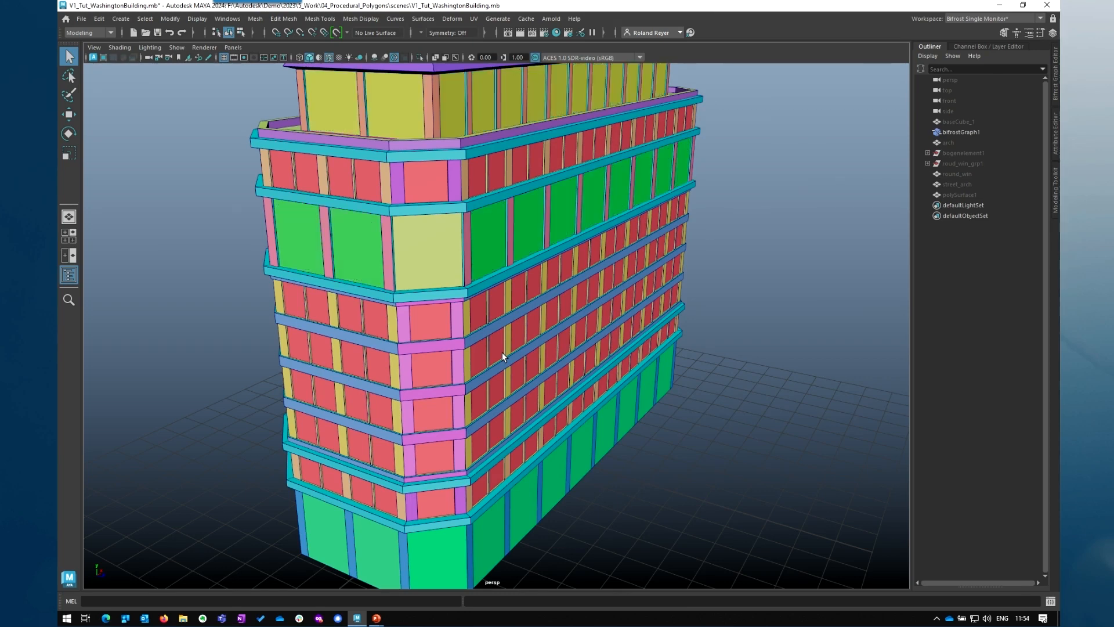
{"action": "key", "text": "alt+period"}
{"action": "left_click_drag", "start_coordinate": [503, 353], "coordinate": [486, 444], "text": "alt"}
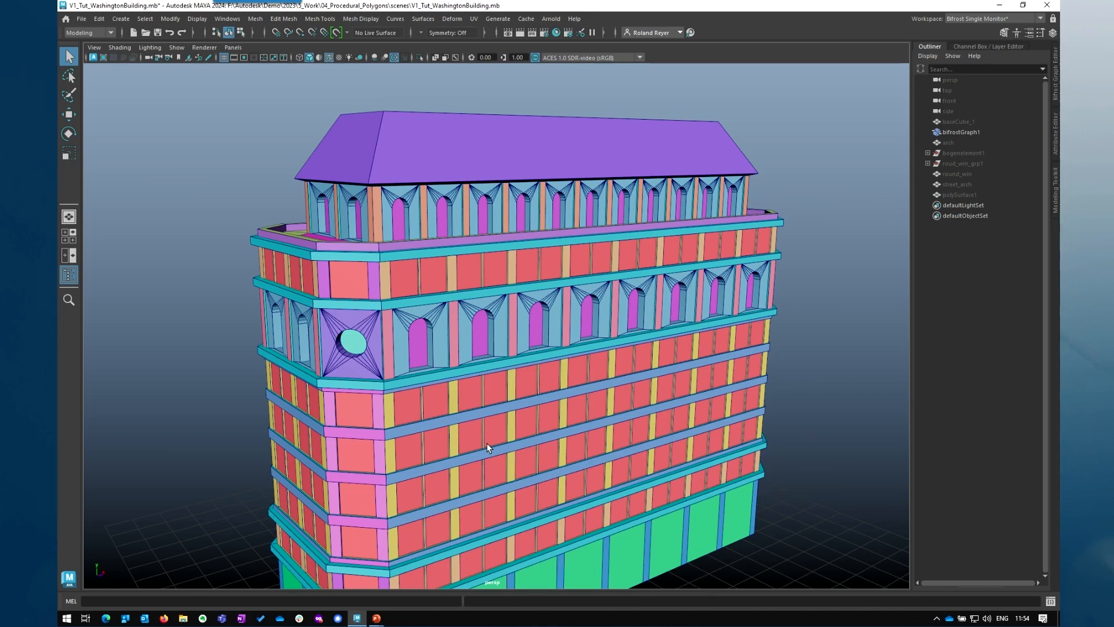
Advance to the building step that instances the arched street elements along the ground level
{"action": "middle_click_drag", "start_coordinate": [621, 497], "coordinate": [634, 401], "text": "alt"}
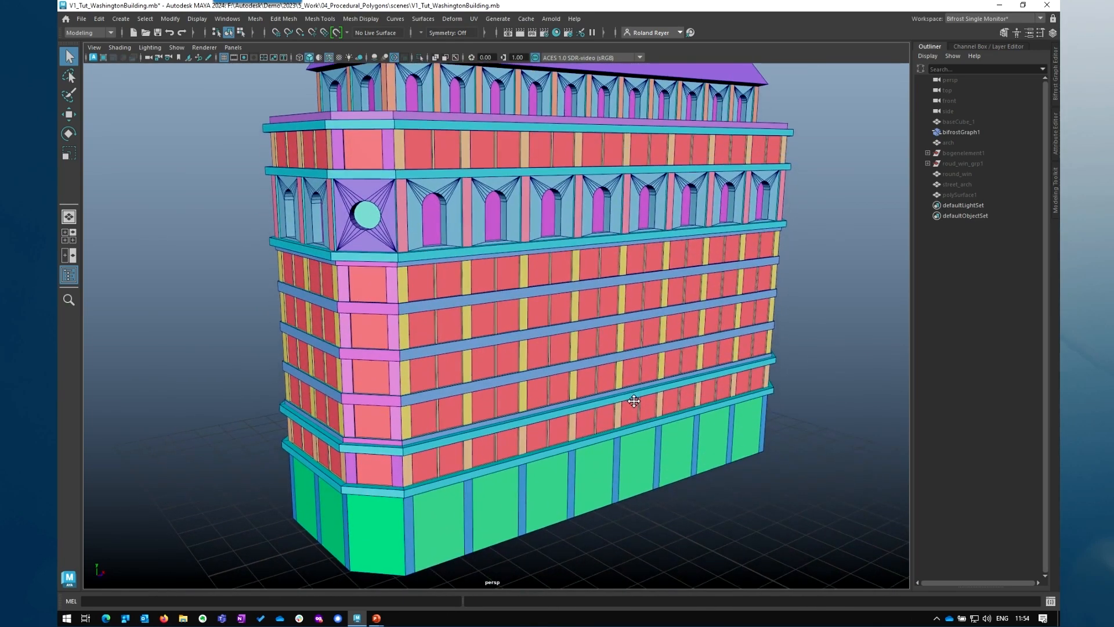
{"action": "left_click_drag", "start_coordinate": [634, 400], "coordinate": [612, 436], "text": "alt"}
{"action": "key", "text": "ctrl+z"}
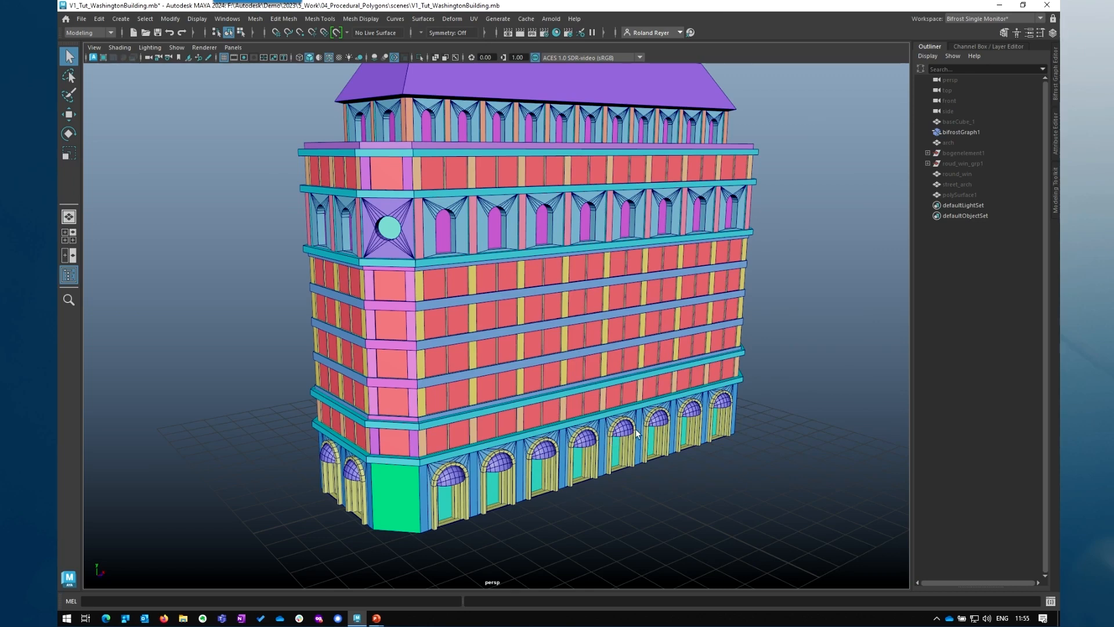
{"action": "left_click_drag", "start_coordinate": [678, 448], "coordinate": [682, 447], "text": "alt"}
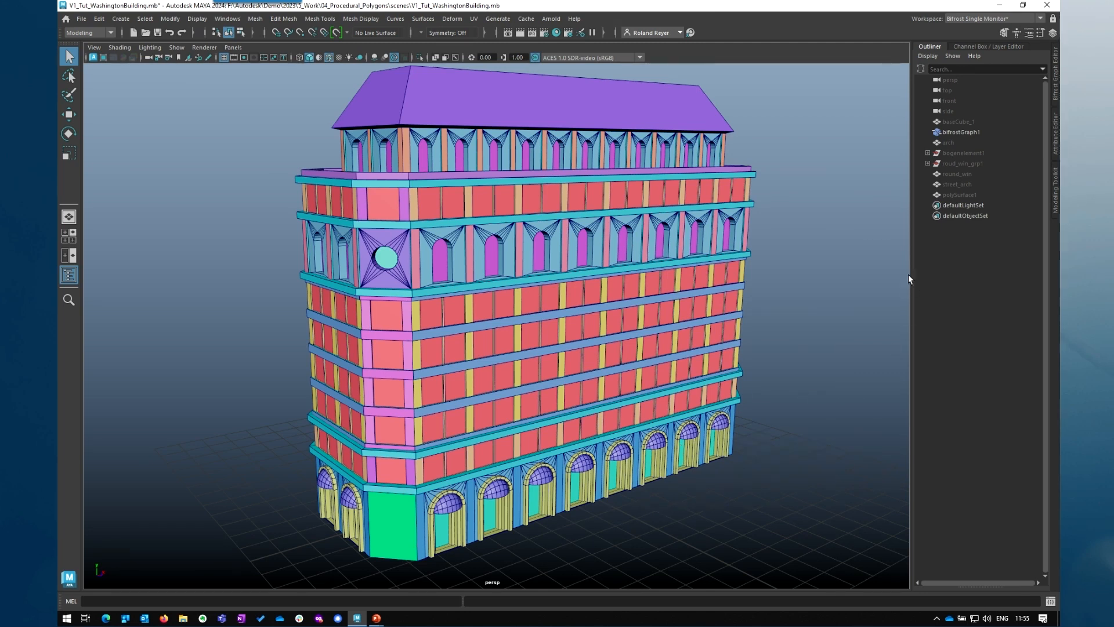
Set the polyCube2 input of baseCube_1 to width 20.79, depth 15.94 and height 11.01
{"action": "left_click", "coordinate": [958, 120]}
{"action": "left_click", "coordinate": [981, 46]}
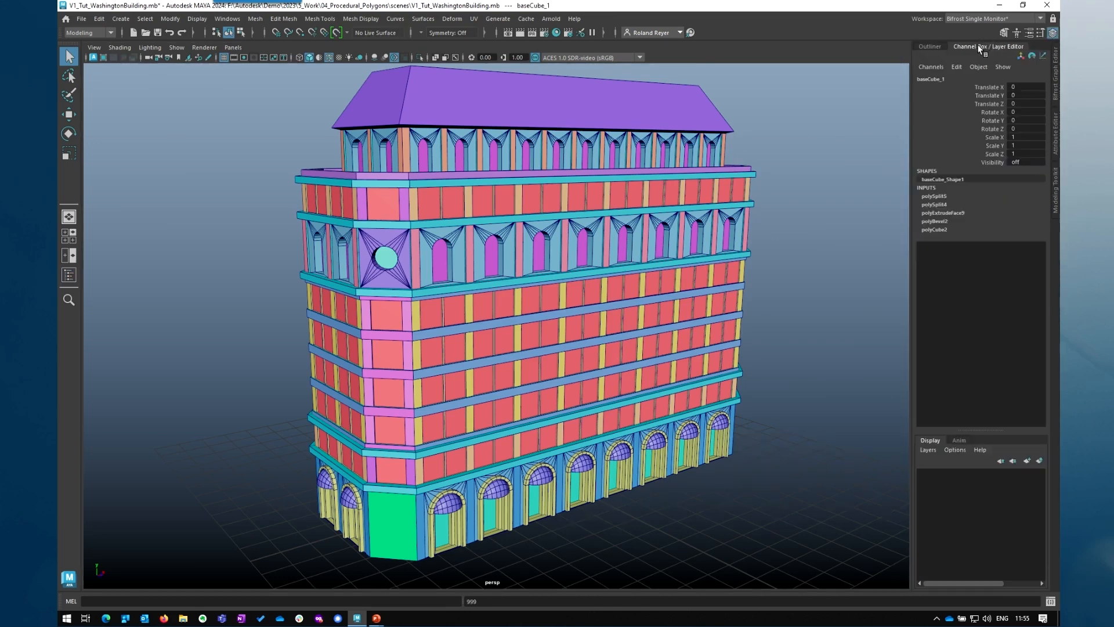
{"action": "left_click", "coordinate": [934, 230]}
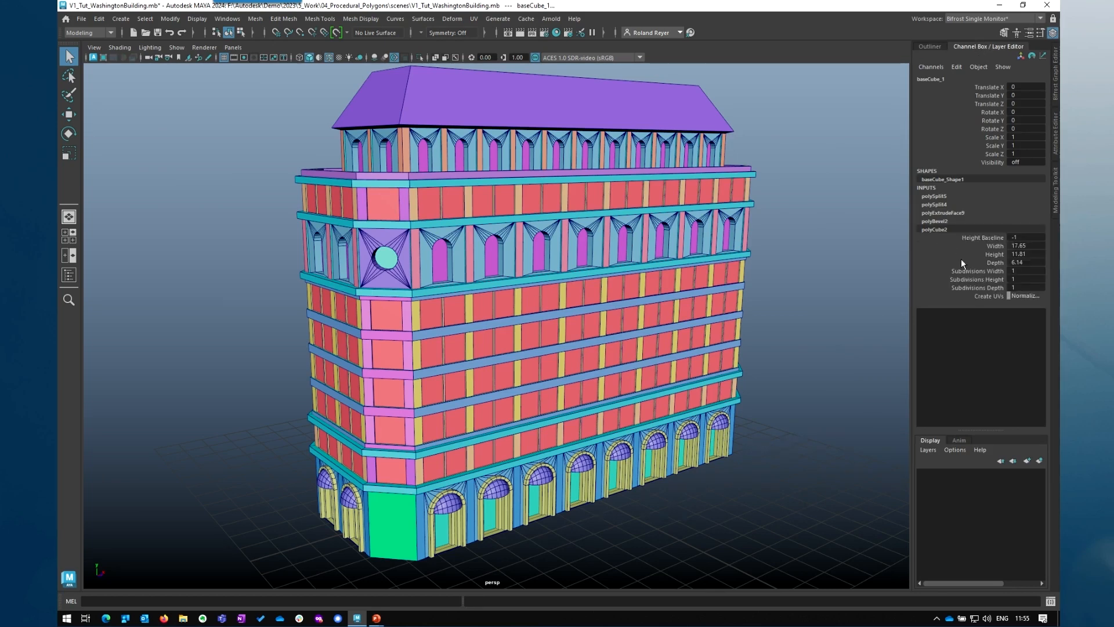
{"action": "left_click", "coordinate": [973, 245]}
{"action": "middle_click_drag", "start_coordinate": [756, 400], "coordinate": [620, 441]}
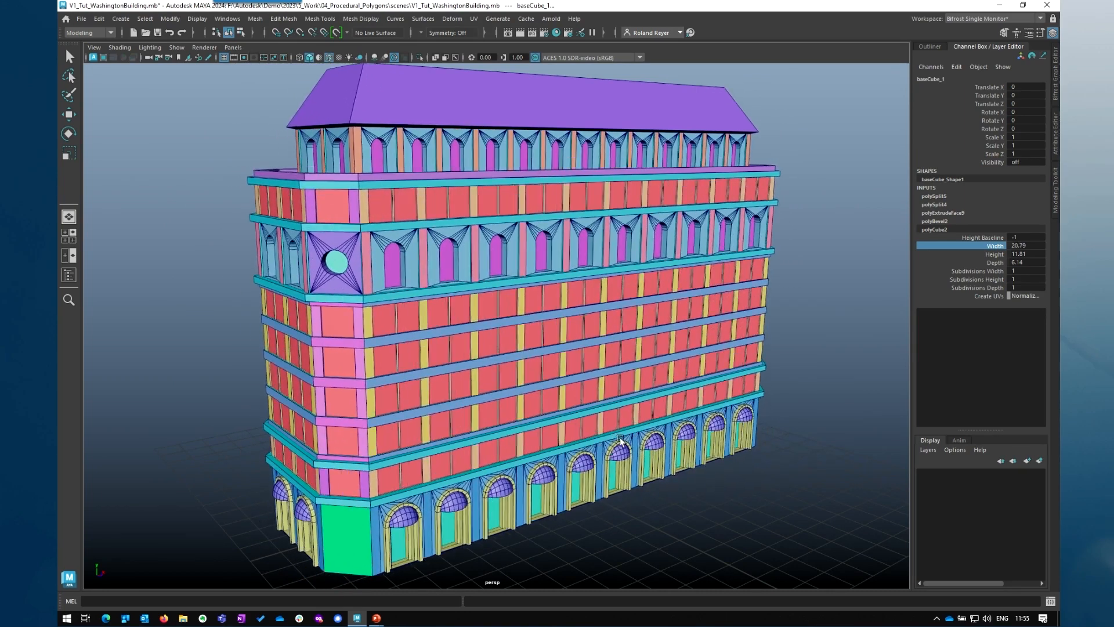
{"action": "left_click", "coordinate": [975, 263]}
{"action": "middle_click_drag", "start_coordinate": [694, 454], "coordinate": [747, 456]}
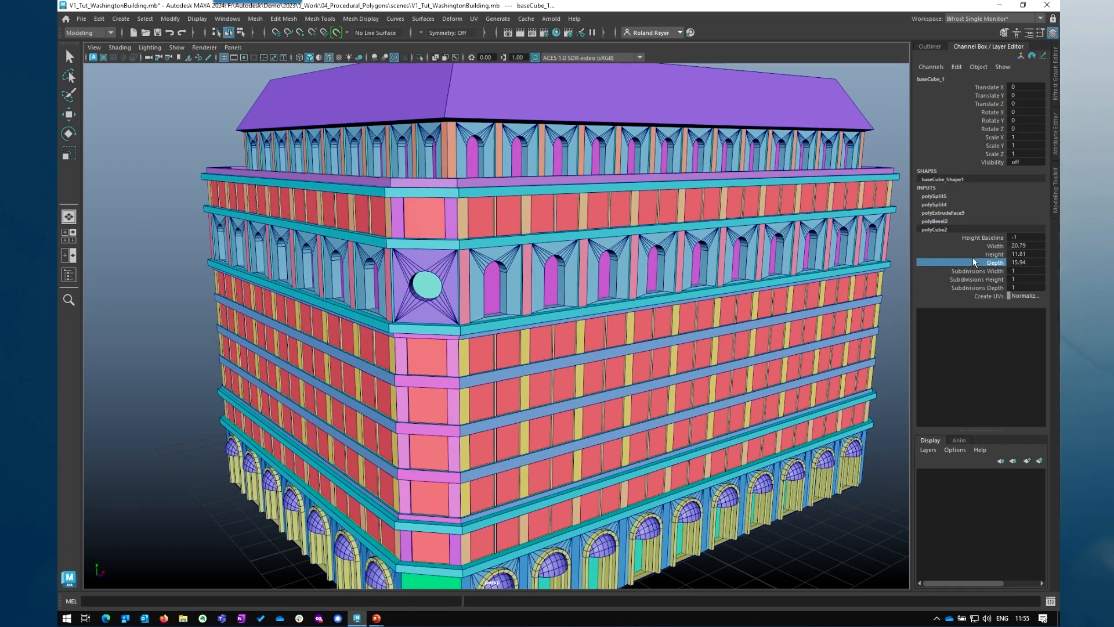
{"action": "left_click", "coordinate": [993, 255]}
{"action": "middle_click_drag", "start_coordinate": [688, 393], "coordinate": [673, 413]}
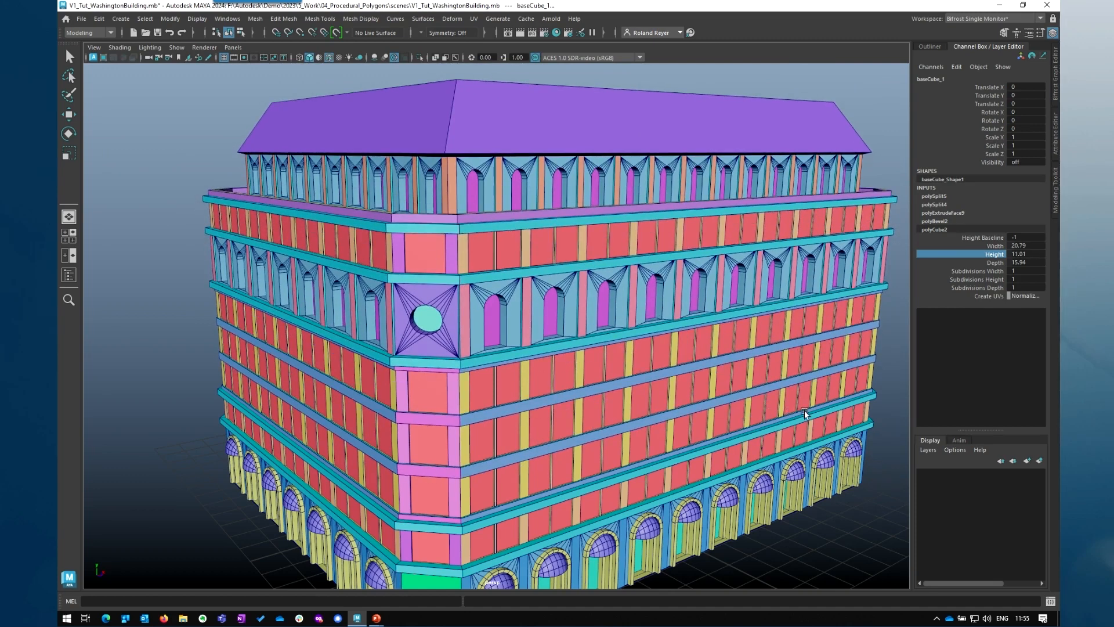
Unhide polySurface1 and move it out beside the building
{"action": "left_click", "coordinate": [929, 46]}
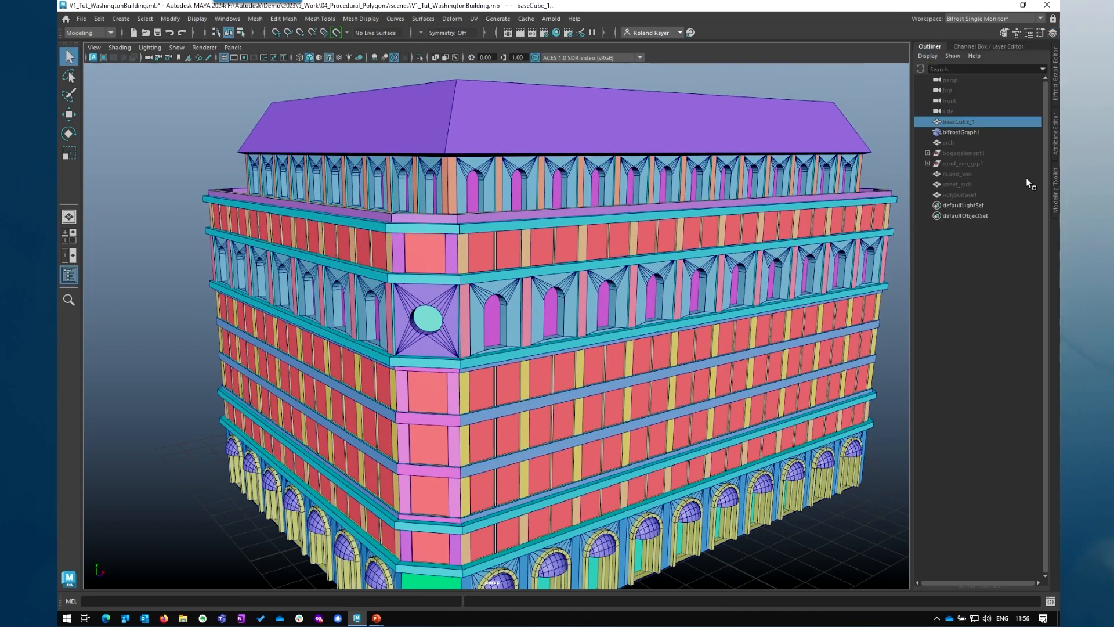
{"action": "left_click", "coordinate": [958, 195]}
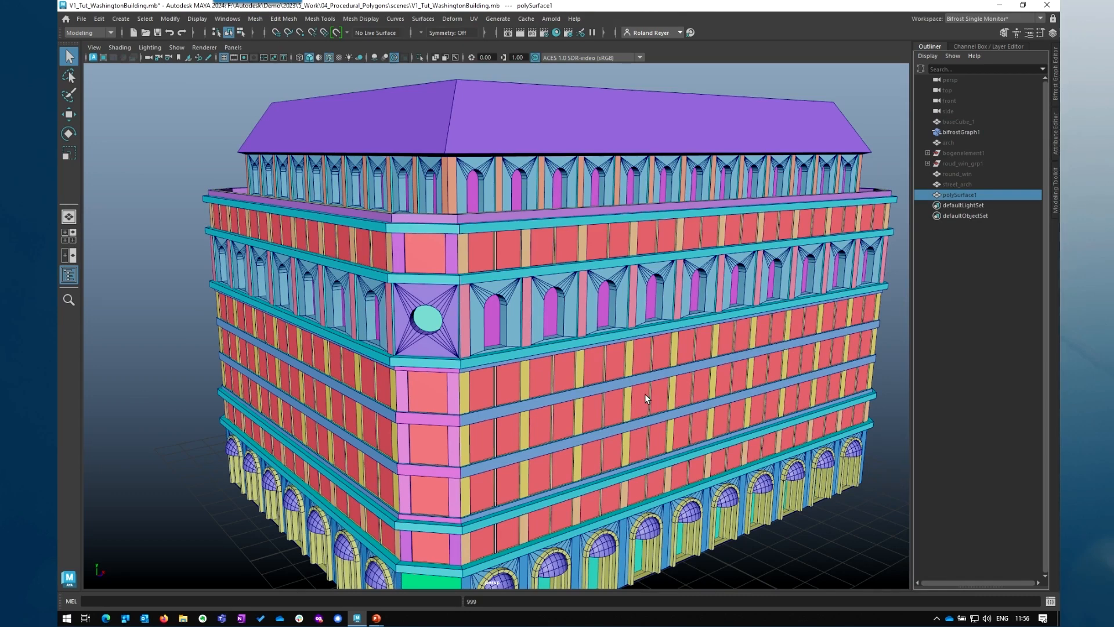
{"action": "key", "text": "h"}
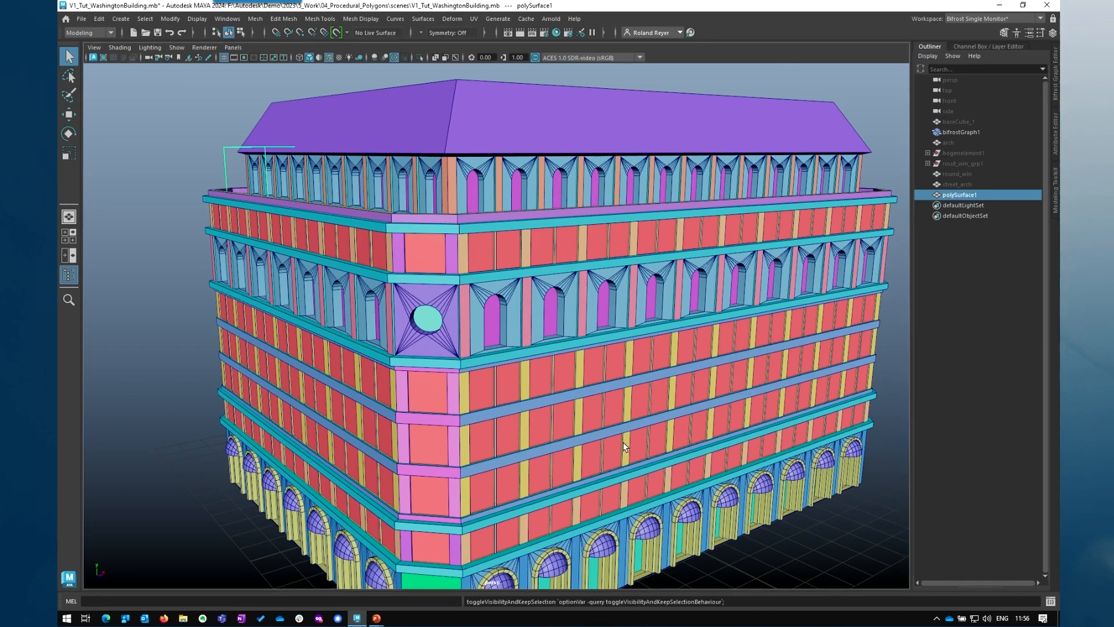
{"action": "key", "text": "w"}
{"action": "left_click_drag", "start_coordinate": [581, 463], "coordinate": [183, 587]}
{"action": "right_click_drag", "start_coordinate": [589, 463], "coordinate": [396, 480], "text": "alt"}
{"action": "middle_click_drag", "start_coordinate": [396, 480], "coordinate": [496, 436], "text": "alt"}
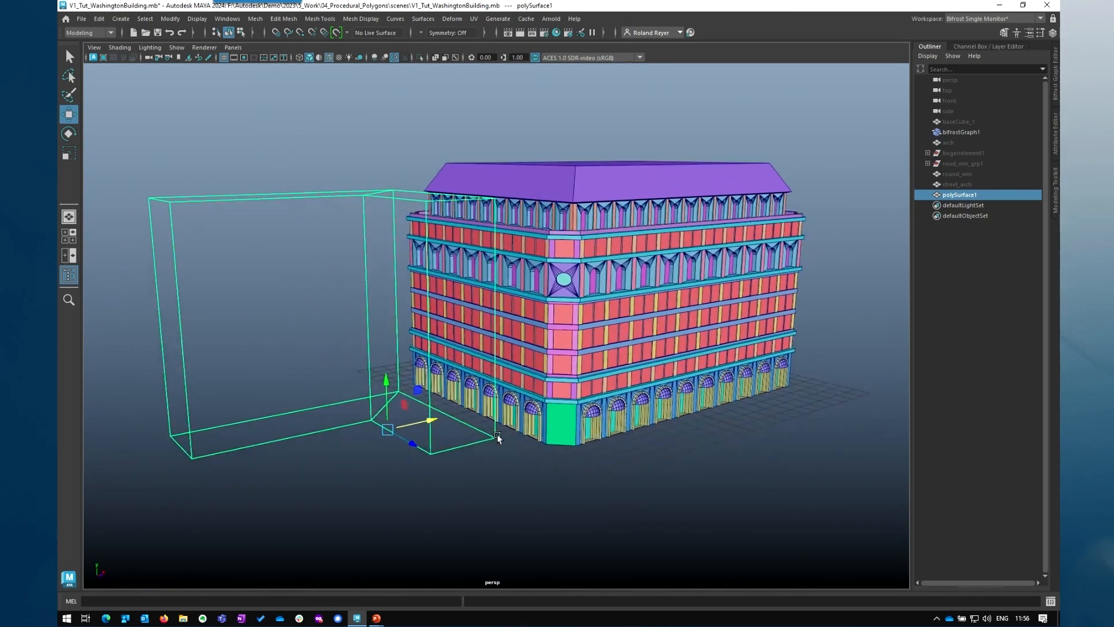
Connect the extruded_mesh output of PPG_extrude8 to the mesh input of PPG_extrude5, driving the building from polySurface1, and inspect it in the enlarged viewport
{"action": "left_click", "coordinate": [1055, 92]}
{"action": "middle_click_drag", "start_coordinate": [667, 476], "coordinate": [827, 403], "text": "alt"}
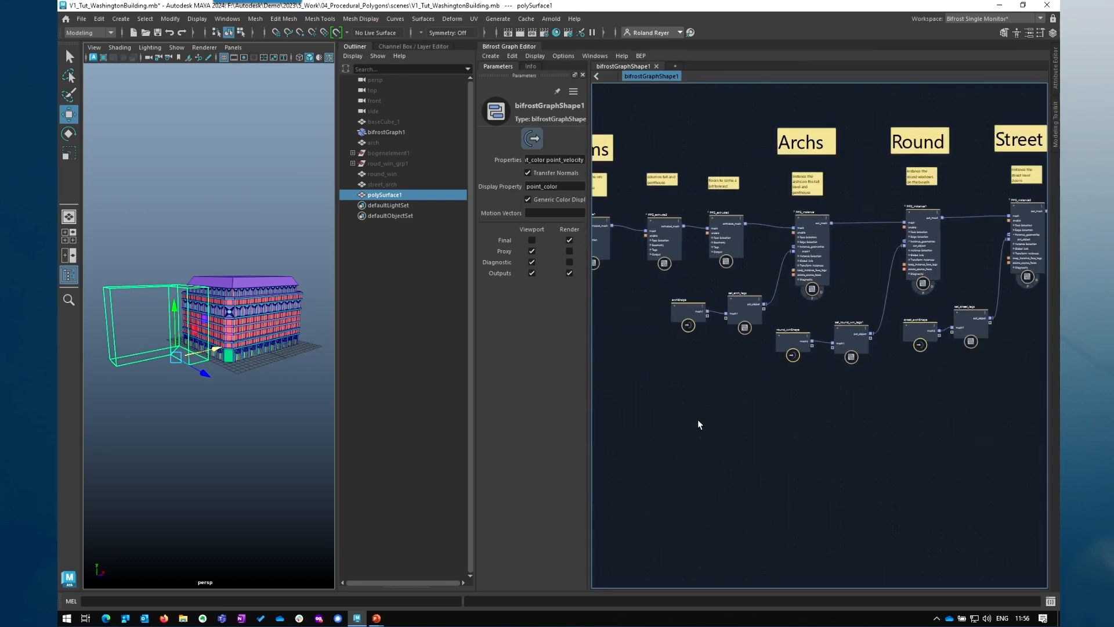
{"action": "key", "text": "a"}
{"action": "scroll", "coordinate": [638, 369], "scroll_direction": "up", "scroll_amount": 5}
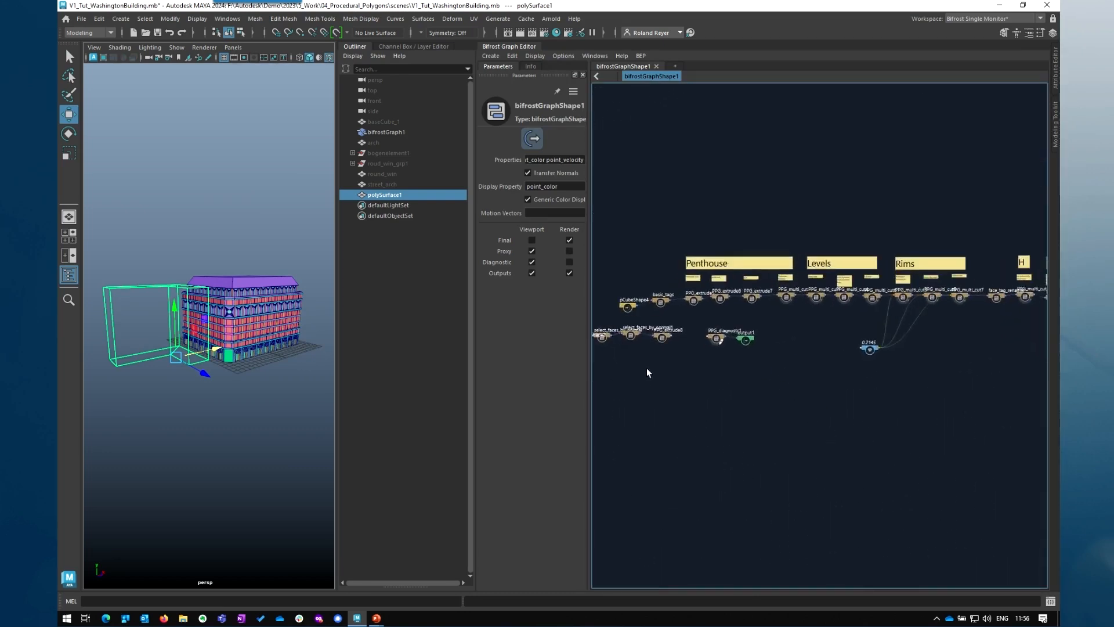
{"action": "scroll", "coordinate": [684, 367], "scroll_direction": "up", "scroll_amount": 3}
{"action": "middle_click_drag", "start_coordinate": [707, 370], "coordinate": [731, 400], "text": "alt"}
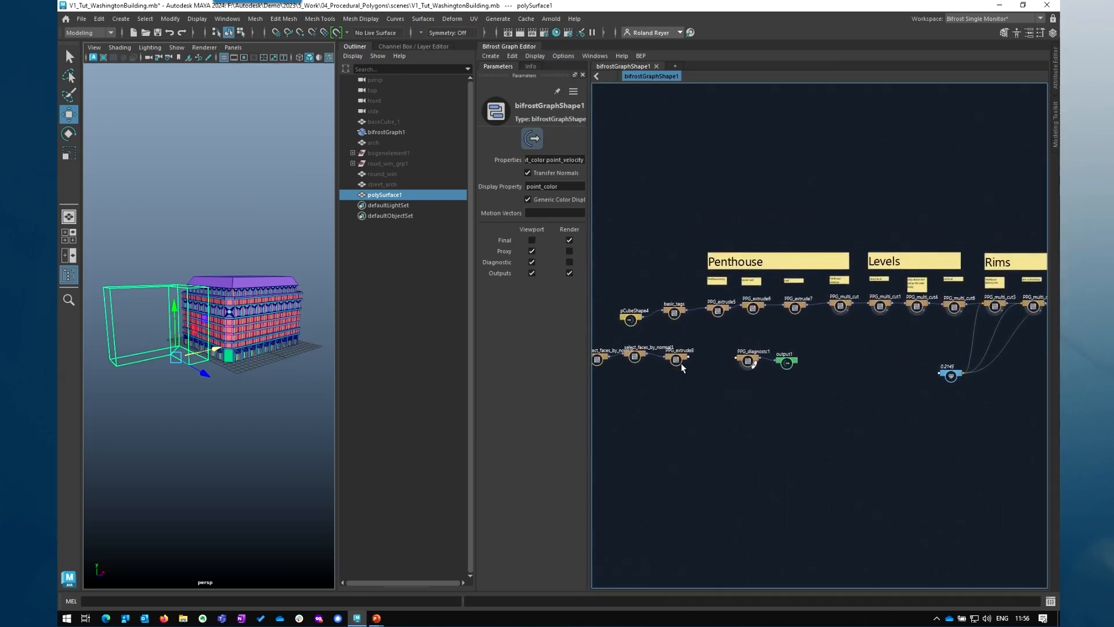
{"action": "scroll", "coordinate": [685, 376], "scroll_direction": "up", "scroll_amount": 8}
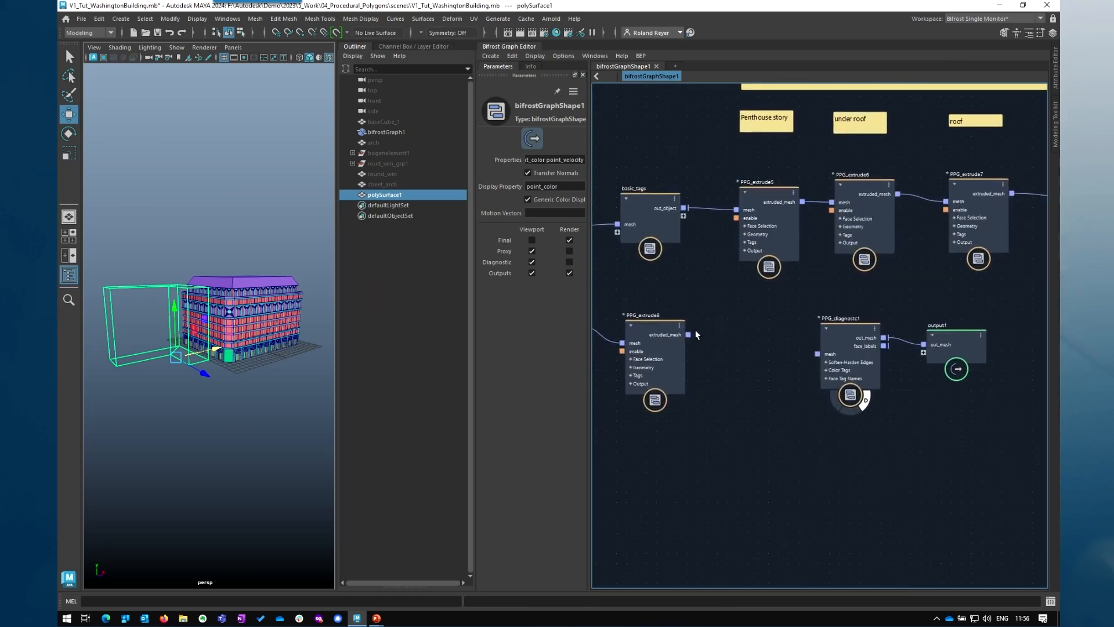
{"action": "left_click_drag", "start_coordinate": [688, 338], "coordinate": [736, 209]}
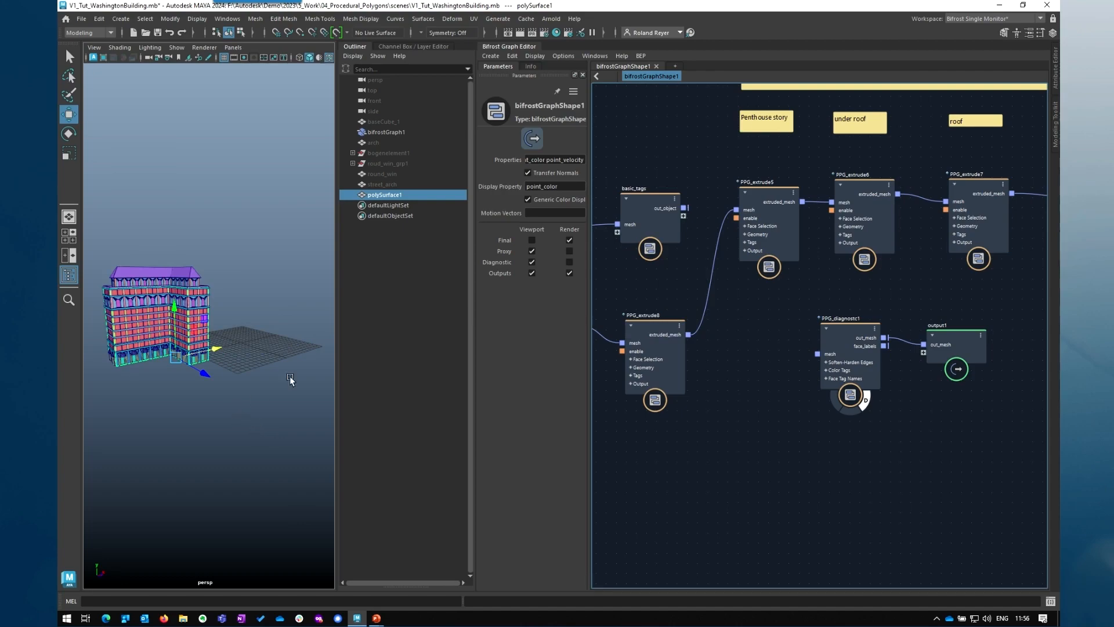
{"action": "left_click", "coordinate": [502, 49]}
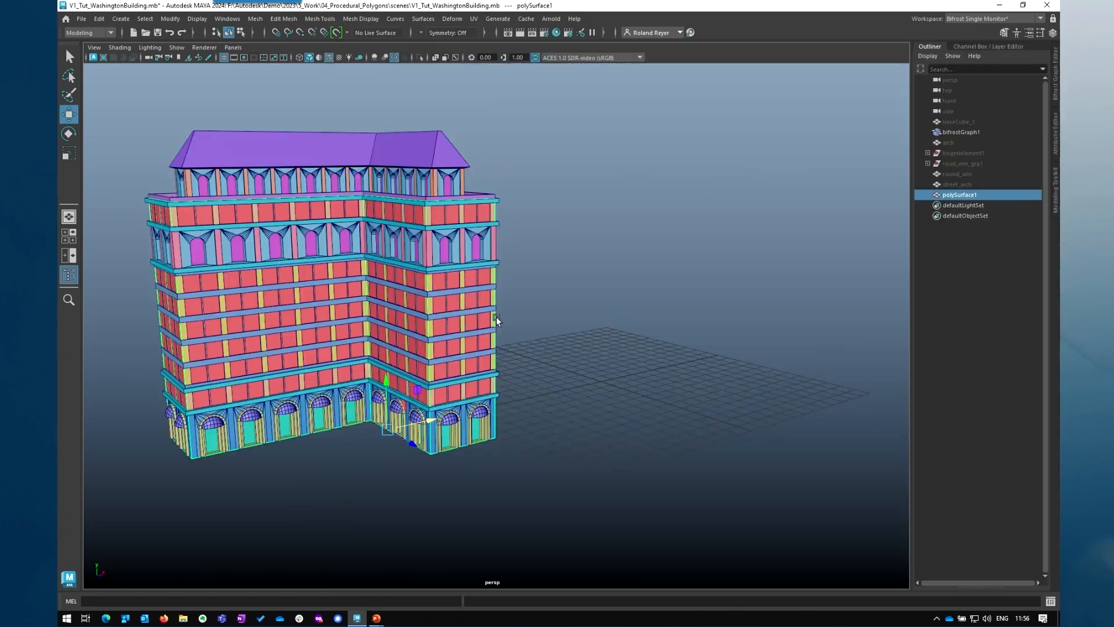
{"action": "left_click_drag", "start_coordinate": [455, 390], "coordinate": [522, 403], "text": "alt"}
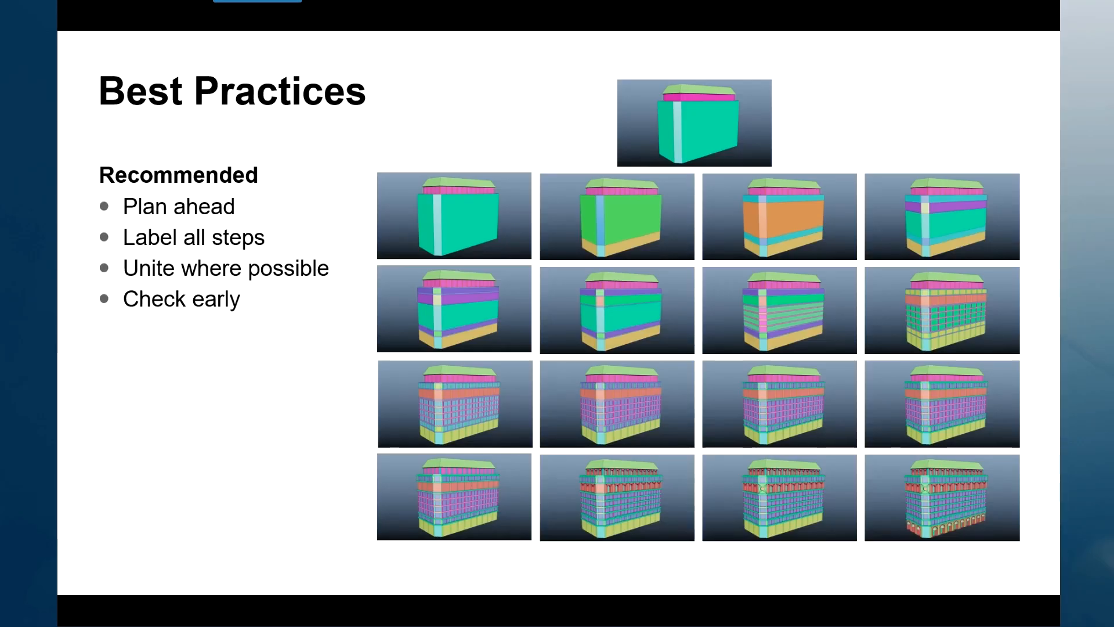
{"action": "key", "text": "Right"}
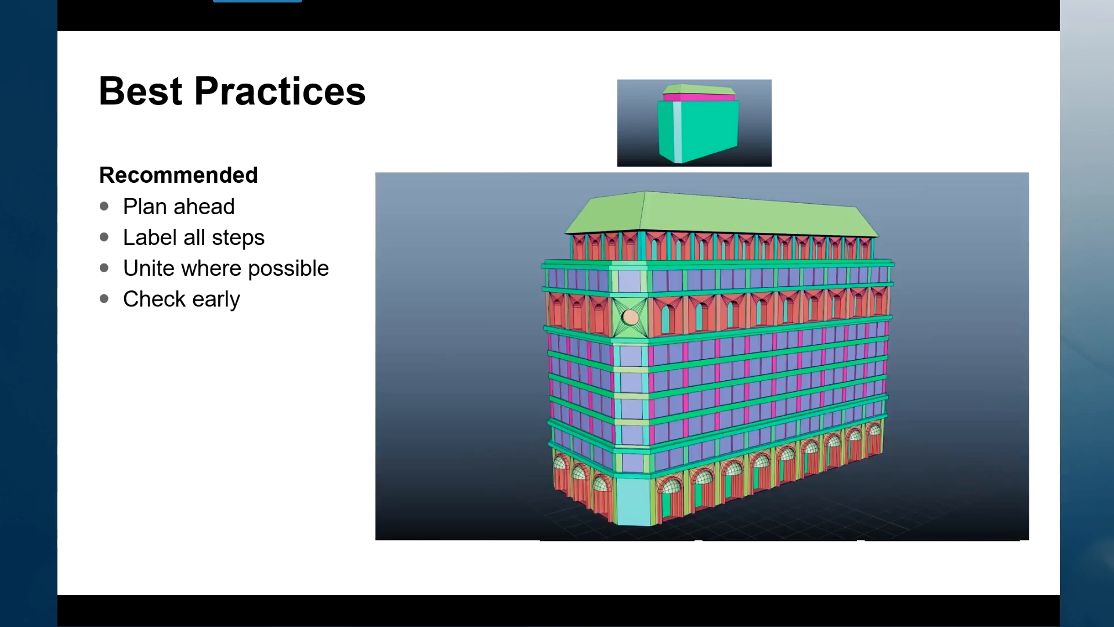